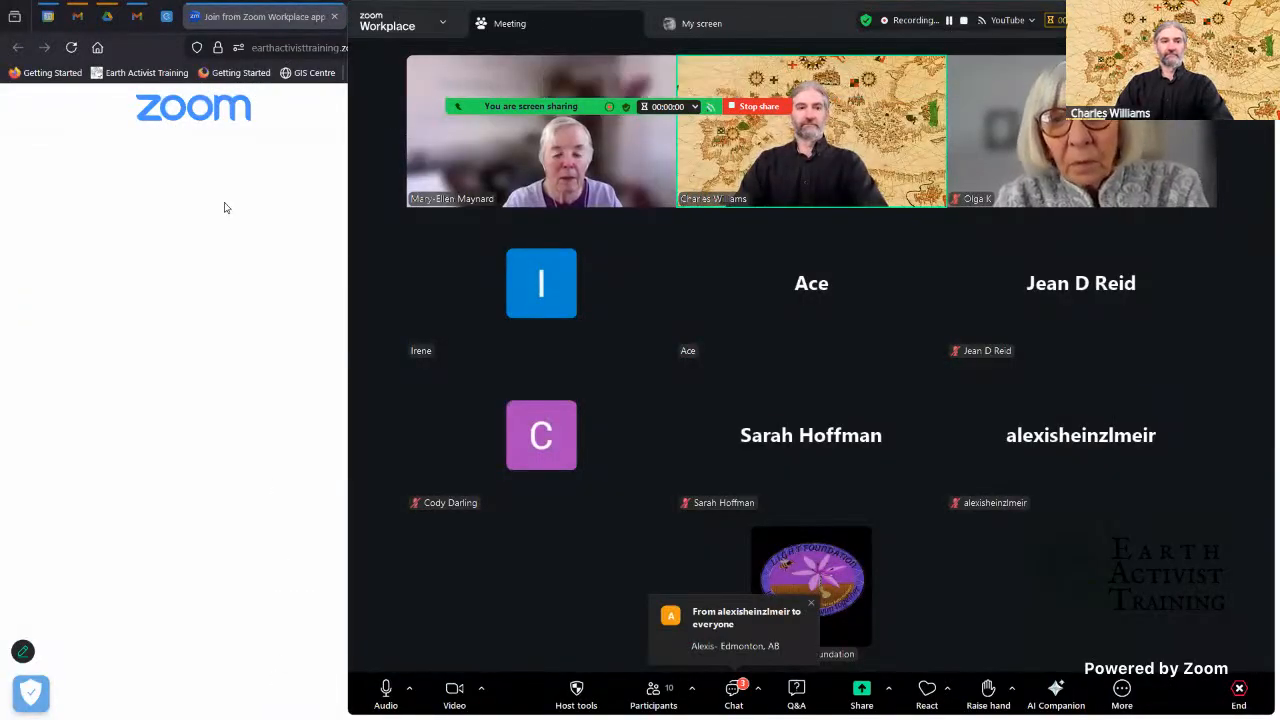
# Step: Close the Flood Mapping recording folder window and switch to the FloodMApping project in QGIS
pyautogui.click(227, 207)
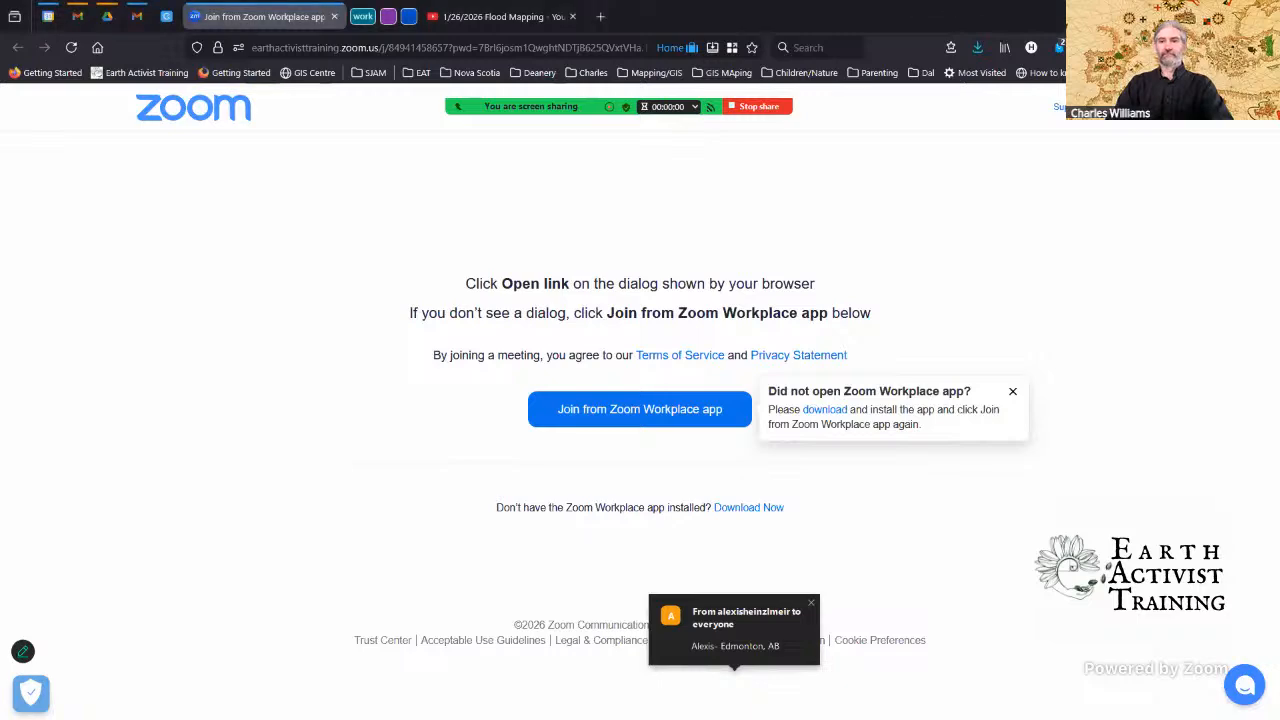
pyautogui.click(661, 715)
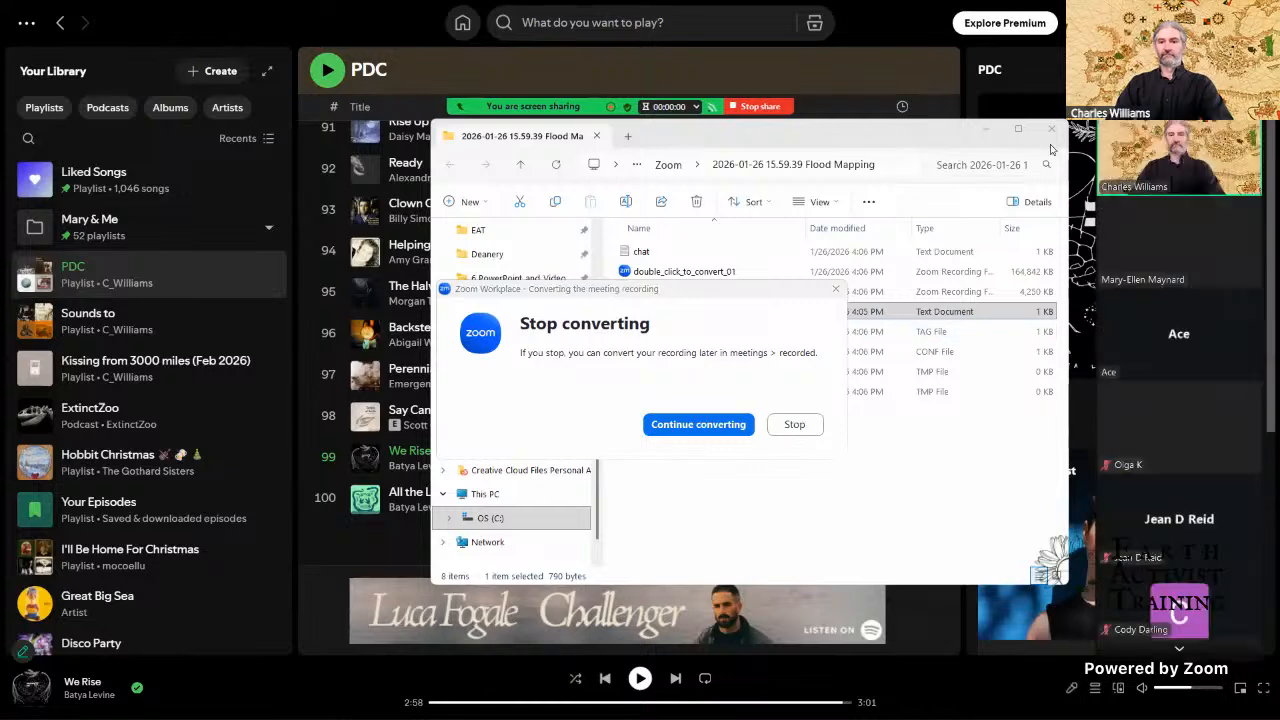
pyautogui.click(1051, 132)
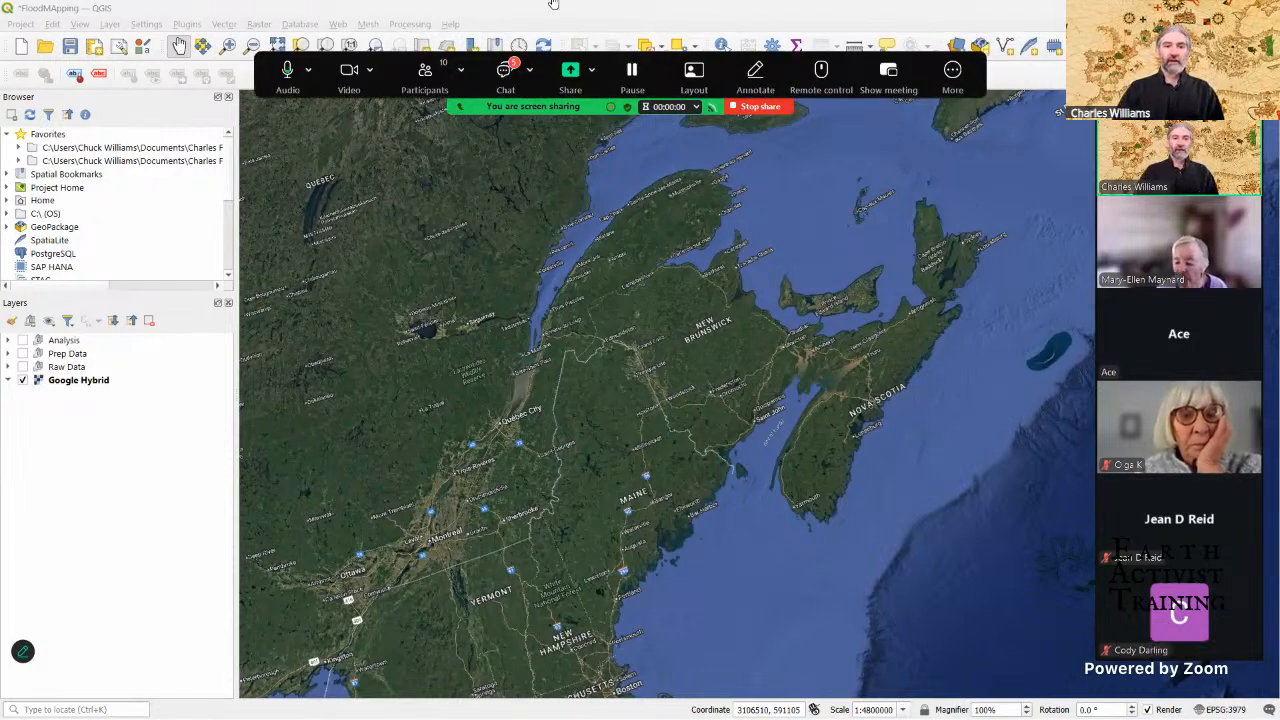
# Step: Read through the new messages in the meeting chat and close the chat window
pyautogui.click(505, 68)
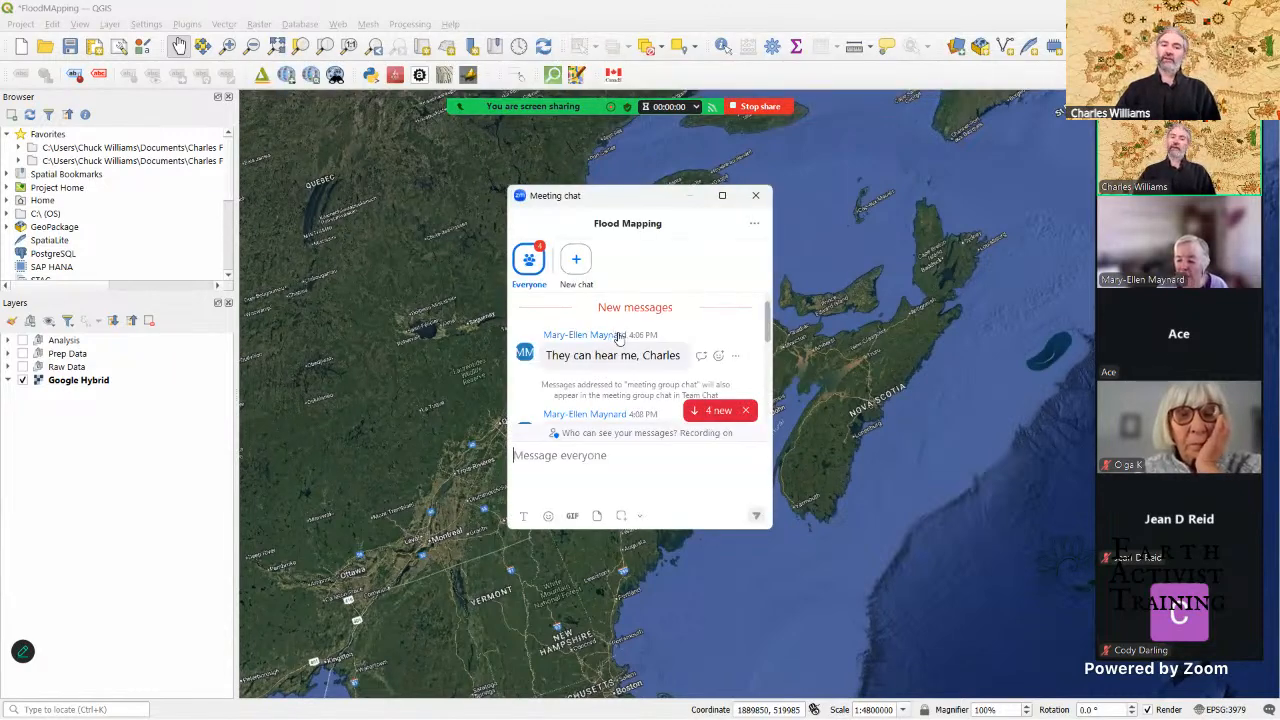
pyautogui.scroll(-5, 619, 338)
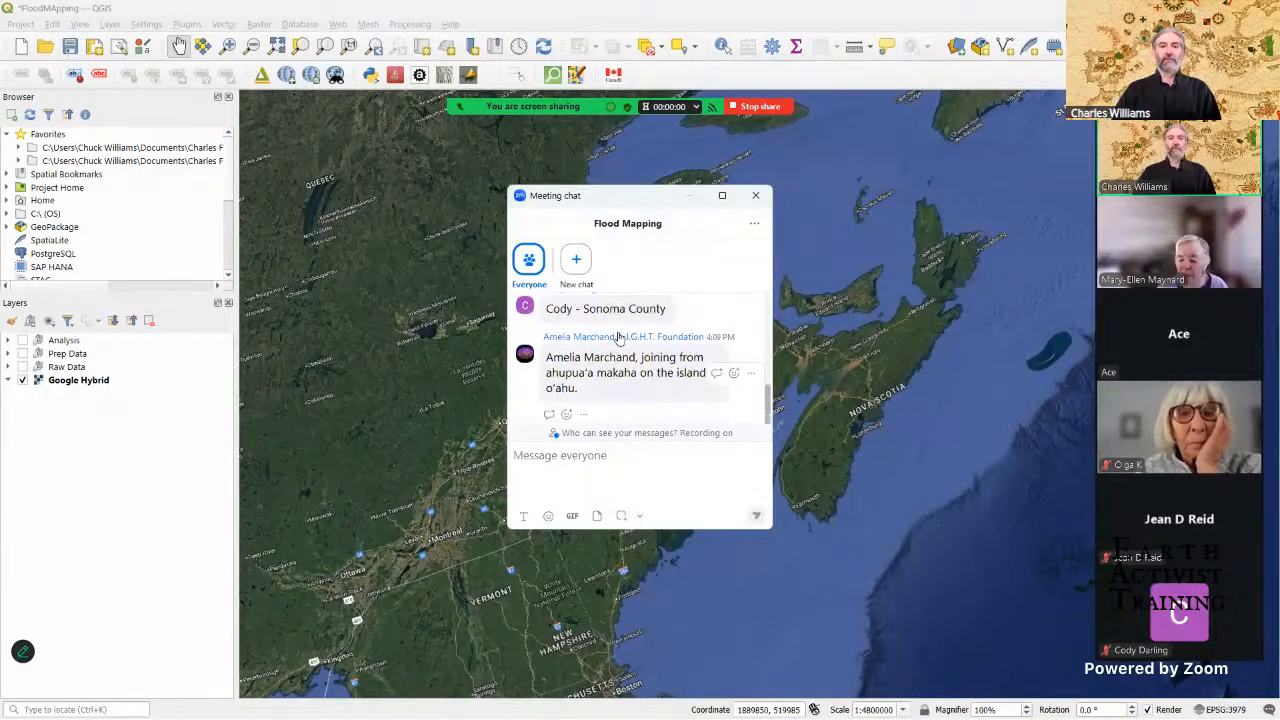
pyautogui.click(755, 195)
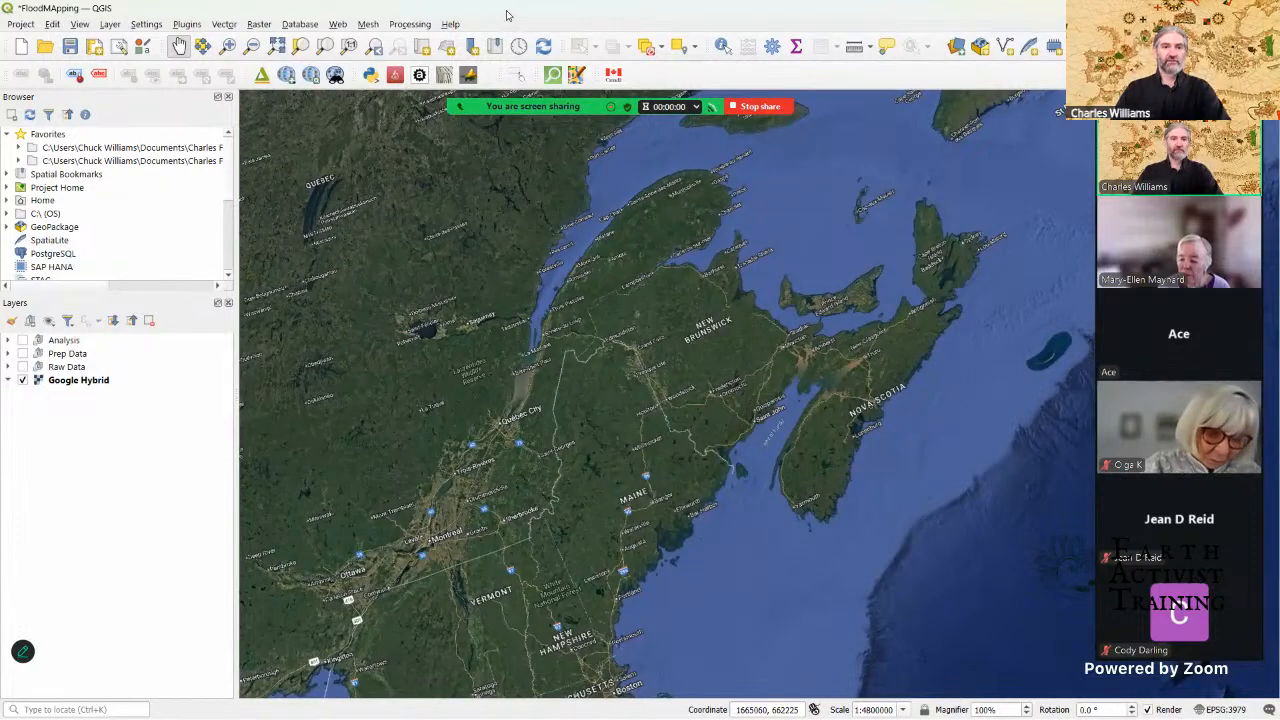
# Step: Switch to the Flood mapping tutorial document in Word and select its entire text for copying
pyautogui.press('super+Down')
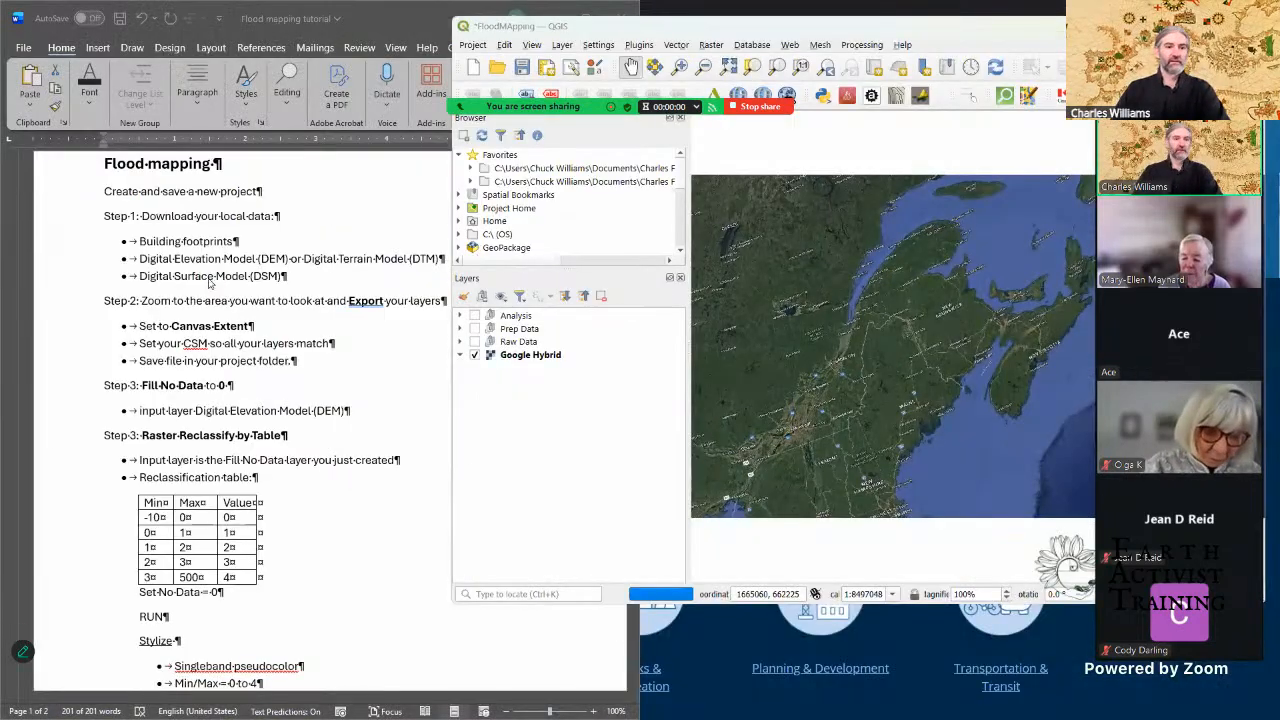
pyautogui.click(212, 280)
pyautogui.click(207, 276)
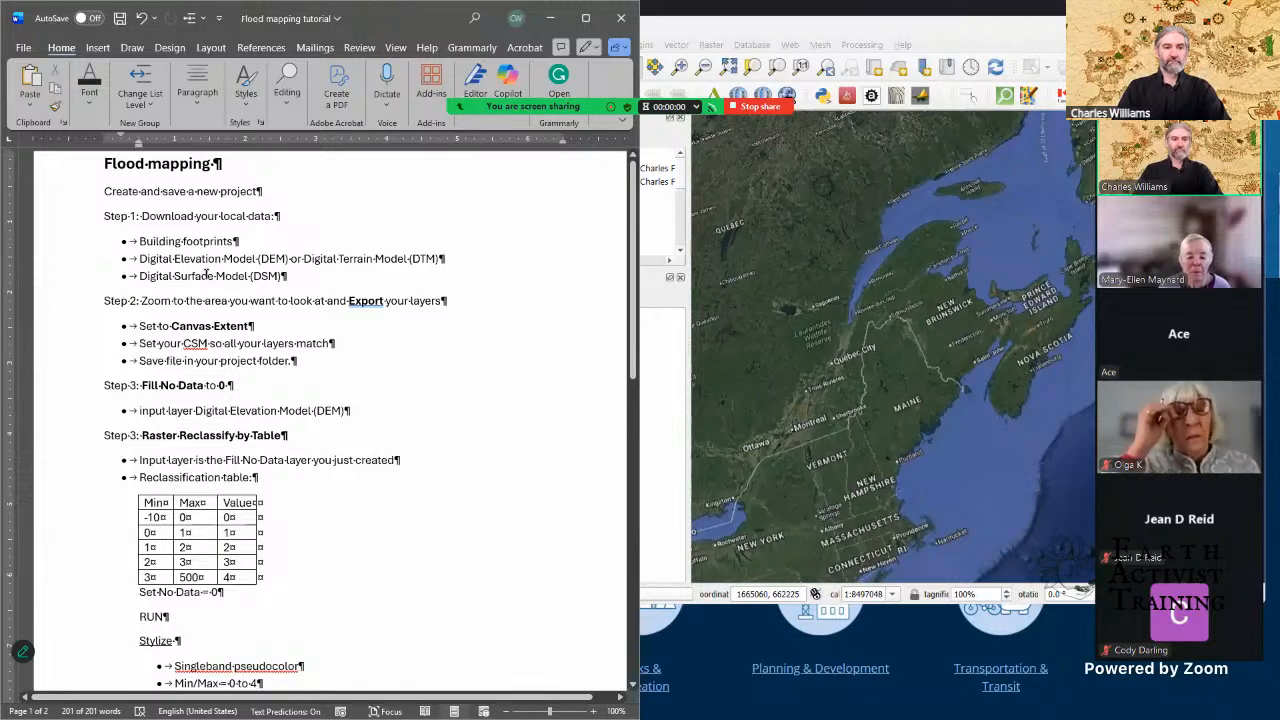
pyautogui.hotkey('ctrl', 'a')
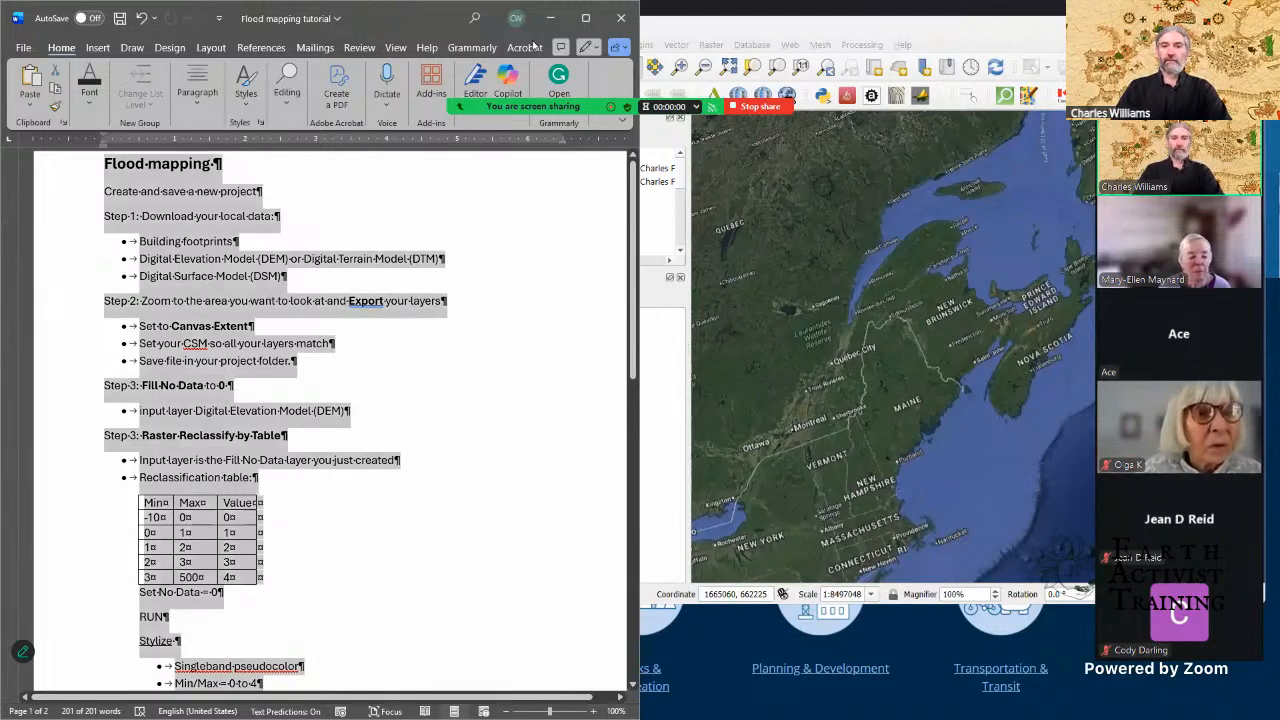
# Step: Paste the tutorial into the meeting chat, cut everything after "Min" in the reclassification table, and send the message to everyone
pyautogui.click(970, 39)
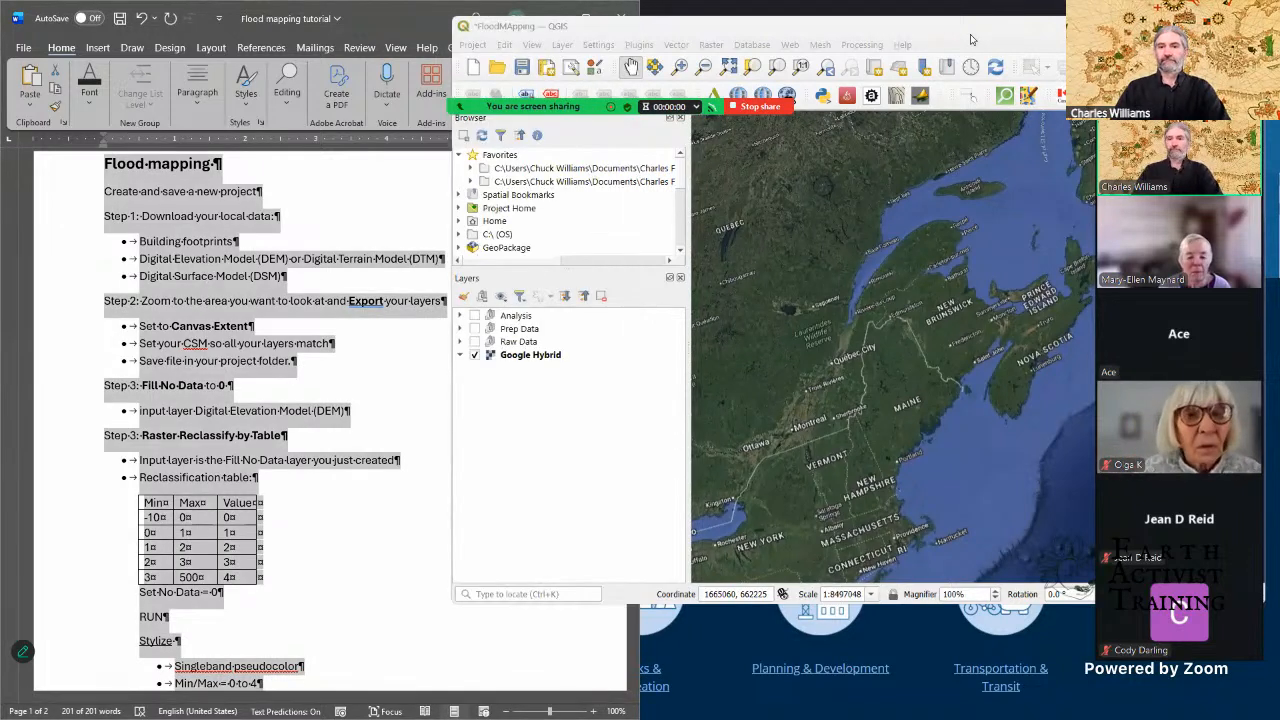
pyautogui.moveTo(970, 29); pyautogui.dragTo(800, 1)
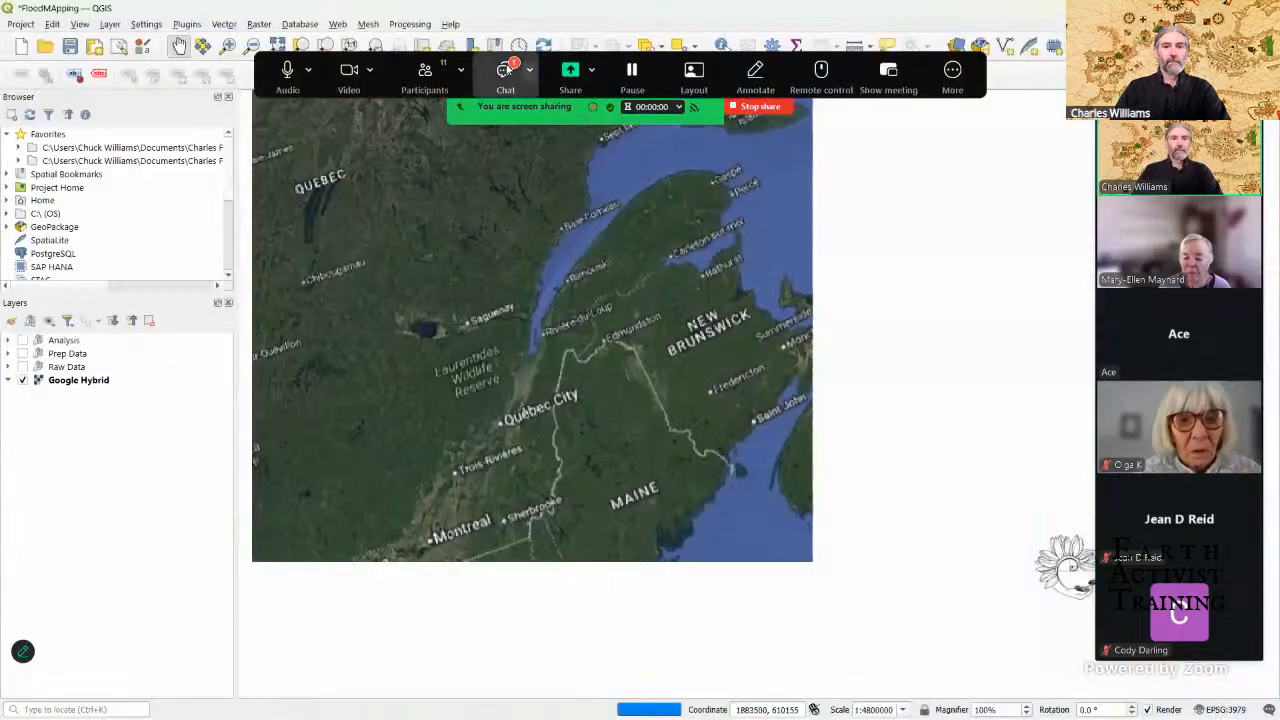
pyautogui.click(507, 69)
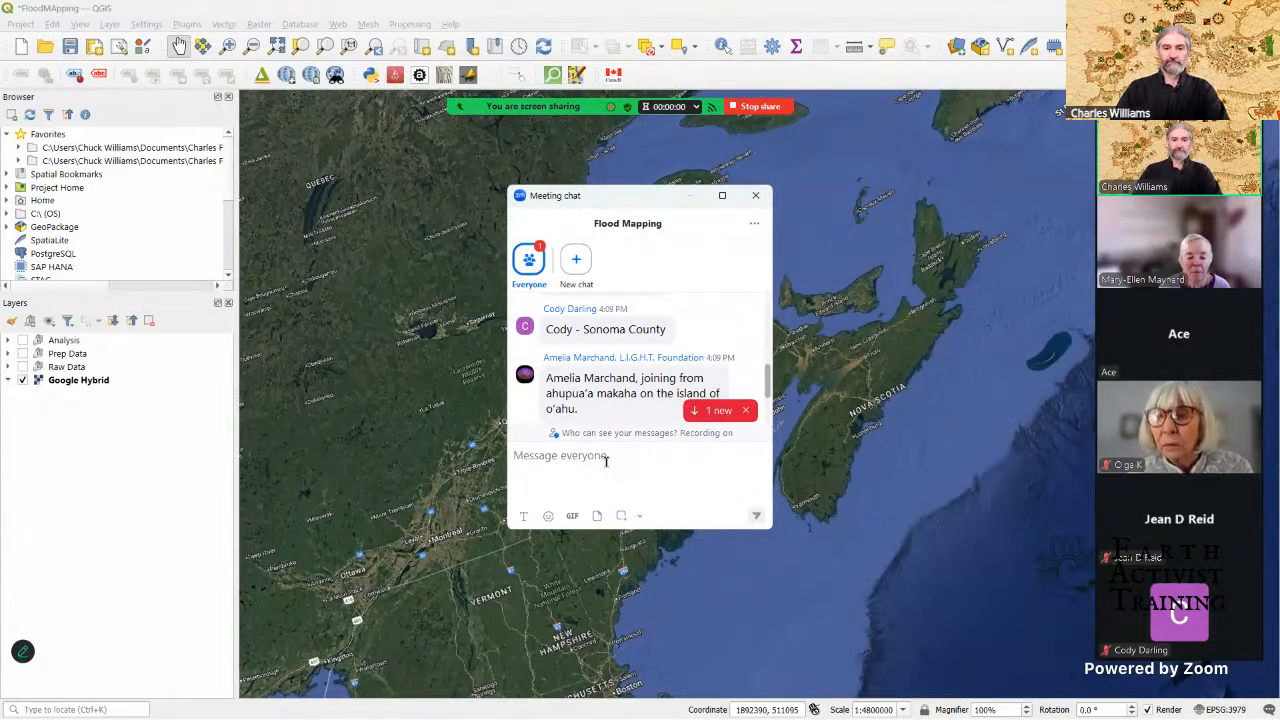
pyautogui.hotkey('ctrl', 'v')
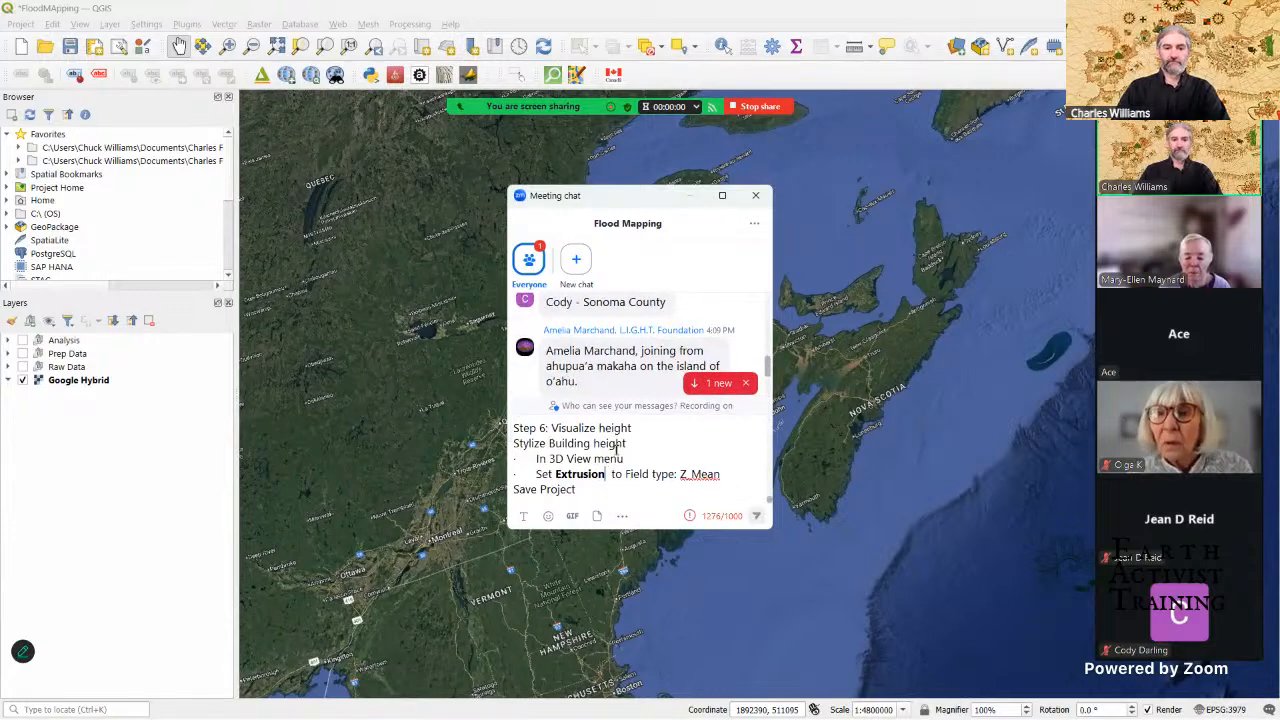
pyautogui.moveTo(583, 489); pyautogui.dragTo(577, 426)
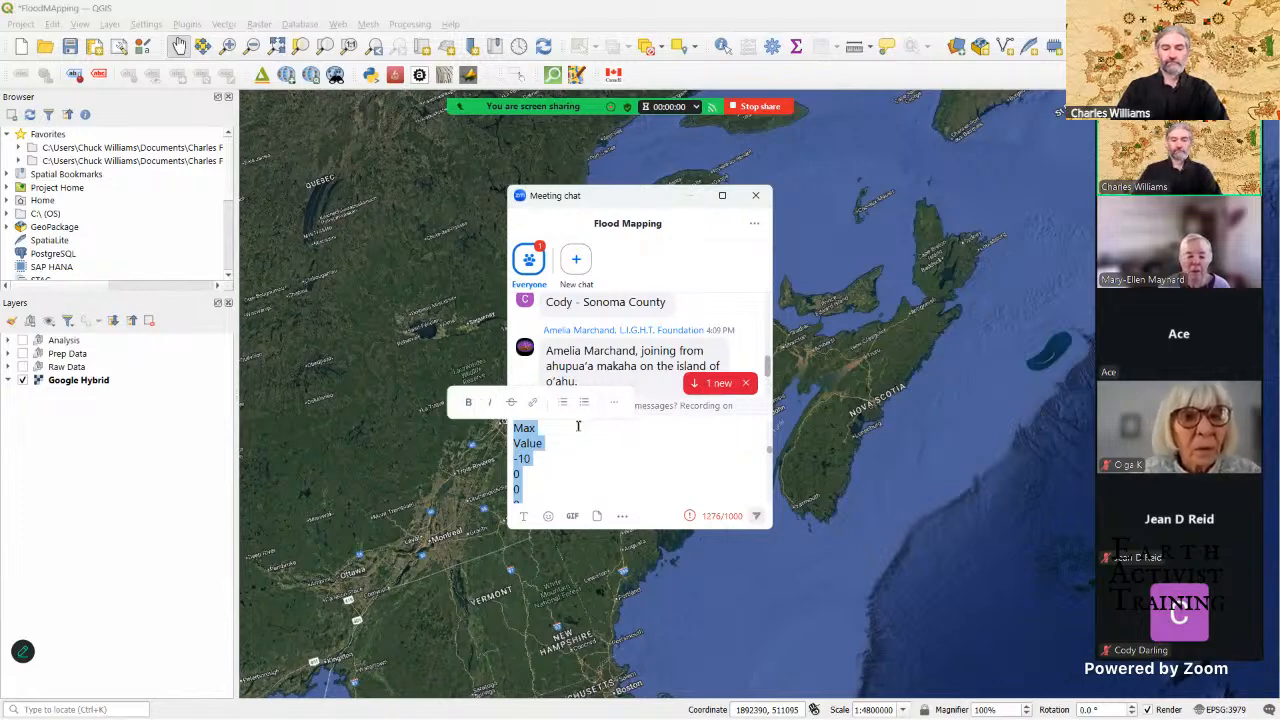
pyautogui.hotkey('ctrl', 'x')
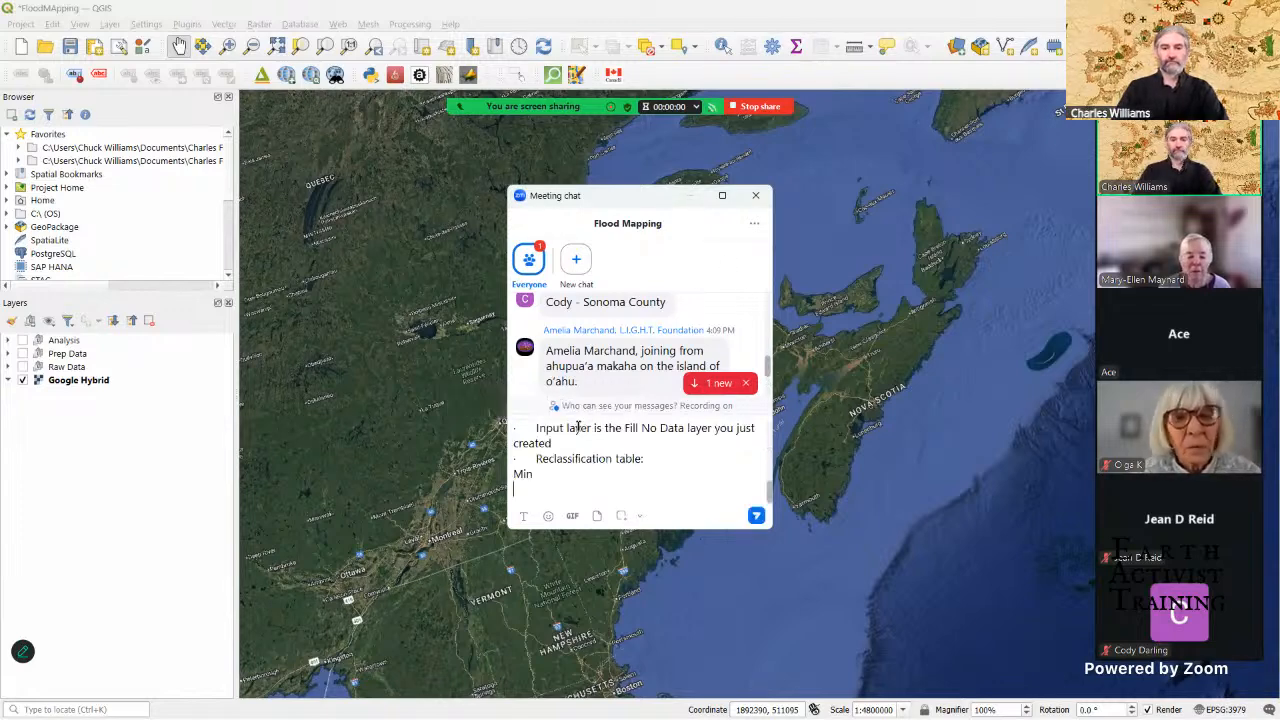
pyautogui.click(755, 516)
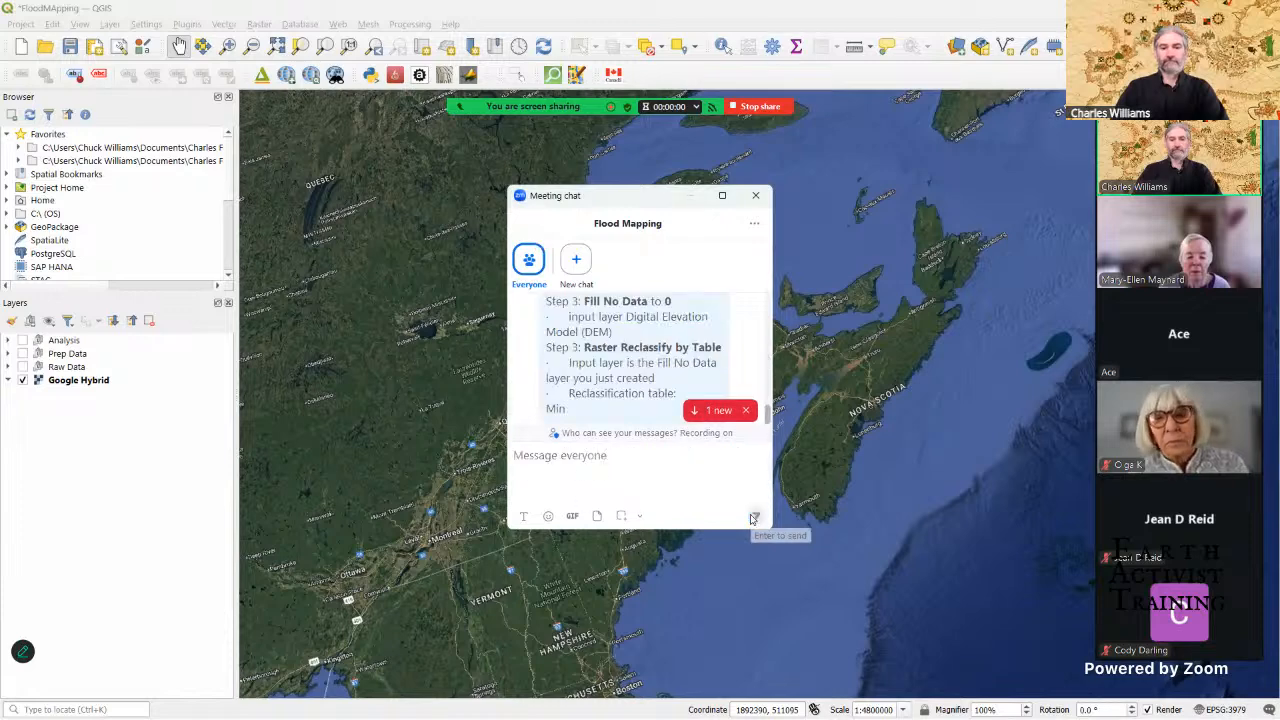
# Step: Try to copy the tutorial text from "Step 3: Raster Reclassify by Table" to the document's end for a second chat message
pyautogui.click(590, 461)
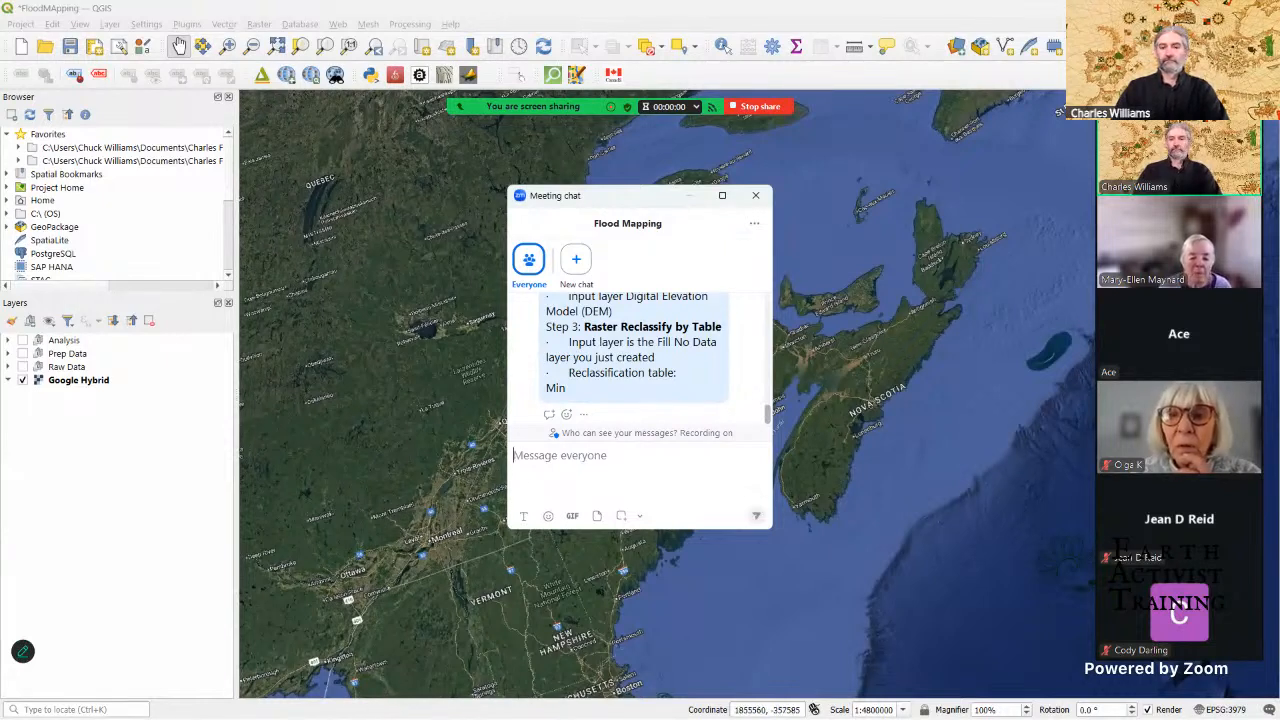
pyautogui.click(828, 15)
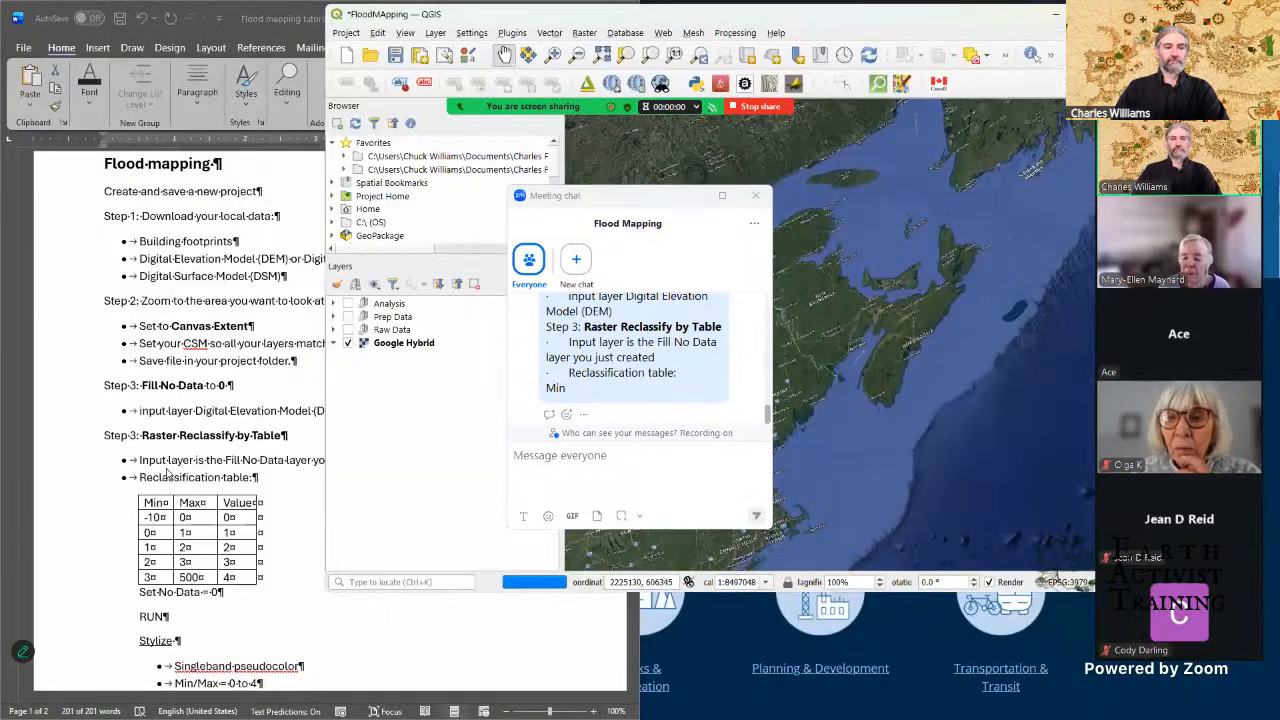
pyautogui.click(104, 435)
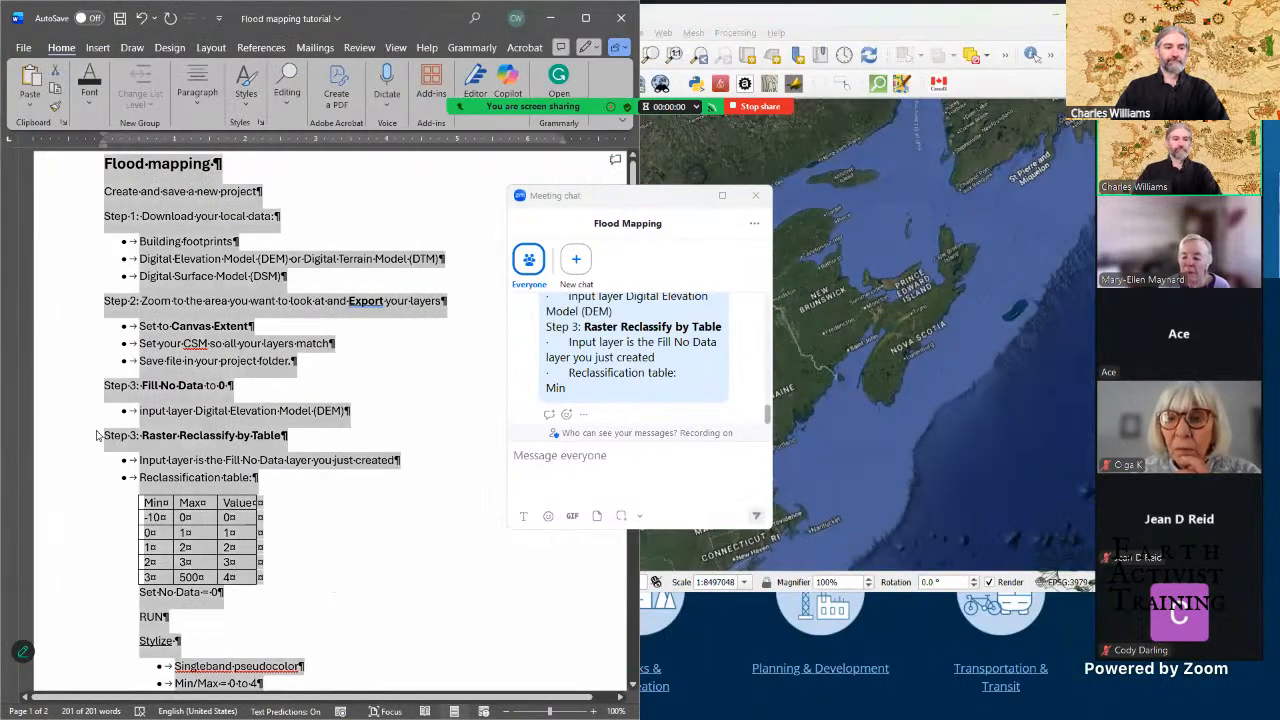
pyautogui.moveTo(104, 435); pyautogui.dragTo(318, 712)
pyautogui.hotkey('ctrl', 'c')
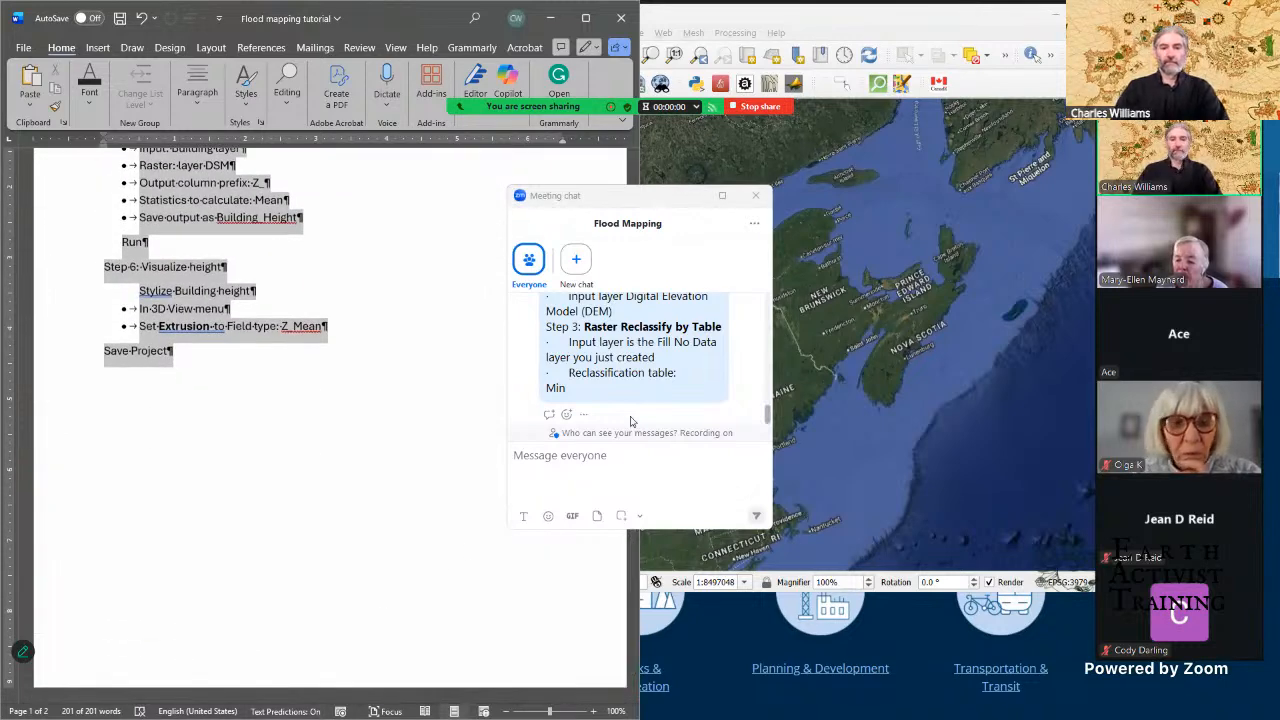
pyautogui.click(617, 456)
pyautogui.write('c')
pyautogui.click(612, 456)
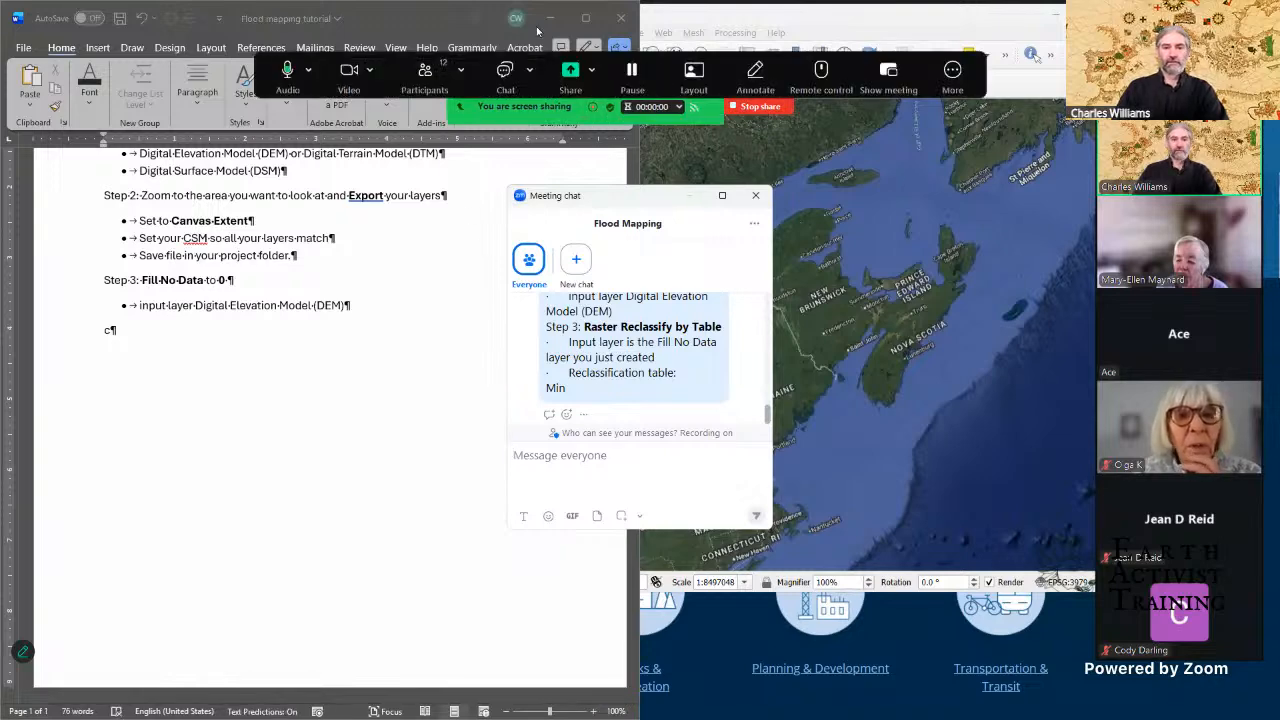
# Step: Minimize the Word document, maximize QGIS again and close the meeting chat
pyautogui.click(549, 15)
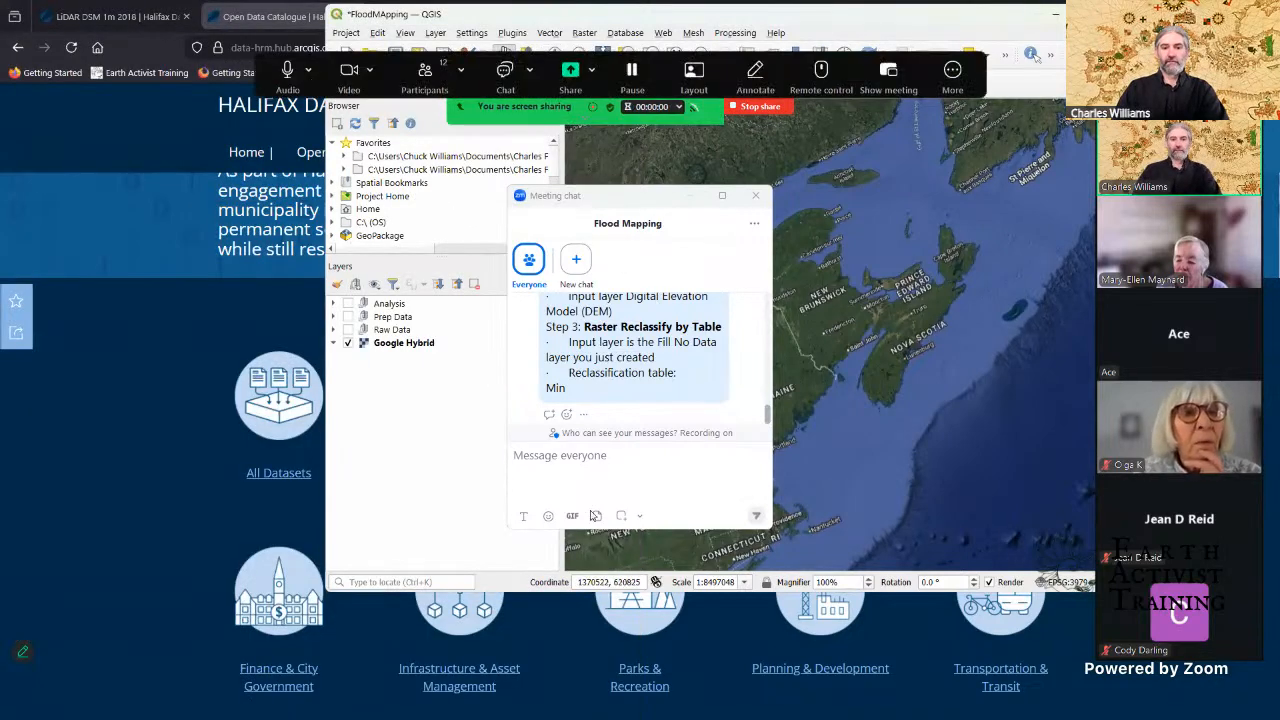
pyautogui.click(588, 463)
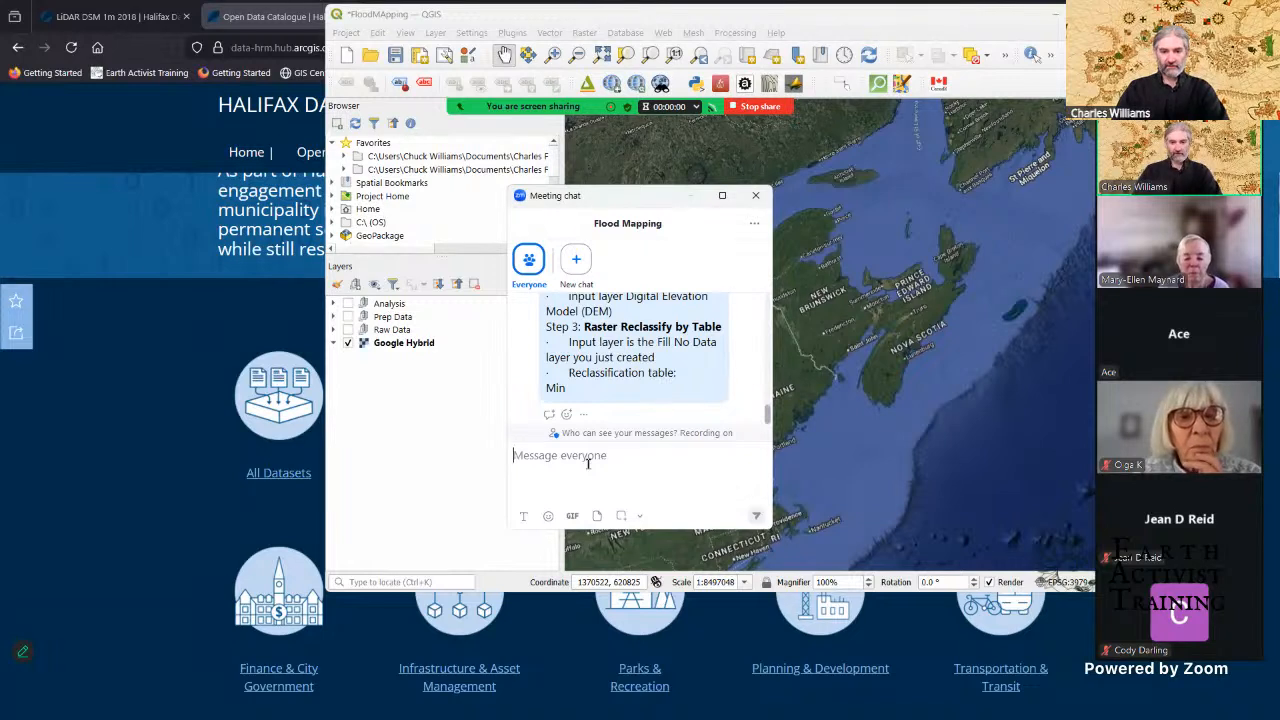
pyautogui.click(931, 36)
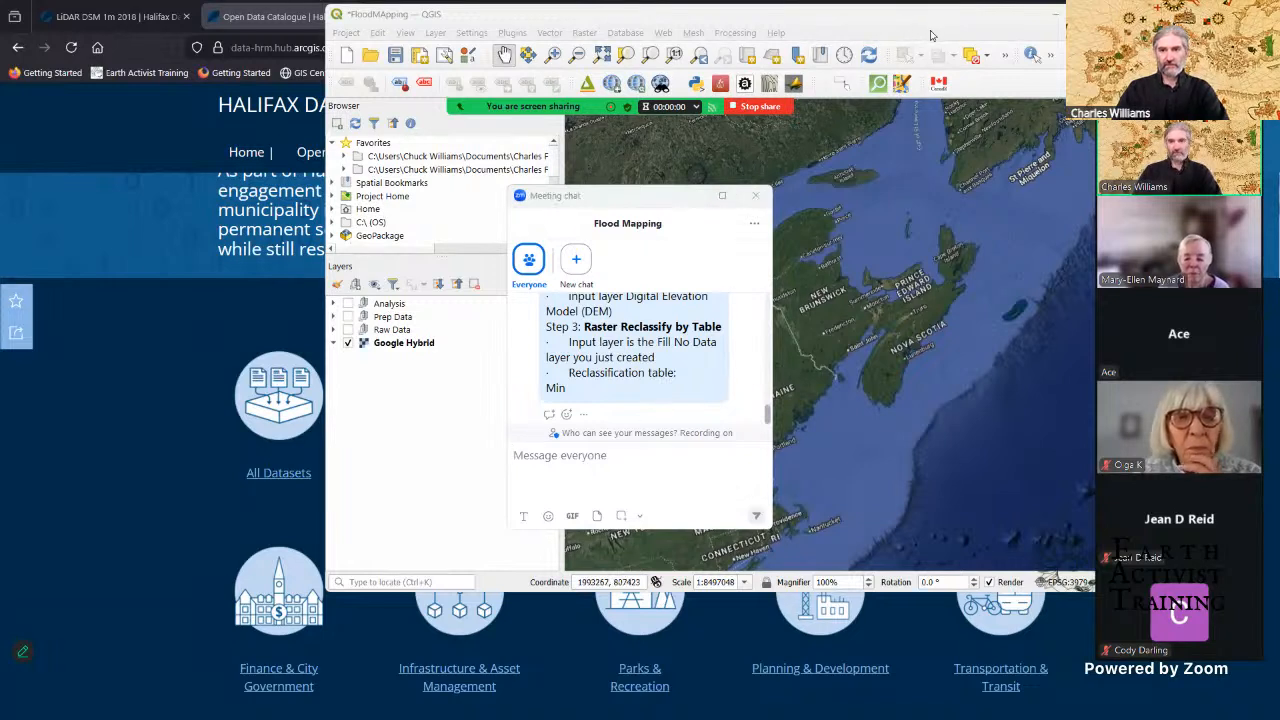
pyautogui.moveTo(932, 15); pyautogui.dragTo(921, 6)
pyautogui.click(616, 459)
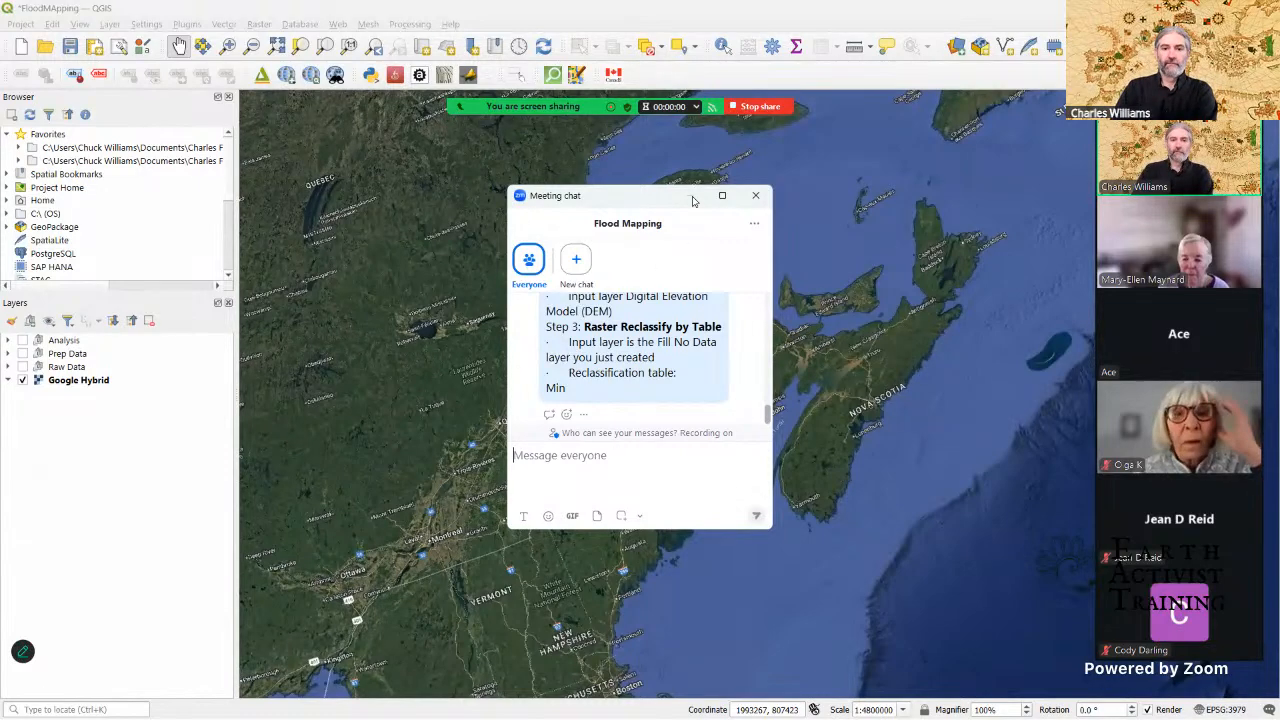
pyautogui.click(755, 195)
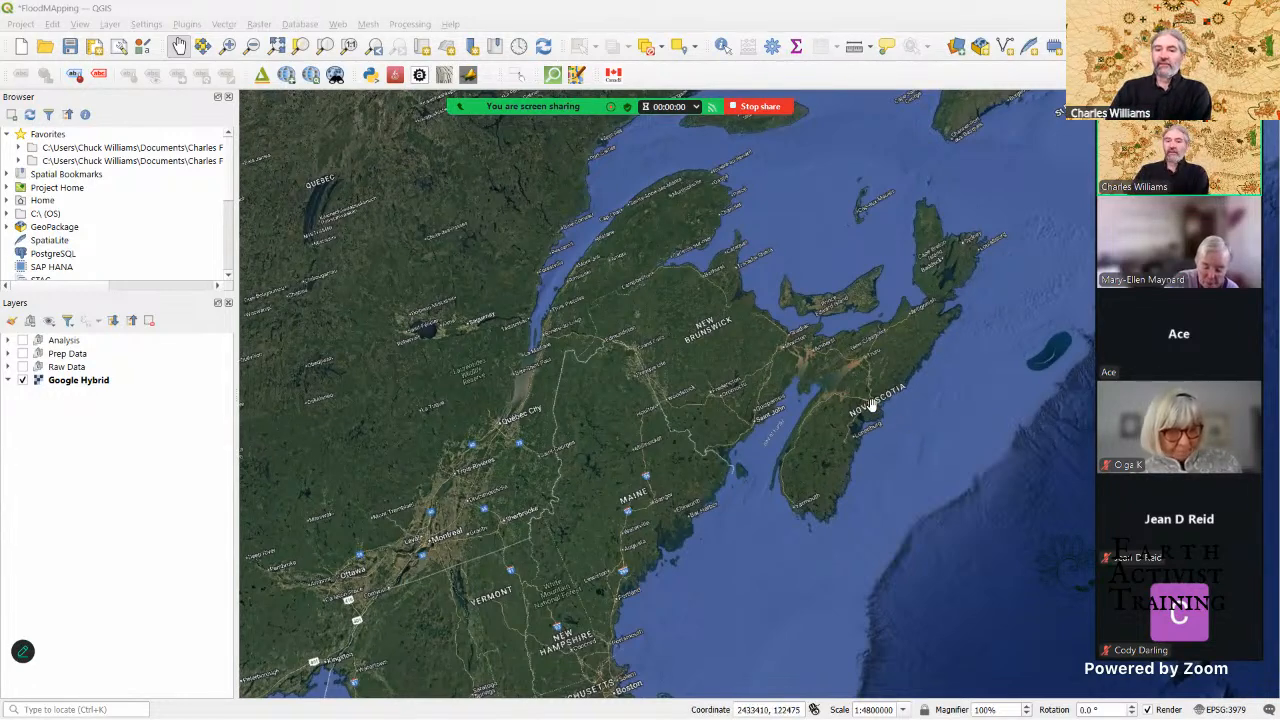
# Step: Zoom the Google Hybrid map in on the Halifax peninsula in Nova Scotia
pyautogui.scroll(3, 871, 405)
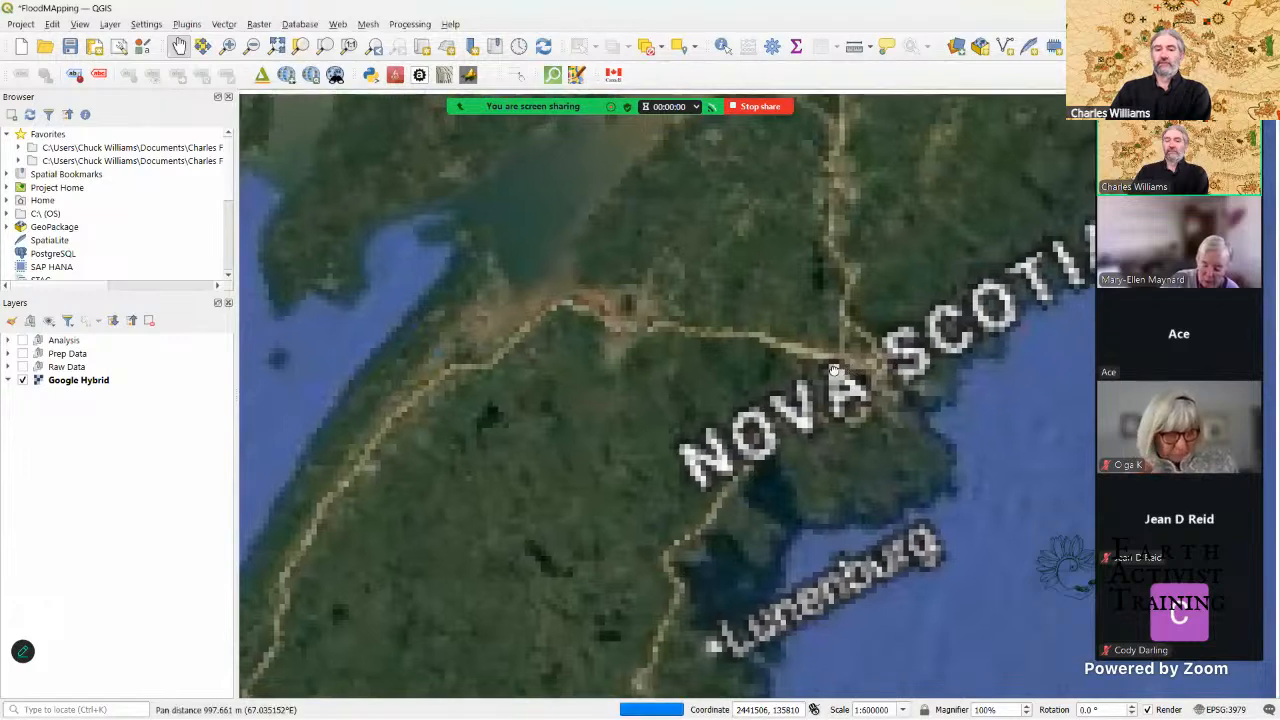
pyautogui.scroll(2, 715, 369)
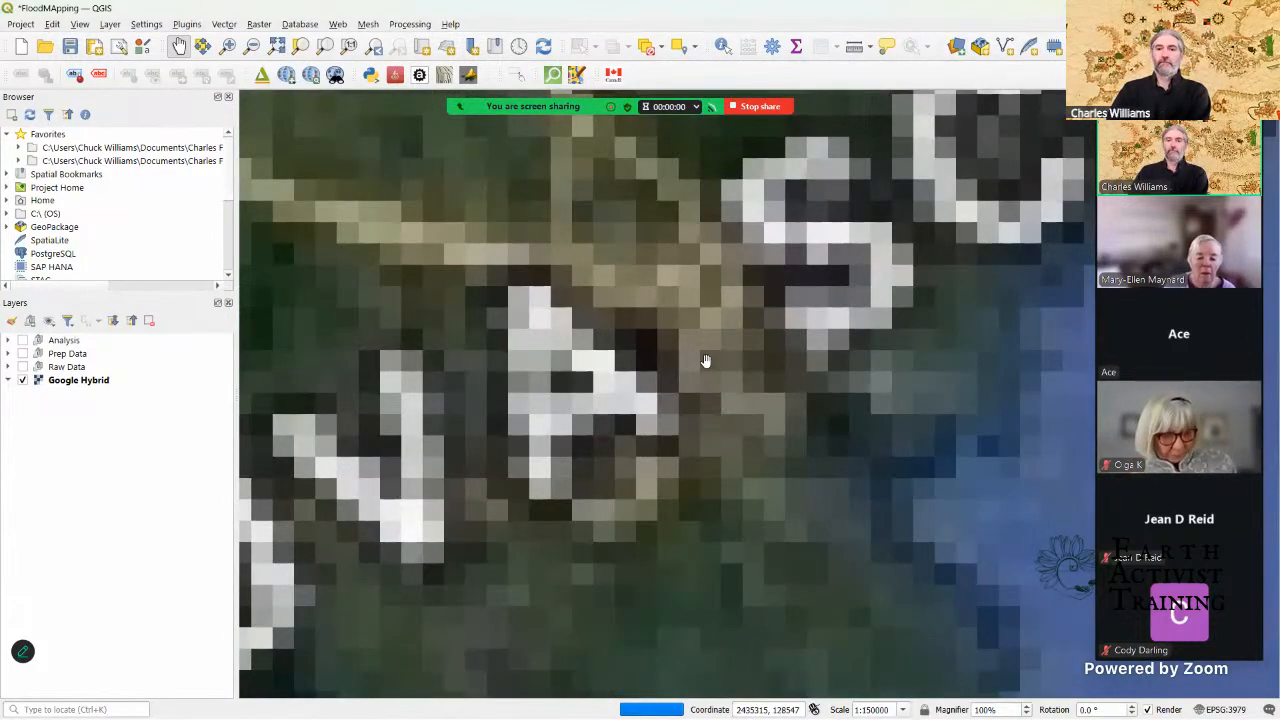
pyautogui.scroll(1, 745, 415)
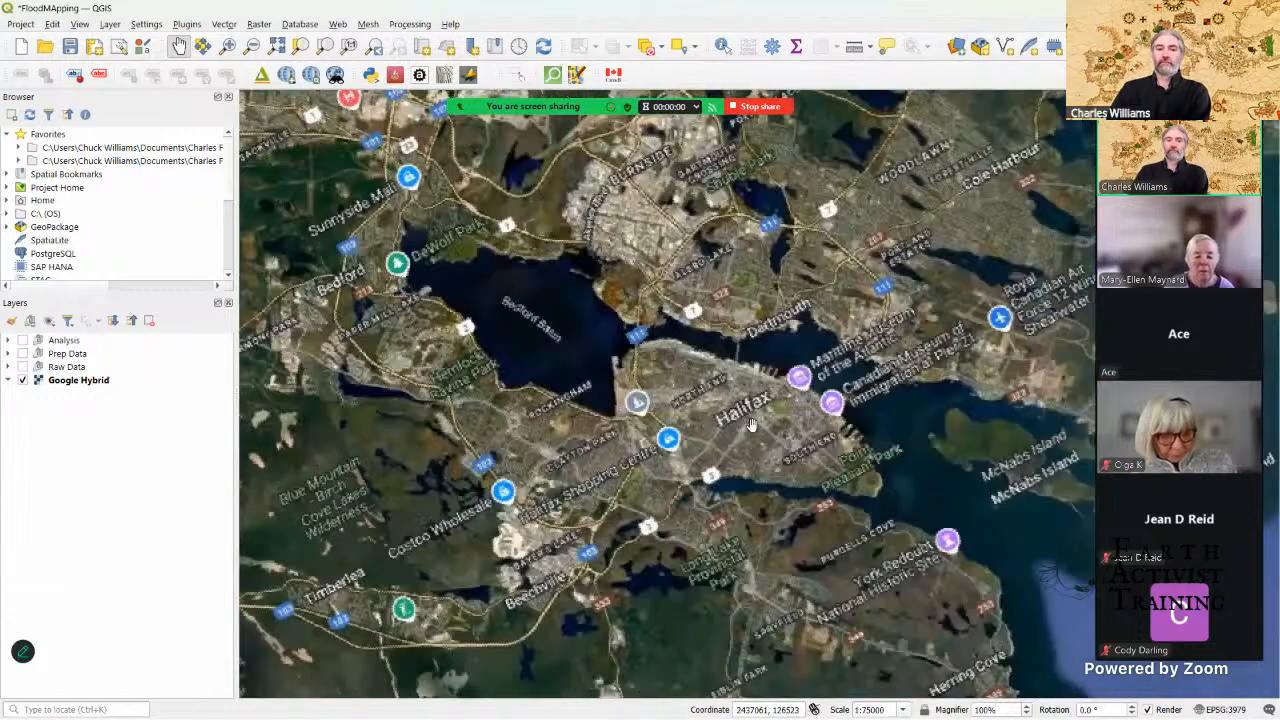
pyautogui.scroll(1, 751, 426)
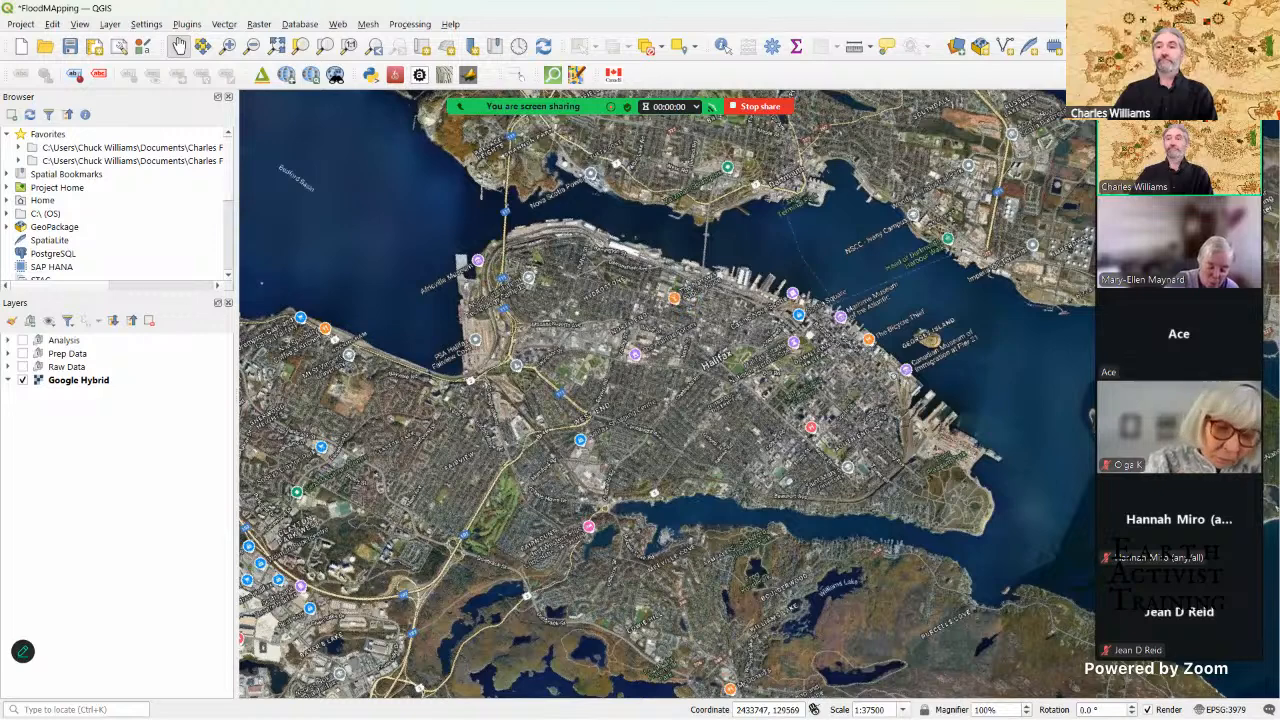
# Step: Switch to the Halifax open data catalogue in the browser, search for "Buildings" and look through the resulting datasets
pyautogui.click(1203, 8)
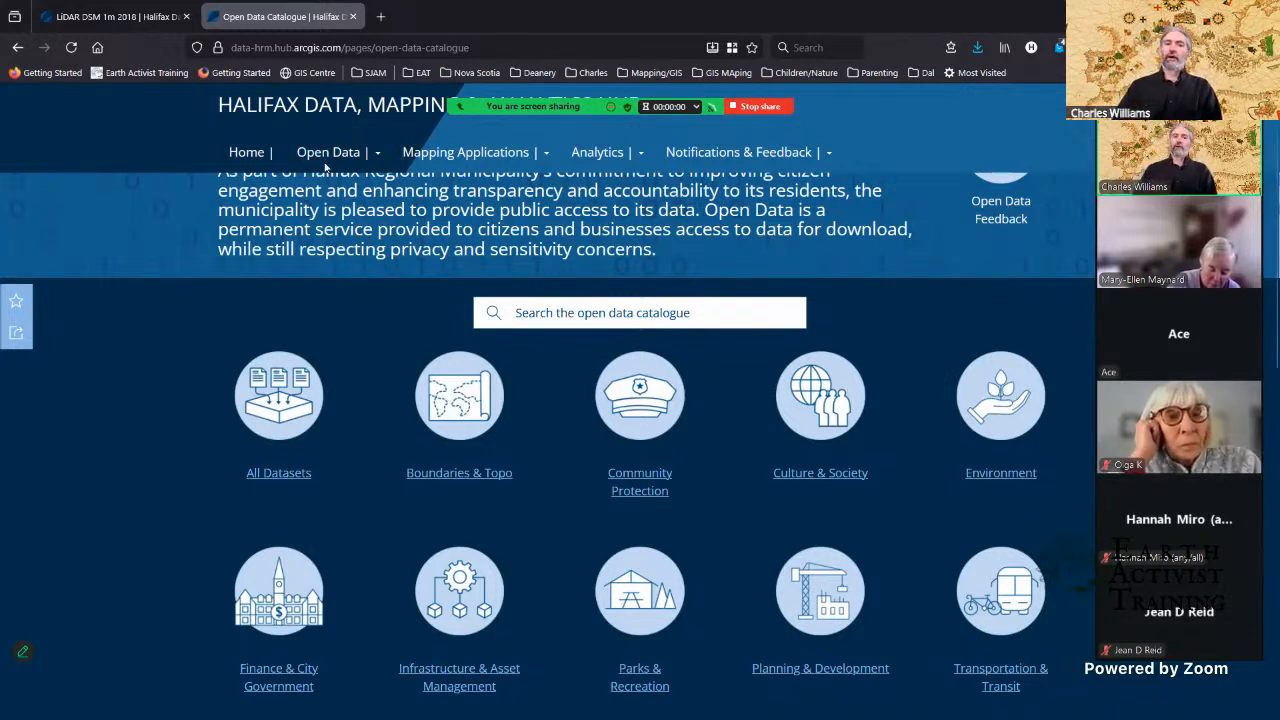
pyautogui.click(542, 312)
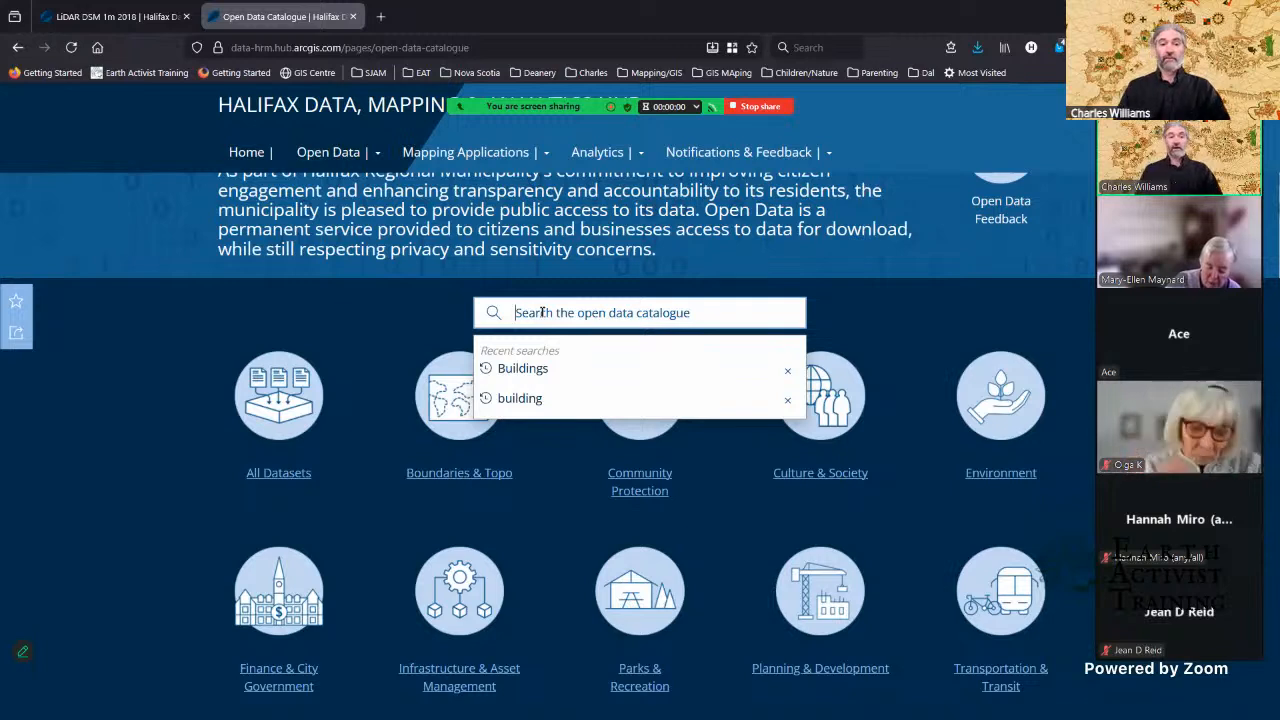
pyautogui.click(540, 374)
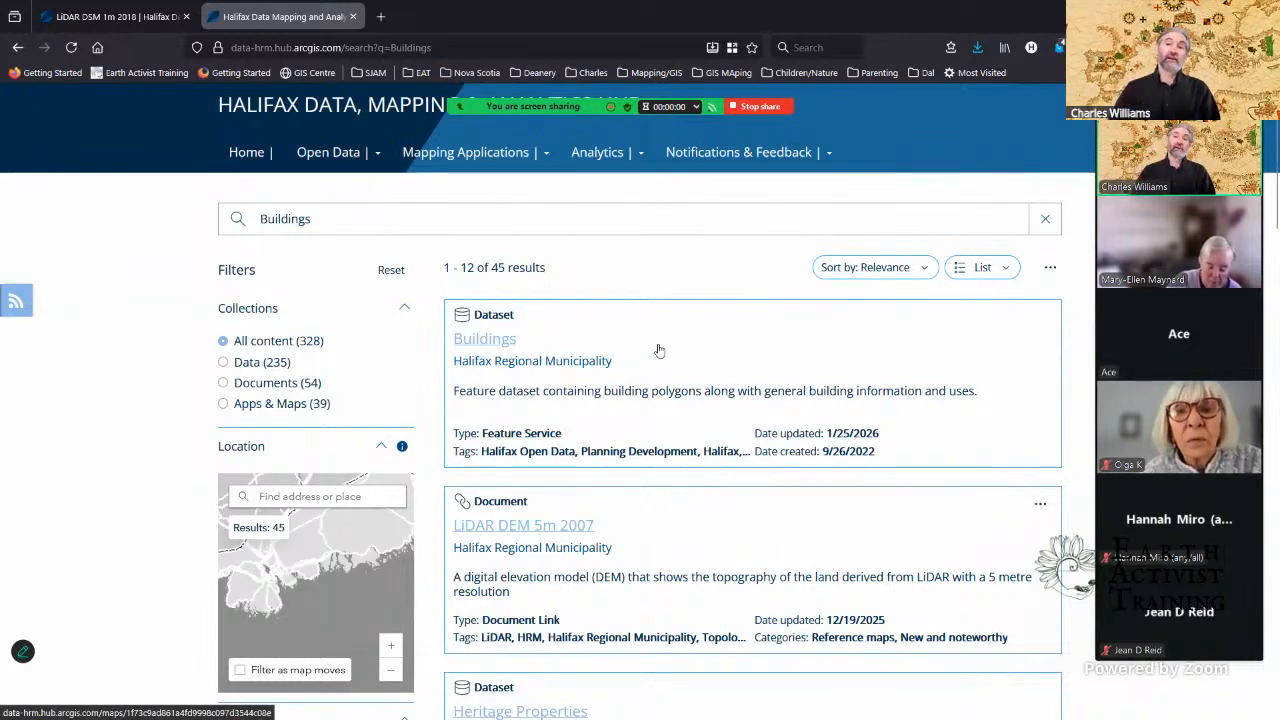
pyautogui.scroll(-1, 659, 350)
pyautogui.scroll(1, 659, 350)
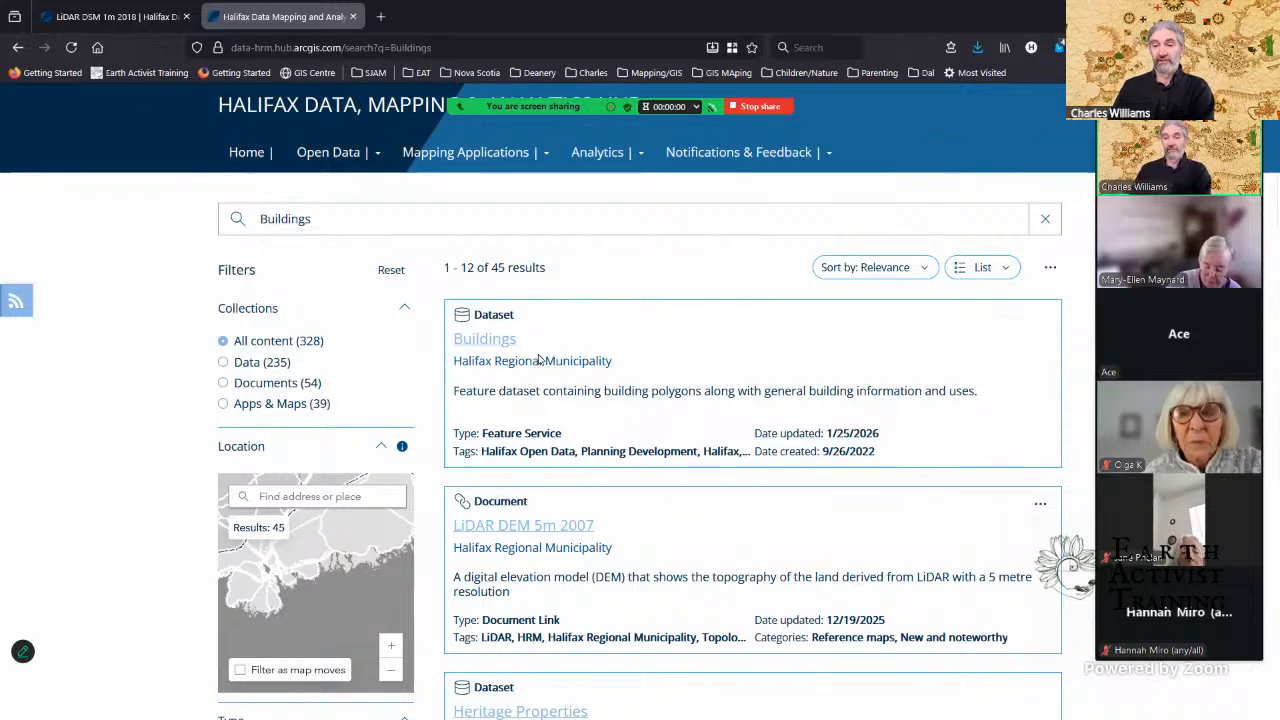
pyautogui.scroll(-2, 631, 341)
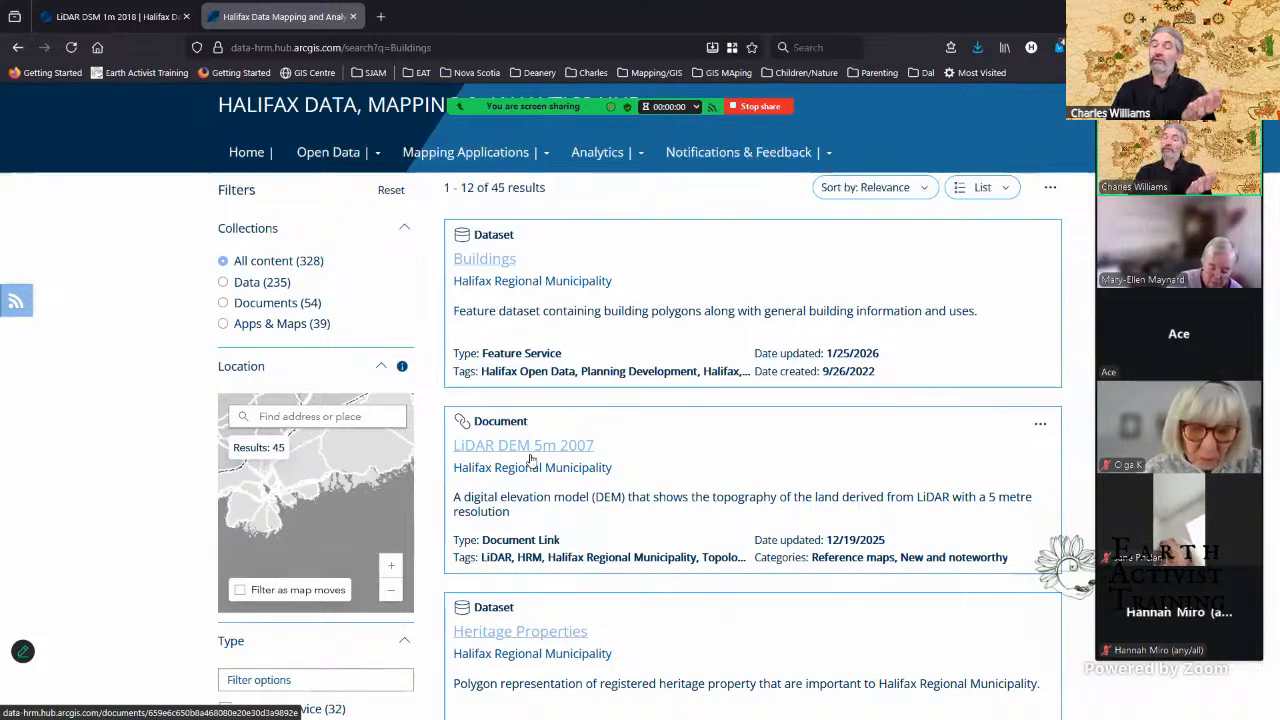
# Step: Look through the remaining "Buildings" search results for building, LiDAR DEM and LiDAR DSM datasets
pyautogui.scroll(-1, 531, 459)
pyautogui.scroll(-3, 531, 459)
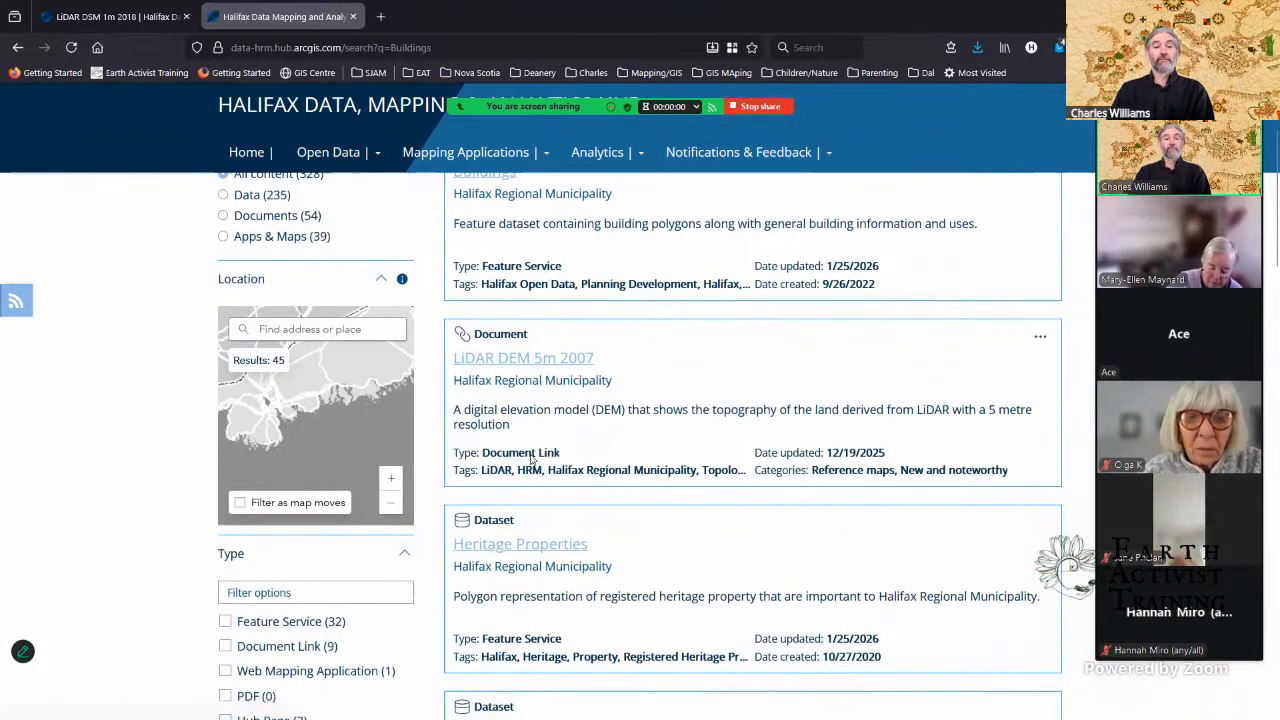
pyautogui.scroll(-1, 531, 459)
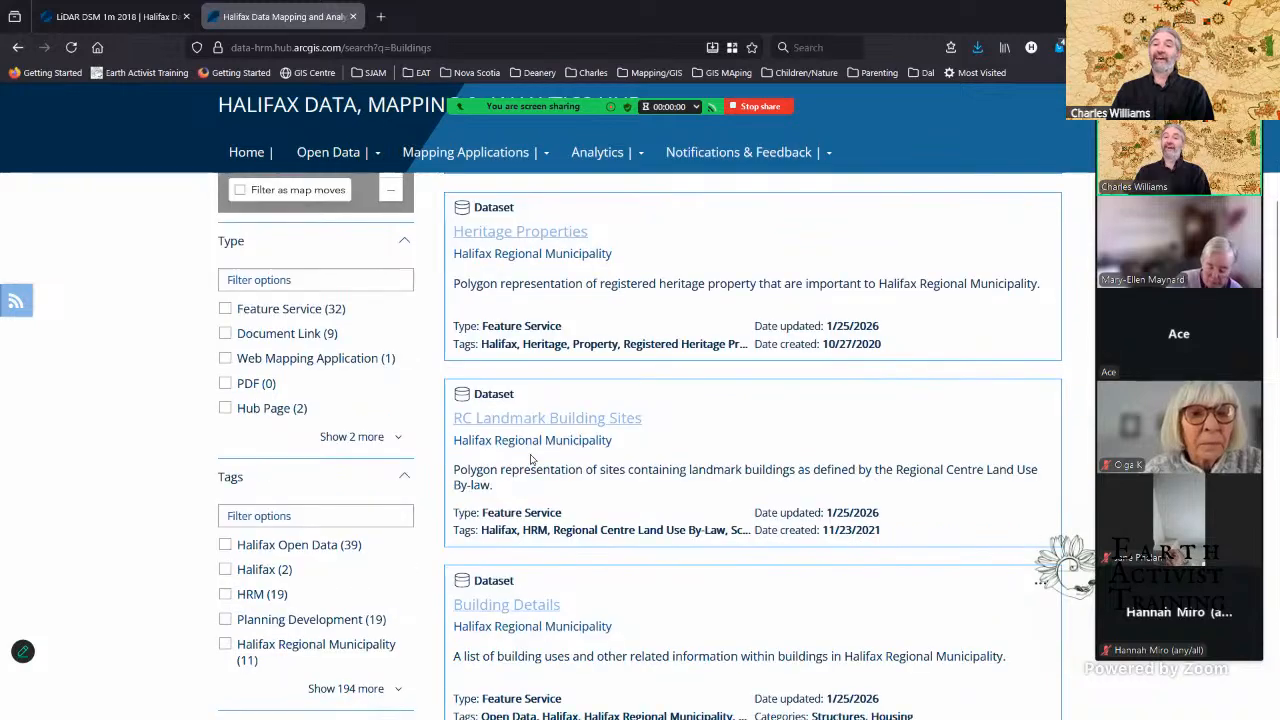
pyautogui.scroll(-1, 531, 459)
pyautogui.scroll(-2, 531, 459)
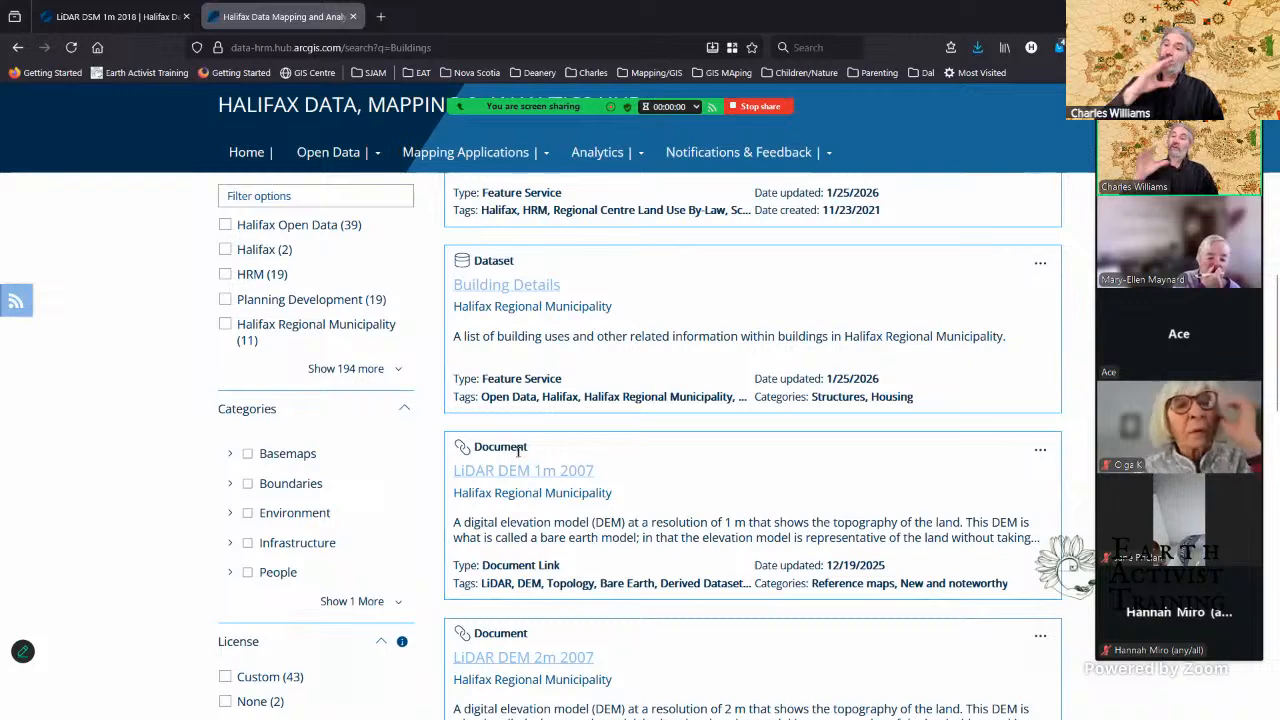
pyautogui.scroll(-3, 564, 453)
pyautogui.scroll(-6, 564, 453)
pyautogui.scroll(-9, 564, 453)
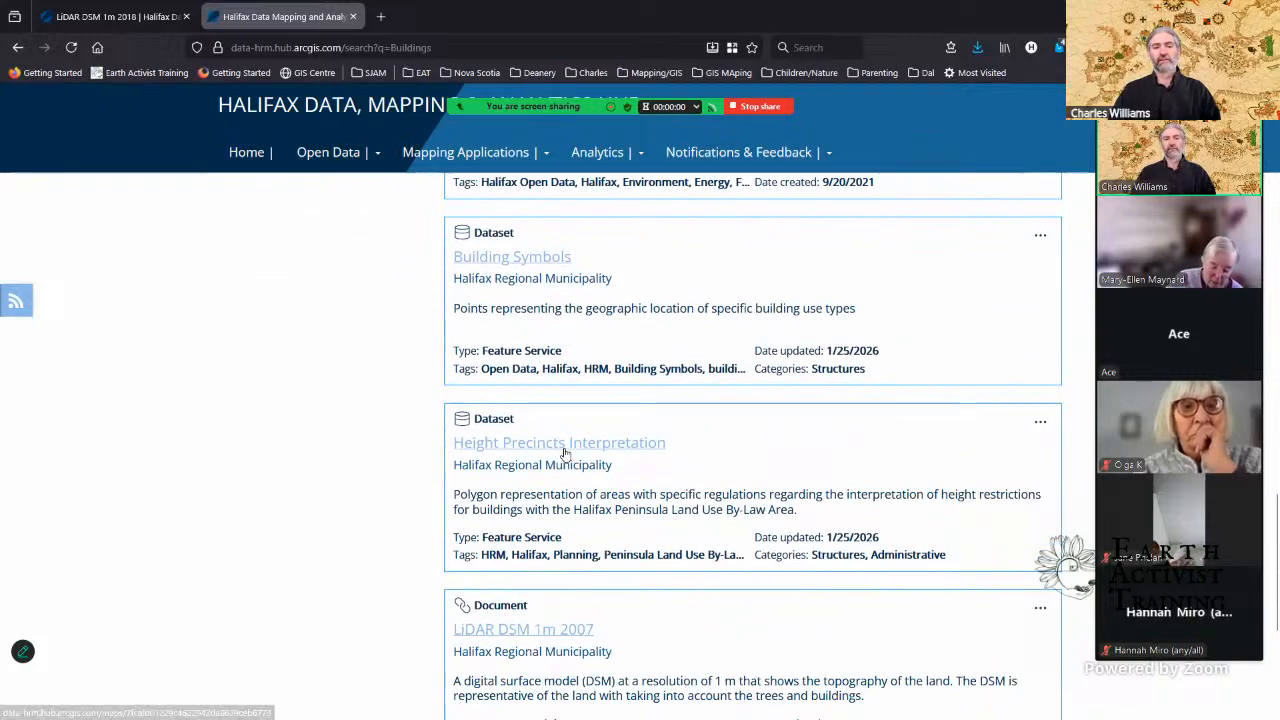
pyautogui.scroll(-2, 564, 453)
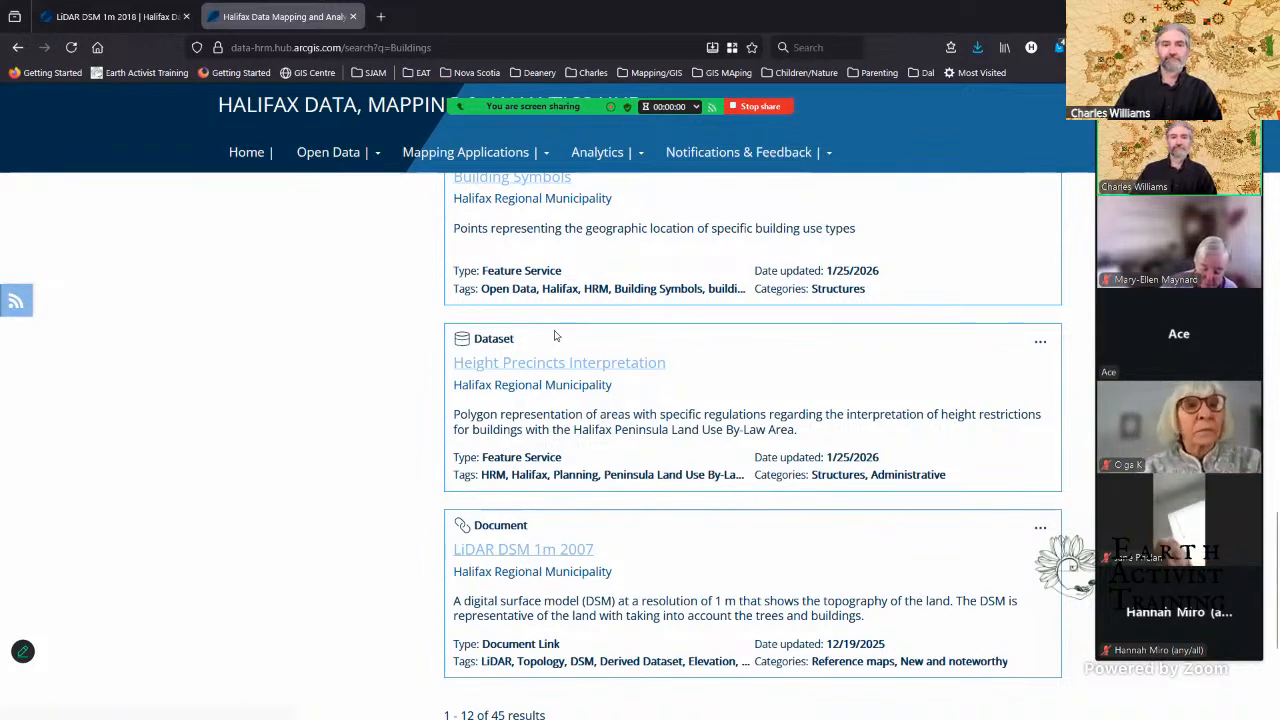
# Step: Return to QGIS, expand the Raw Data group and display HRM_LiDAR_DEM_2007_1m_wgs84 at full extent with Google Hybrid hidden
pyautogui.click(1194, 14)
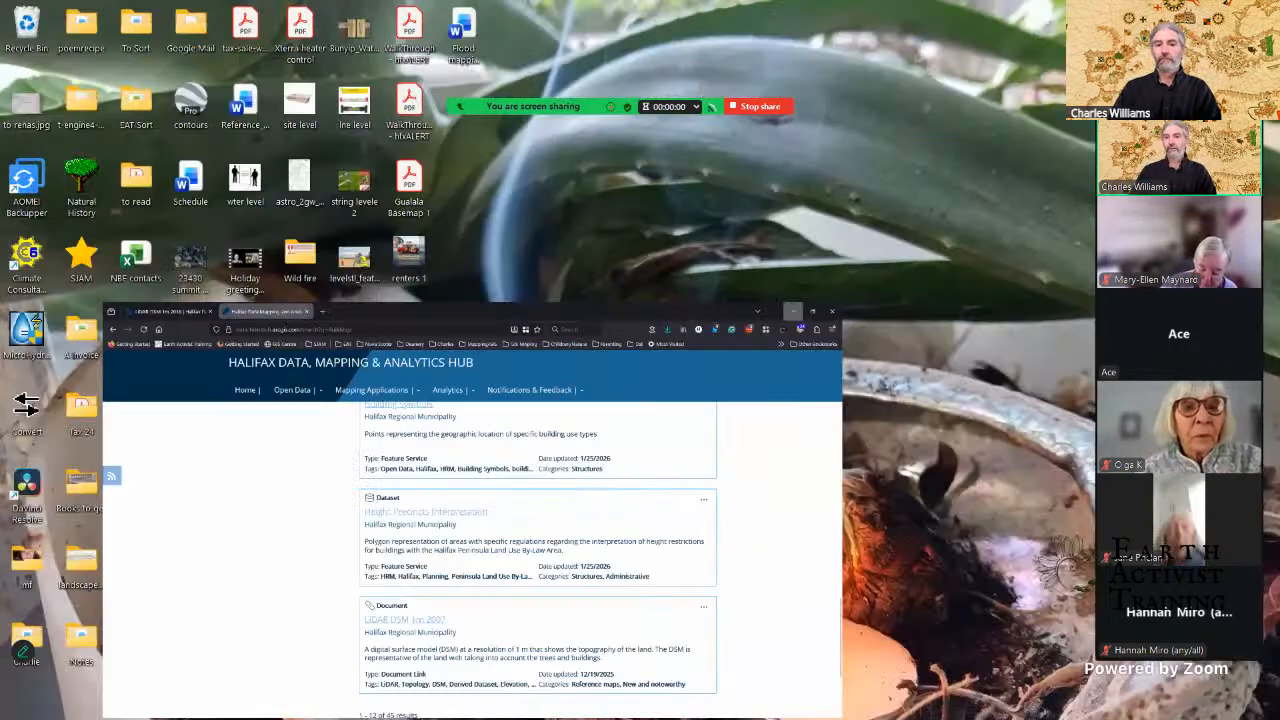
pyautogui.click(705, 703)
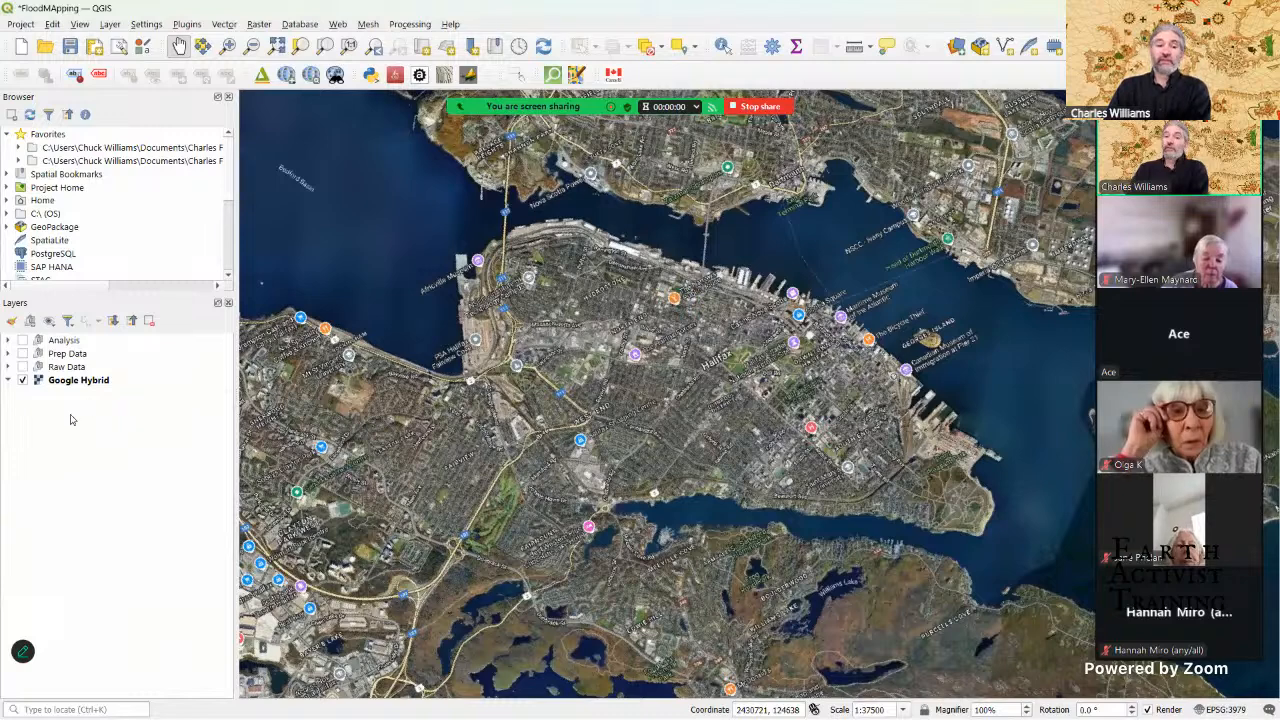
pyautogui.click(9, 368)
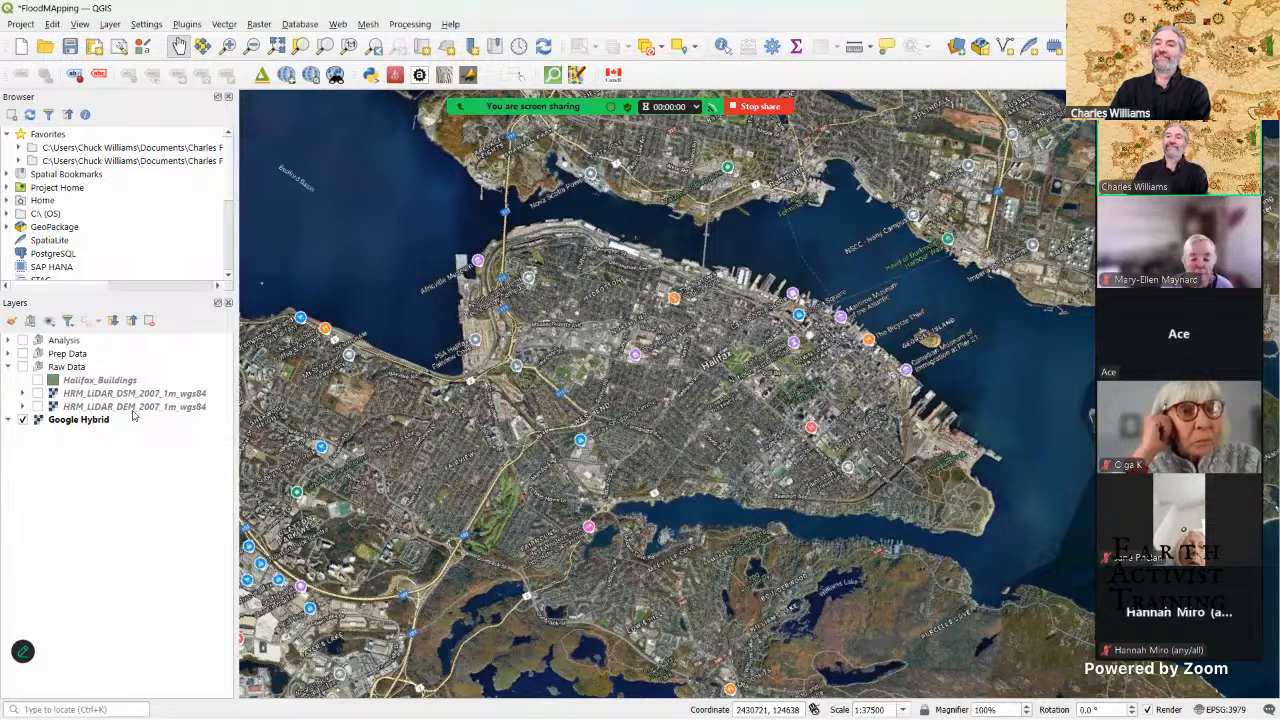
pyautogui.click(37, 407)
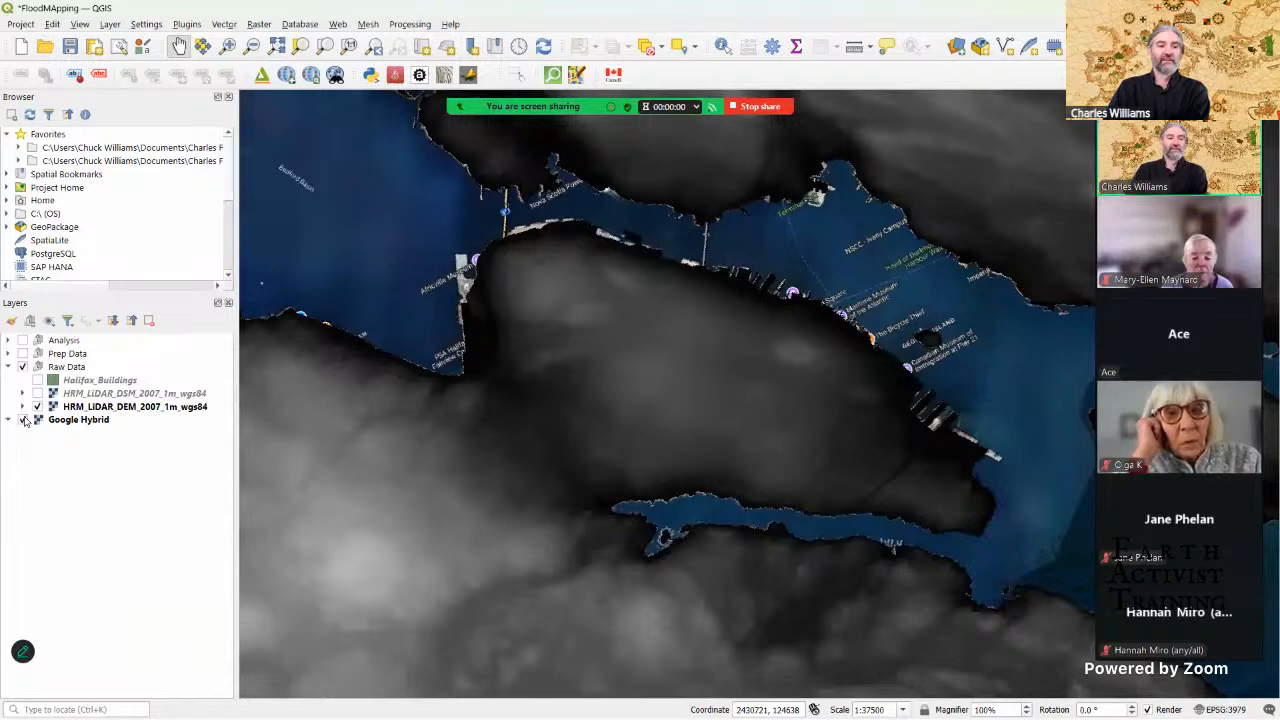
pyautogui.click(22, 420)
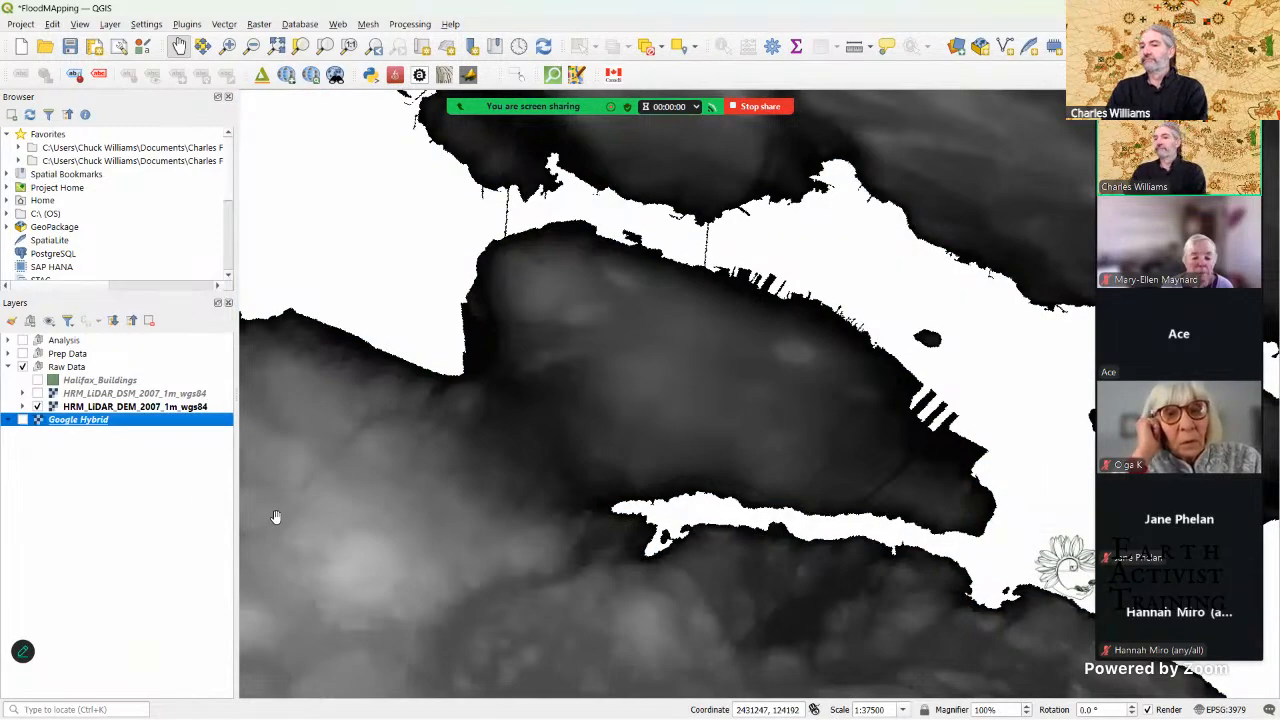
pyautogui.scroll(-2, 616, 466)
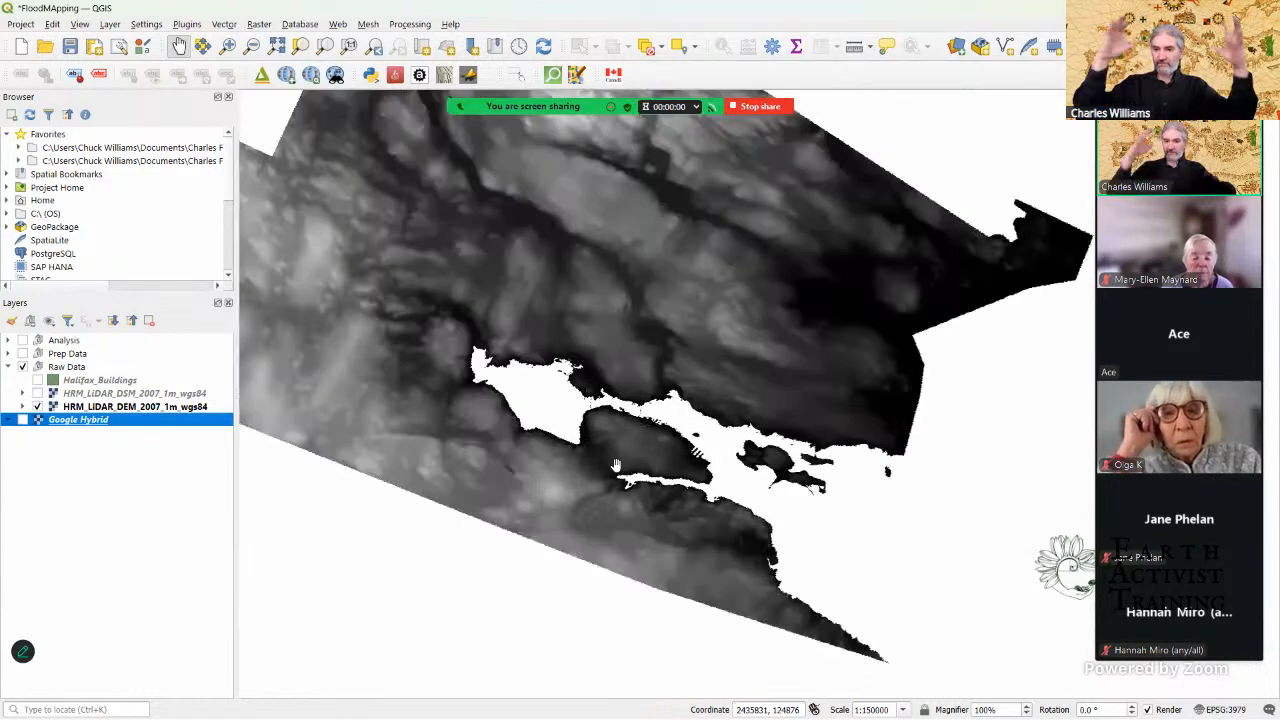
pyautogui.scroll(-1, 616, 466)
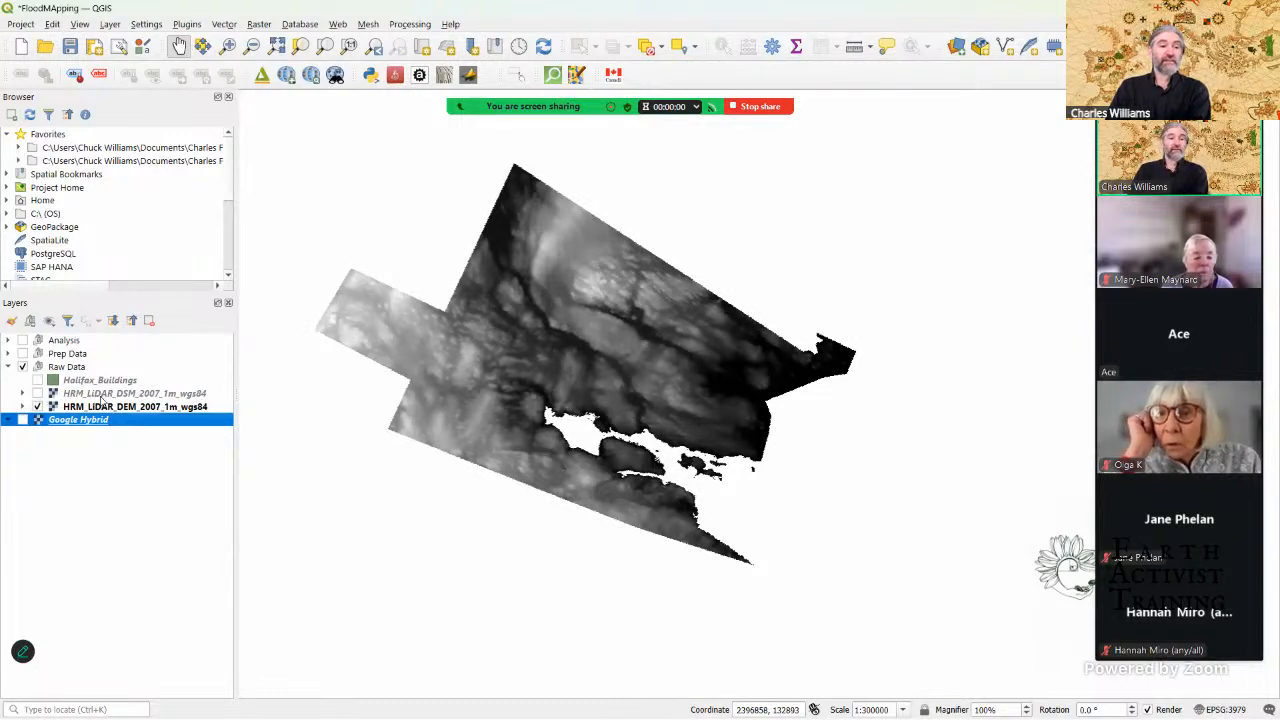
# Step: Show the LiDAR DSM instead of the DEM with Halifax_Buildings overlaid, and examine the buildings along the peninsula's waterfront
pyautogui.click(38, 394)
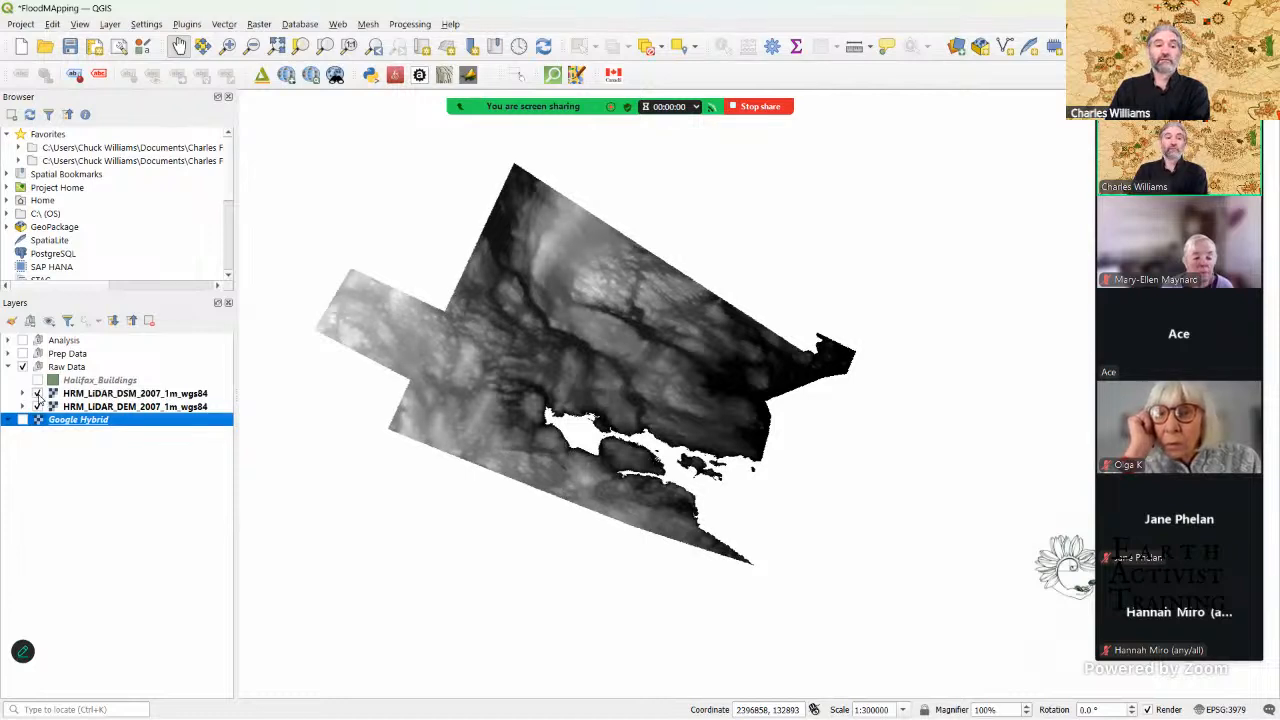
pyautogui.click(38, 407)
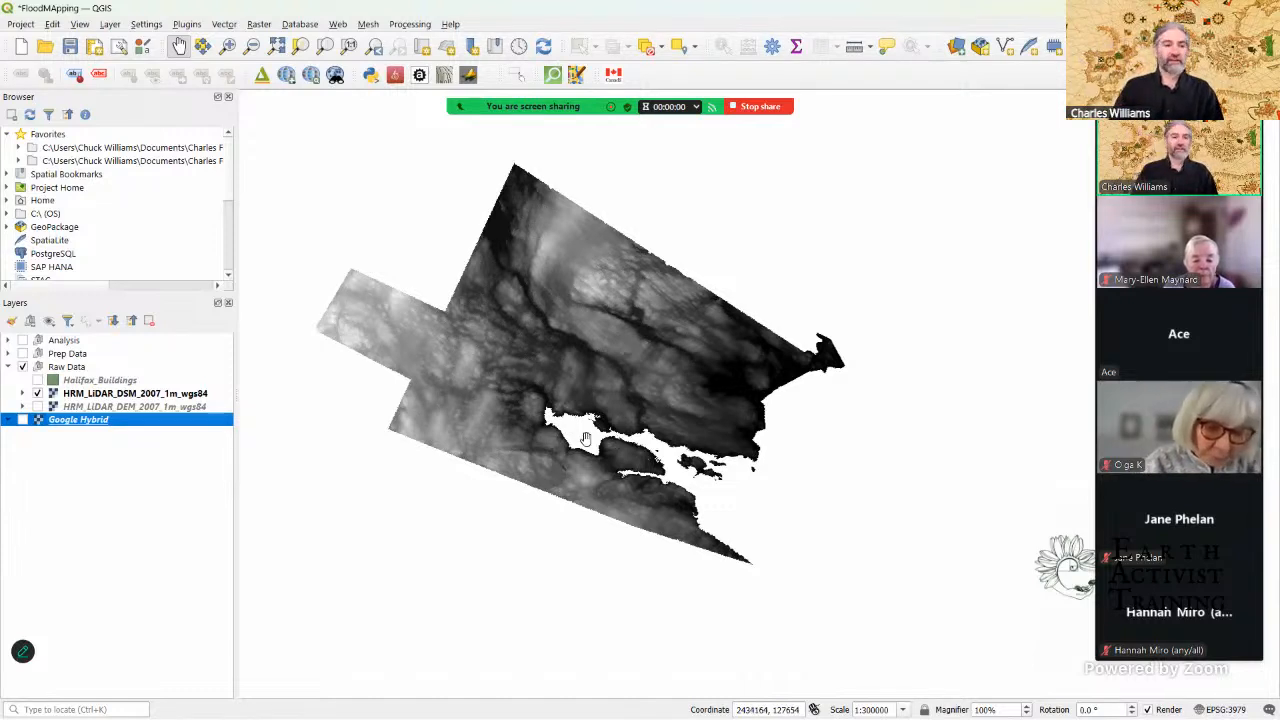
pyautogui.click(37, 394)
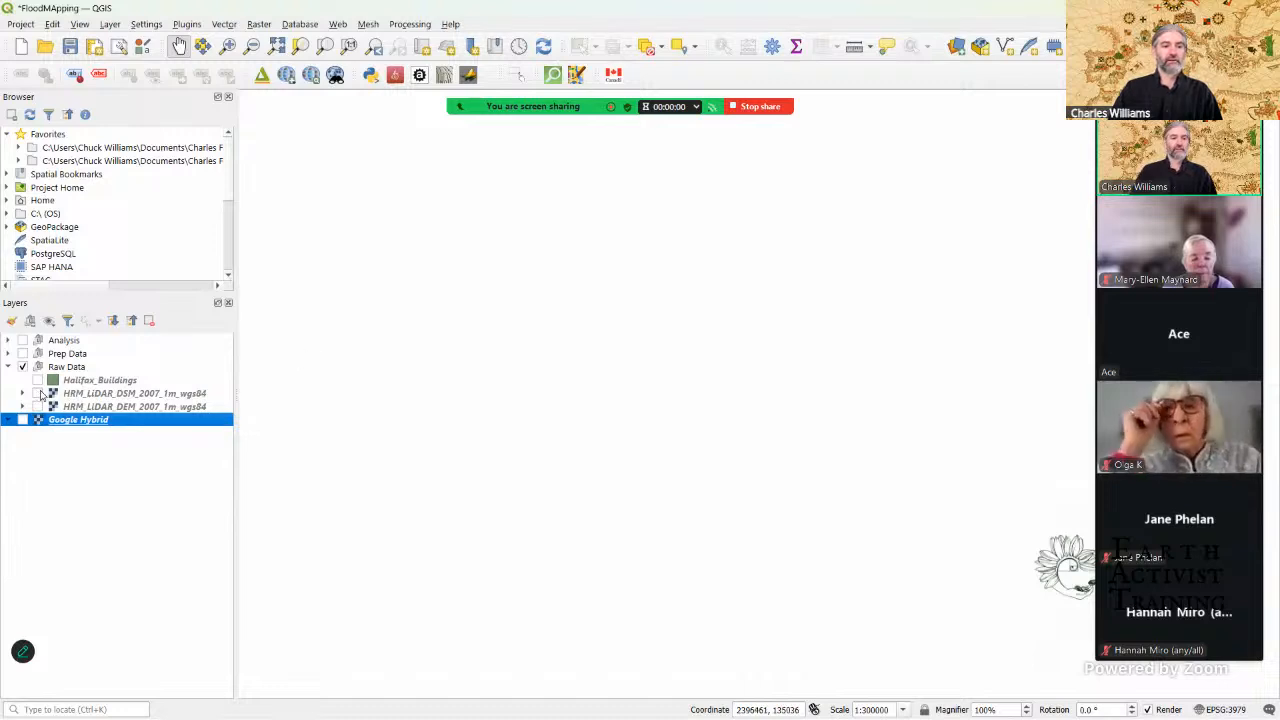
pyautogui.click(38, 394)
pyautogui.click(37, 381)
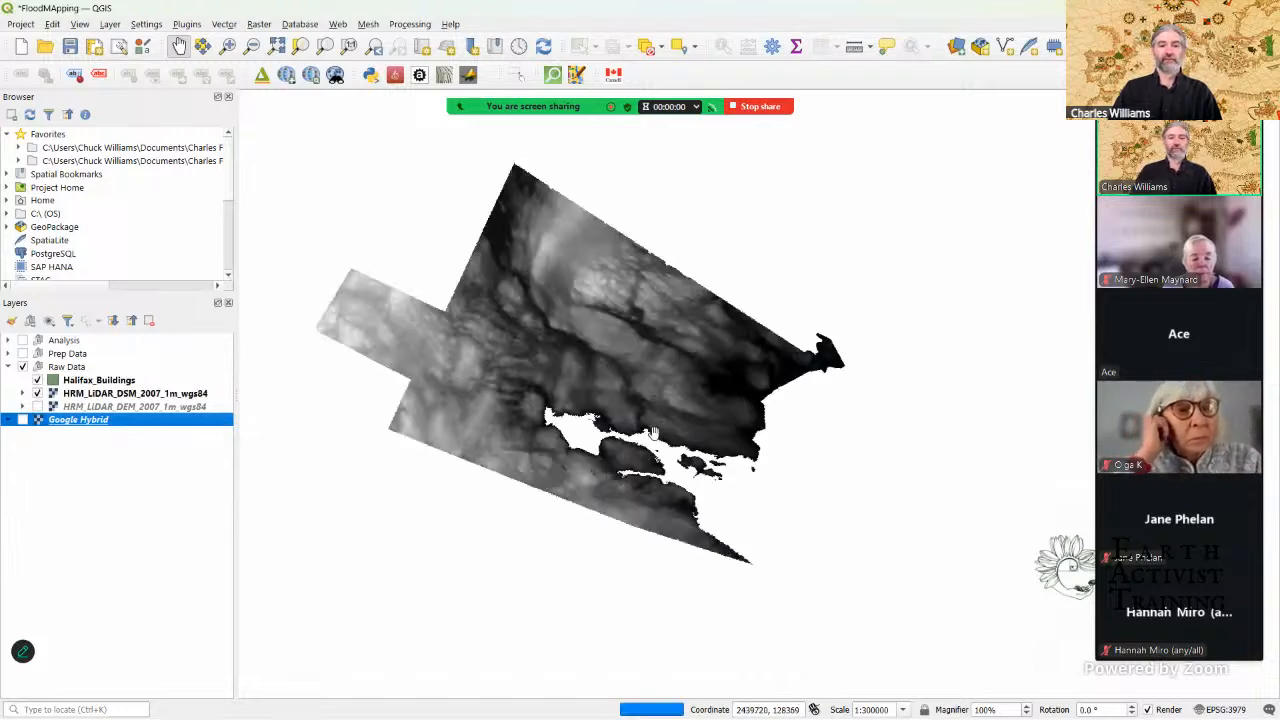
pyautogui.scroll(5, 651, 458)
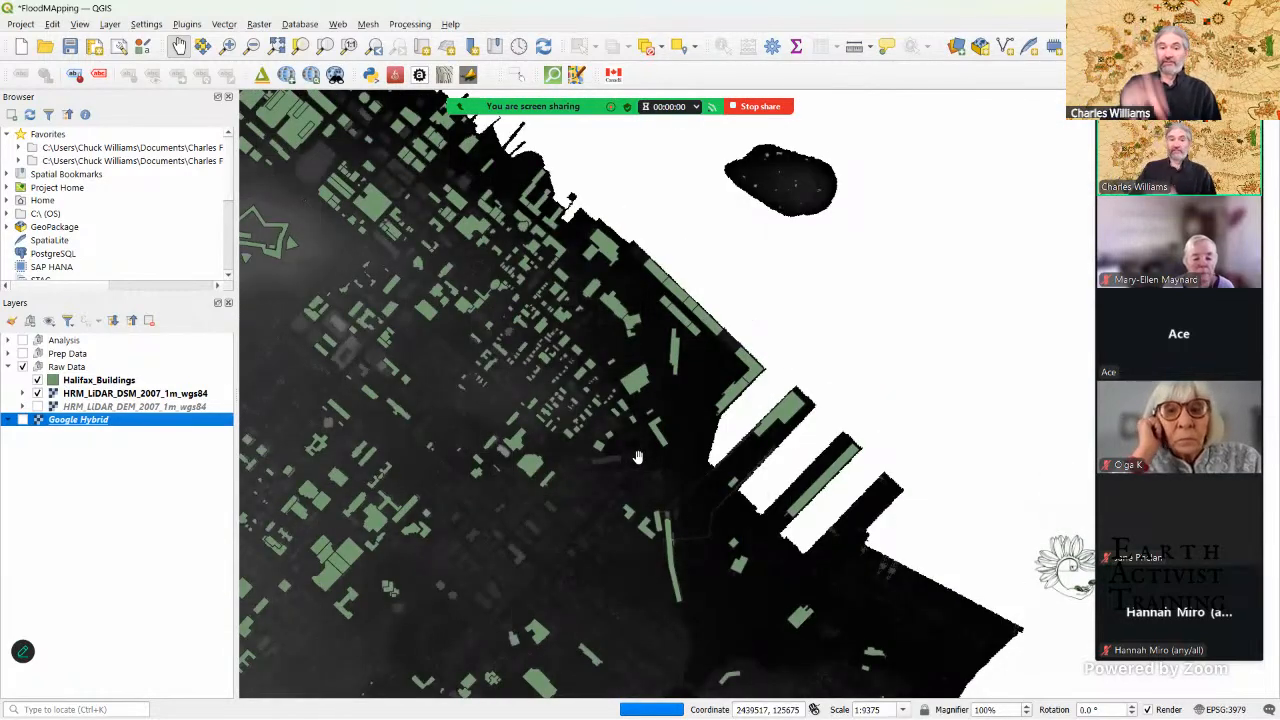
pyautogui.moveTo(468, 440); pyautogui.dragTo(589, 420)
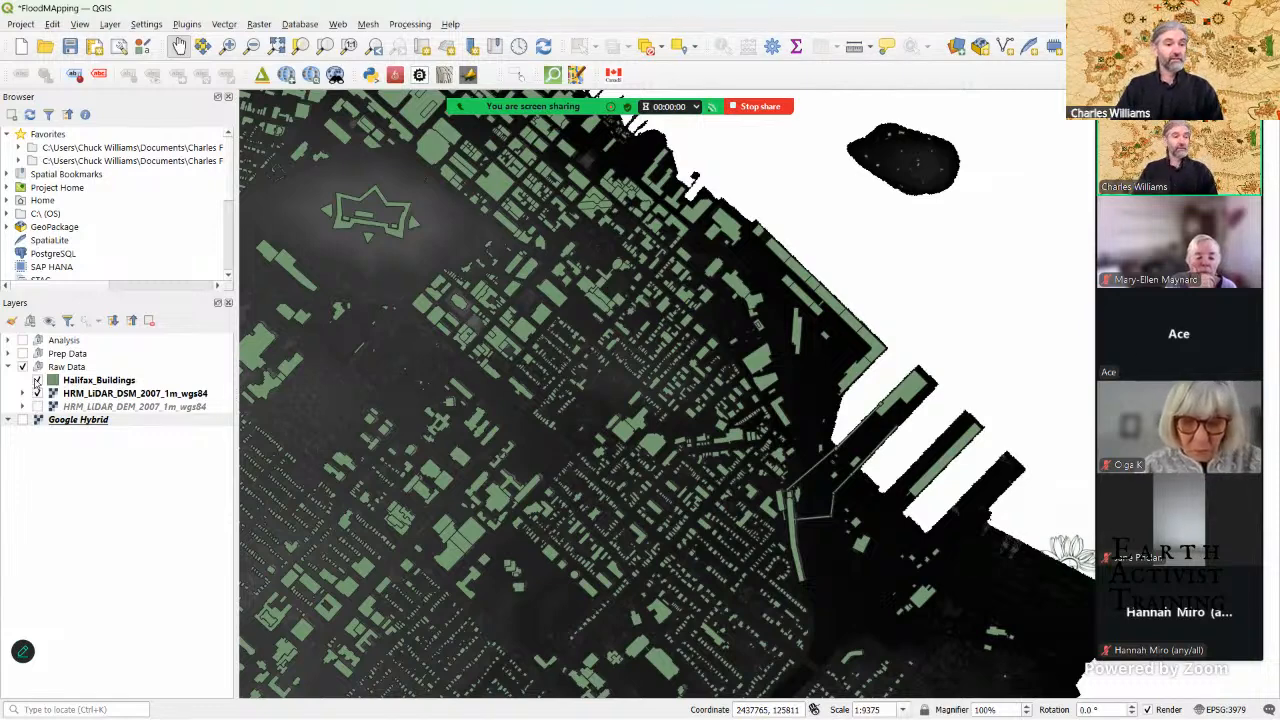
# Step: Hide the Halifax_Buildings and LiDAR DSM layers and display the LiDAR DEM again
pyautogui.click(37, 381)
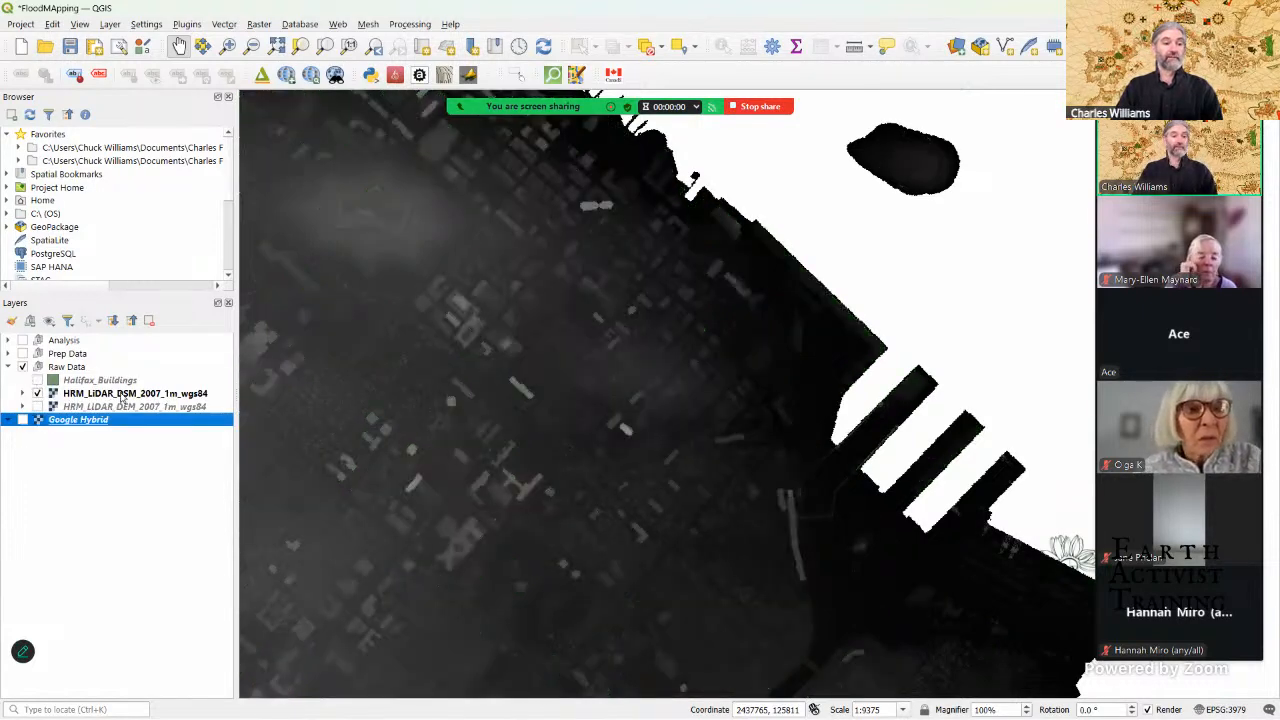
pyautogui.click(38, 407)
pyautogui.click(38, 394)
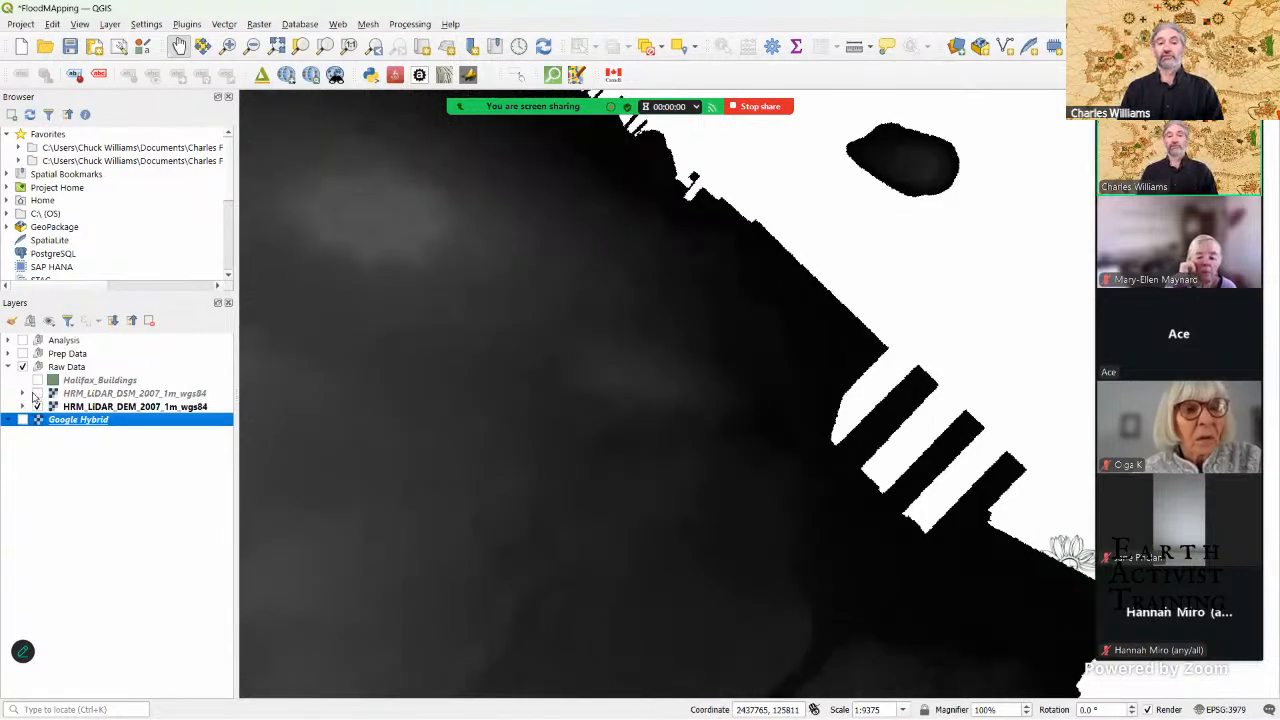
# Step: Set the map scale to 1:25500 and frame the Halifax peninsula in the map view
pyautogui.scroll(-1, 434, 327)
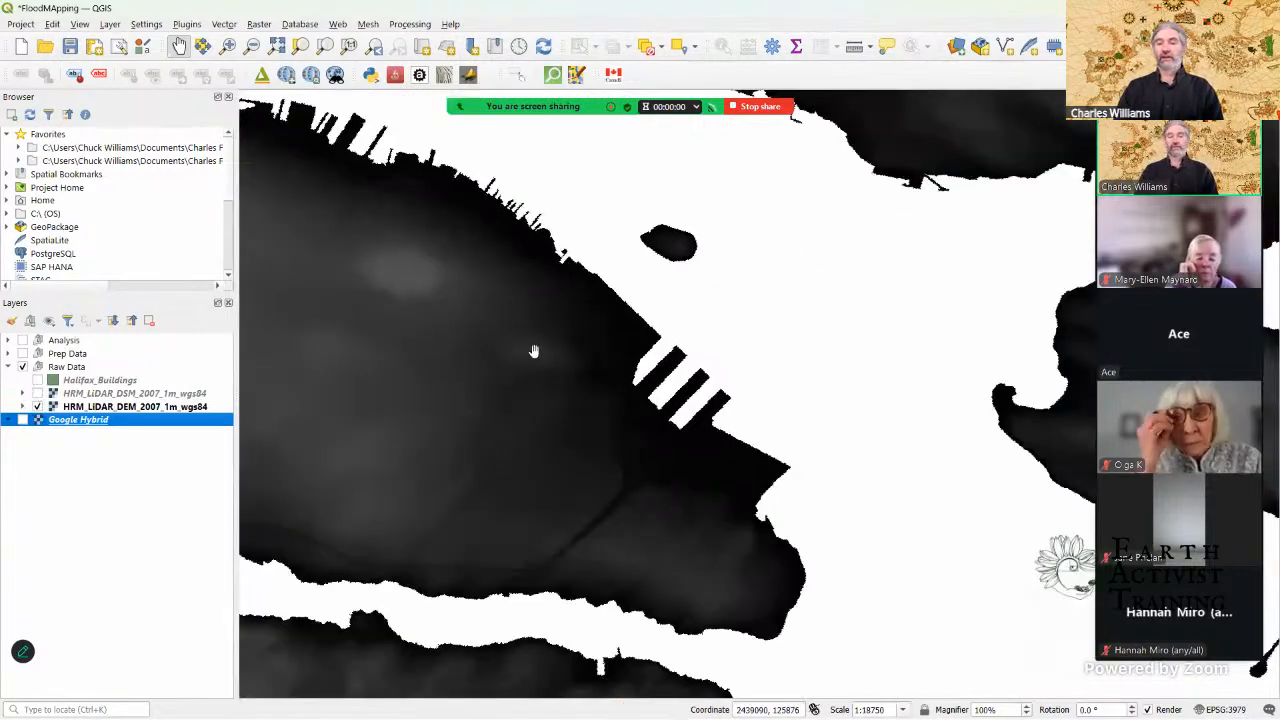
pyautogui.moveTo(529, 360); pyautogui.dragTo(739, 365)
pyautogui.scroll(-1, 739, 365)
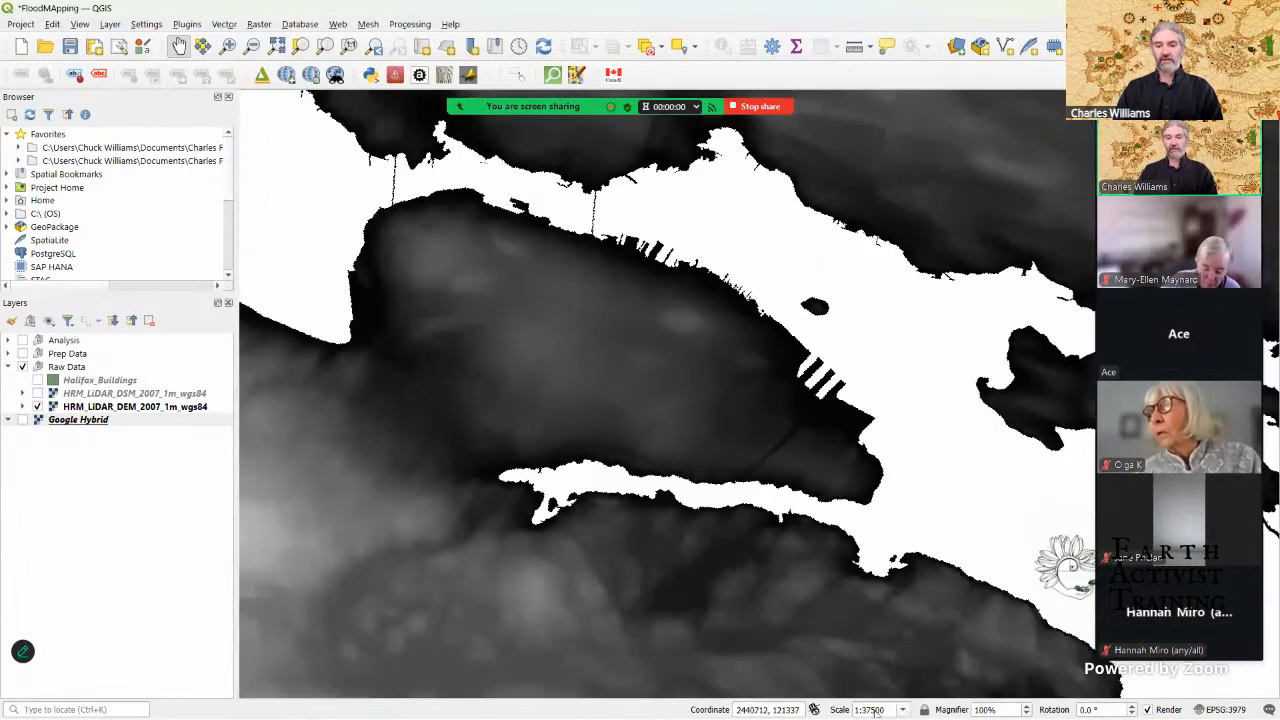
pyautogui.click(871, 712)
pyautogui.press('BackSpace')
pyautogui.press('BackSpace')
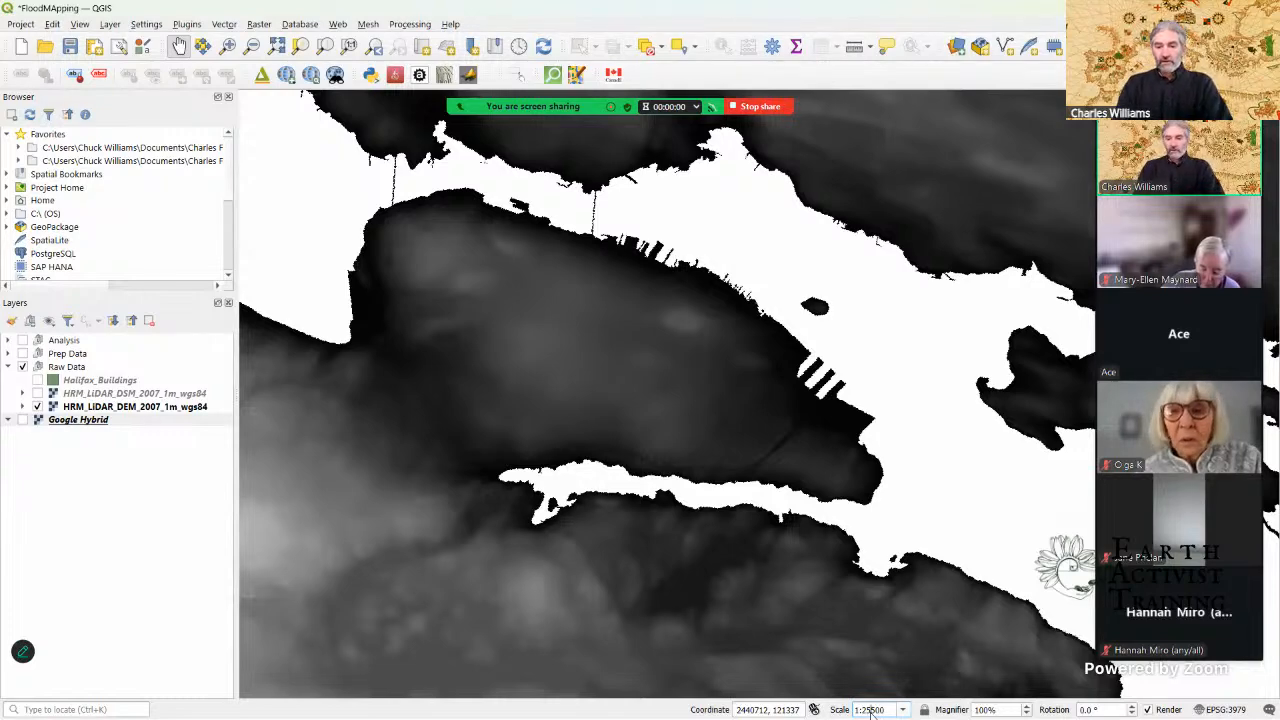
pyautogui.write('25')
pyautogui.press('Return')
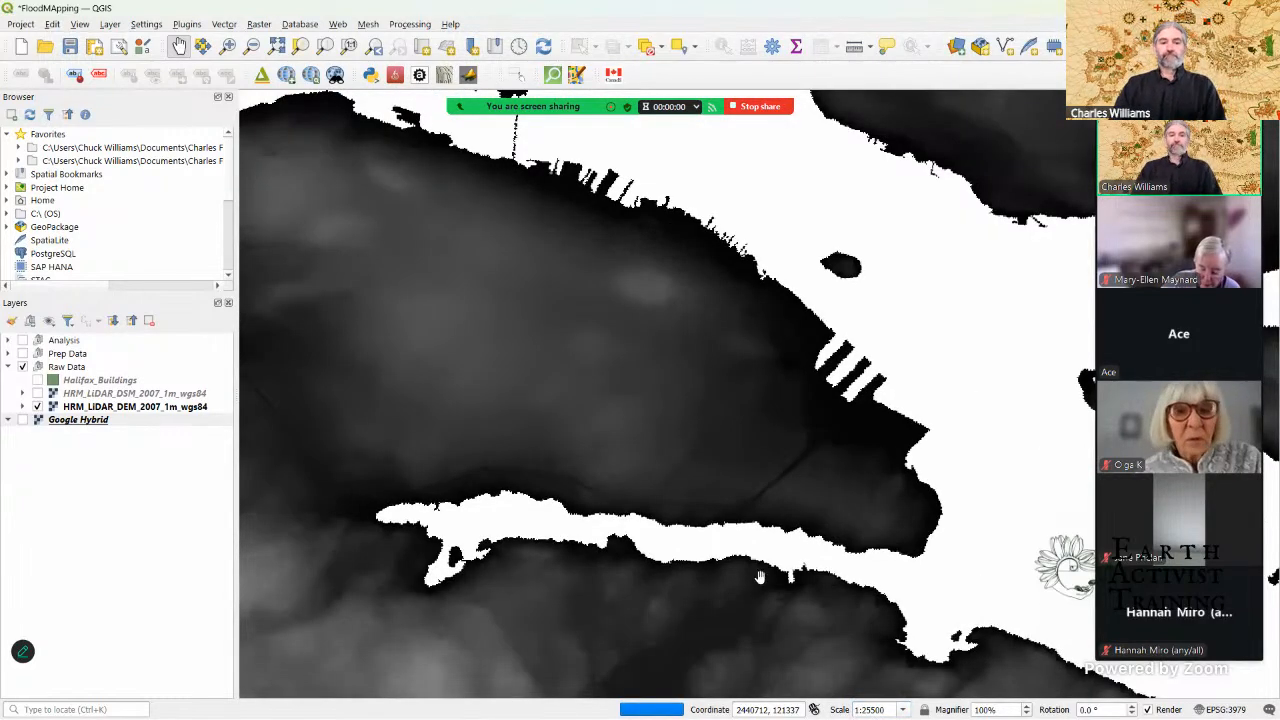
pyautogui.click(546, 349)
pyautogui.moveTo(546, 349); pyautogui.dragTo(631, 363)
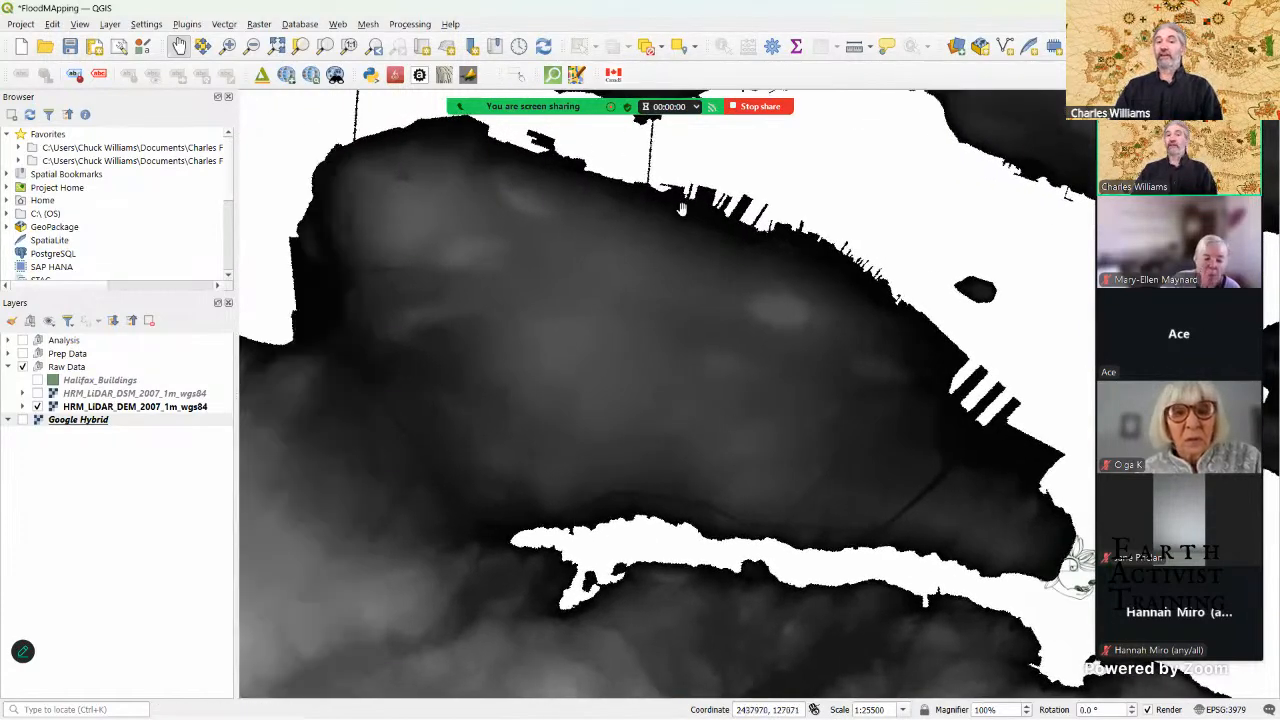
pyautogui.moveTo(500, 278); pyautogui.dragTo(511, 281)
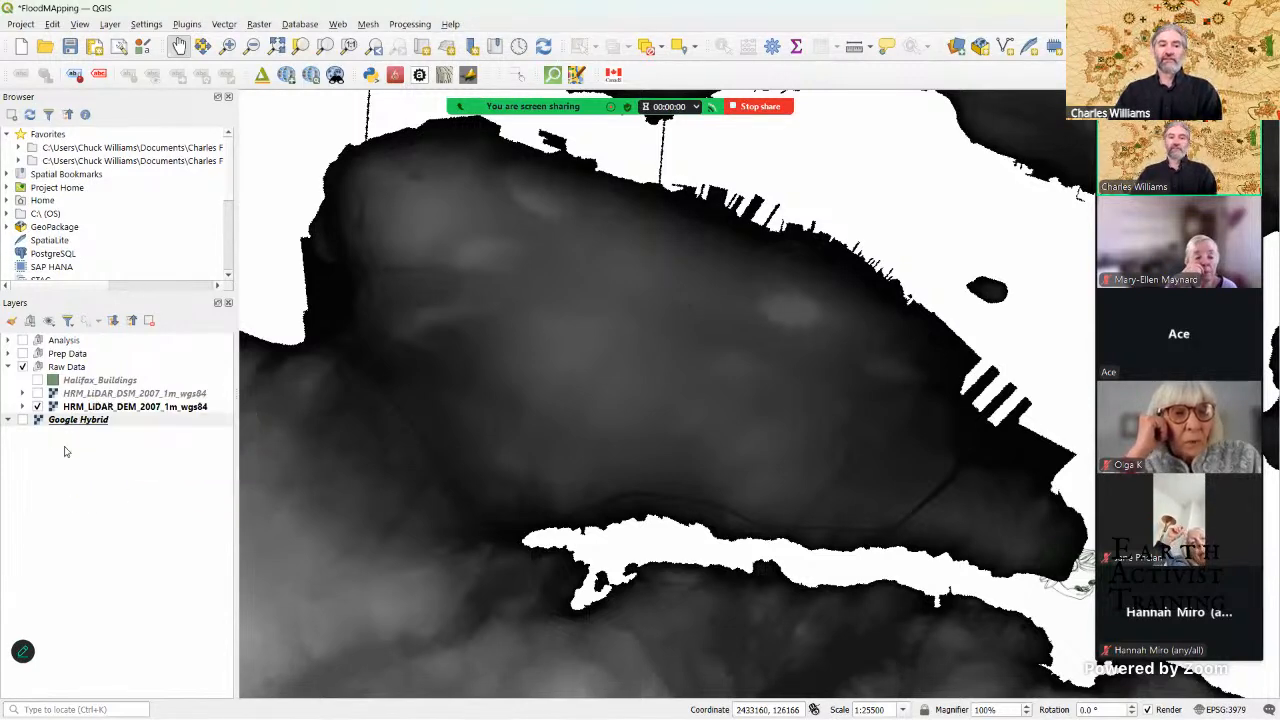
# Step: Start exporting HRM_LiDAR_DEM_2007_1m_wgs84 as a raw-data GeoTIFF with the file name Halifax_DEM_1m_Clip
pyautogui.rightClick(110, 409)
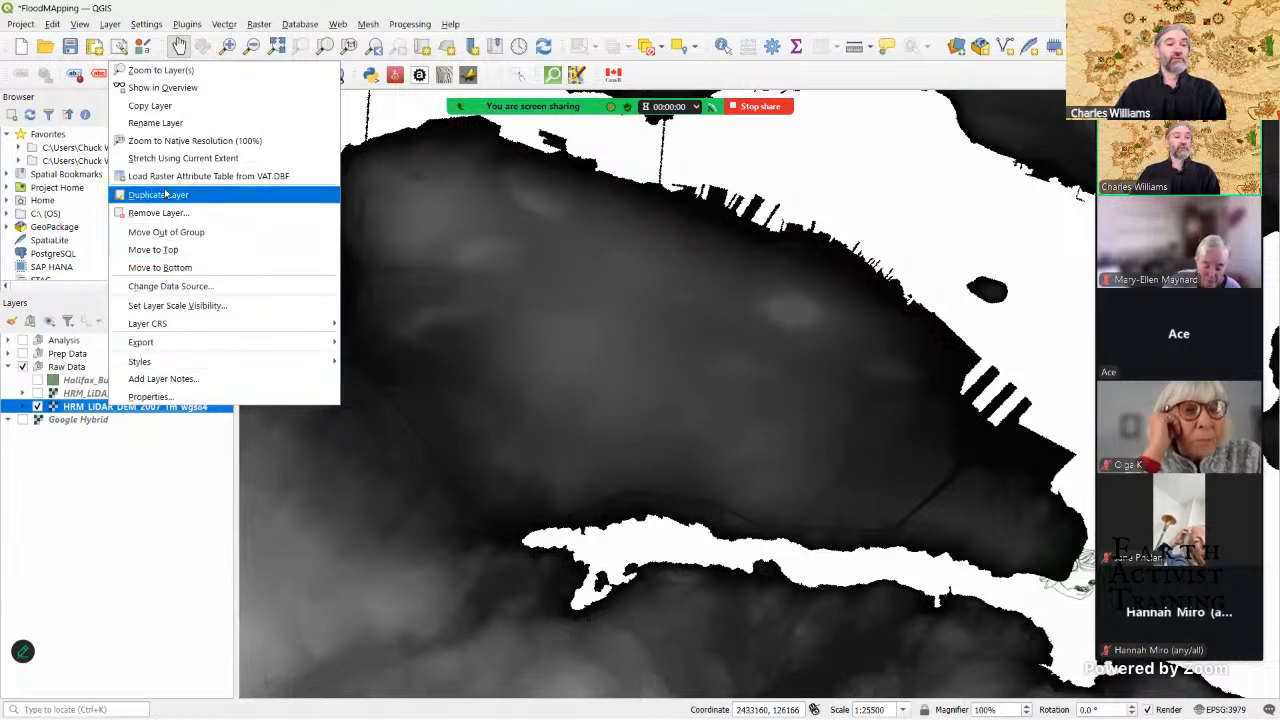
pyautogui.moveTo(179, 343)
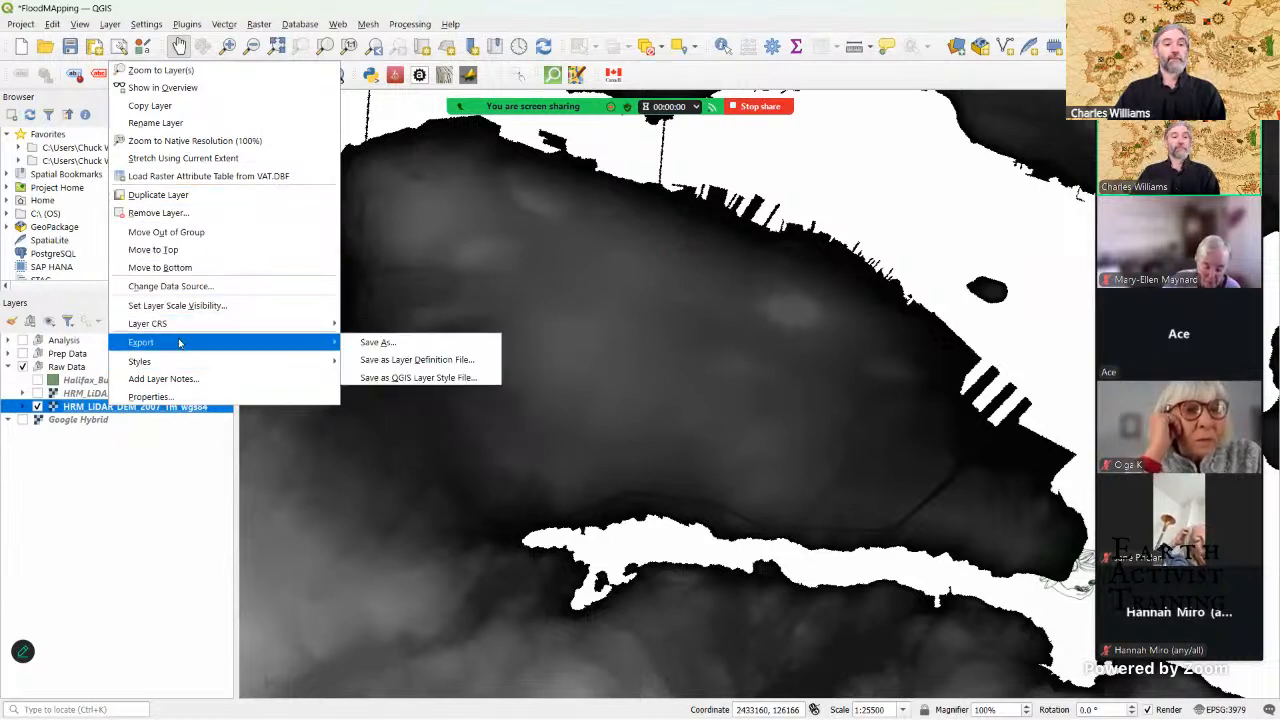
pyautogui.click(363, 346)
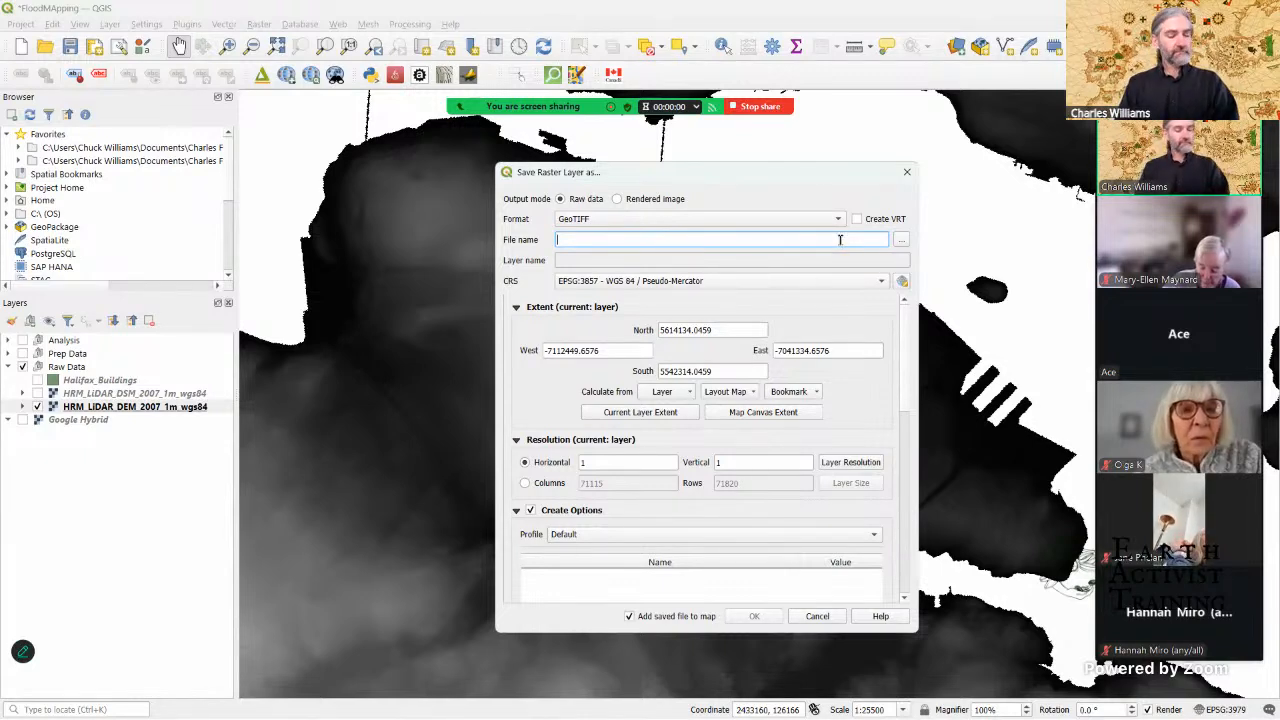
pyautogui.write('Hal')
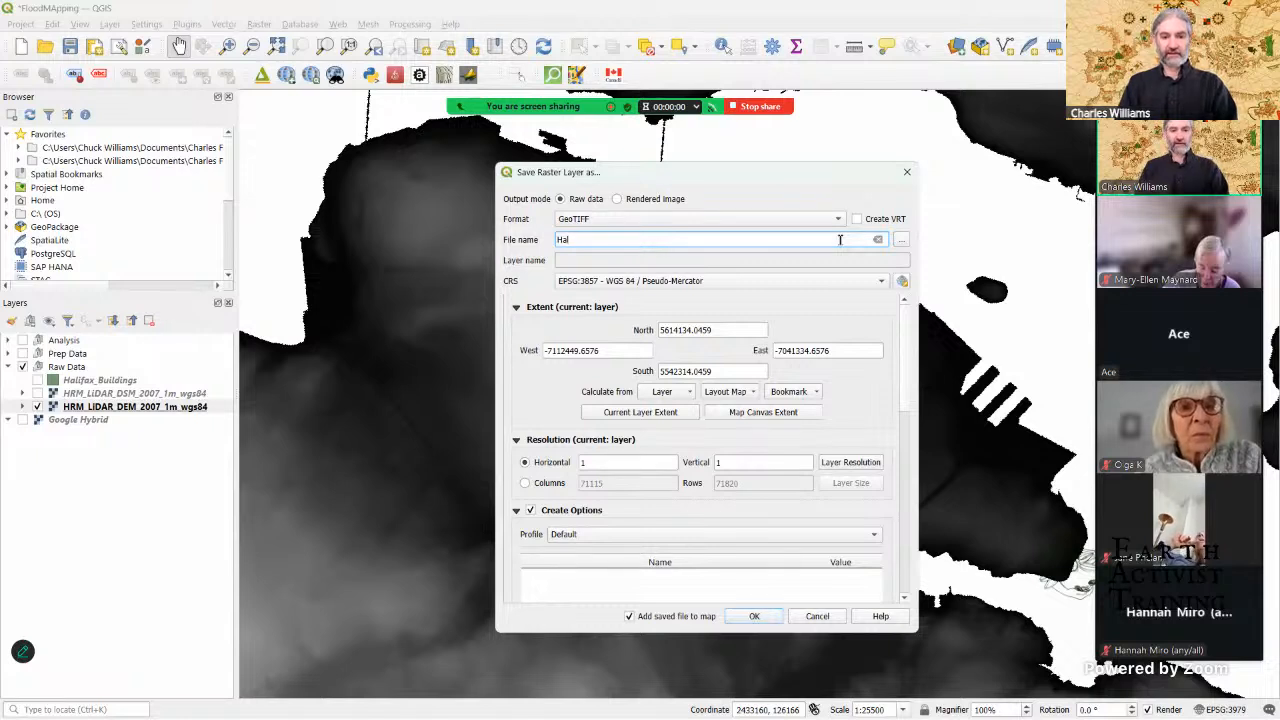
pyautogui.write('ifax')
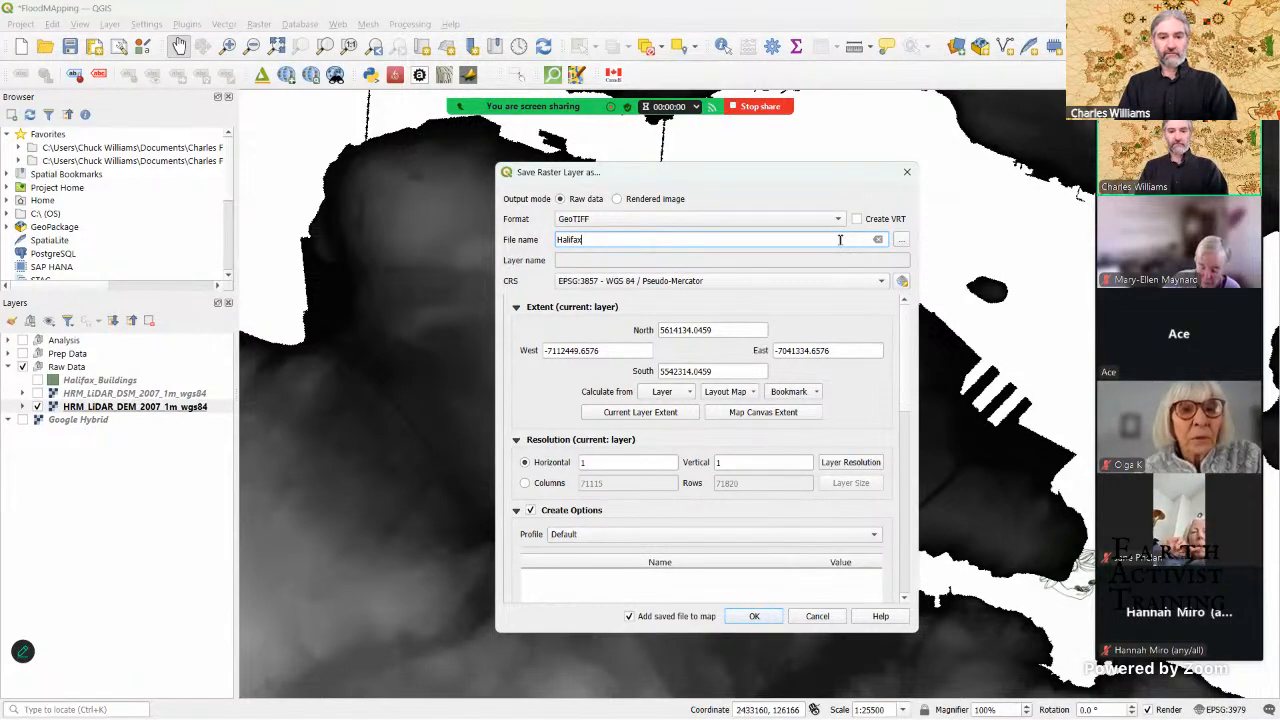
pyautogui.write('_')
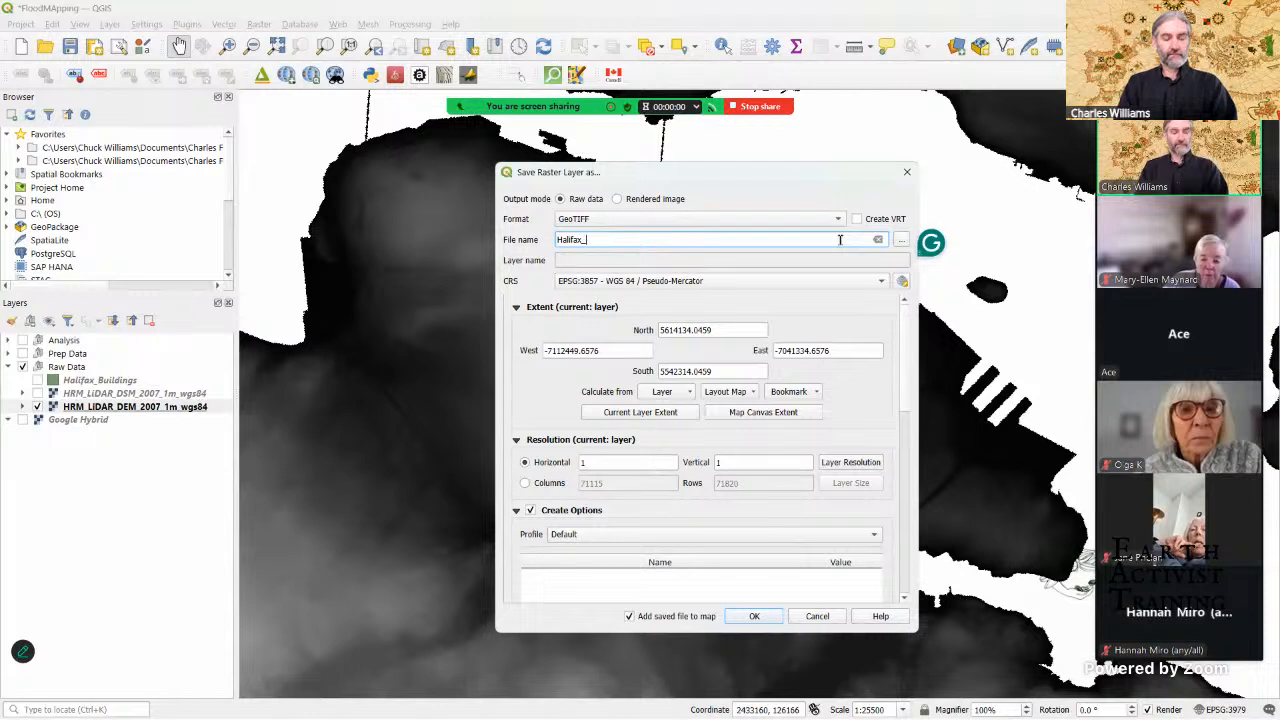
pyautogui.write('DEM')
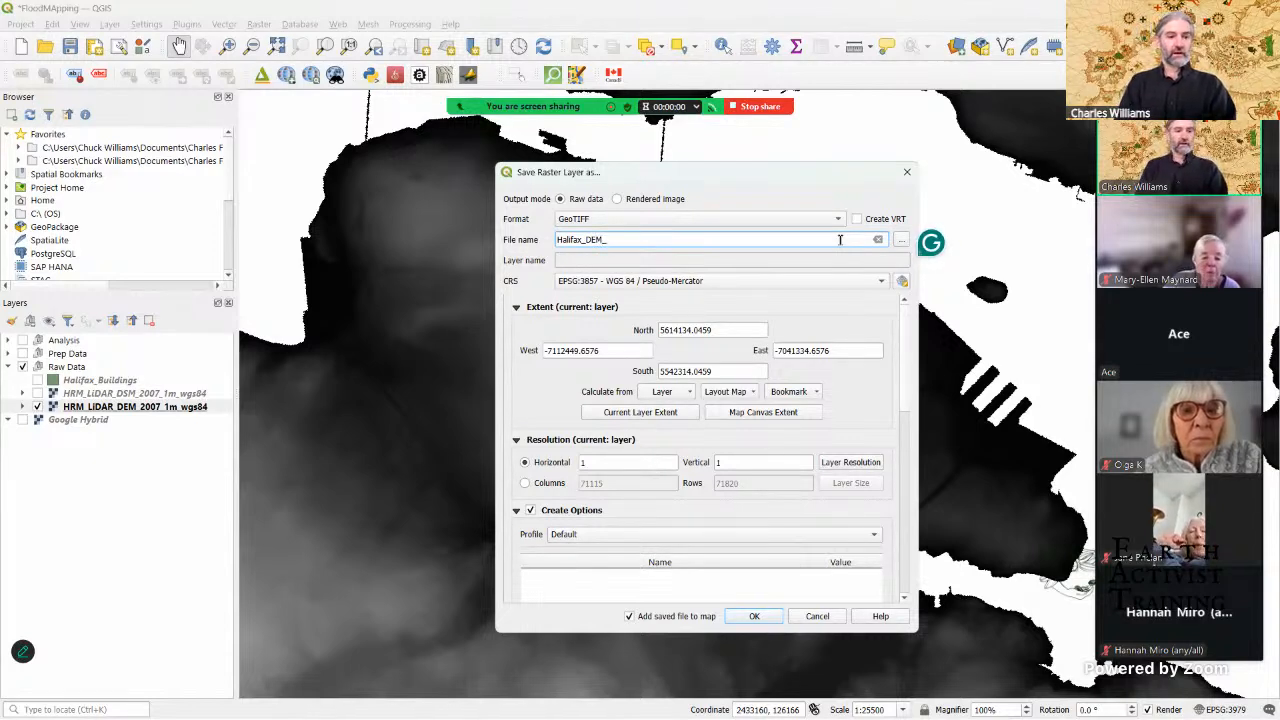
pyautogui.write('_1m_Clip')
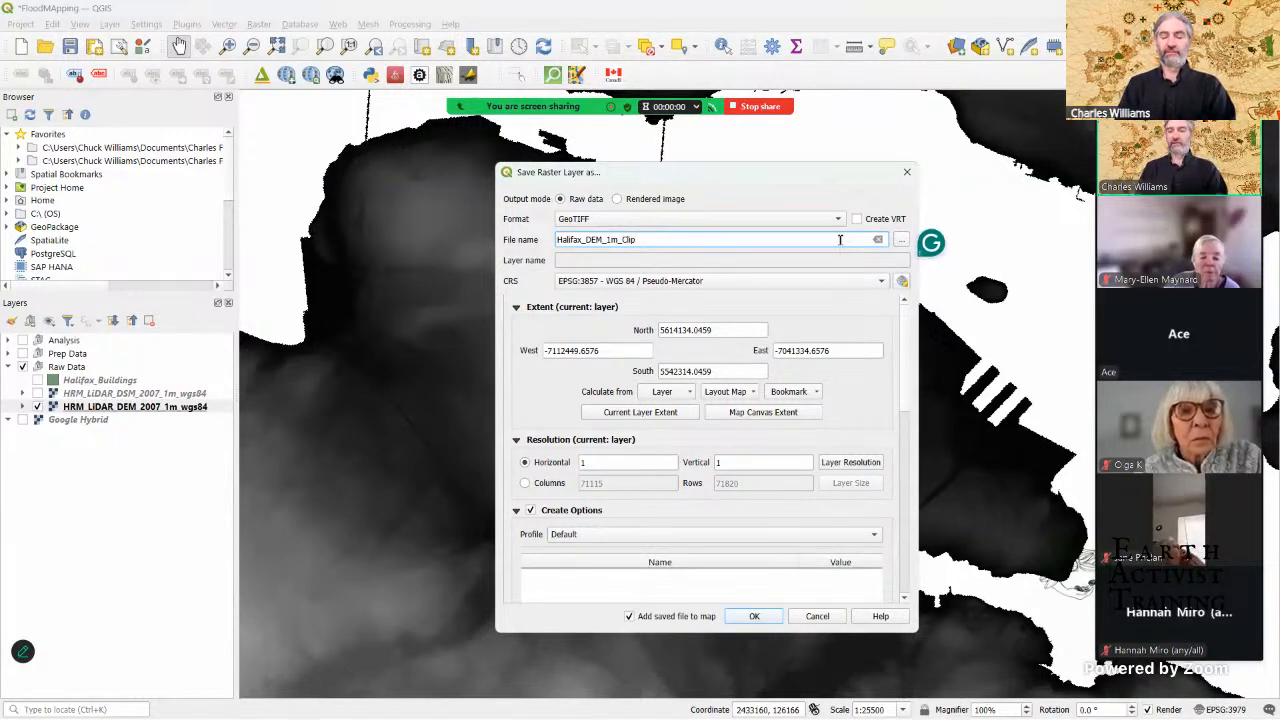
# Step: Set the export's save location to the Flood mapping folder inside EAT\2023, keeping the file name Halifax_DEM_1m_Clip
pyautogui.click(901, 241)
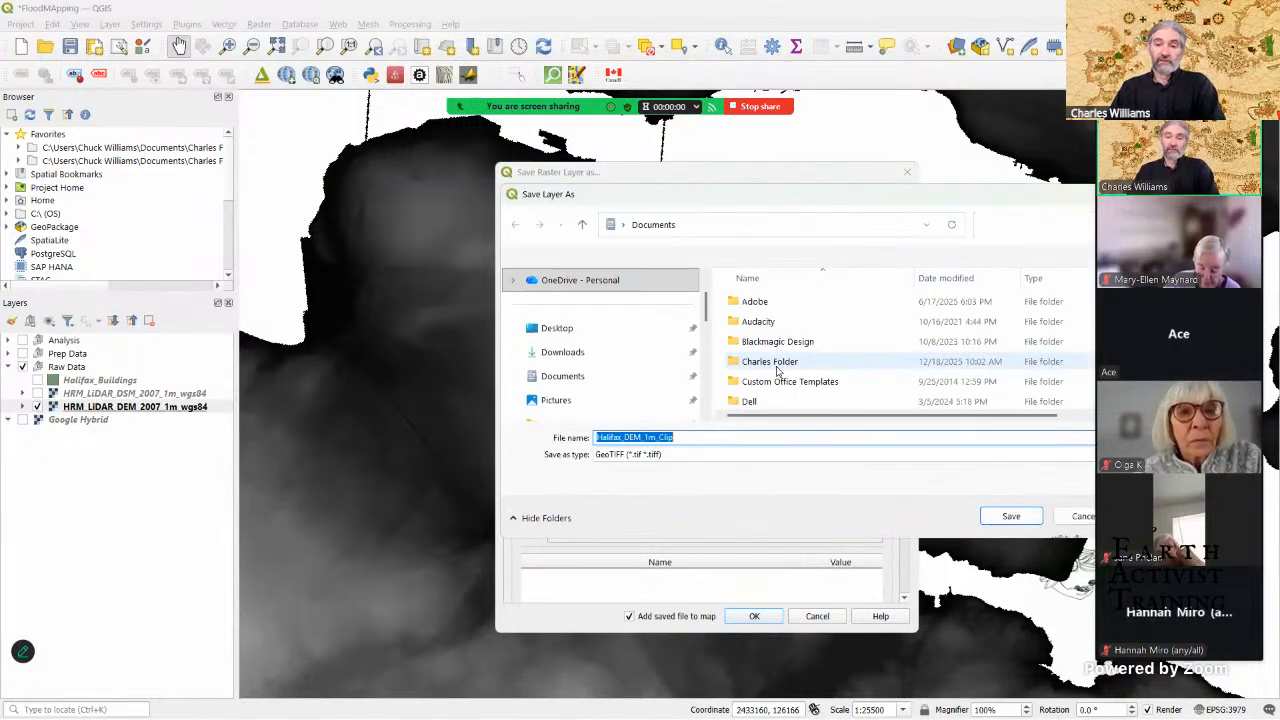
pyautogui.scroll(-1, 585, 392)
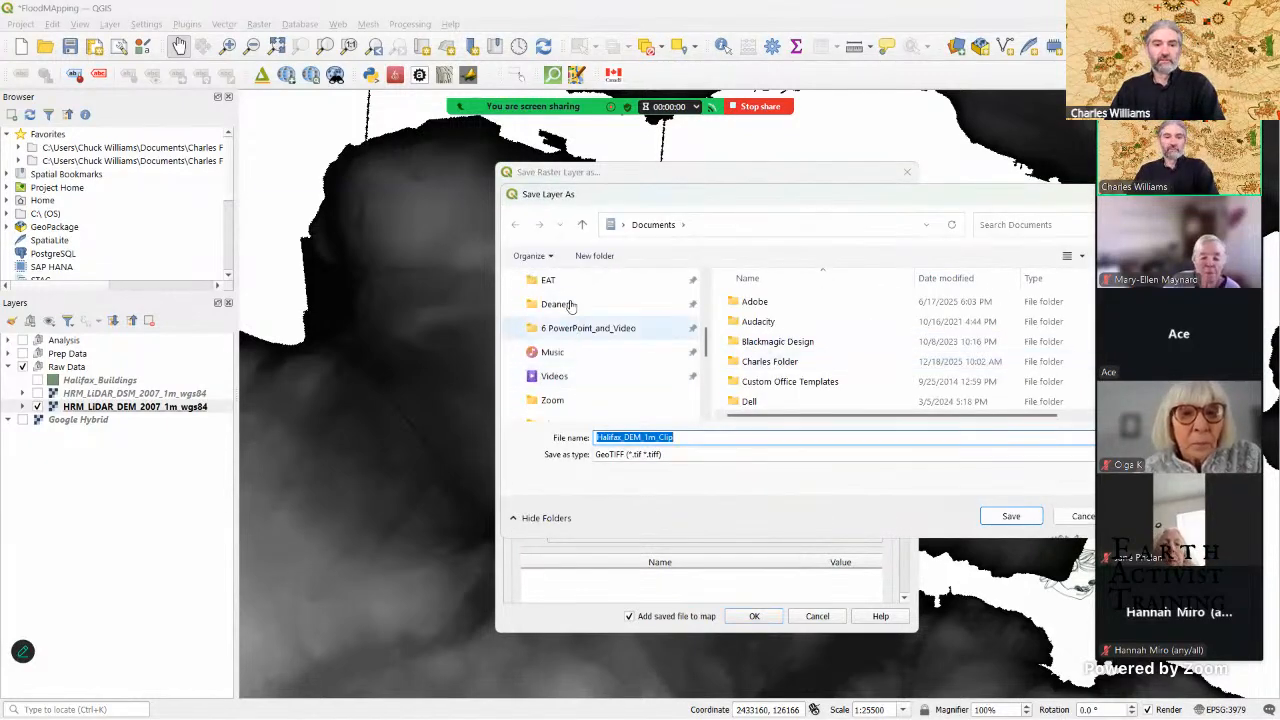
pyautogui.click(567, 284)
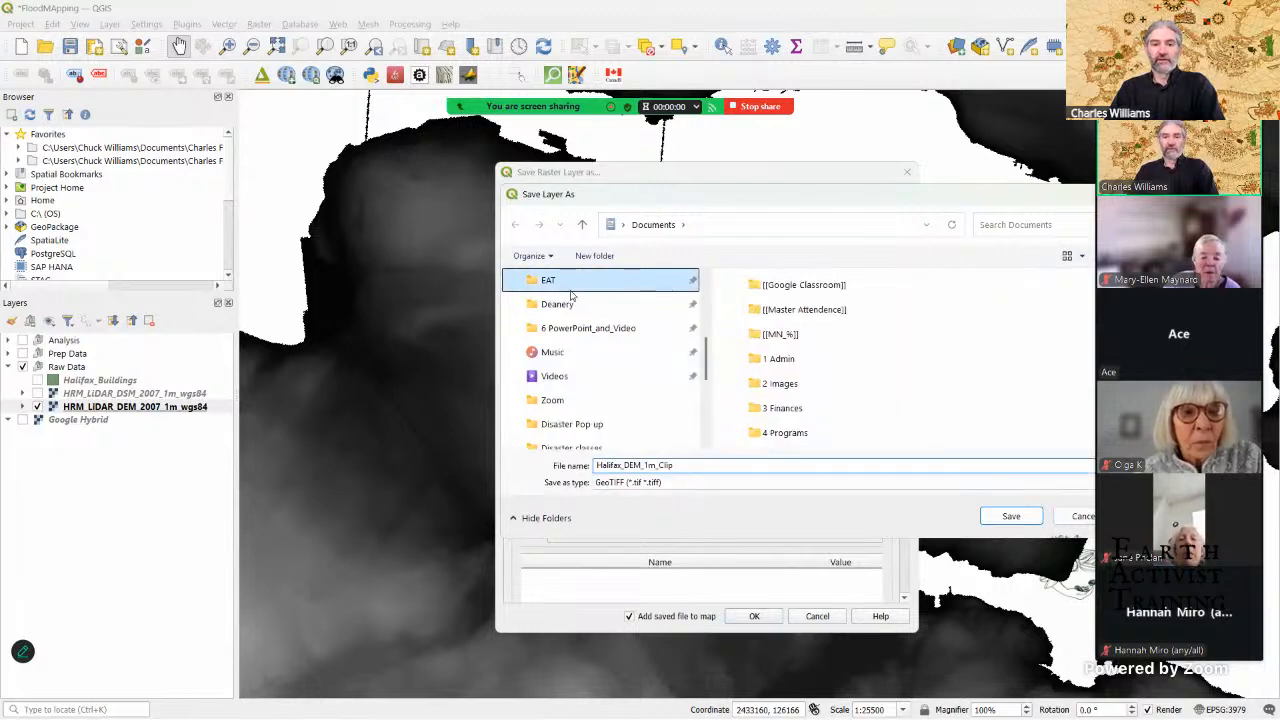
pyautogui.scroll(-1, 806, 405)
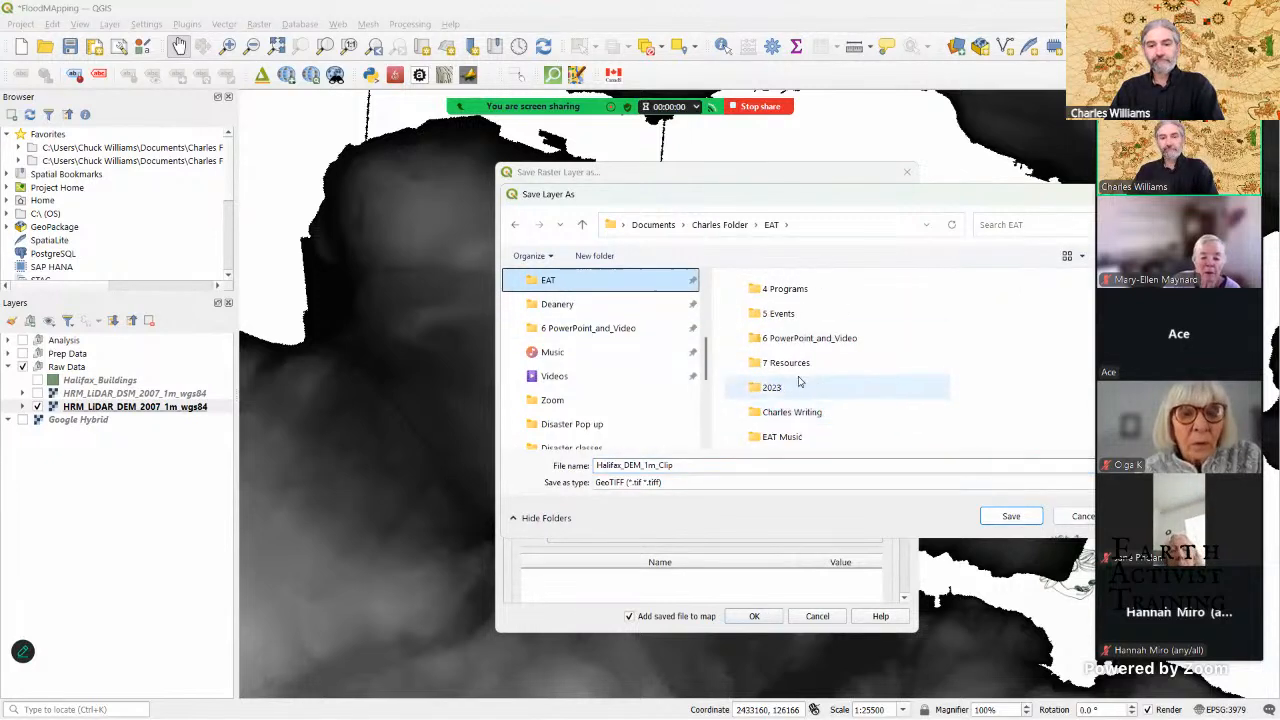
pyautogui.click(798, 382)
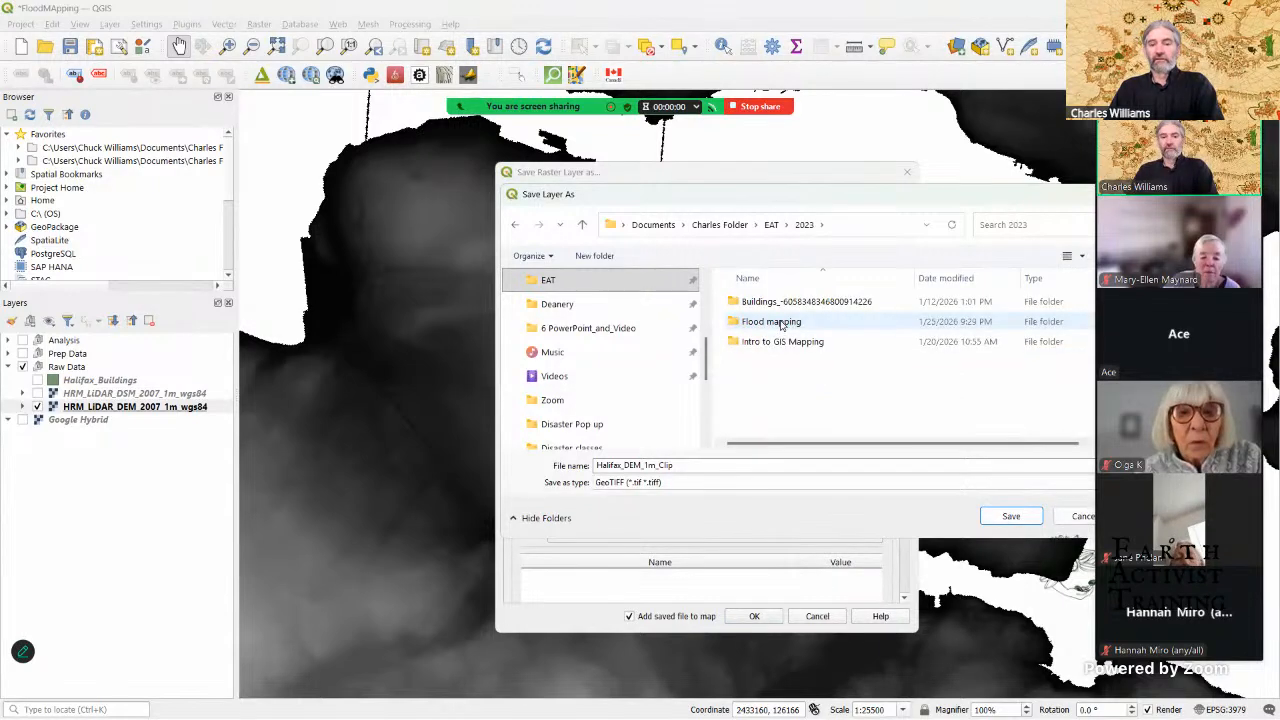
pyautogui.click(782, 323)
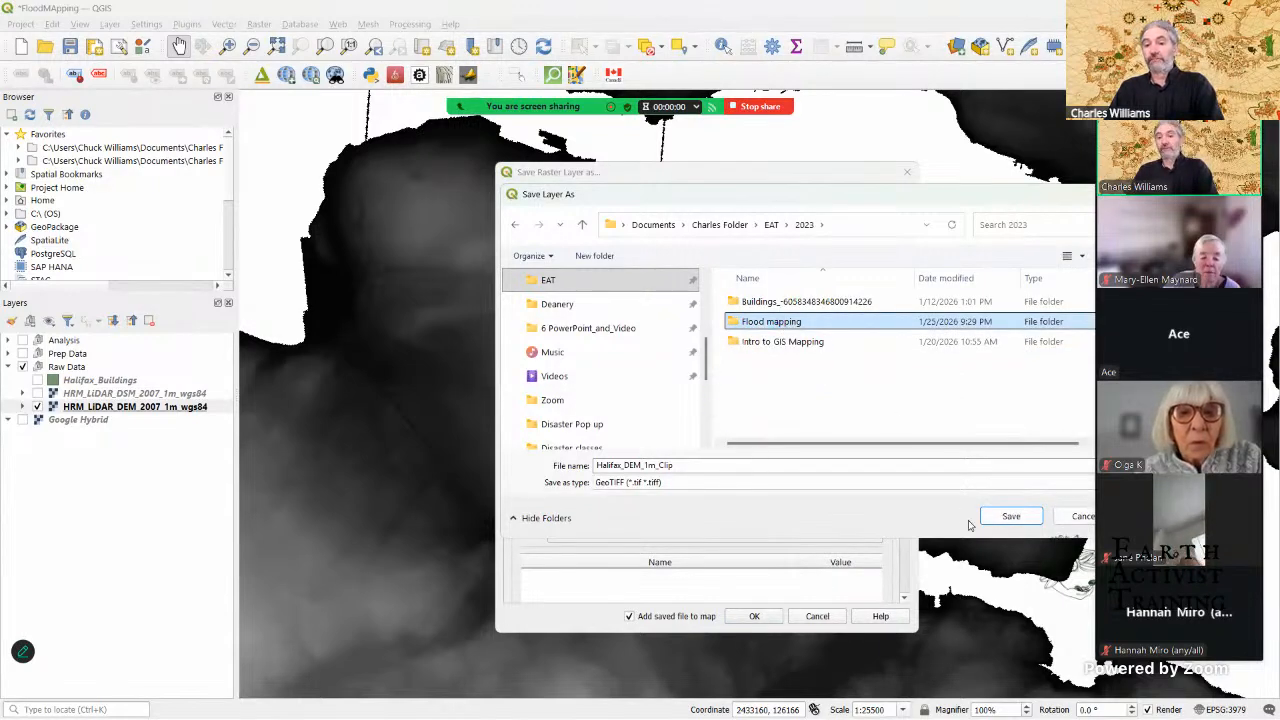
pyautogui.click(1011, 516)
pyautogui.click(1011, 516)
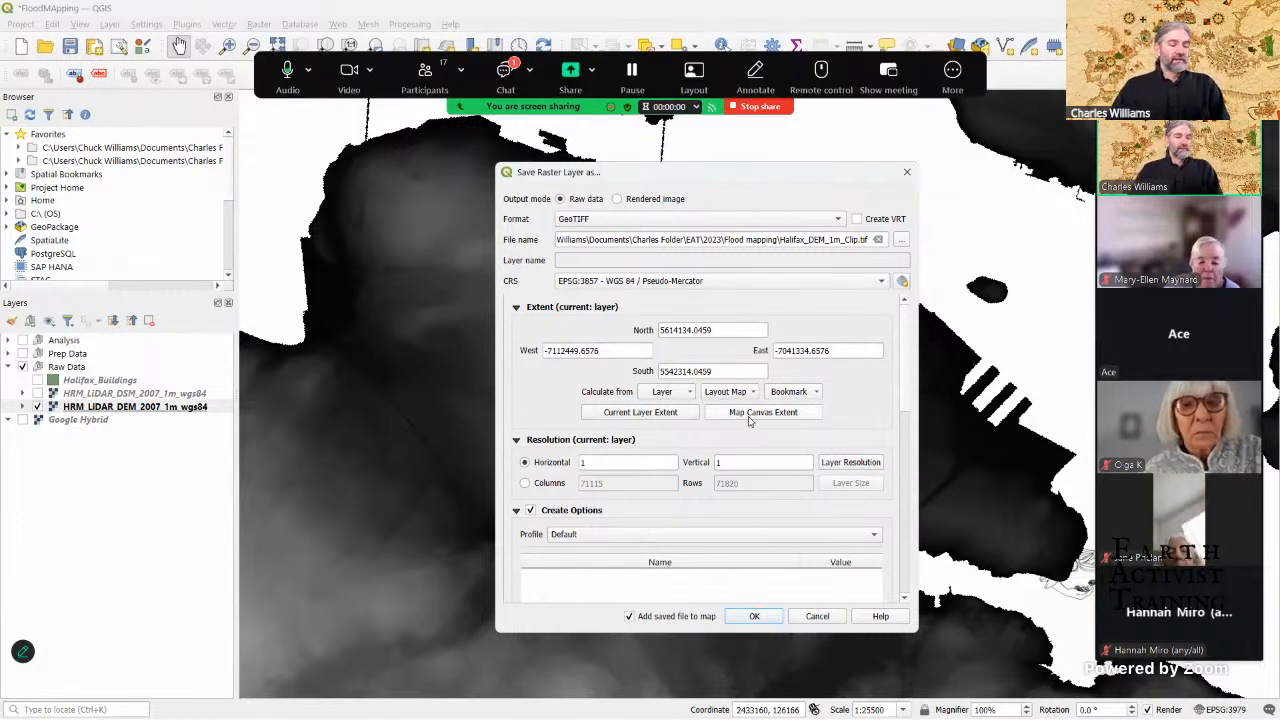
# Step: Set the export extent to the map canvas and the CRS to ESRI:102002 - Canada_Lambert_Conformal_Conic, and close the dialog without exporting
pyautogui.click(761, 413)
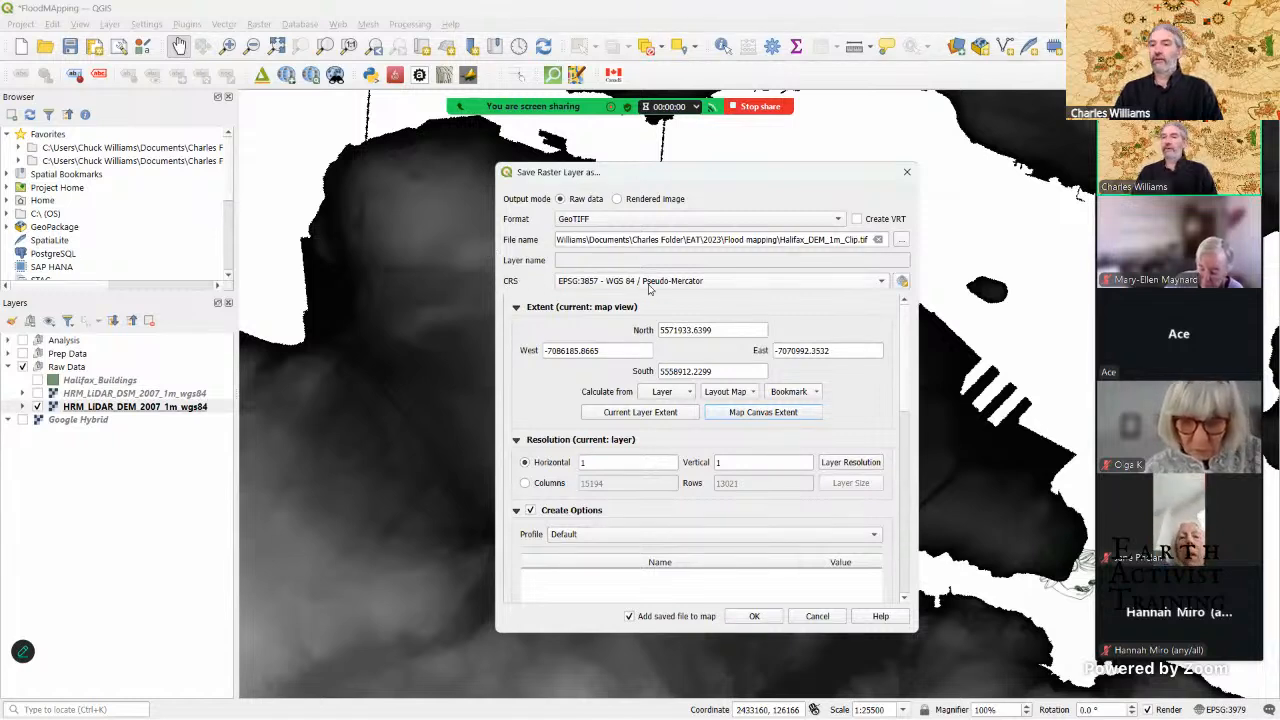
pyautogui.moveTo(648, 287)
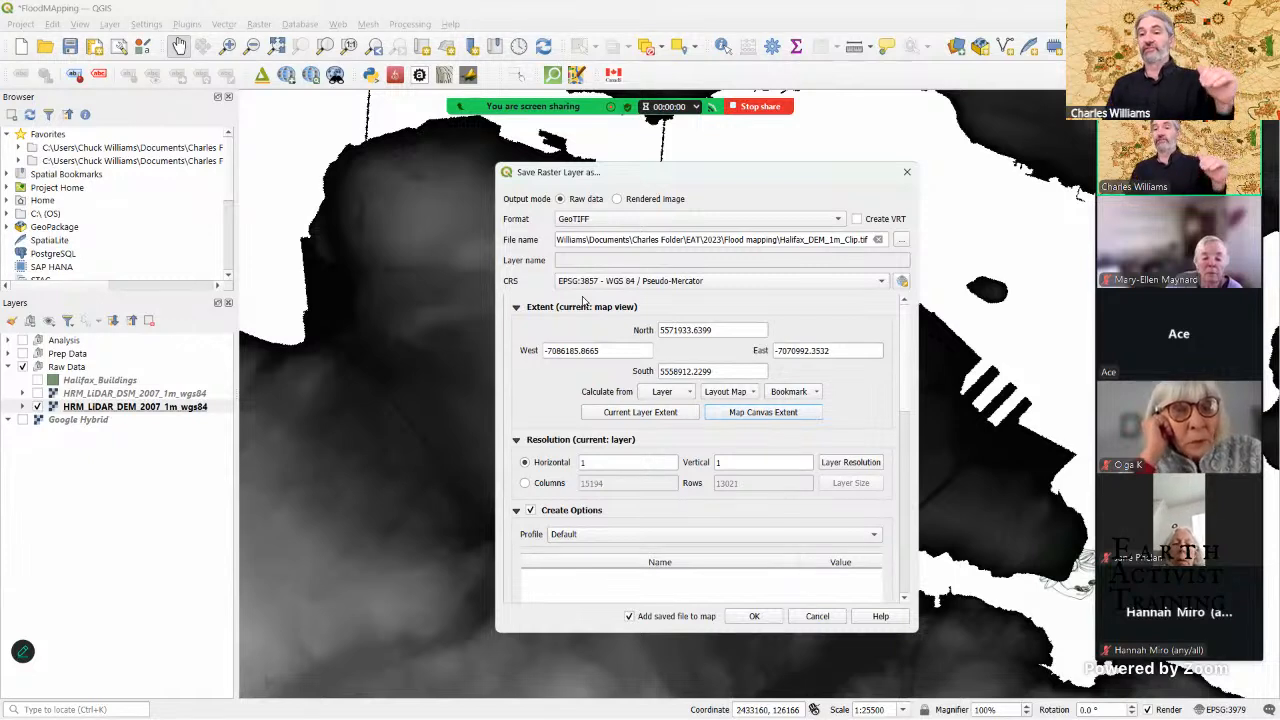
pyautogui.click(881, 281)
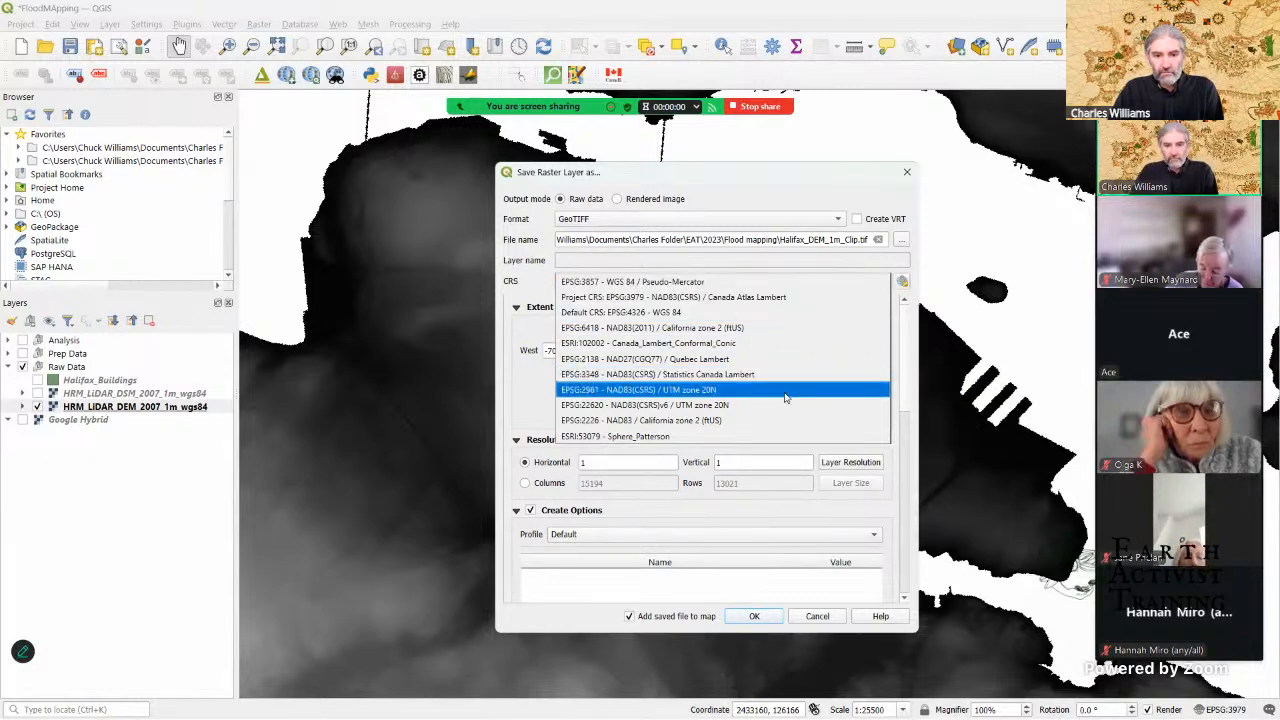
pyautogui.click(753, 265)
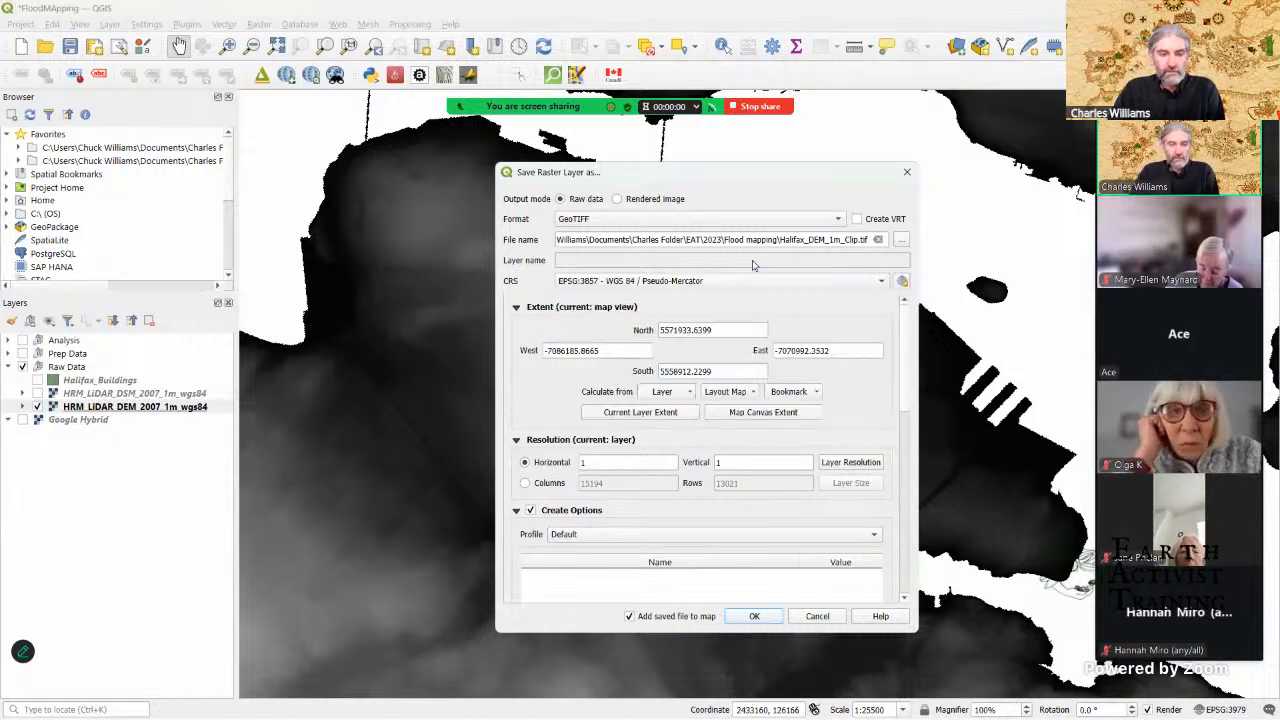
pyautogui.click(882, 286)
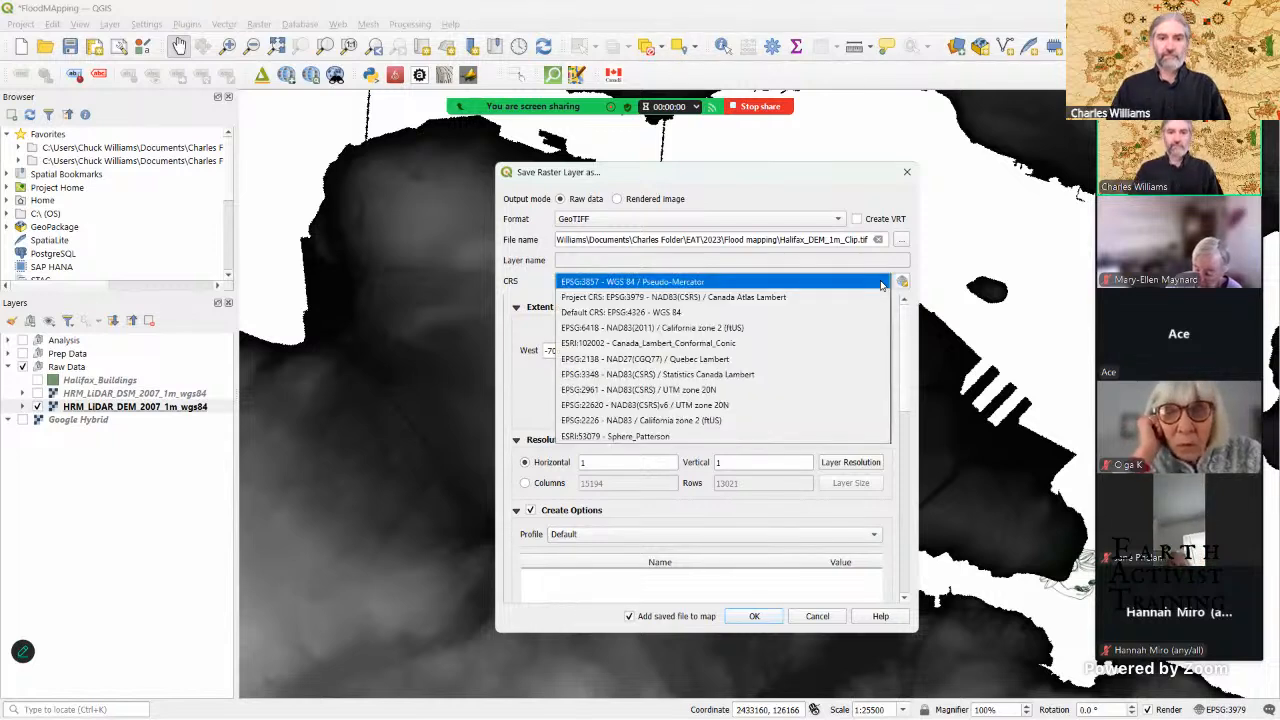
pyautogui.click(810, 345)
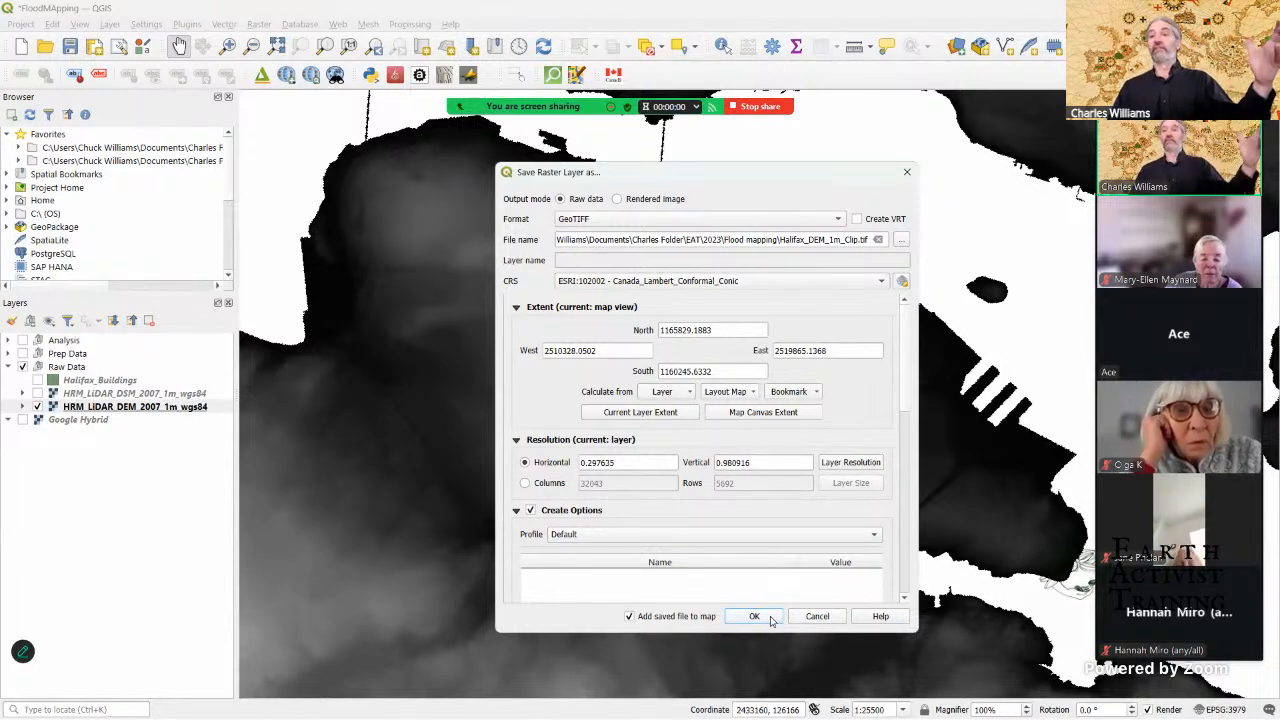
pyautogui.click(907, 176)
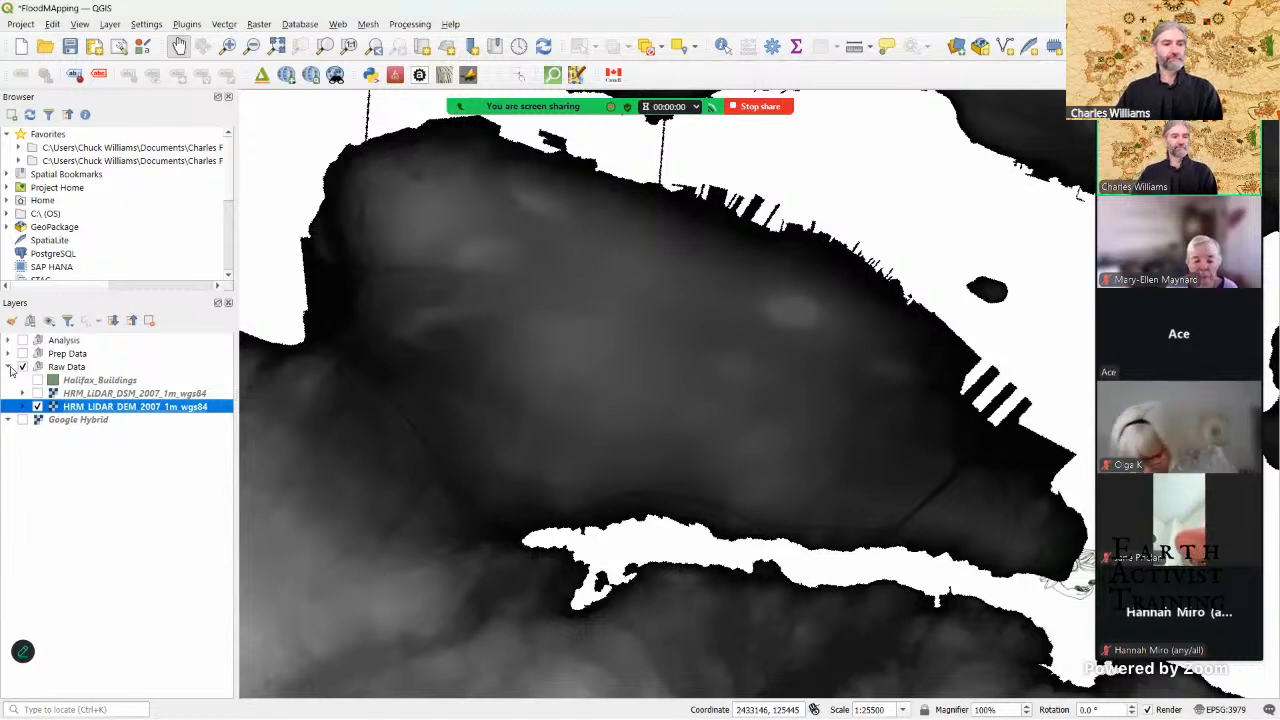
# Step: Expand the Prep Data group and display its Halifax_DEM_FloodMap_1m_CLIP layer over the raw DEM
pyautogui.click(9, 354)
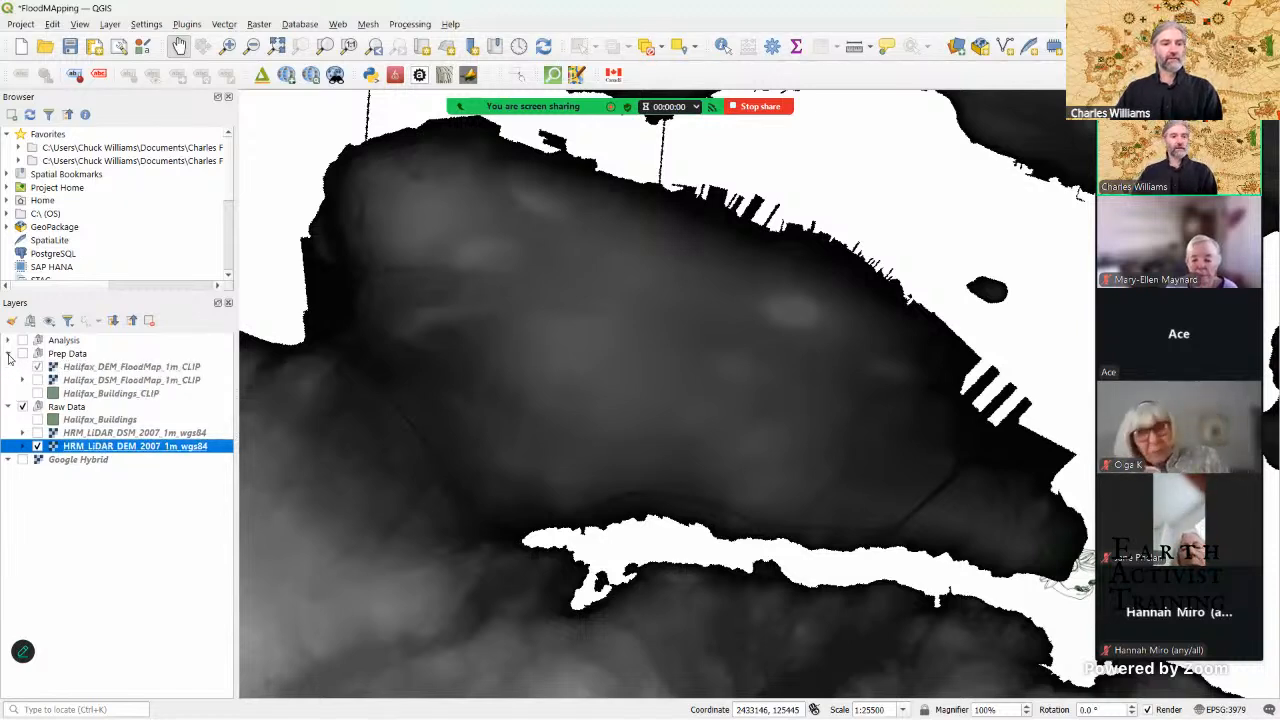
pyautogui.click(133, 368)
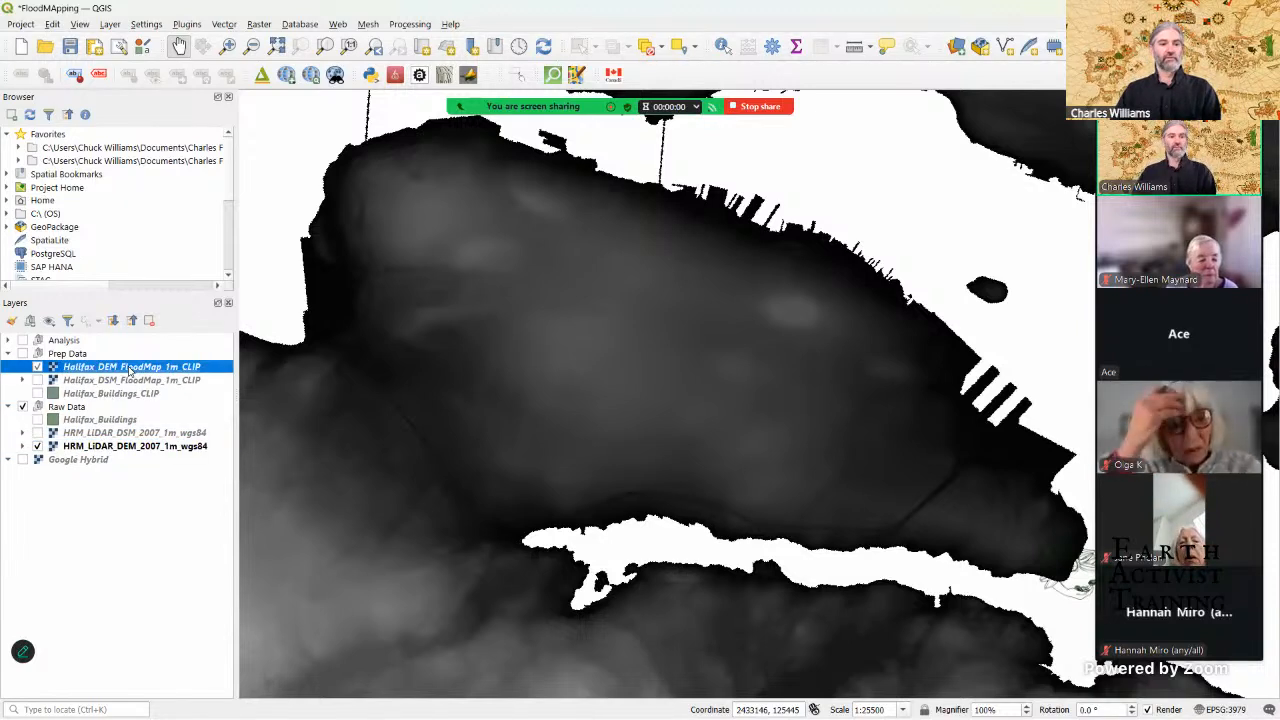
pyautogui.click(38, 367)
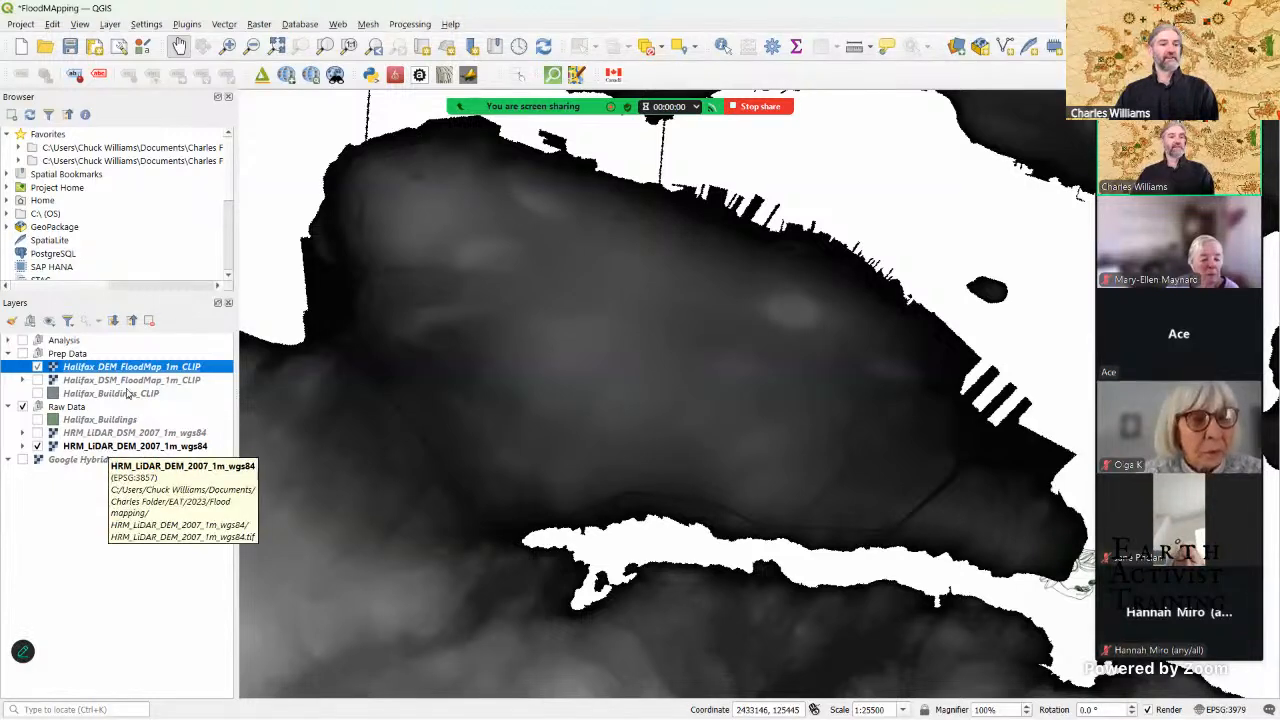
pyautogui.click(23, 354)
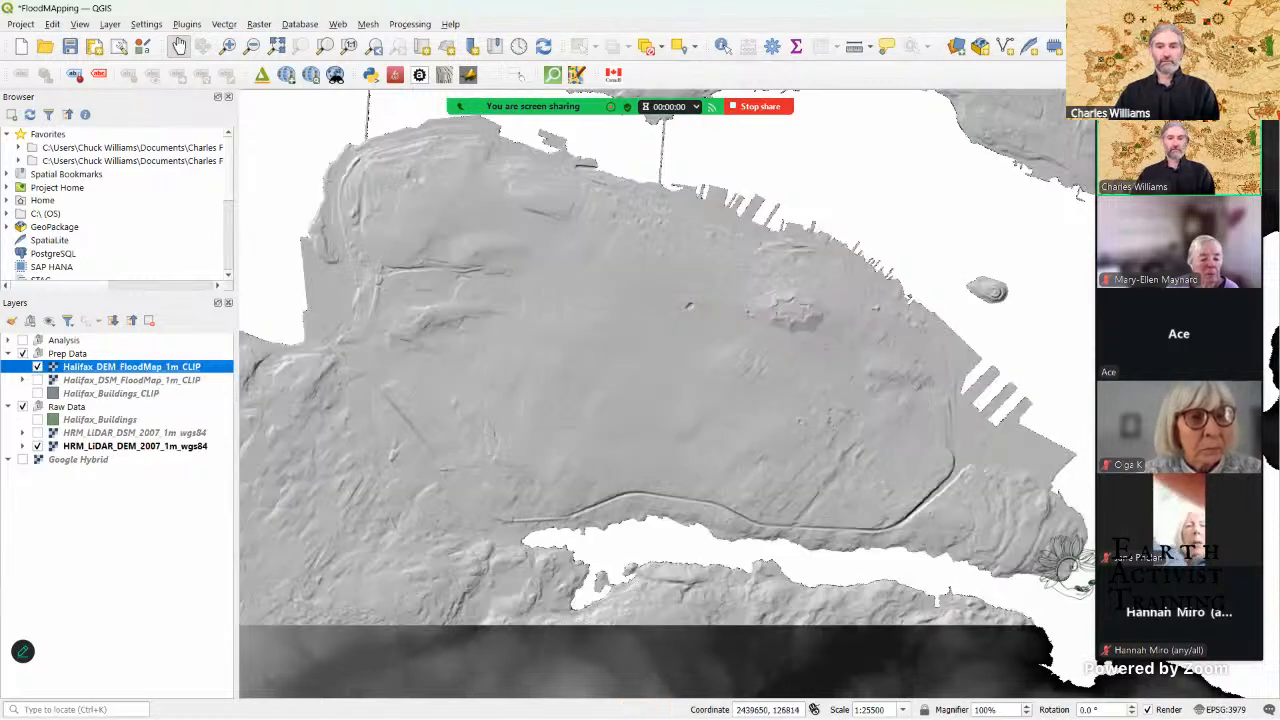
# Step: Change the renderer of Halifax_DEM_FloodMap_1m_CLIP to Singleband gray and close the layer styling
pyautogui.moveTo(1212, 92); pyautogui.dragTo(1036, 93)
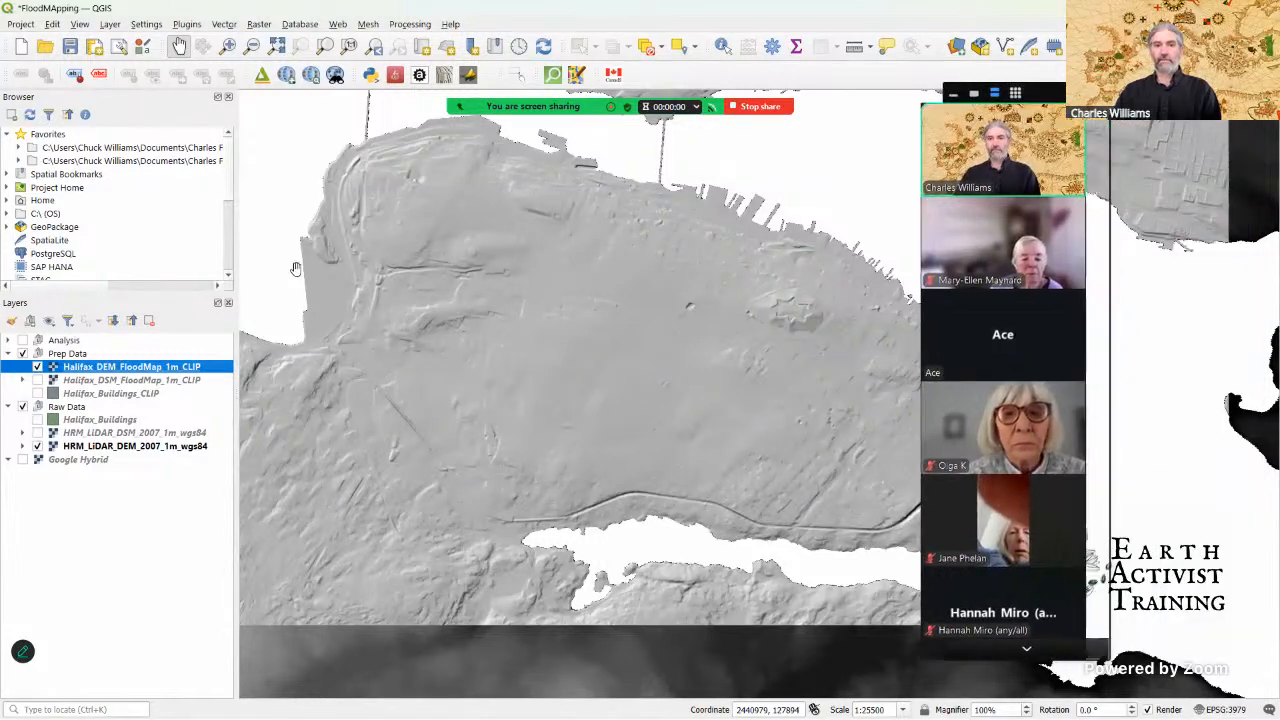
pyautogui.click(12, 321)
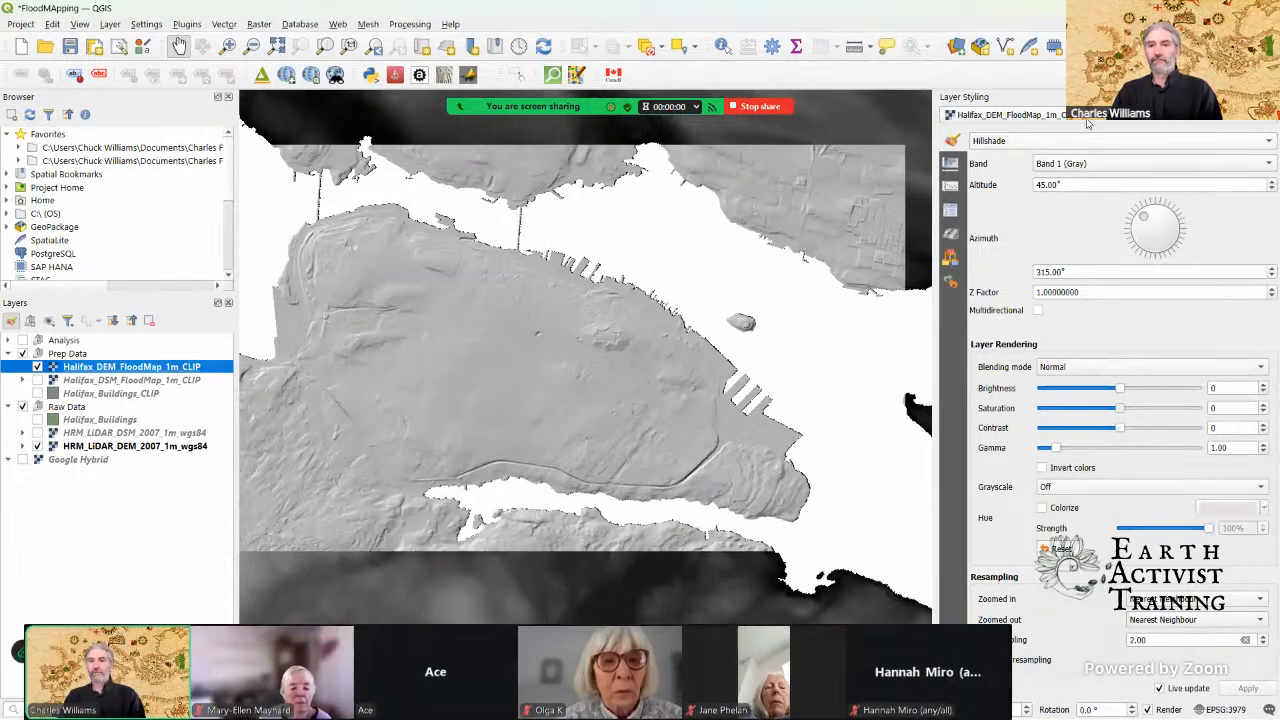
pyautogui.click(1087, 143)
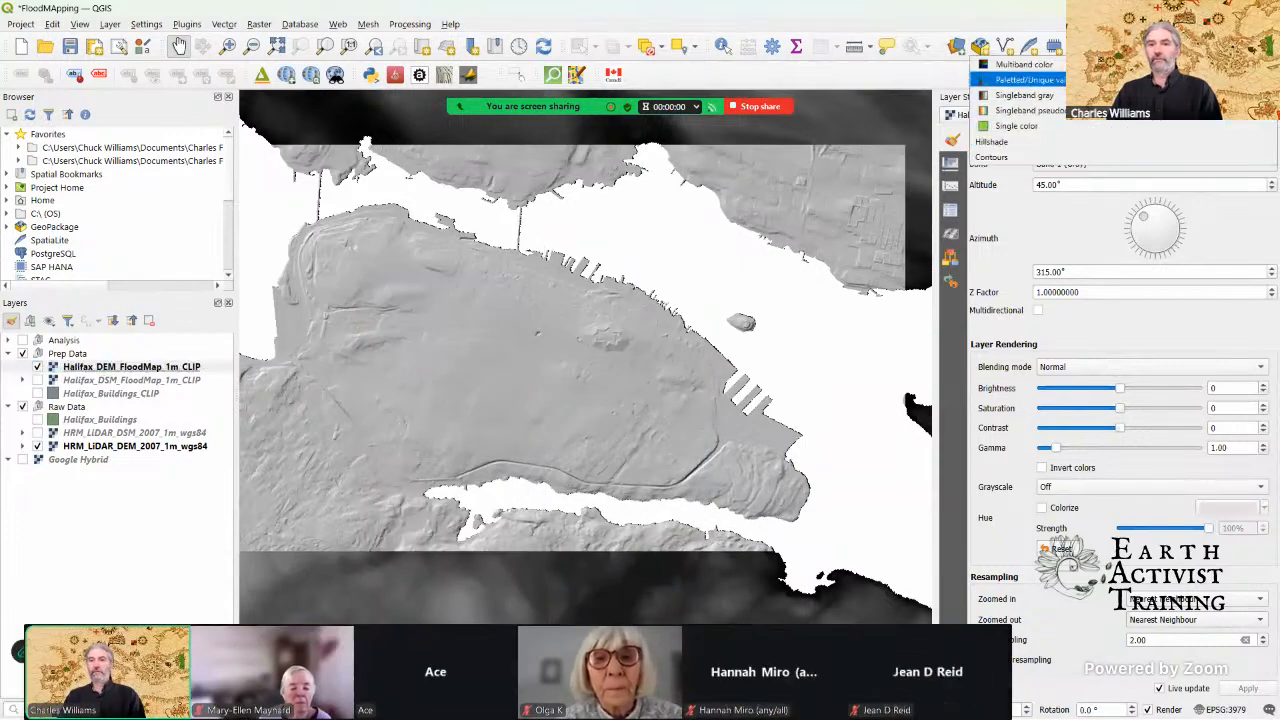
pyautogui.click(1087, 143)
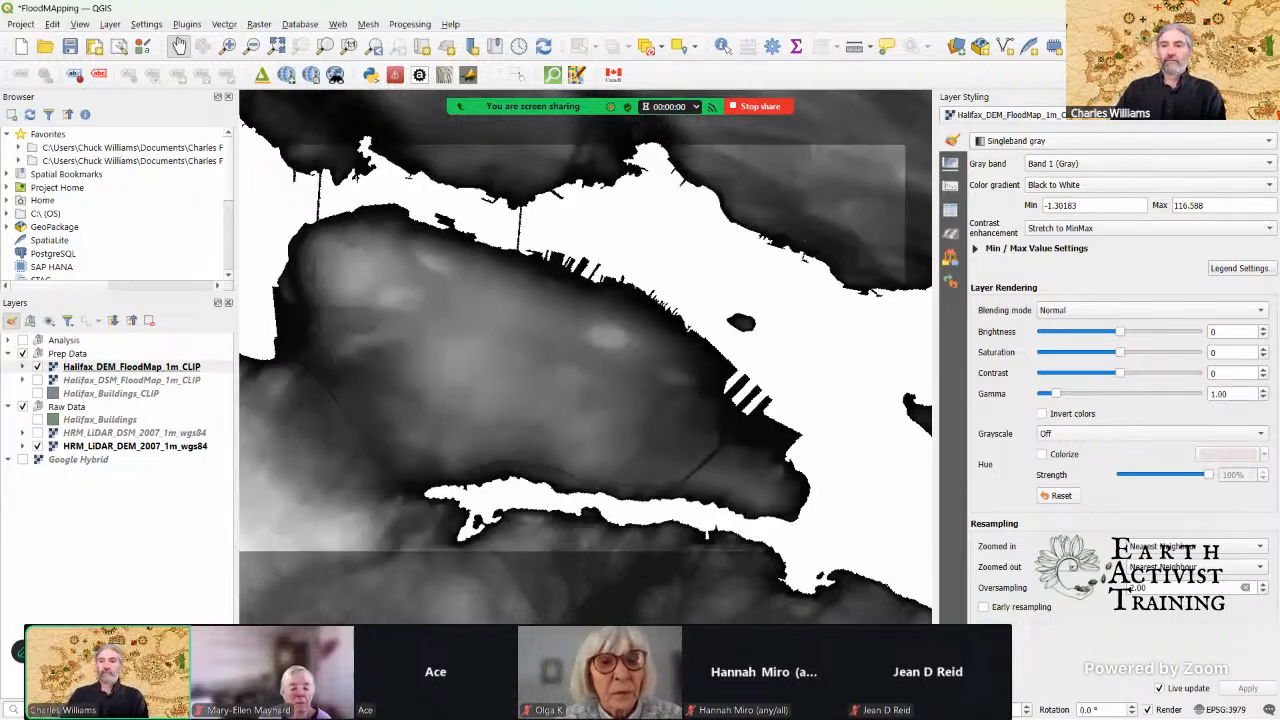
pyautogui.click(1271, 97)
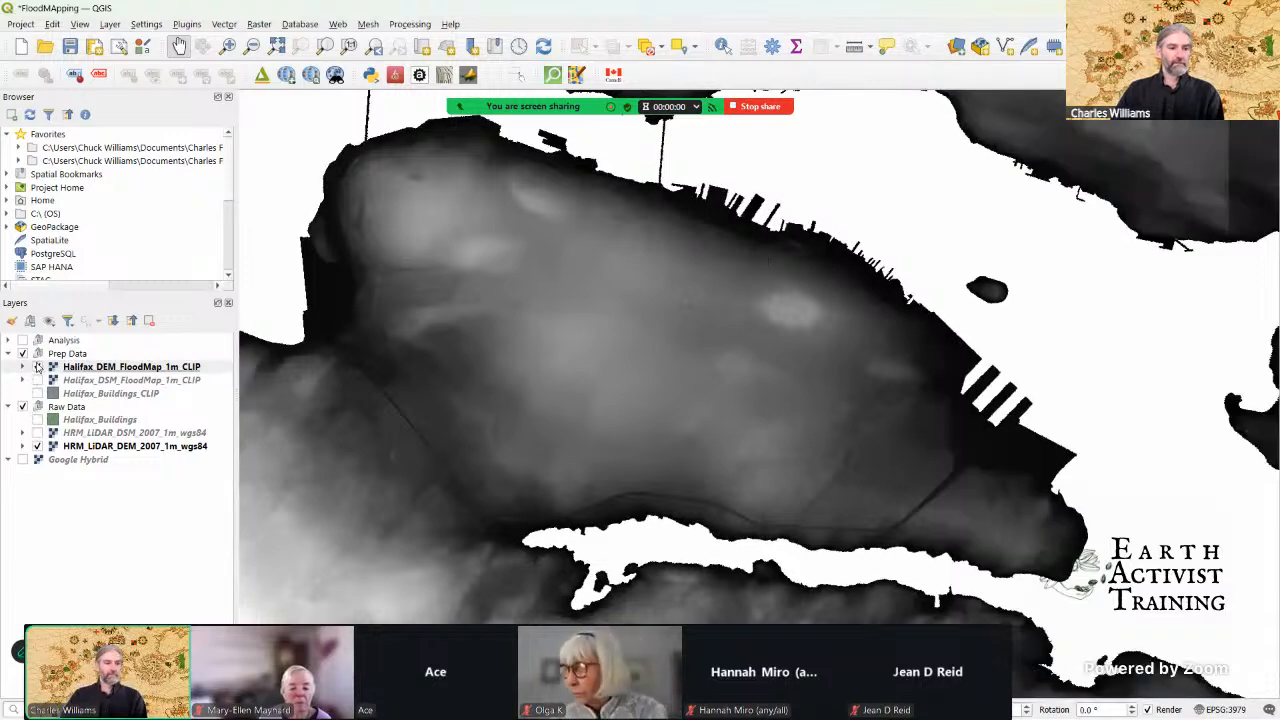
# Step: Compare the full LiDAR DEM with the clipped DEM by switching their visibility, leaving only Halifax_DEM_FloodMap_1m_CLIP displayed
pyautogui.click(37, 367)
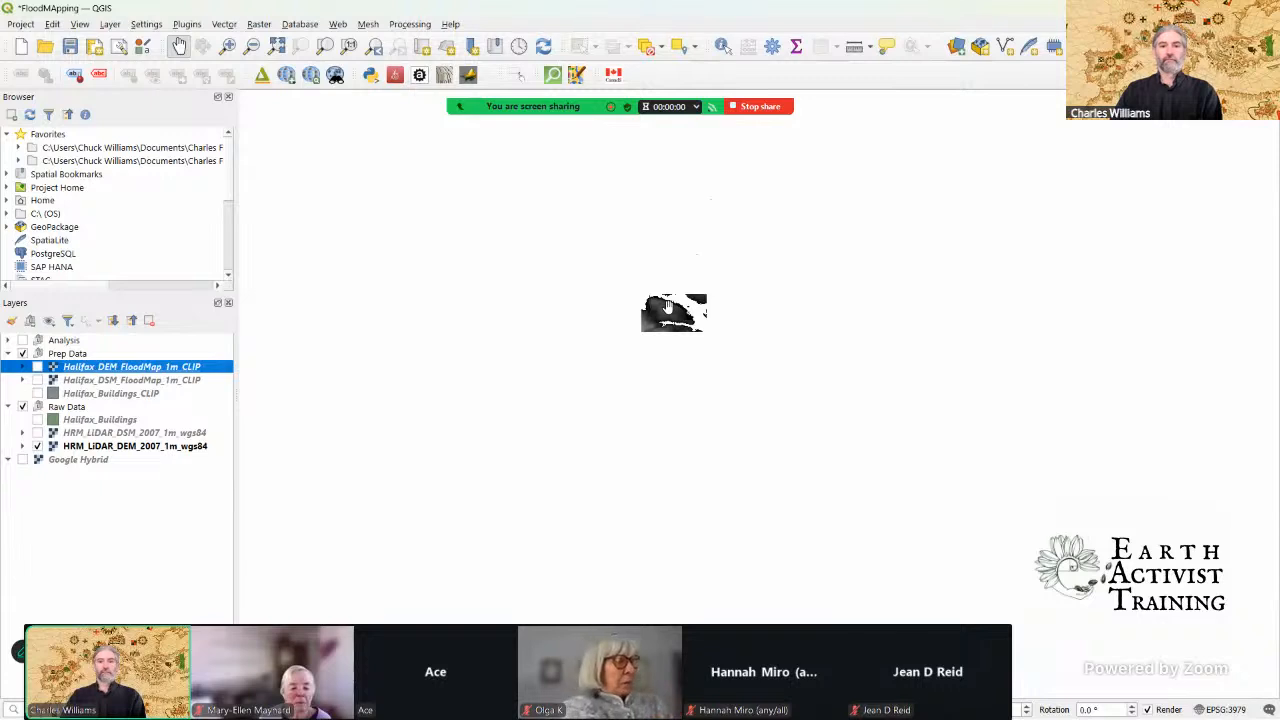
pyautogui.click(22, 406)
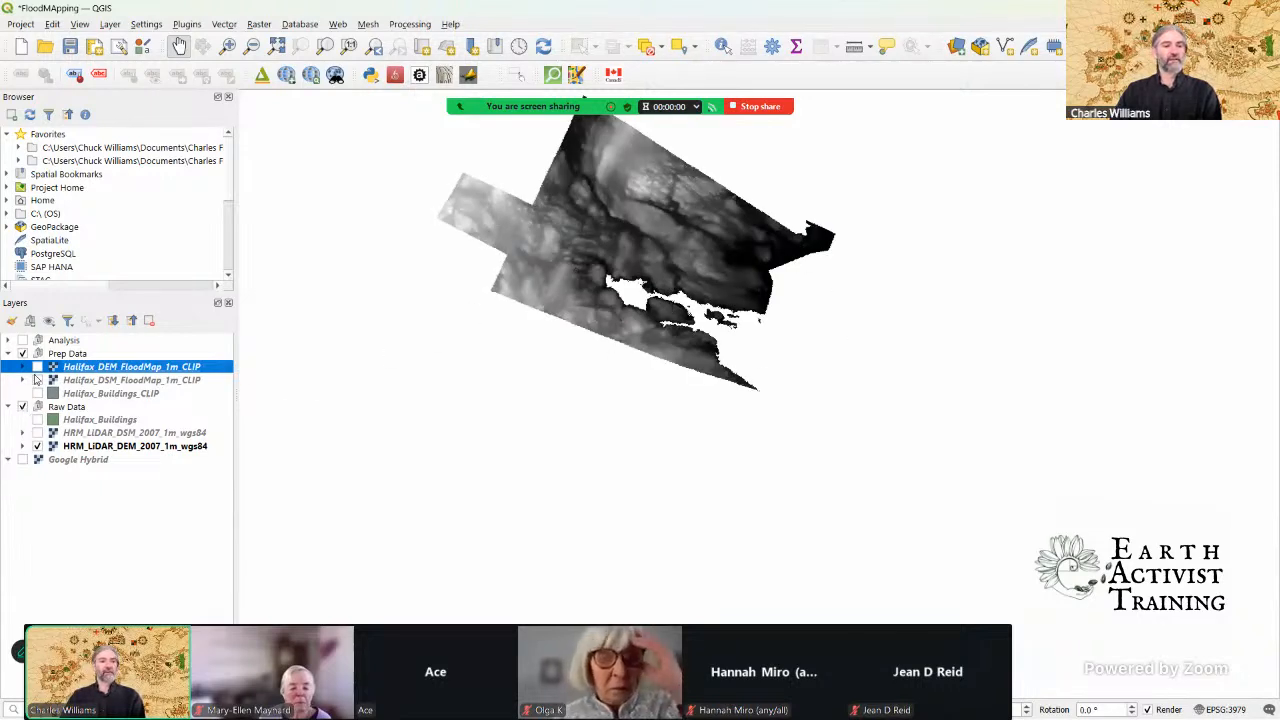
pyautogui.click(37, 367)
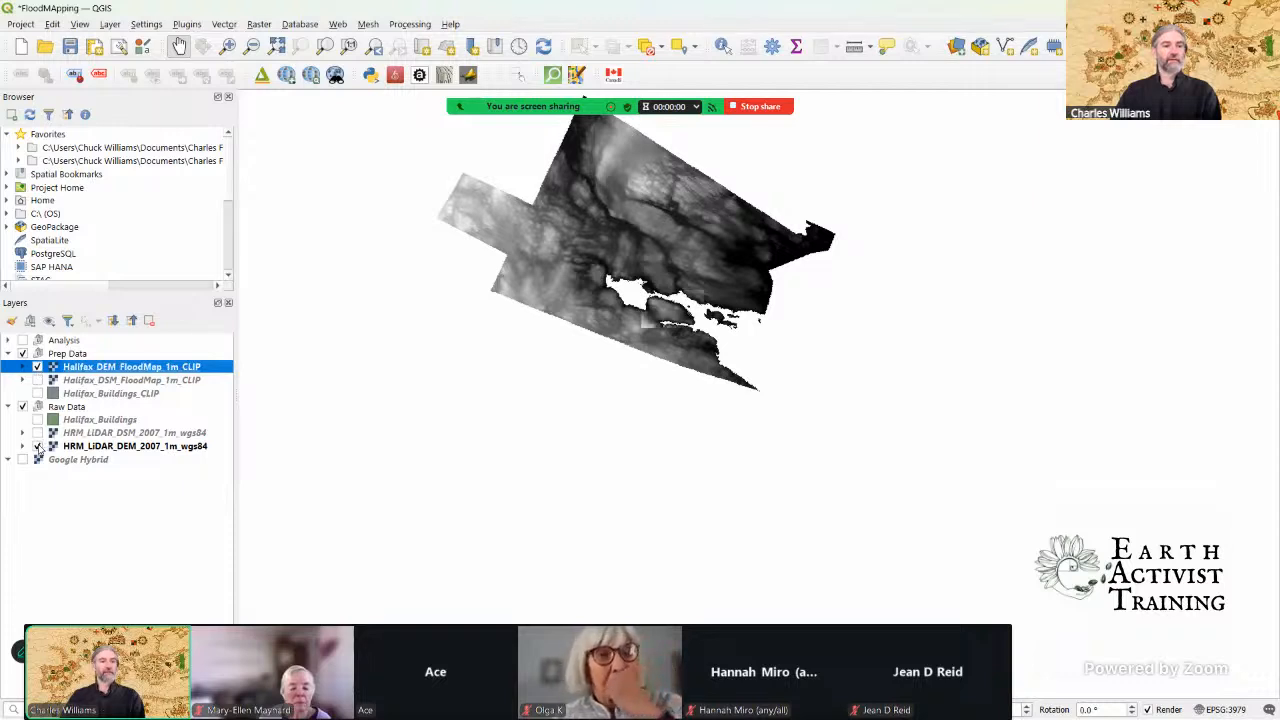
pyautogui.click(37, 447)
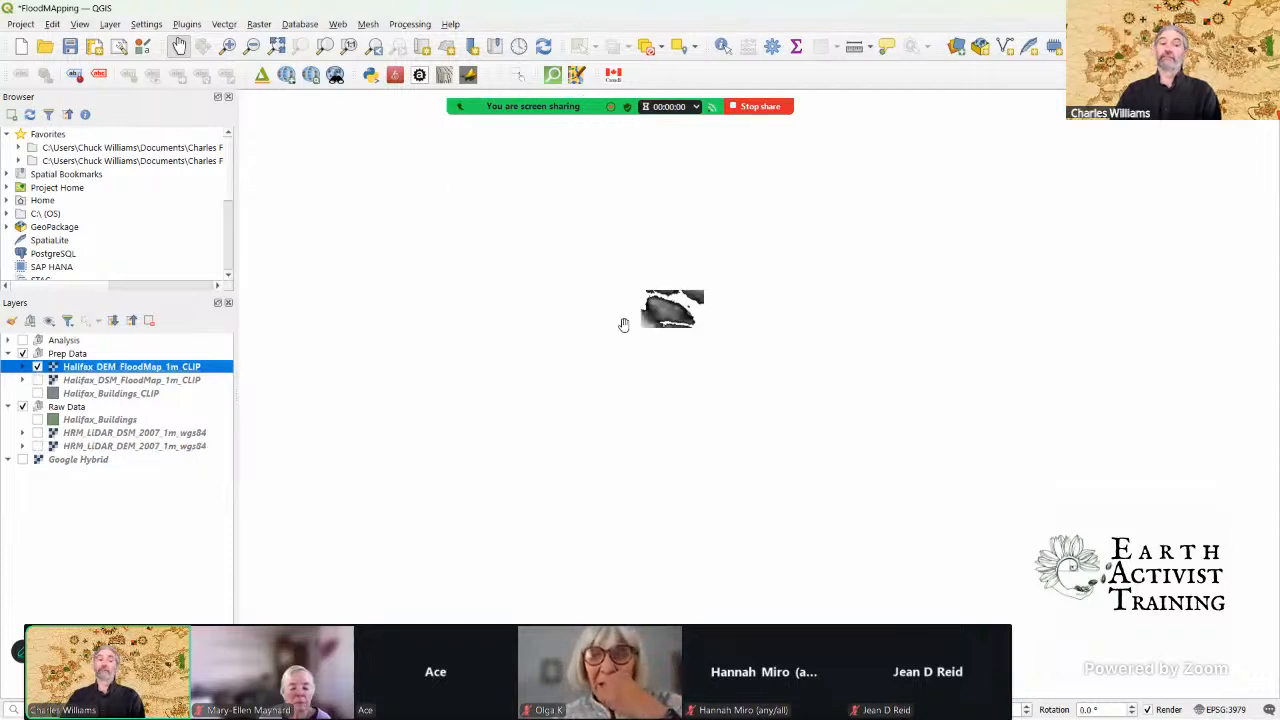
# Step: Examine the clipped DEM's terrain and shoreline across the Halifax peninsula at close range
pyautogui.scroll(2, 686, 312)
pyautogui.moveTo(625, 295); pyautogui.dragTo(656, 351)
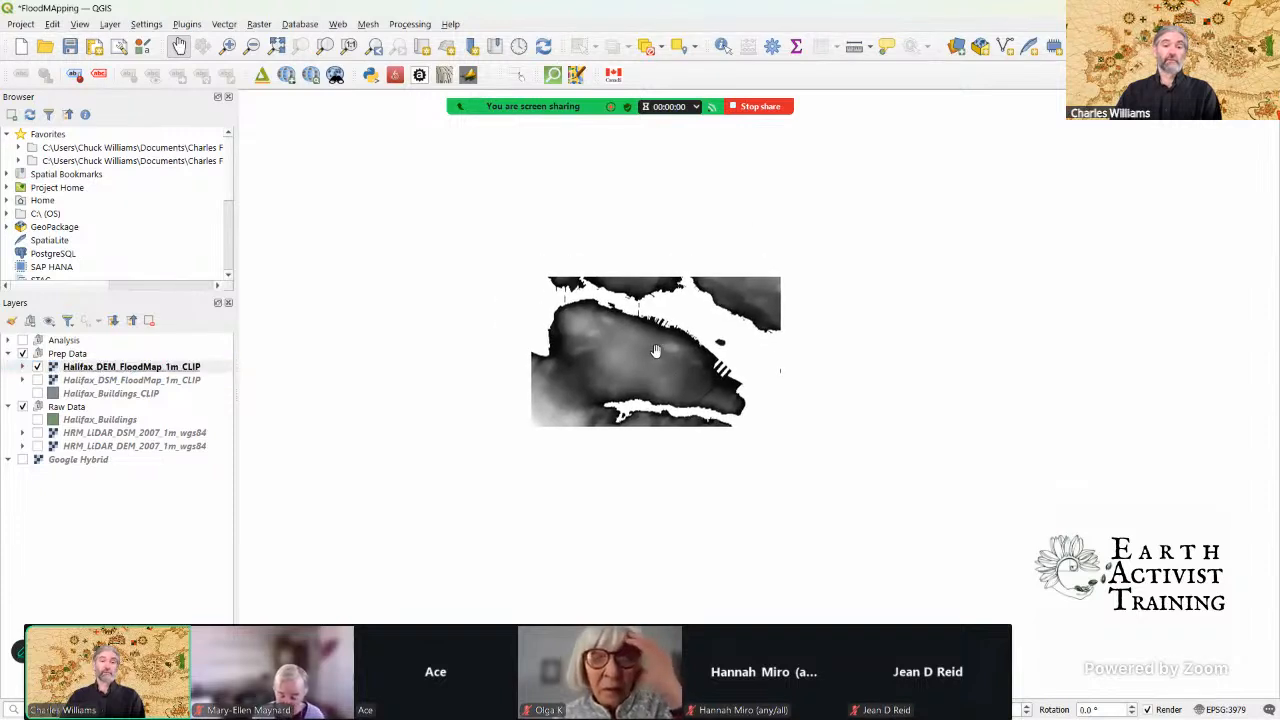
pyautogui.scroll(1, 656, 350)
pyautogui.scroll(1, 651, 345)
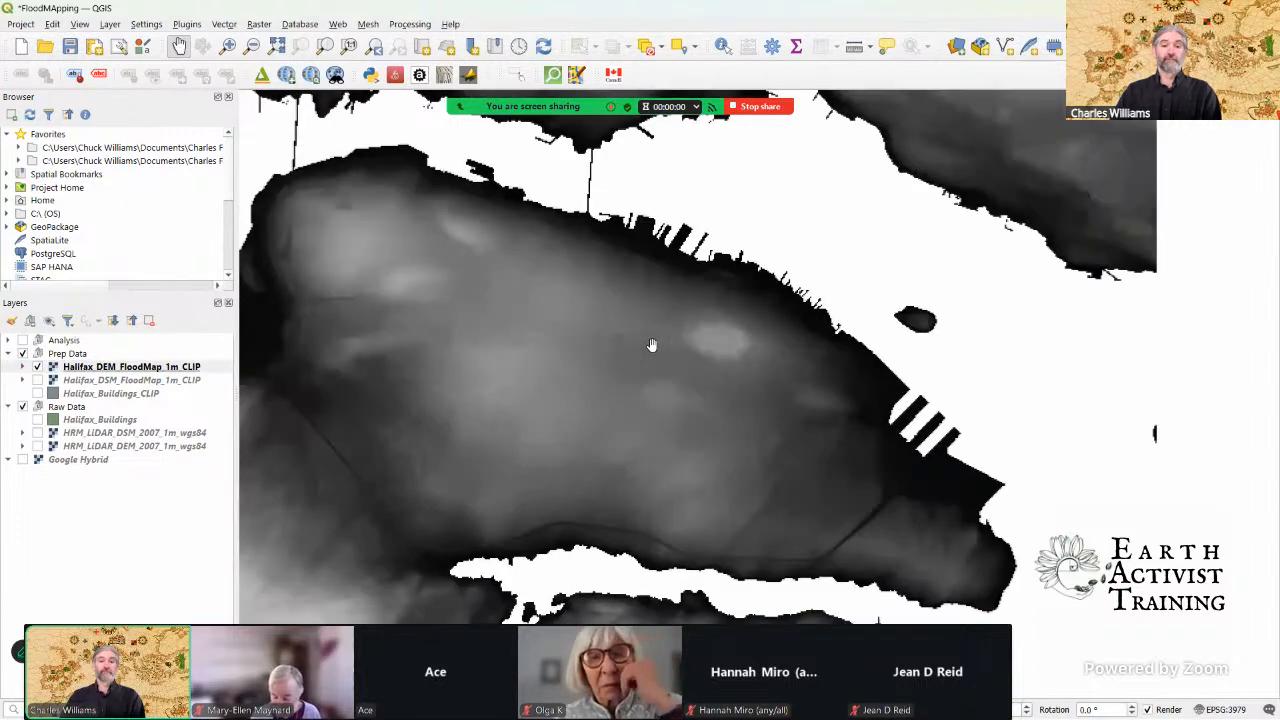
pyautogui.scroll(-1, 651, 345)
pyautogui.moveTo(651, 345); pyautogui.dragTo(674, 360)
pyautogui.scroll(1, 672, 359)
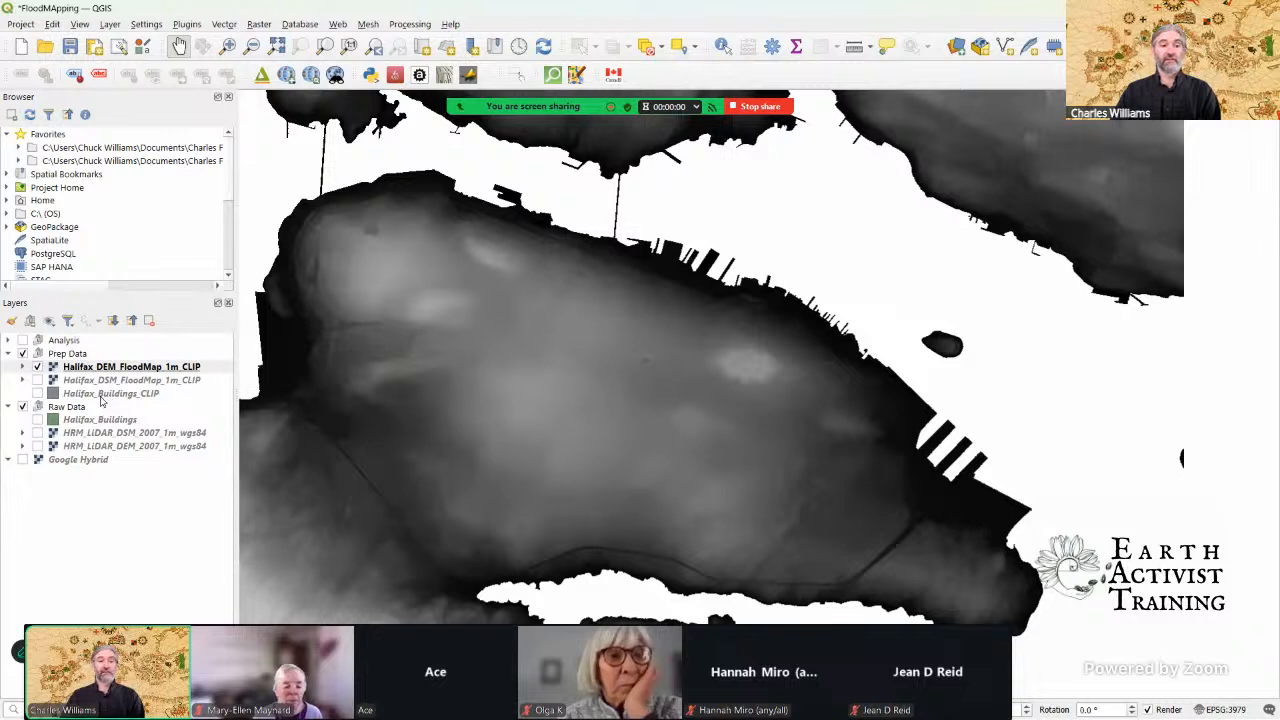
# Step: Hide the Raw Data group and turn on Halifax_DSM_FloodMap_1m_CLIP, keeping Halifax_Buildings_CLIP hidden
pyautogui.click(23, 407)
pyautogui.click(38, 393)
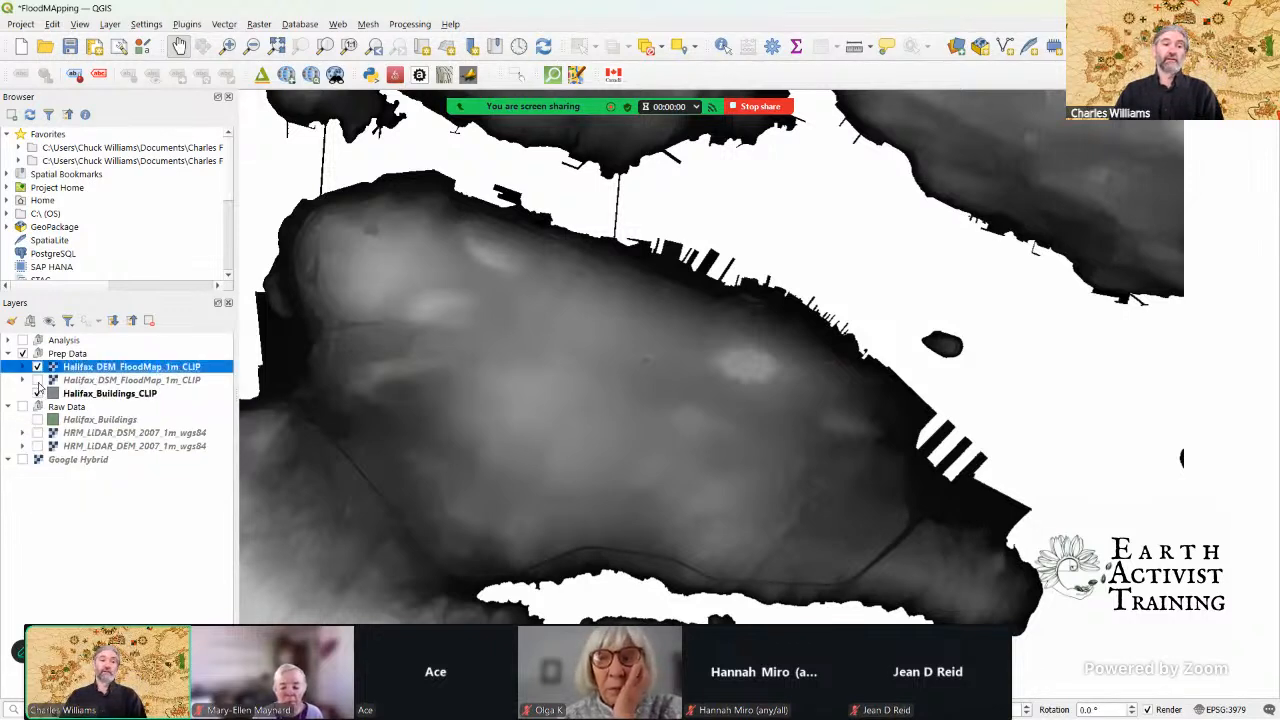
pyautogui.click(38, 380)
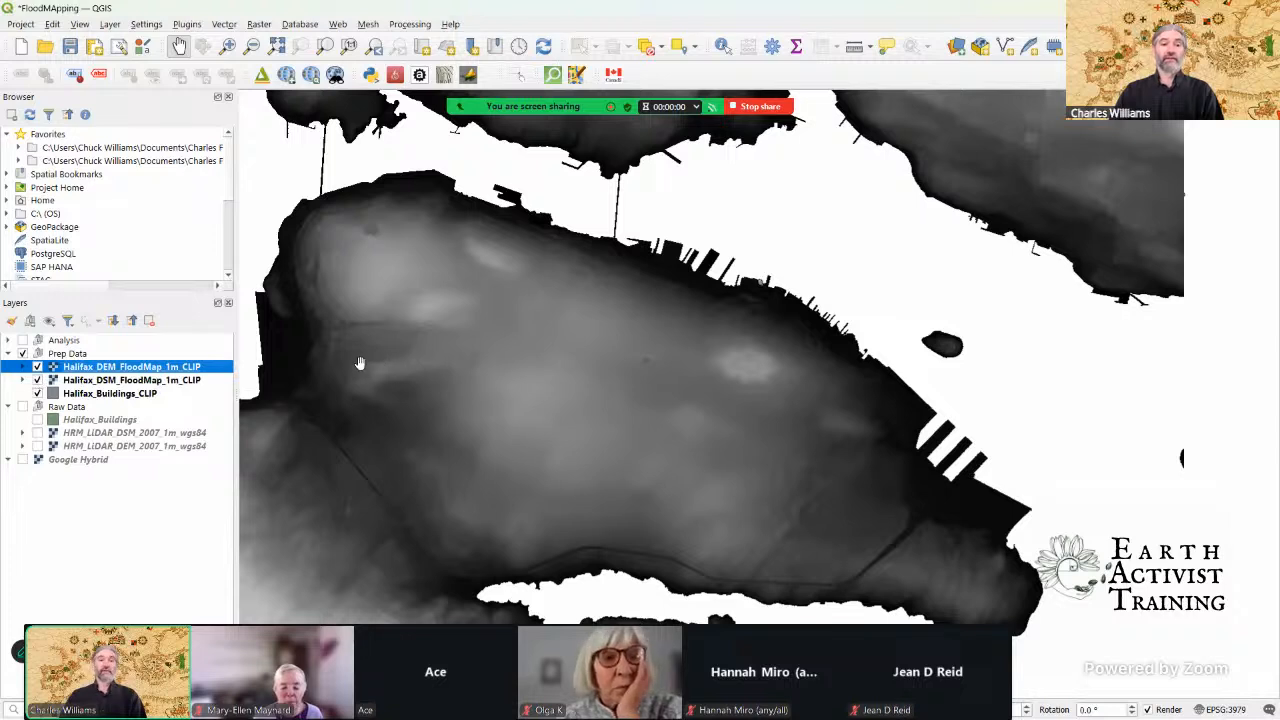
pyautogui.moveTo(525, 372); pyautogui.dragTo(620, 363)
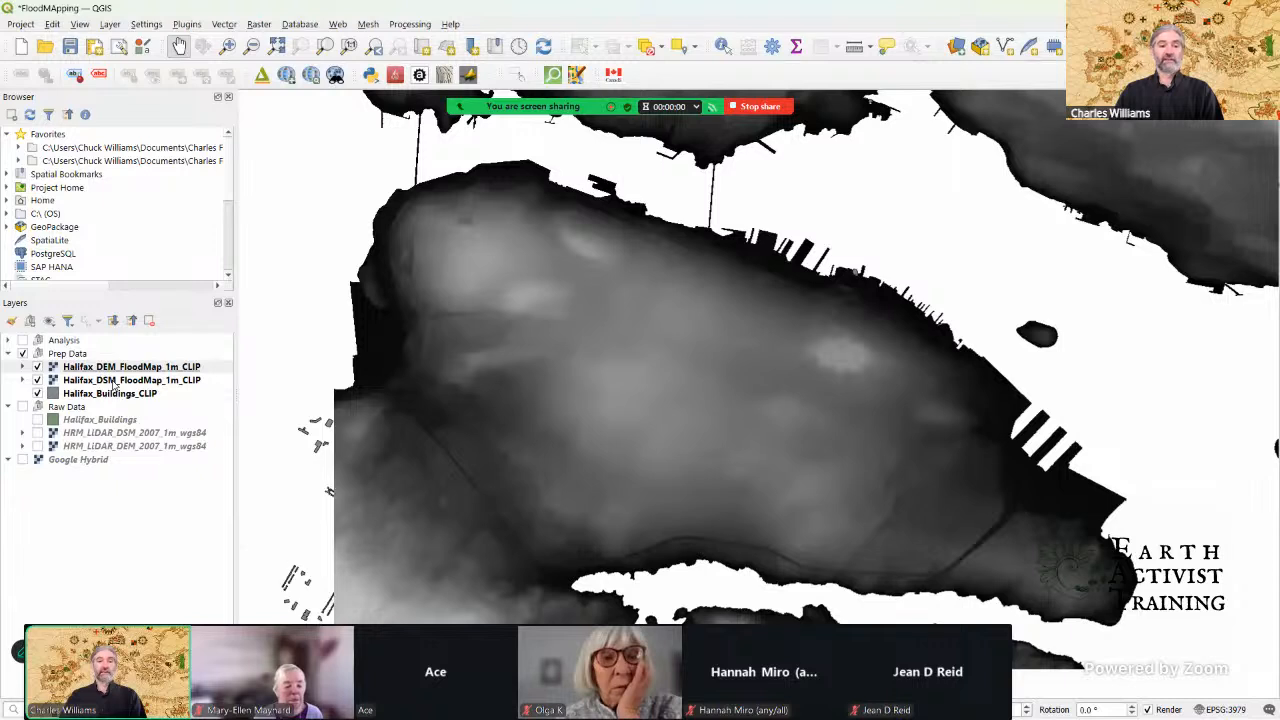
pyautogui.click(37, 394)
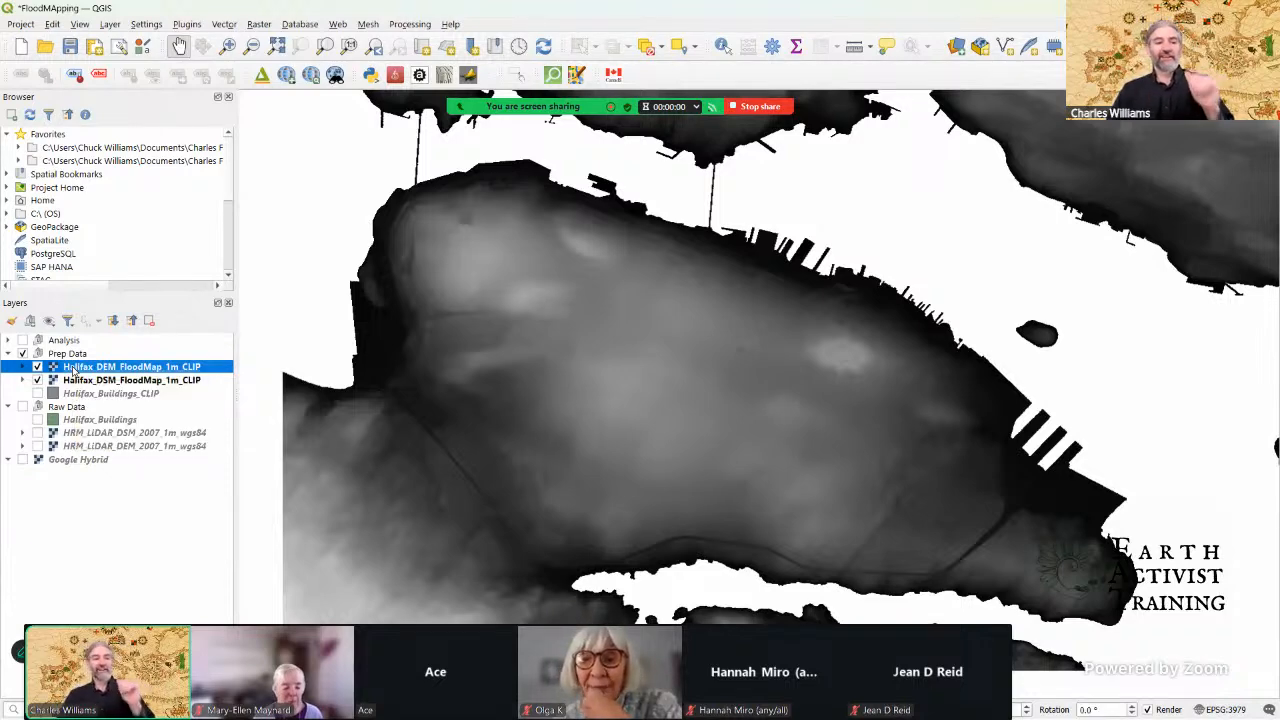
# Step: Change the renderer of Halifax_DEM_FloodMap_1m_CLIP to Hillshade
pyautogui.click(11, 320)
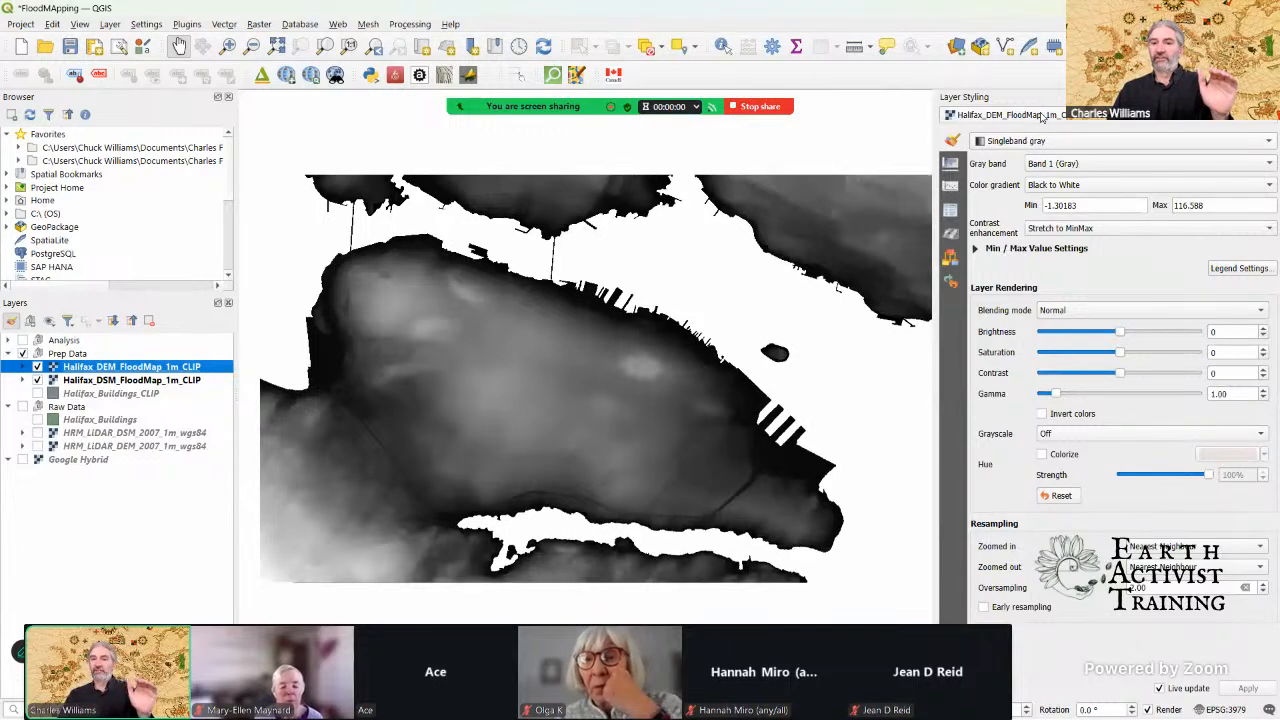
pyautogui.click(1040, 116)
pyautogui.click(1042, 116)
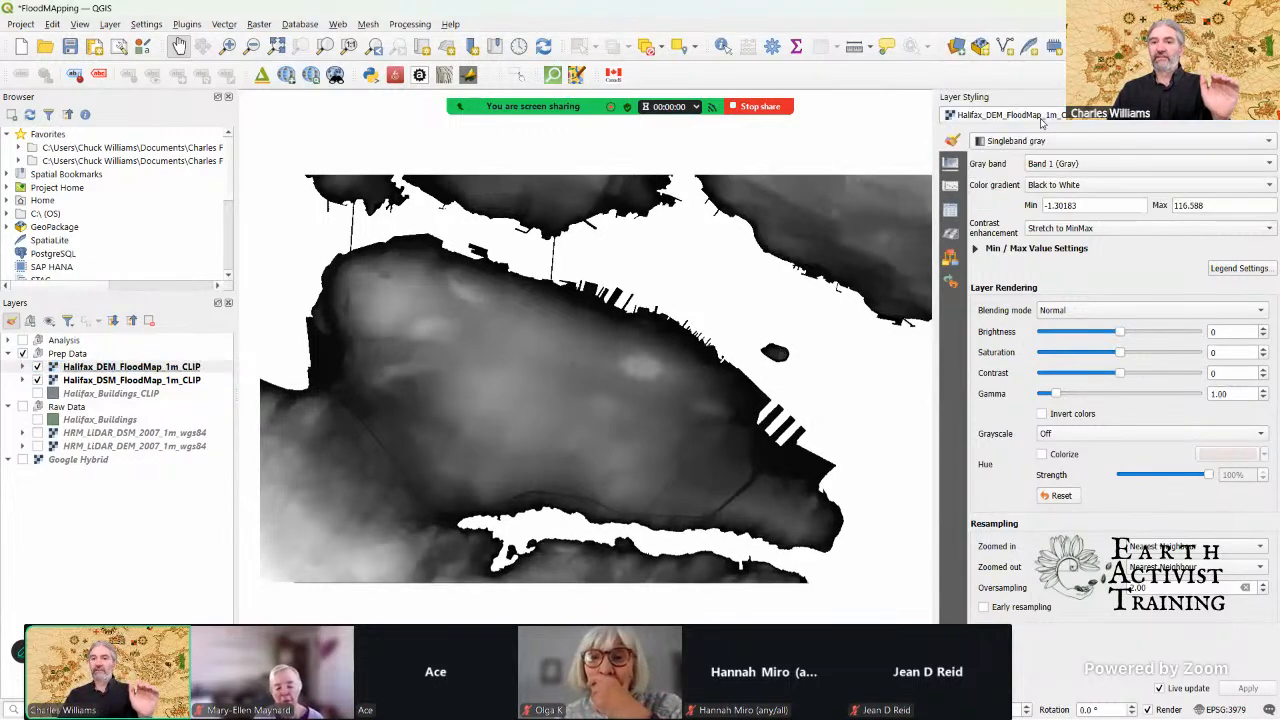
pyautogui.click(1045, 147)
pyautogui.click(1030, 187)
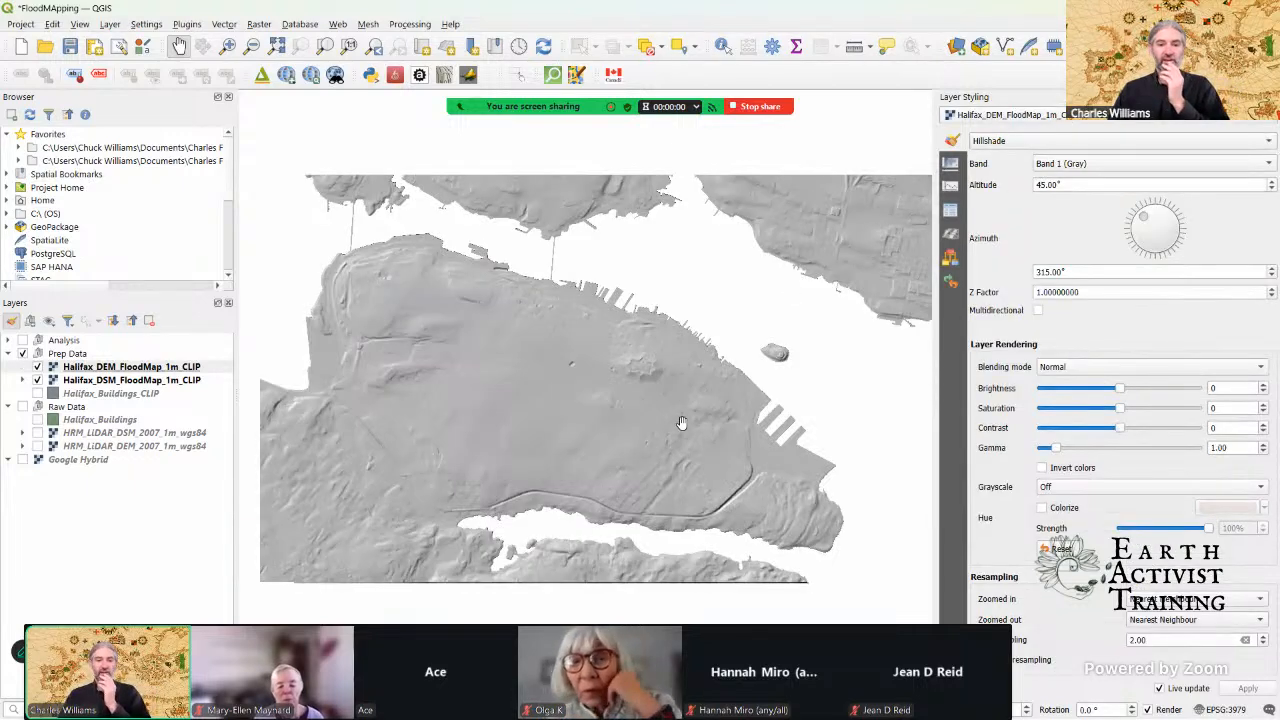
# Step: Examine the hillshaded DEM's bare-earth terrain around the star-shaped fort and the western part of the peninsula
pyautogui.scroll(1, 684, 422)
pyautogui.moveTo(672, 420); pyautogui.dragTo(712, 408)
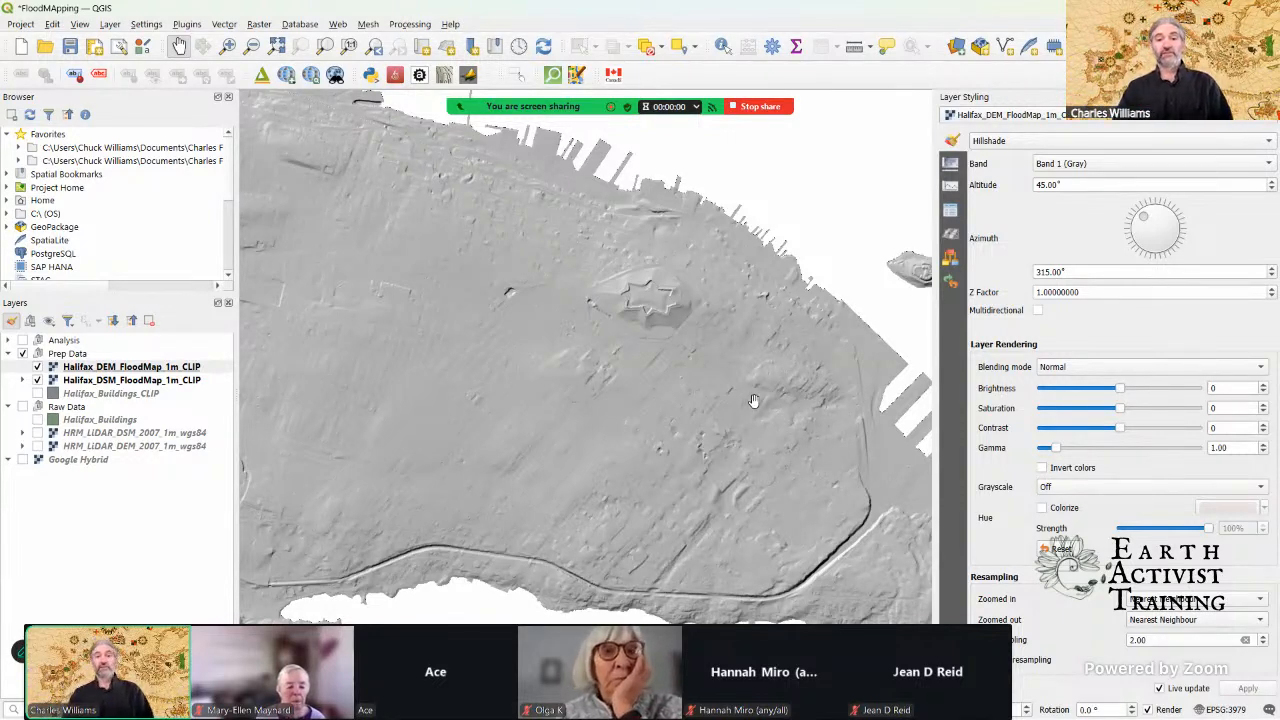
pyautogui.moveTo(752, 402); pyautogui.dragTo(762, 401)
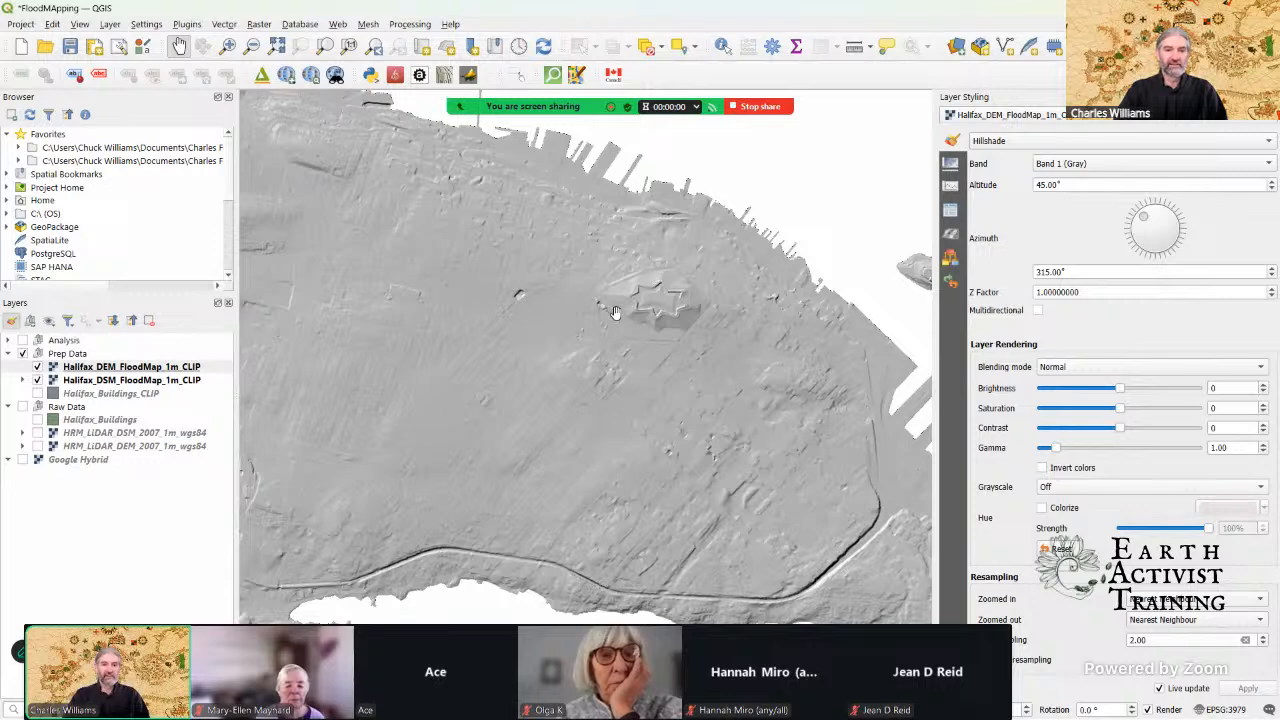
pyautogui.moveTo(478, 358); pyautogui.dragTo(594, 374)
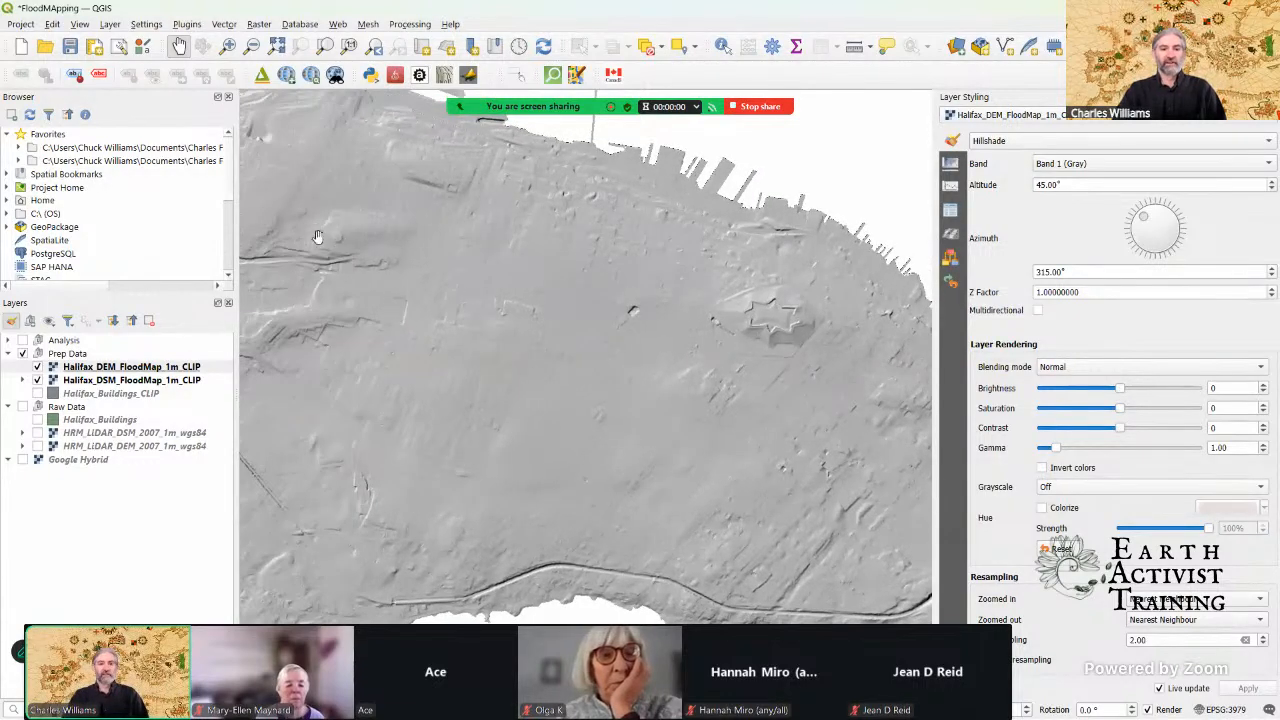
pyautogui.scroll(1, 330, 290)
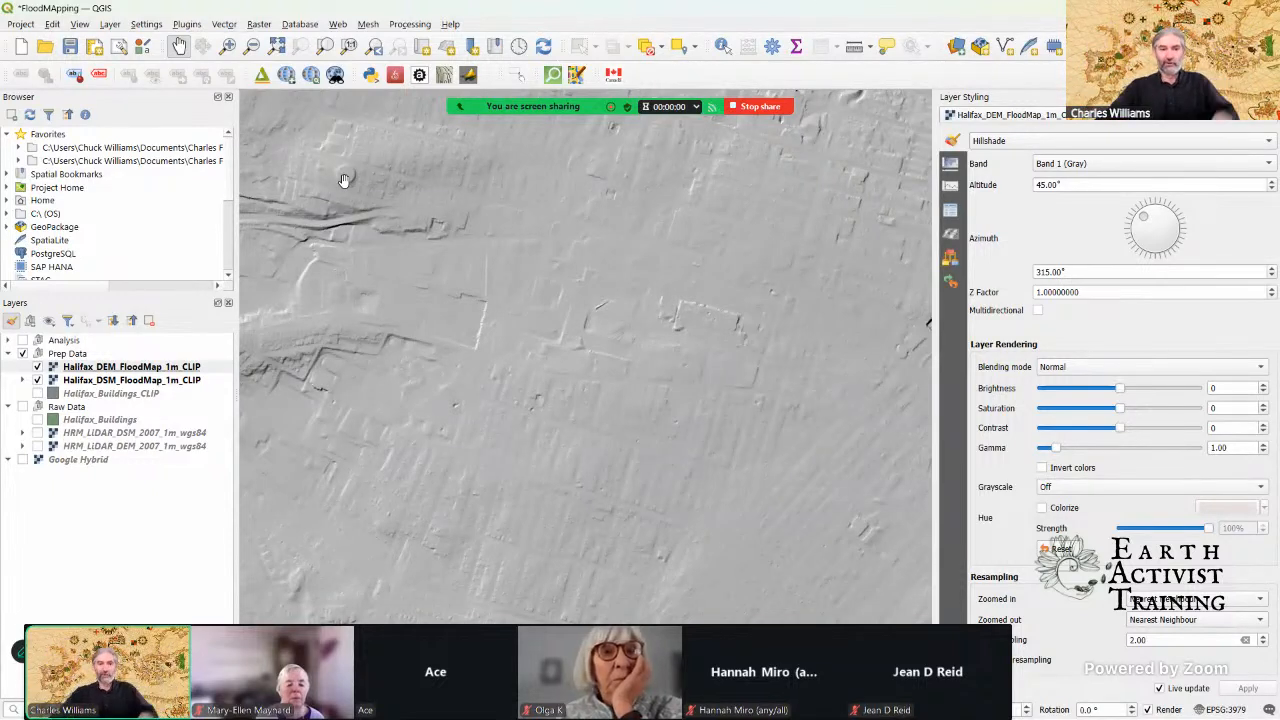
pyautogui.scroll(-1, 520, 300)
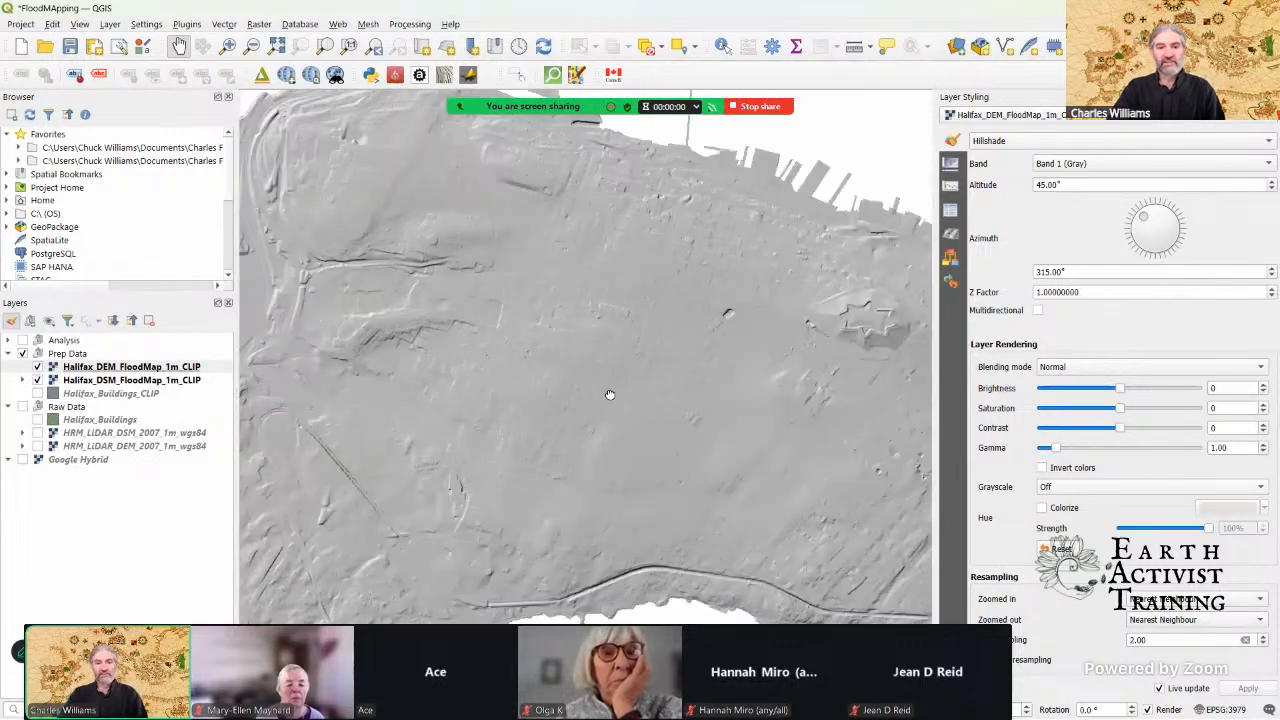
pyautogui.moveTo(608, 391); pyautogui.dragTo(579, 395)
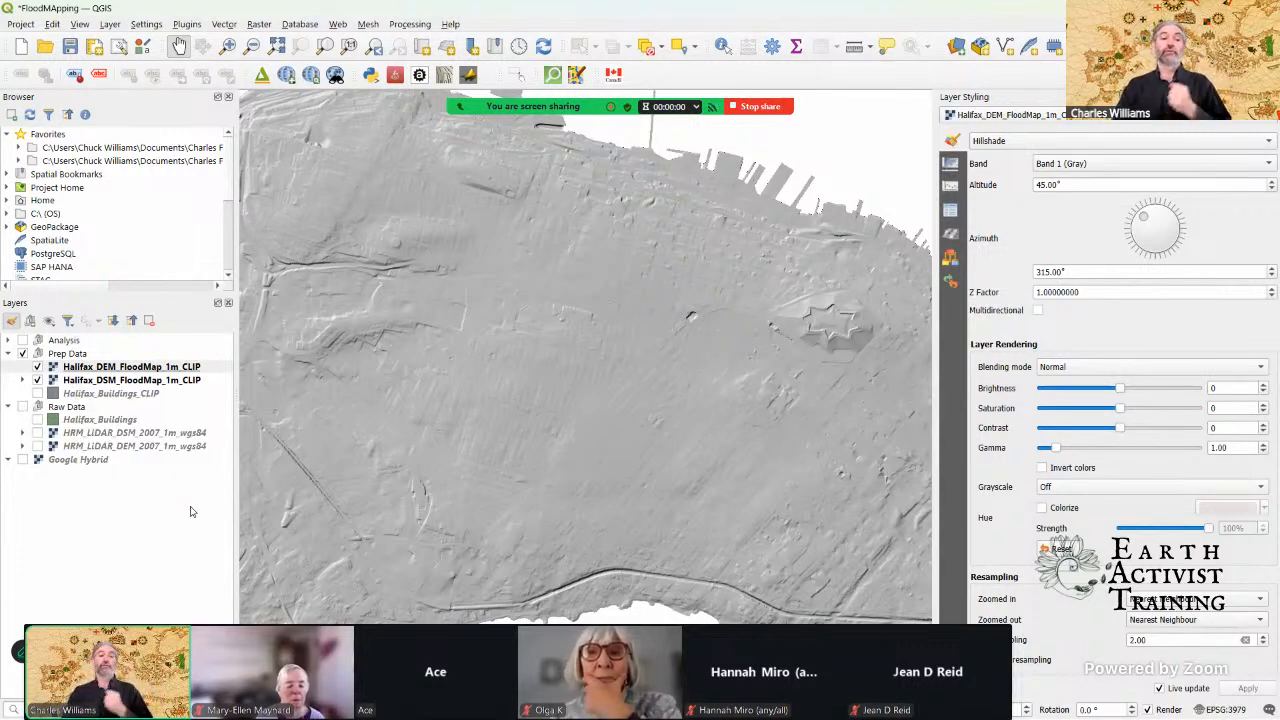
# Step: Hide Halifax_DEM_FloodMap_1m_CLIP and examine the buildings and surface features in Halifax_DSM_FloodMap_1m_CLIP
pyautogui.click(37, 368)
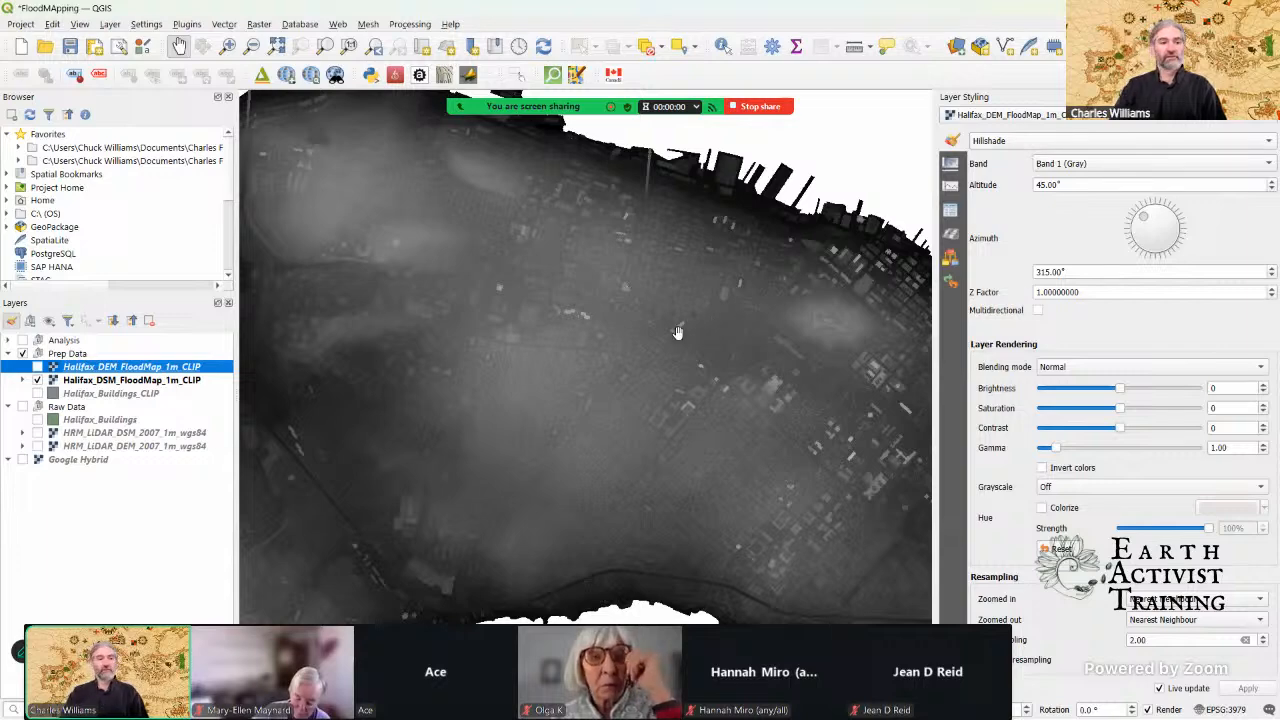
pyautogui.scroll(3, 676, 338)
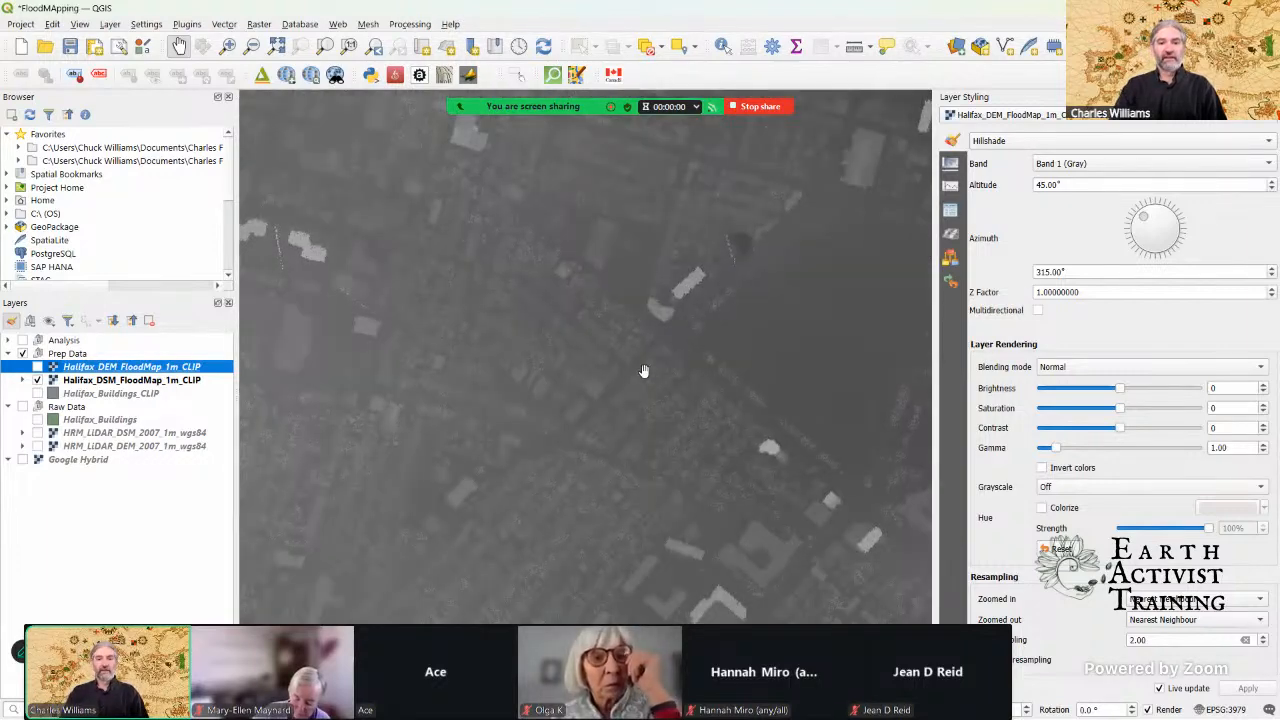
pyautogui.scroll(1, 644, 373)
pyautogui.moveTo(641, 384); pyautogui.dragTo(686, 379)
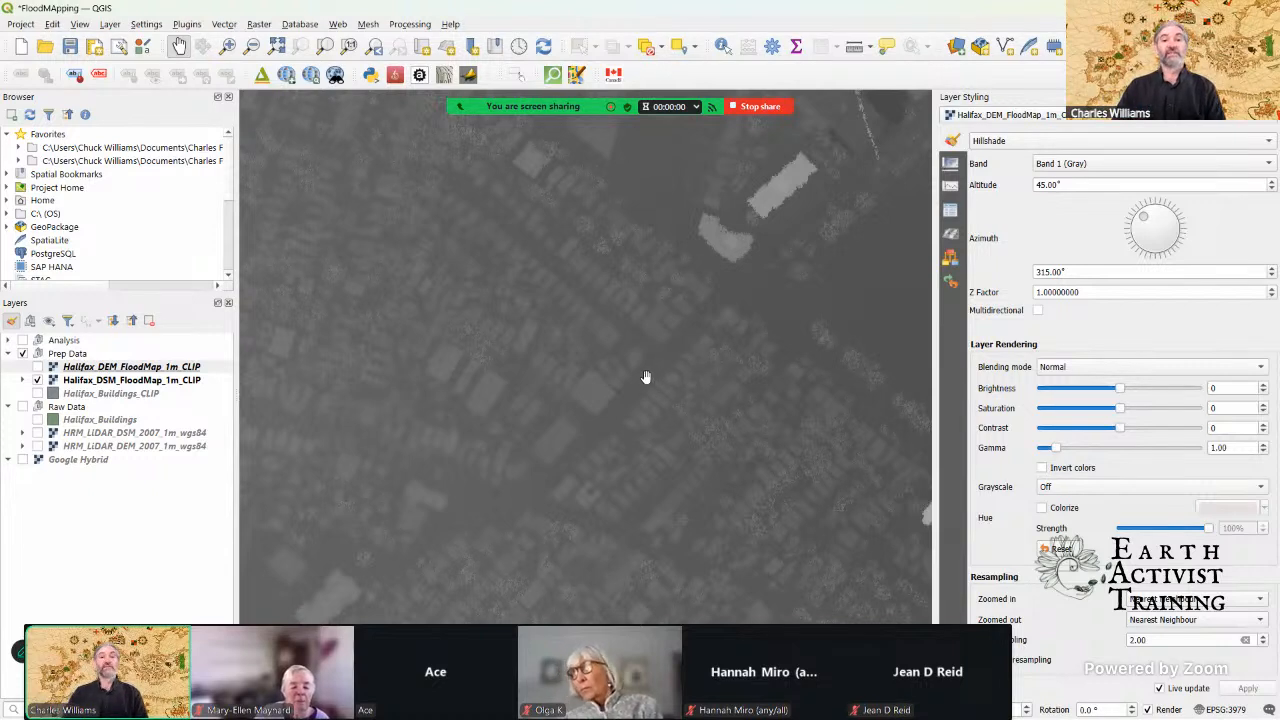
pyautogui.scroll(-1, 645, 377)
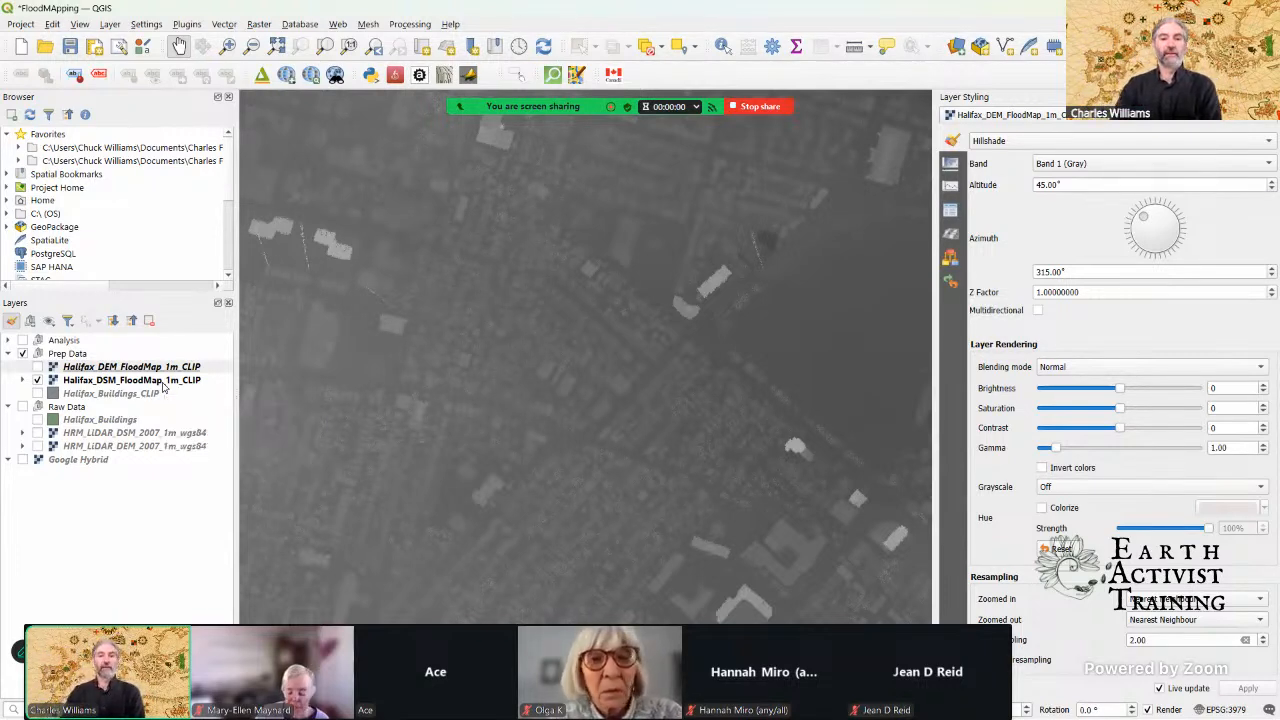
pyautogui.scroll(-1, 510, 329)
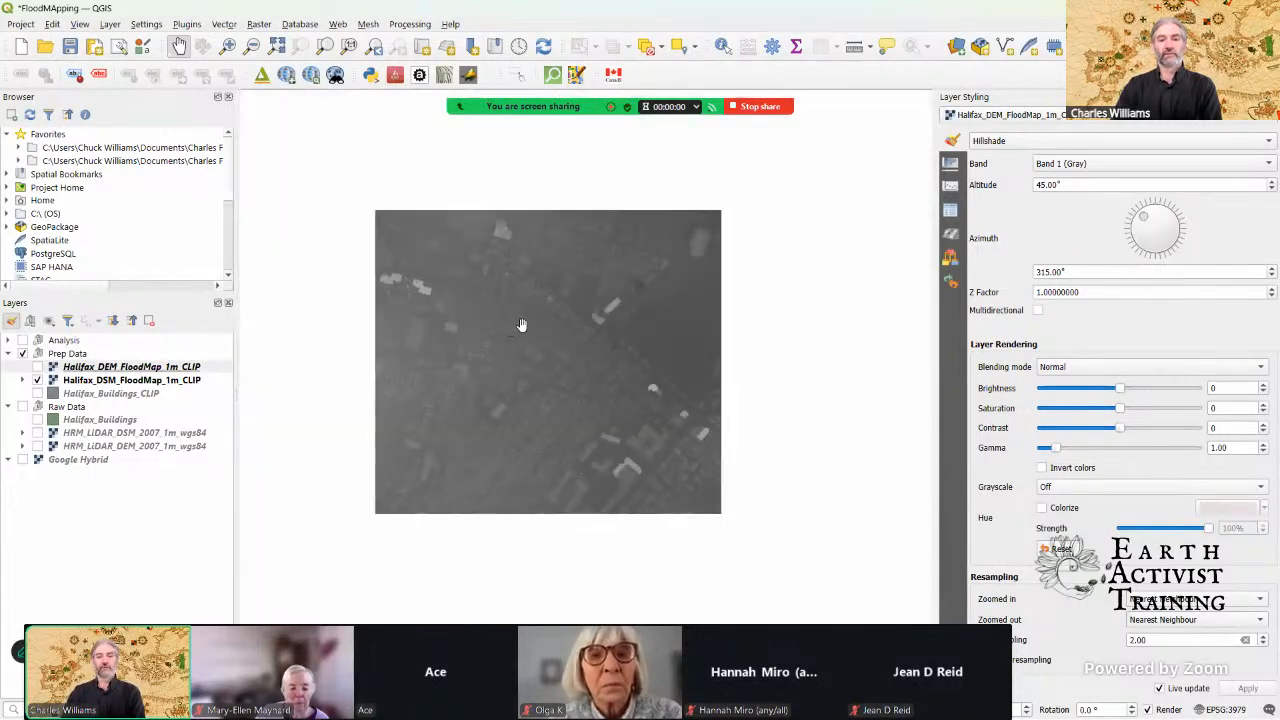
pyautogui.scroll(-1, 524, 325)
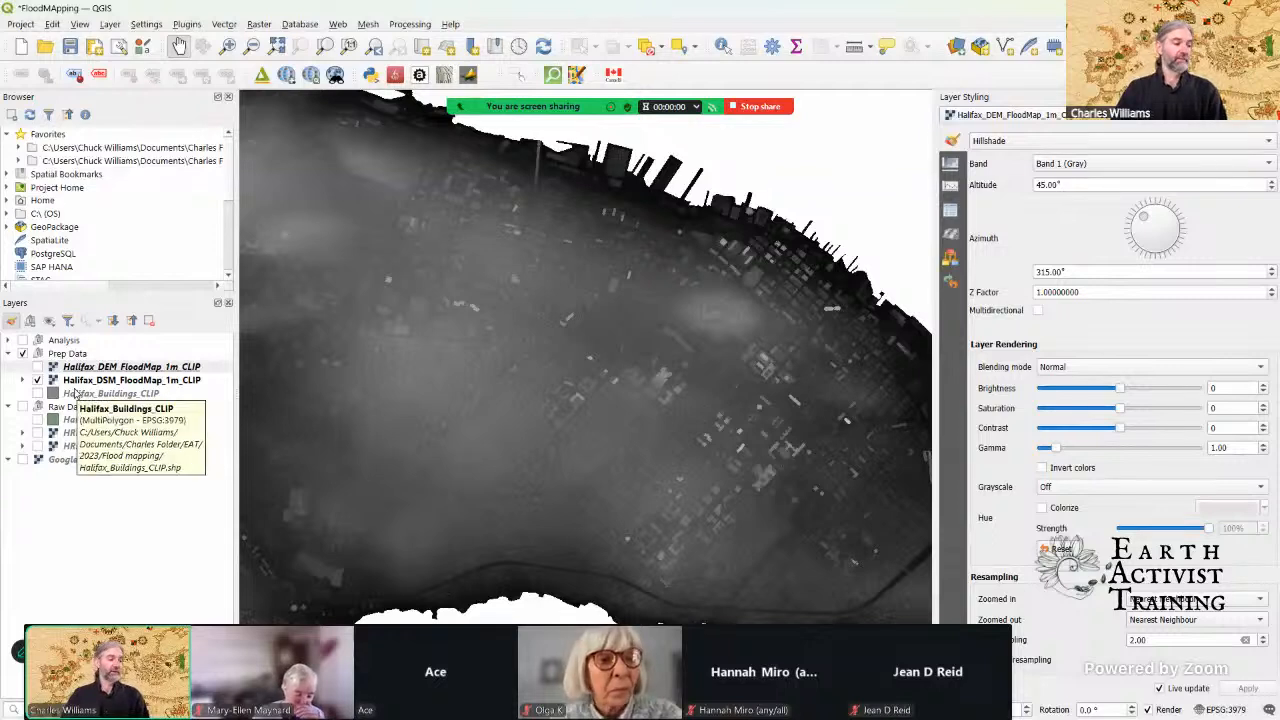
pyautogui.scroll(-2, 630, 360)
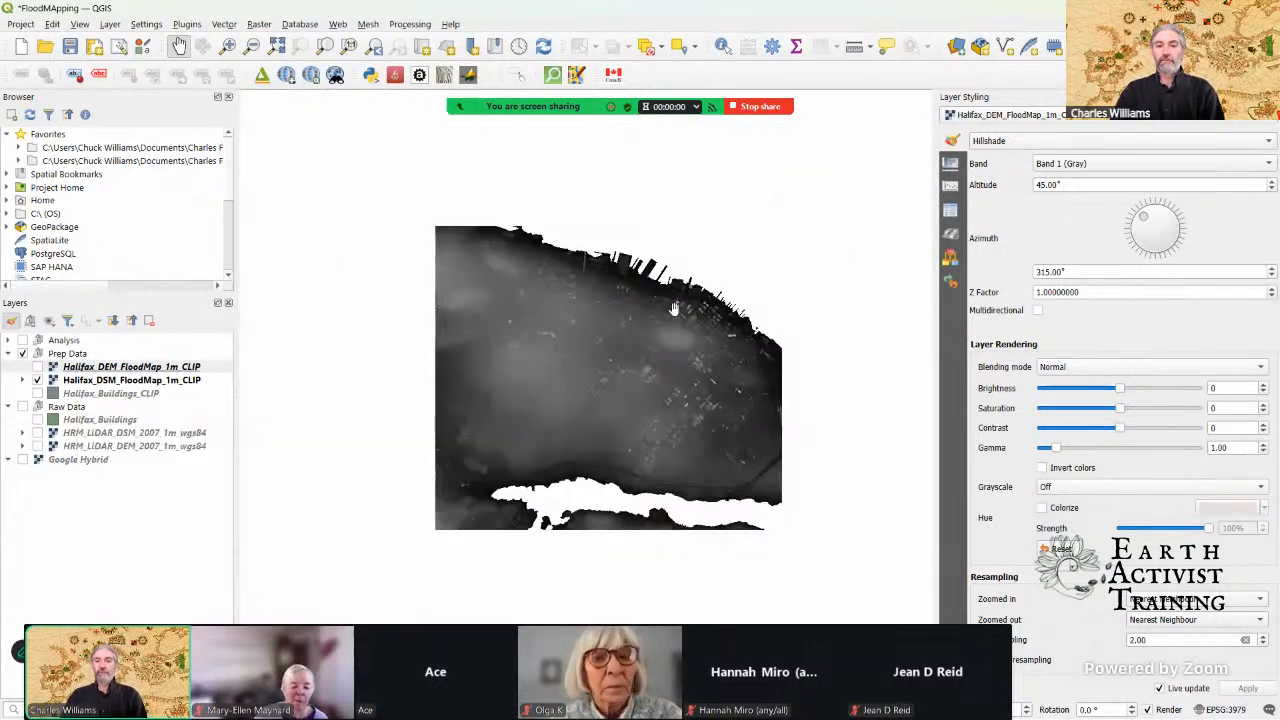
pyautogui.moveTo(701, 286); pyautogui.dragTo(673, 320)
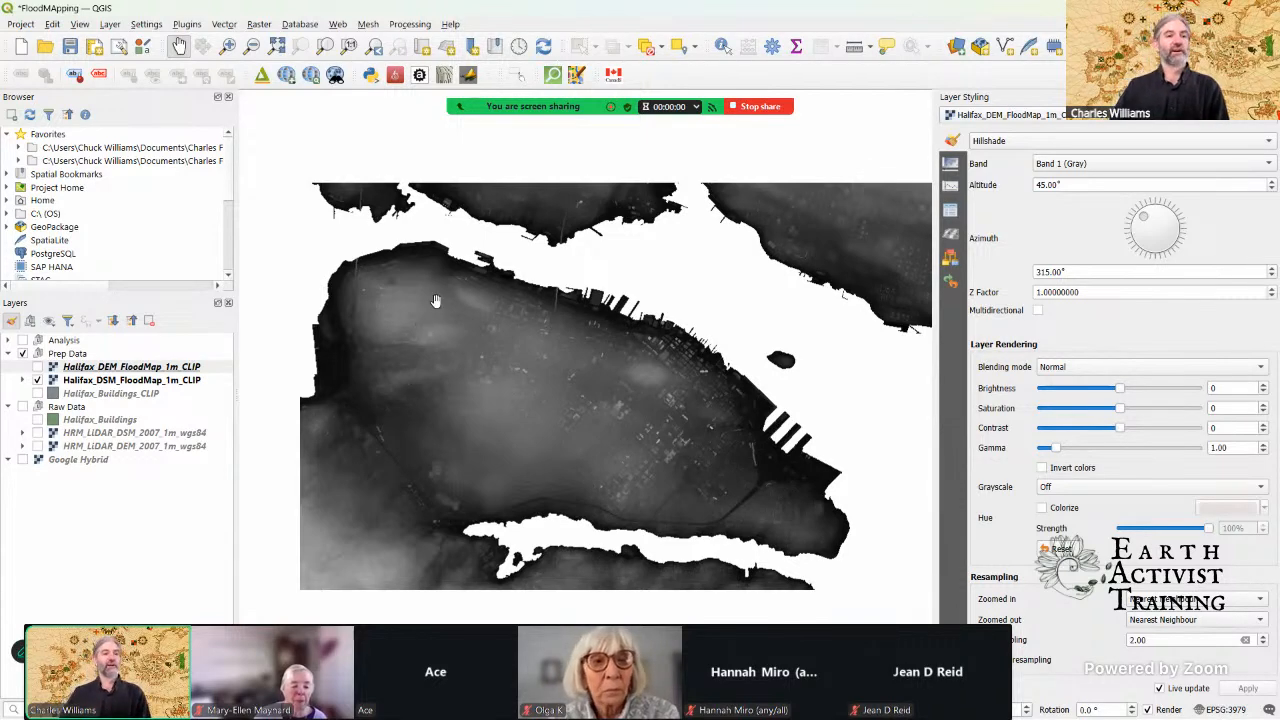
# Step: Close the layer styling and open the Fill NoData cells tool by searching the Processing Toolbox for "no d"
pyautogui.press('F7')
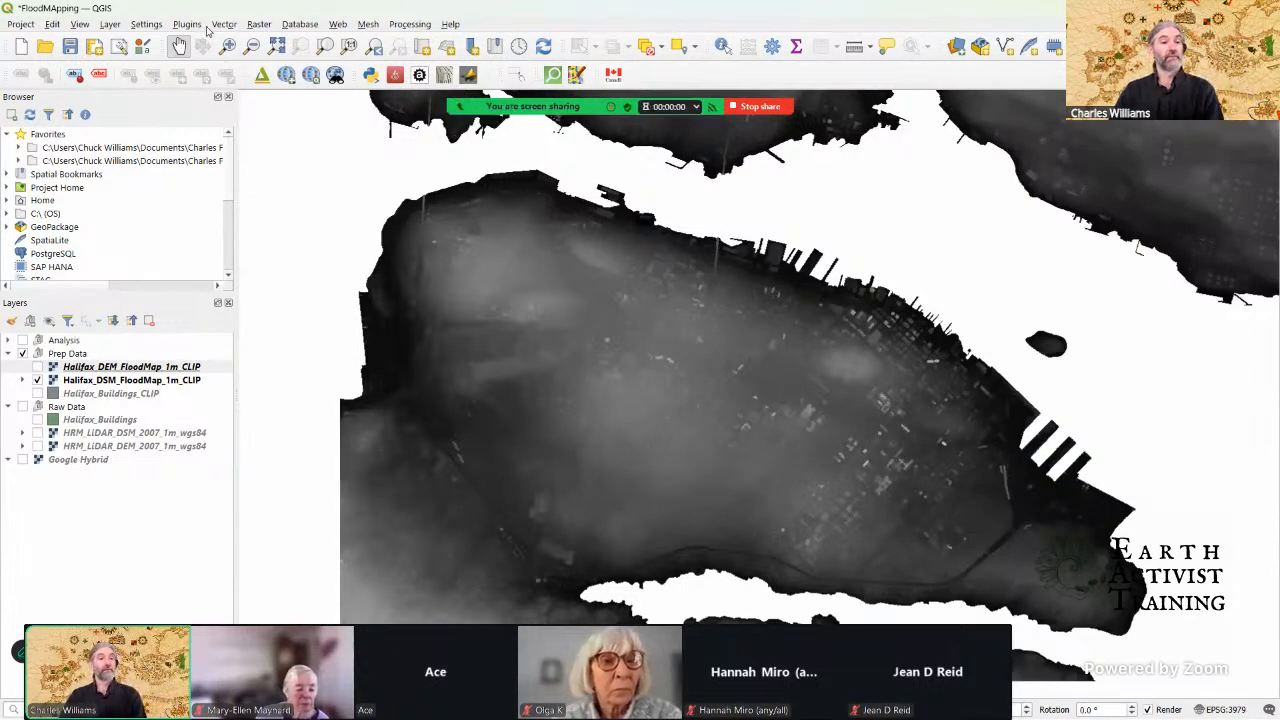
pyautogui.click(405, 28)
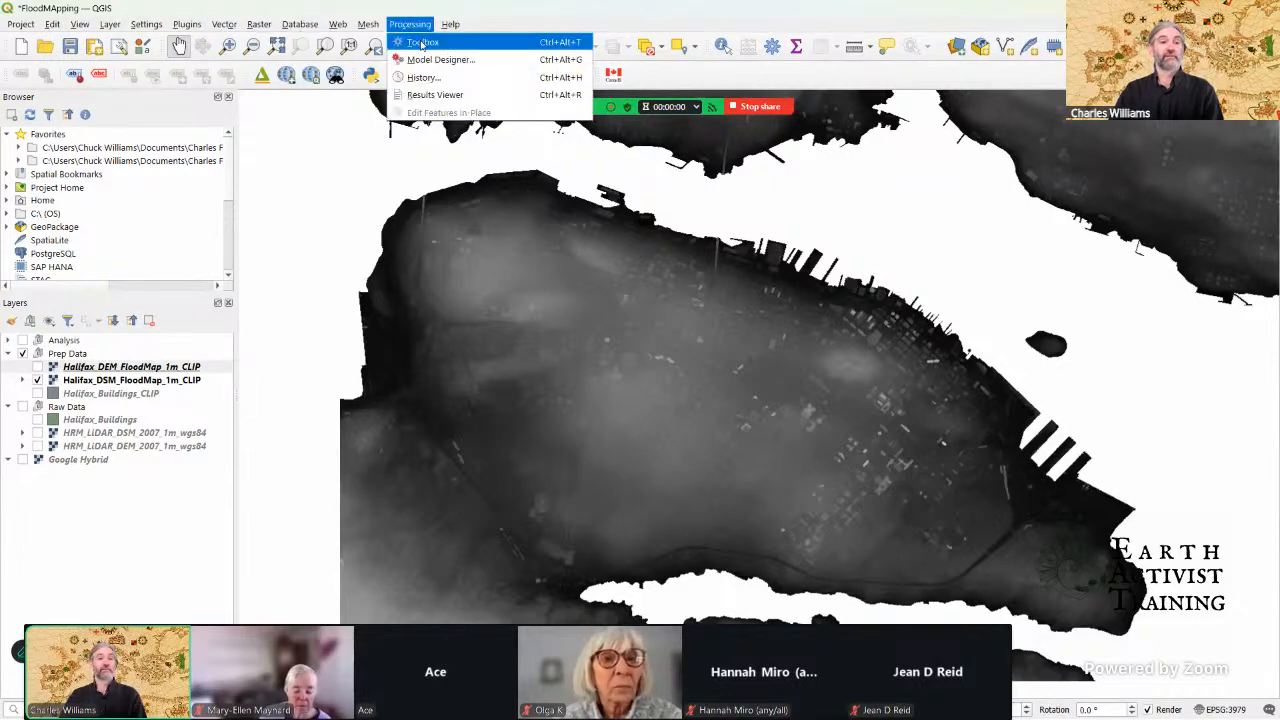
pyautogui.click(422, 43)
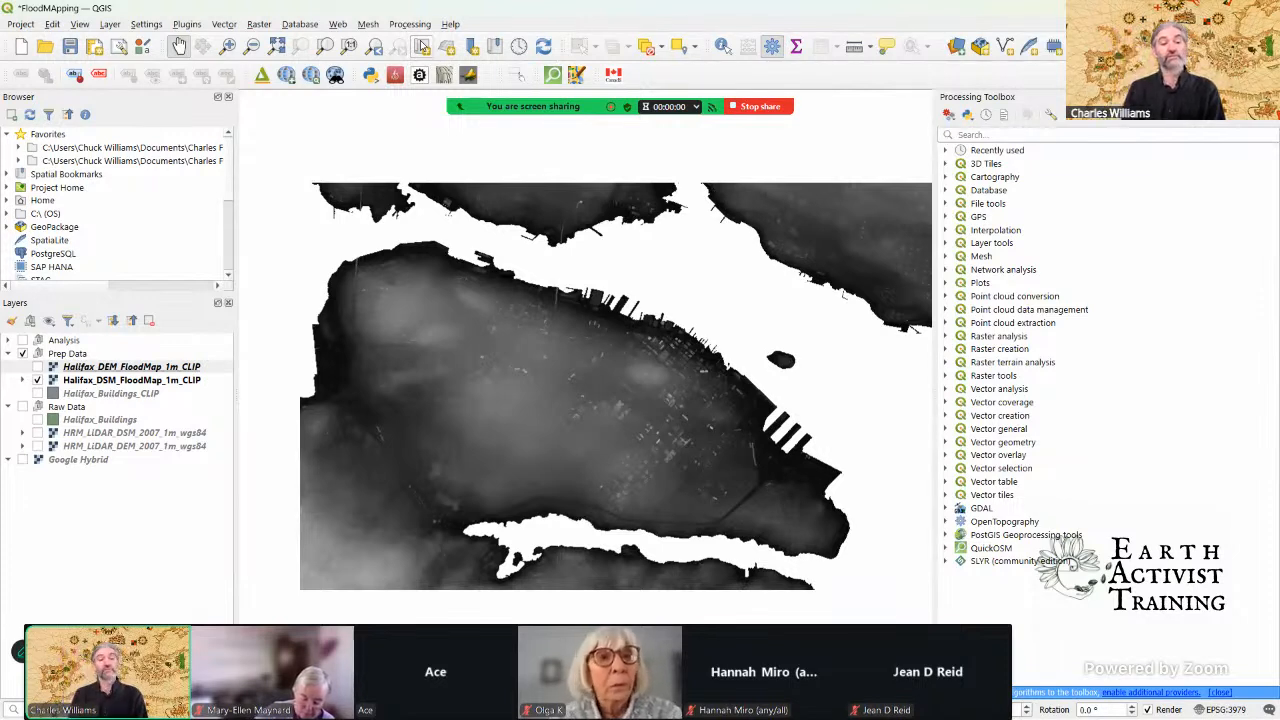
pyautogui.click(1016, 133)
pyautogui.write('no')
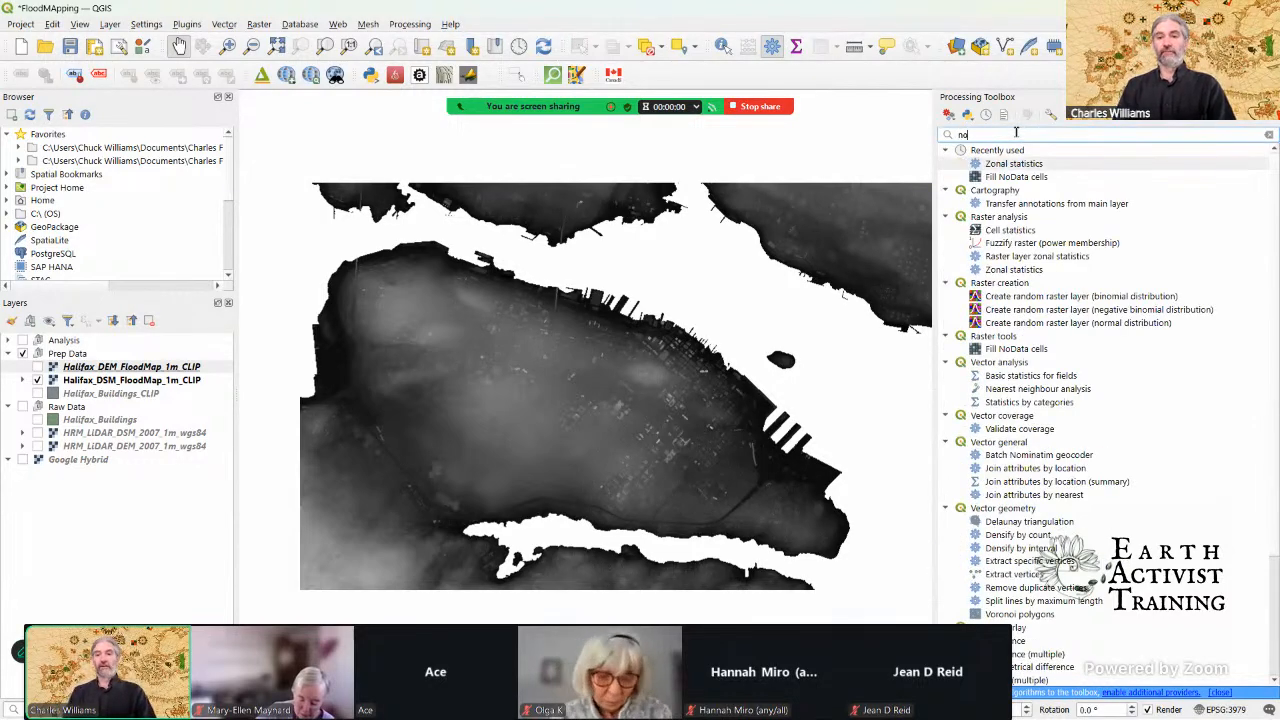
pyautogui.write(' d')
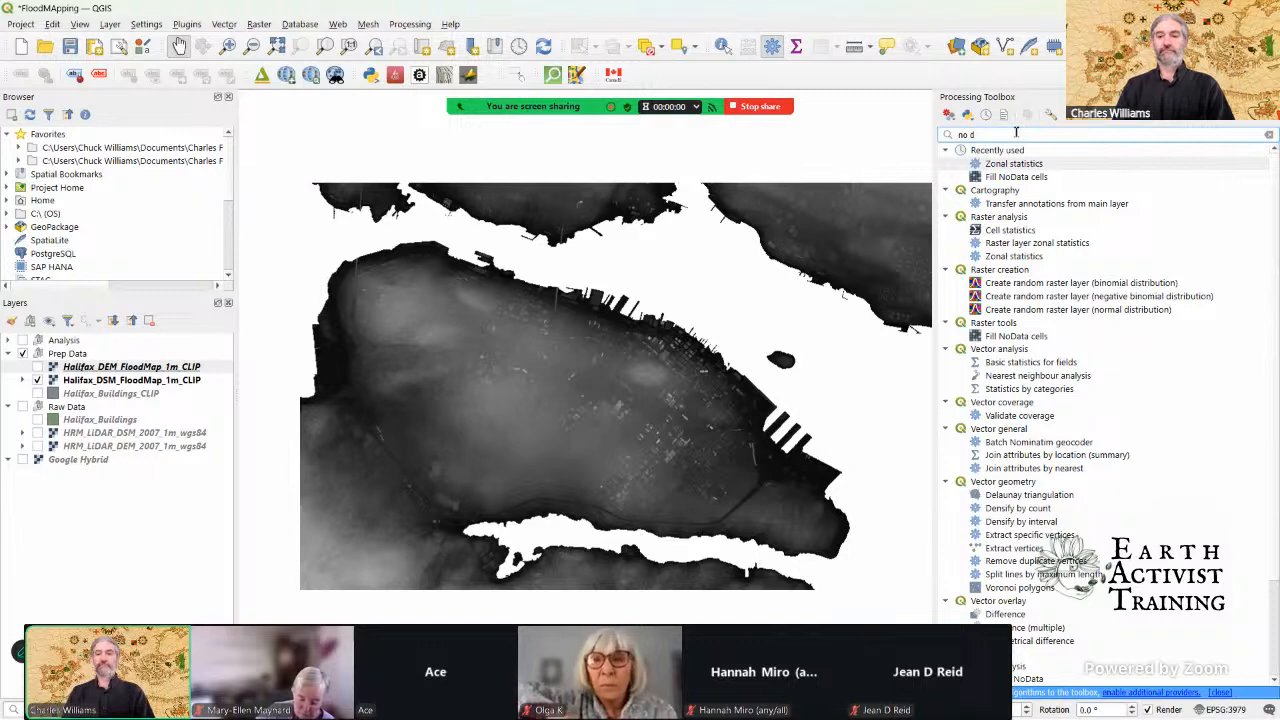
pyautogui.click(1022, 178)
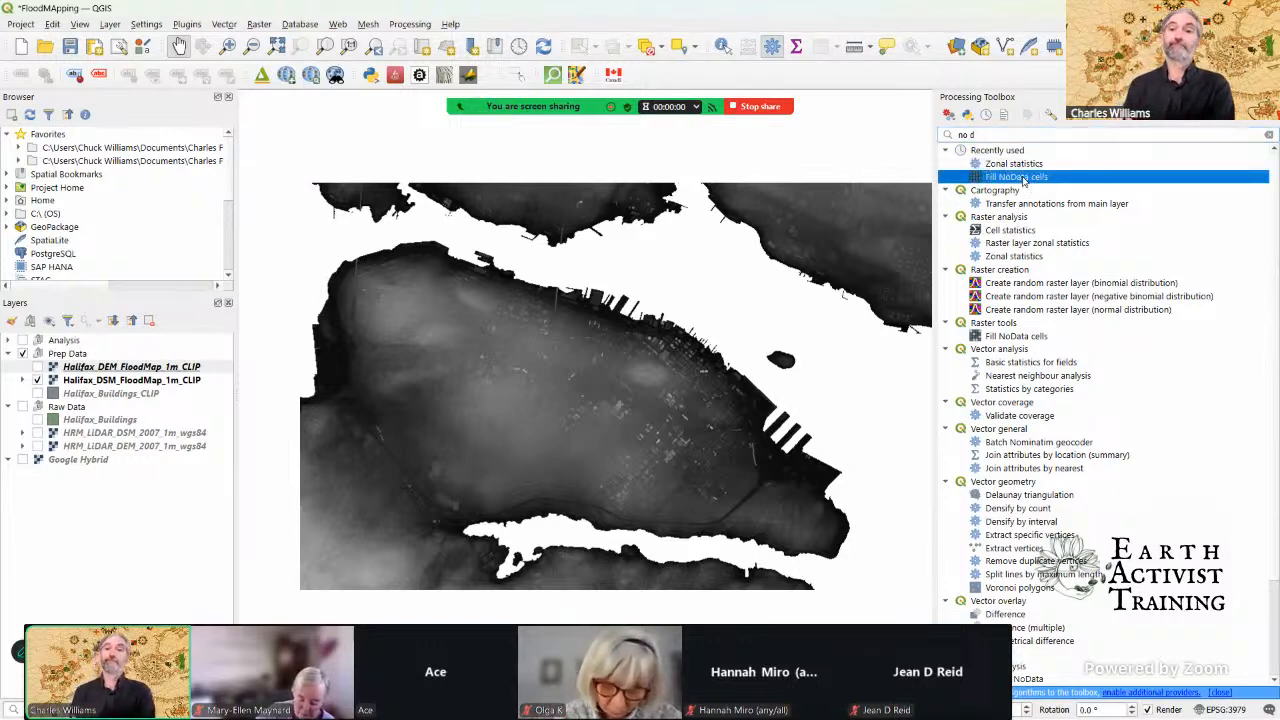
pyautogui.doubleClick(1022, 178)
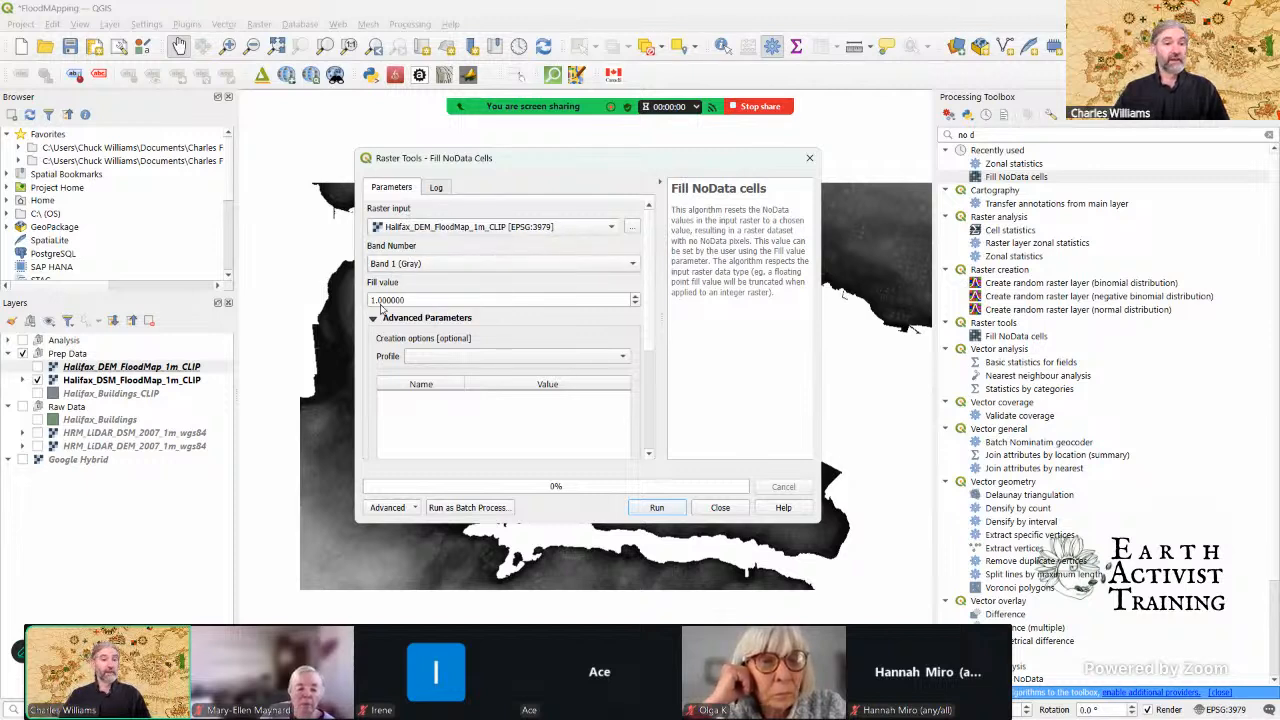
# Step: Set the fill value to 0 for the Halifax_DEM_FloodMap_1m_CLIP input and review the remaining tool parameters
pyautogui.moveTo(414, 300); pyautogui.dragTo(369, 300)
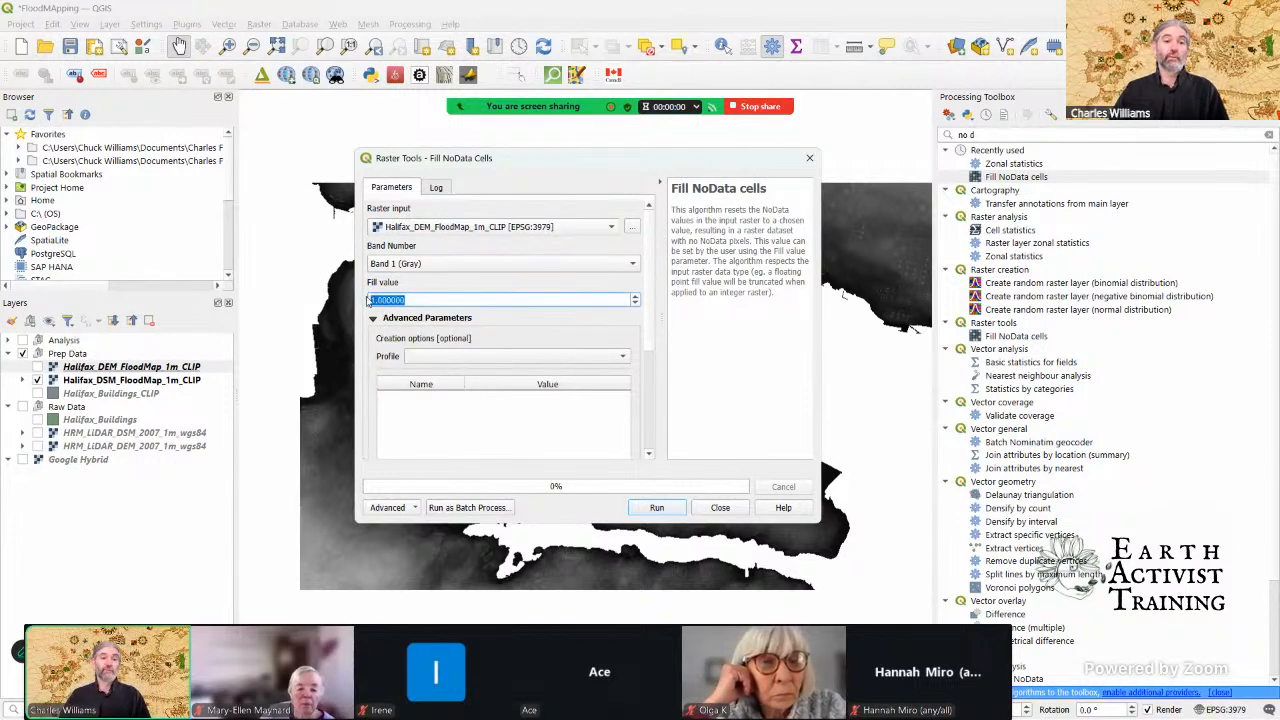
pyautogui.write('0')
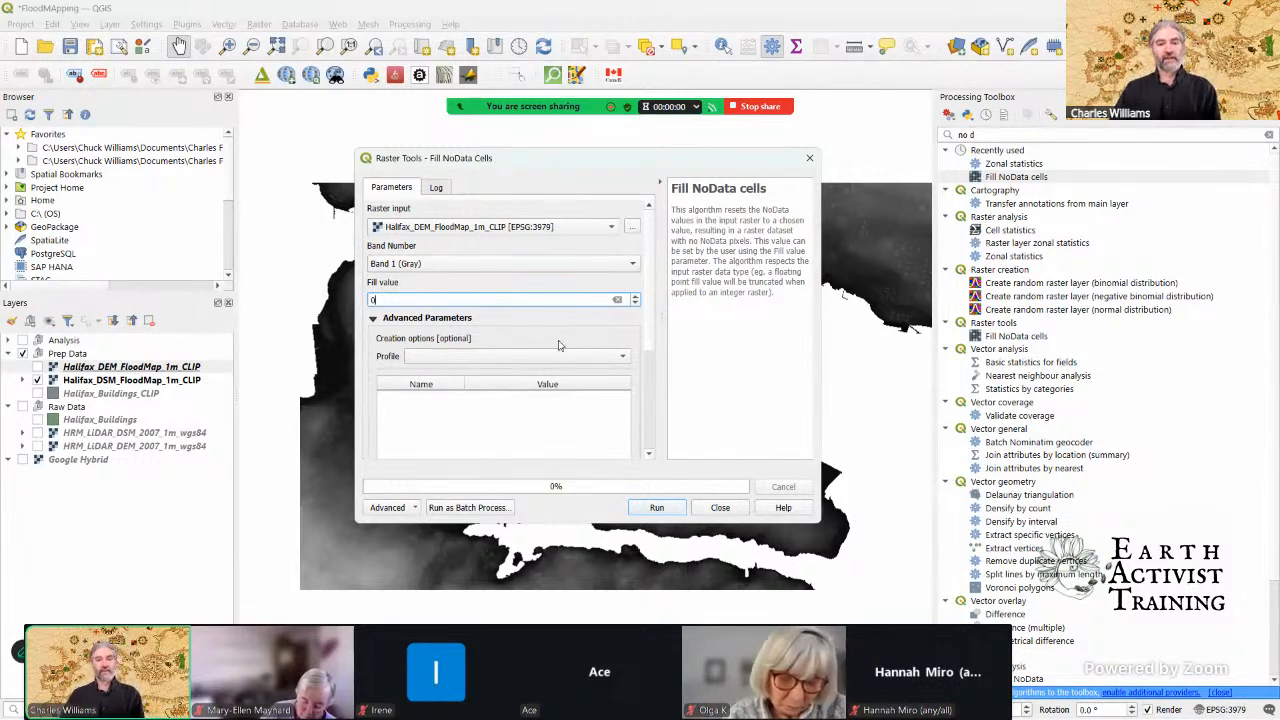
pyautogui.scroll(-1, 558, 350)
pyautogui.scroll(-1, 558, 350)
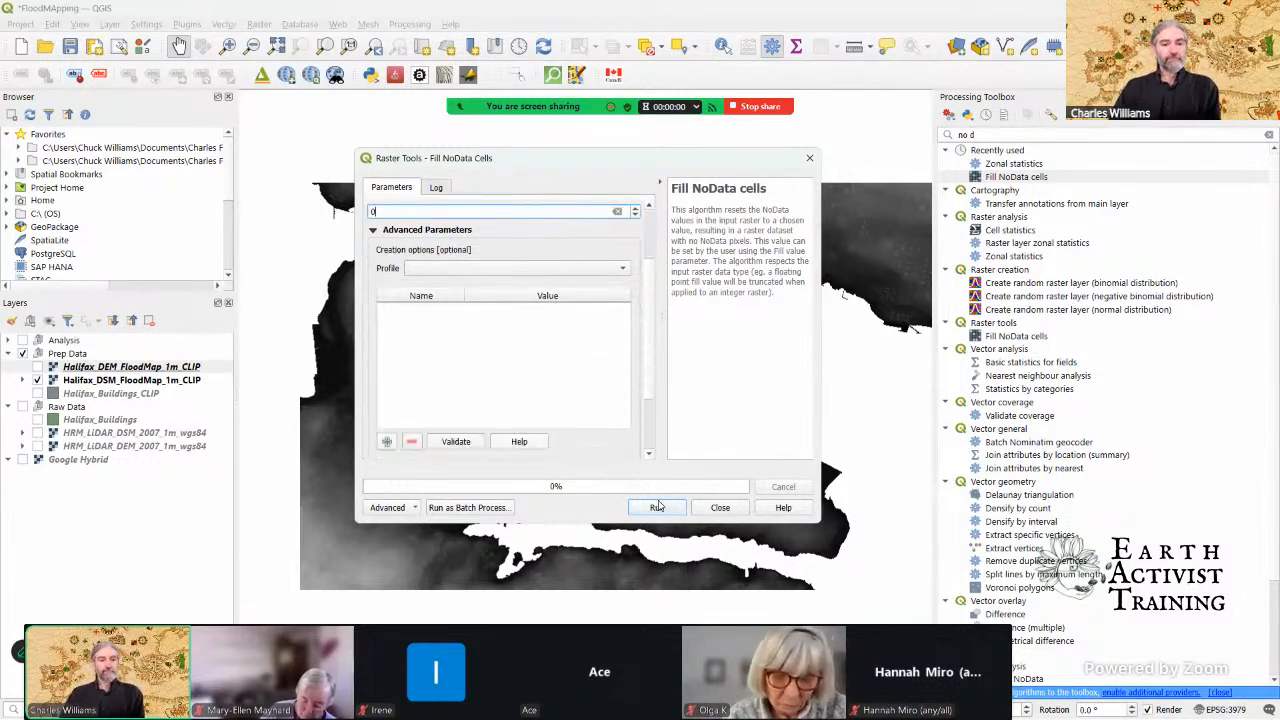
pyautogui.scroll(2, 566, 429)
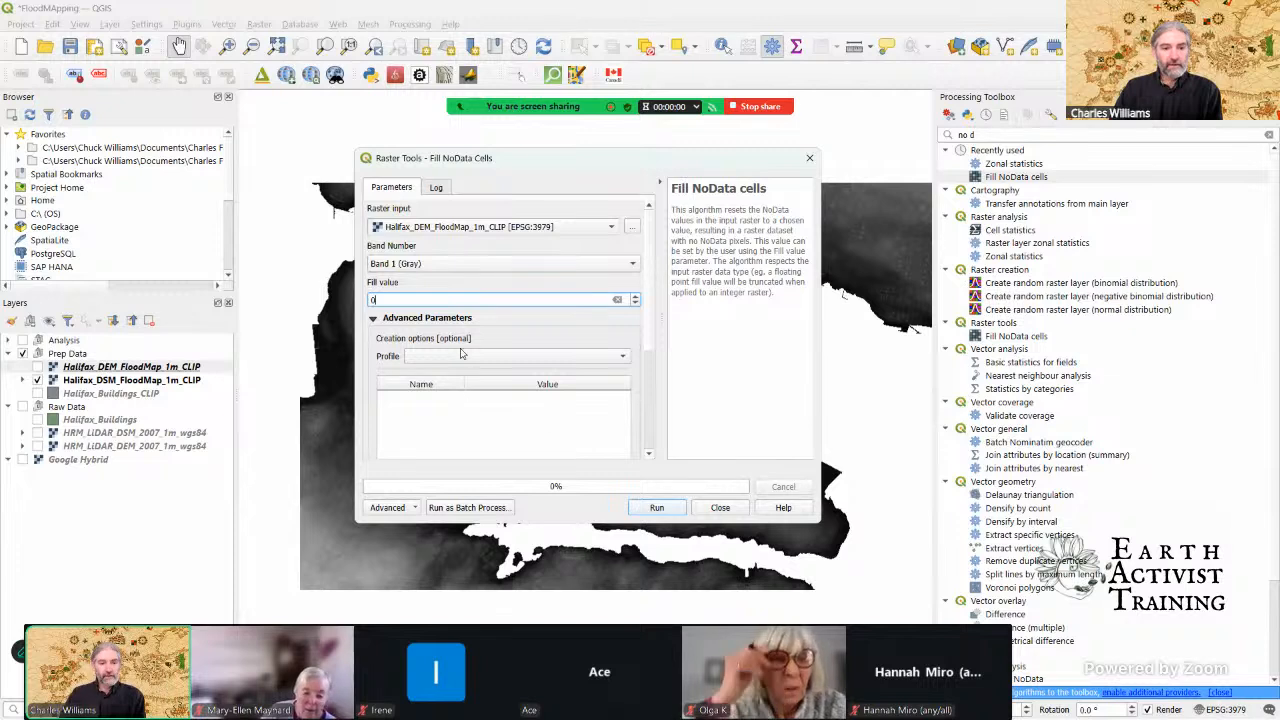
# Step: Run the Fill NoData cells tool with the output raster saved to a temporary file
pyautogui.scroll(-3, 520, 415)
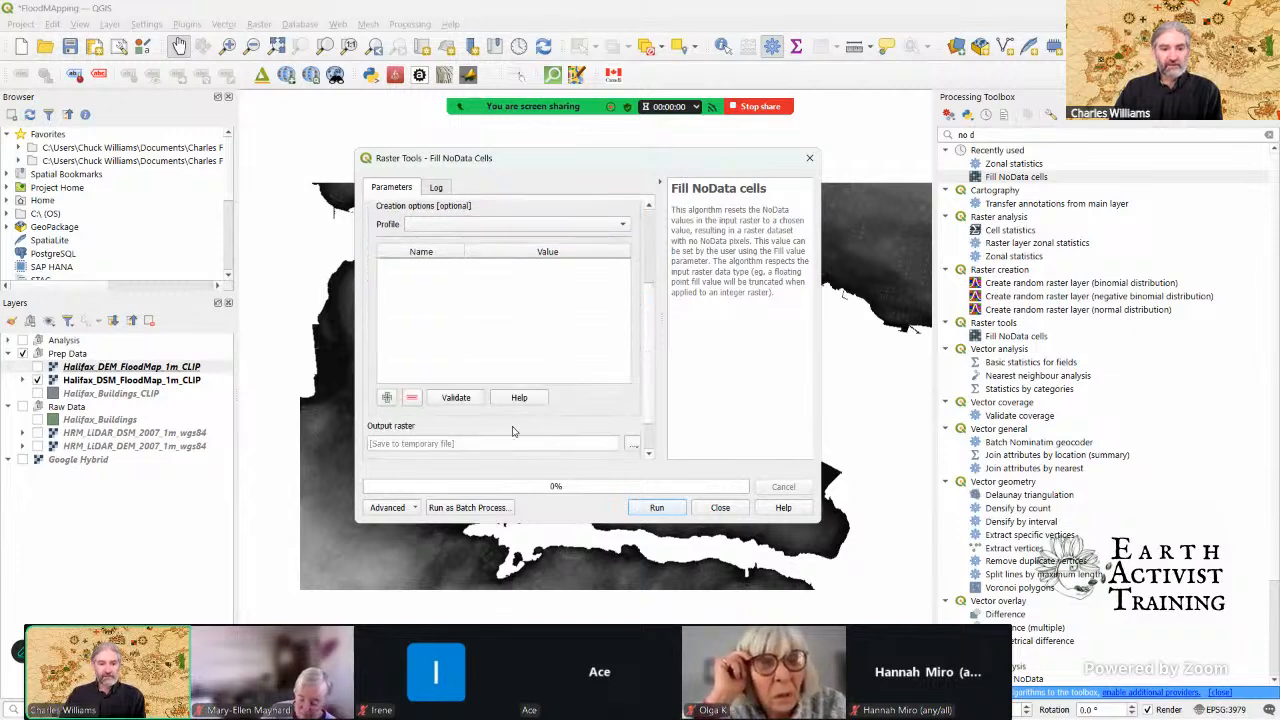
pyautogui.click(660, 510)
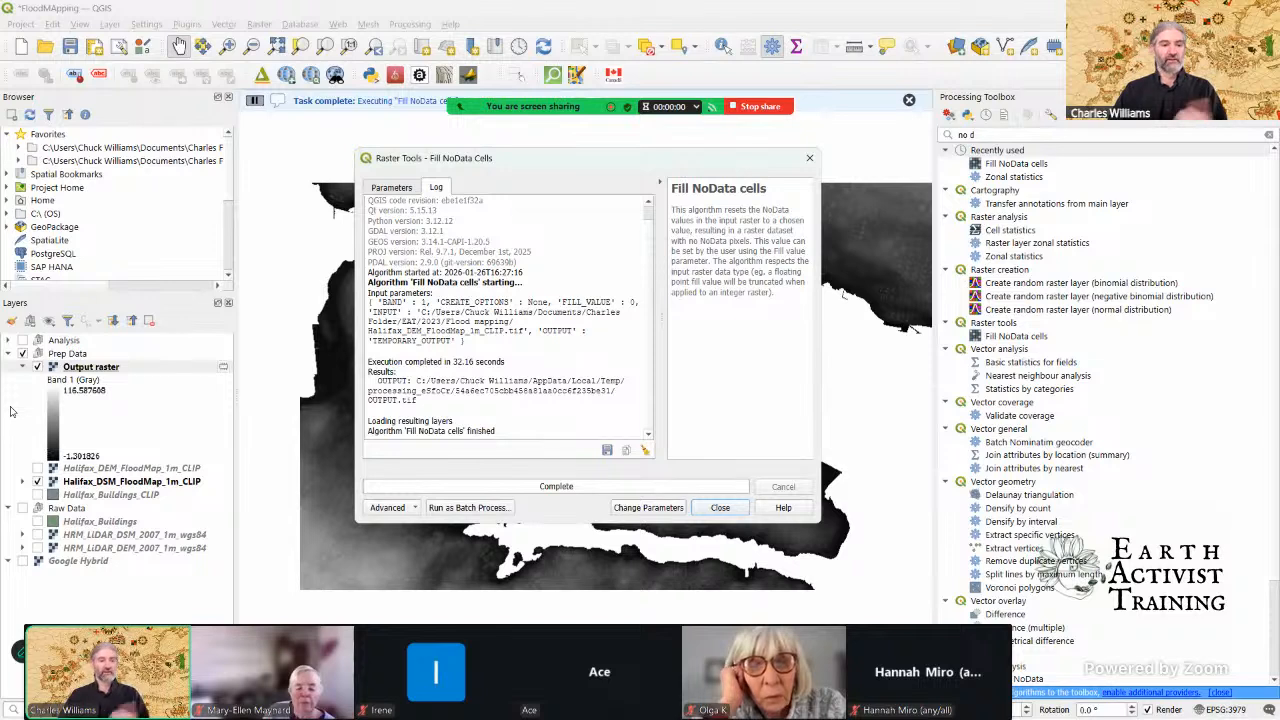
# Step: Collapse the Raw Data group and the Output raster legend, close the tool, and hide Halifax_DSM_FloodMap_1m_CLIP
pyautogui.click(10, 509)
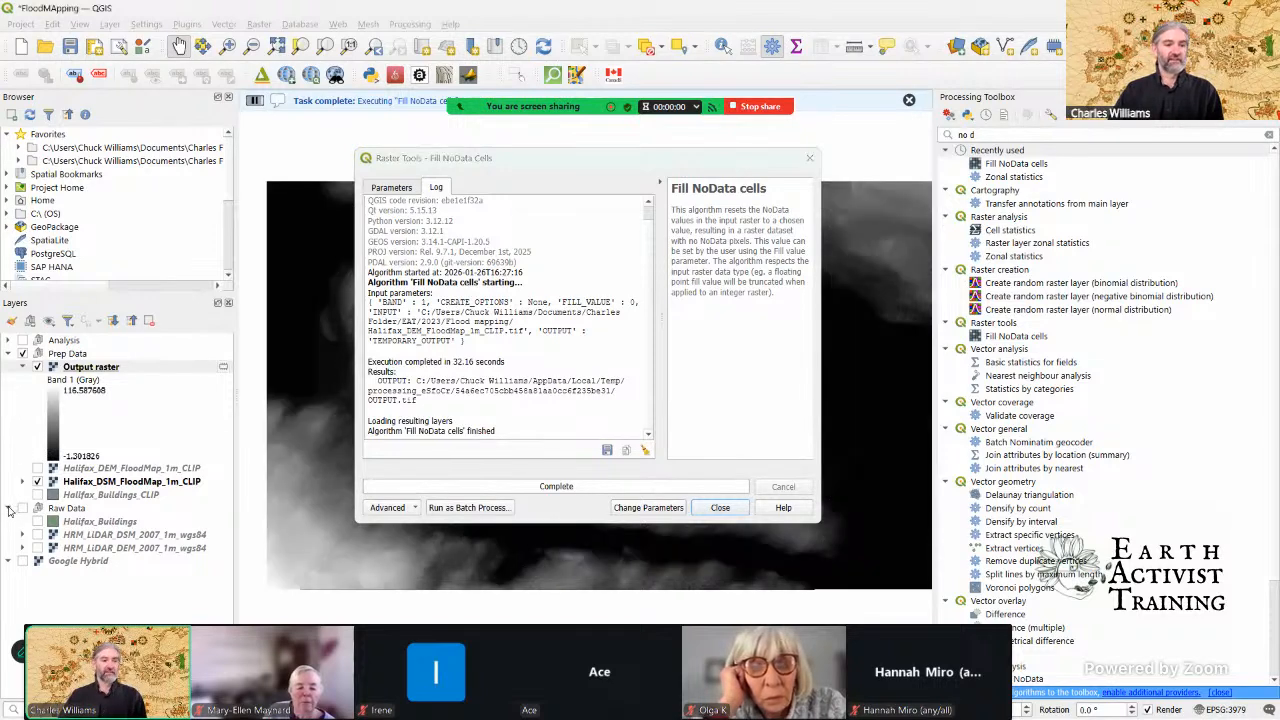
pyautogui.click(23, 367)
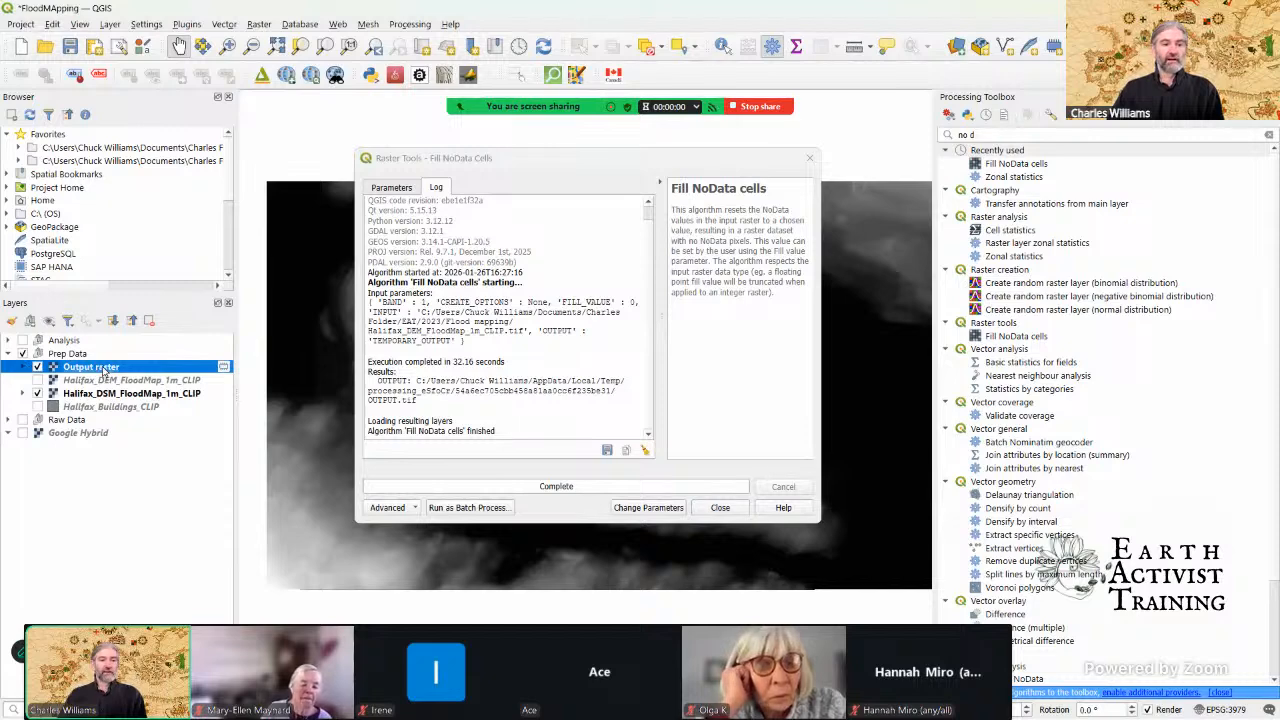
pyautogui.click(810, 160)
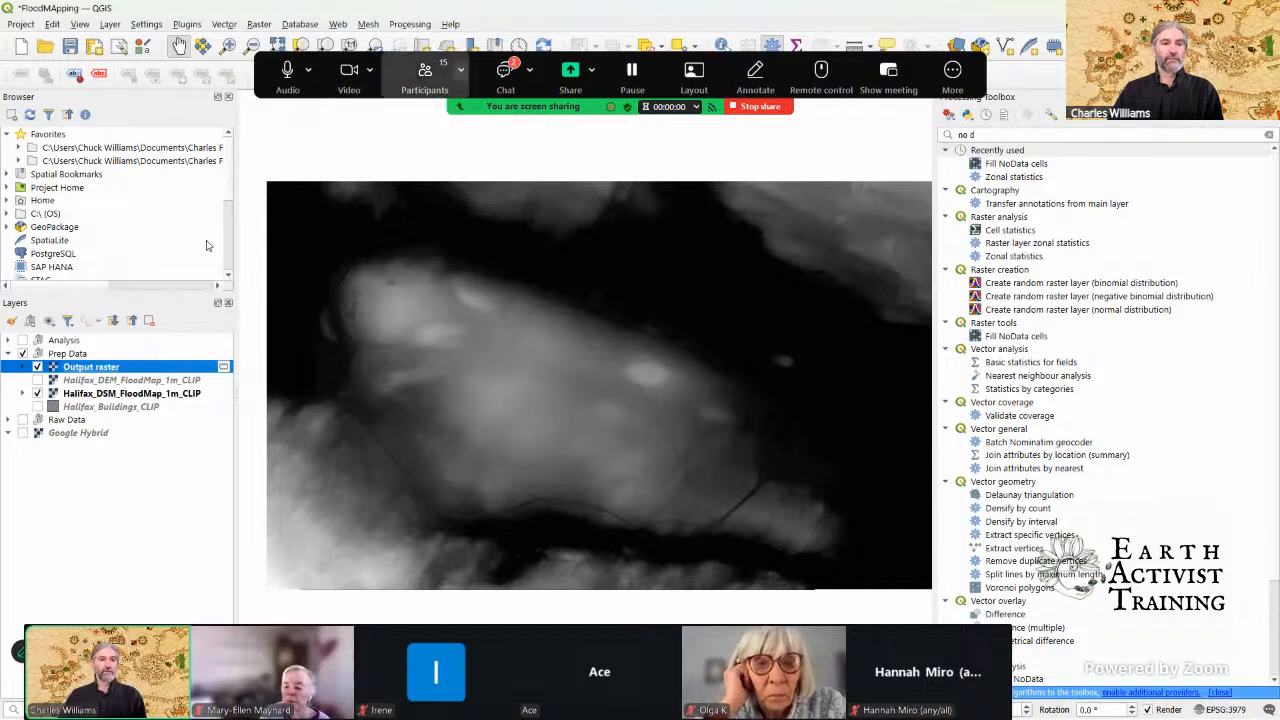
pyautogui.click(37, 396)
# Step: Read the newest messages in the Zoom meeting chat and close it
pyautogui.click(507, 76)
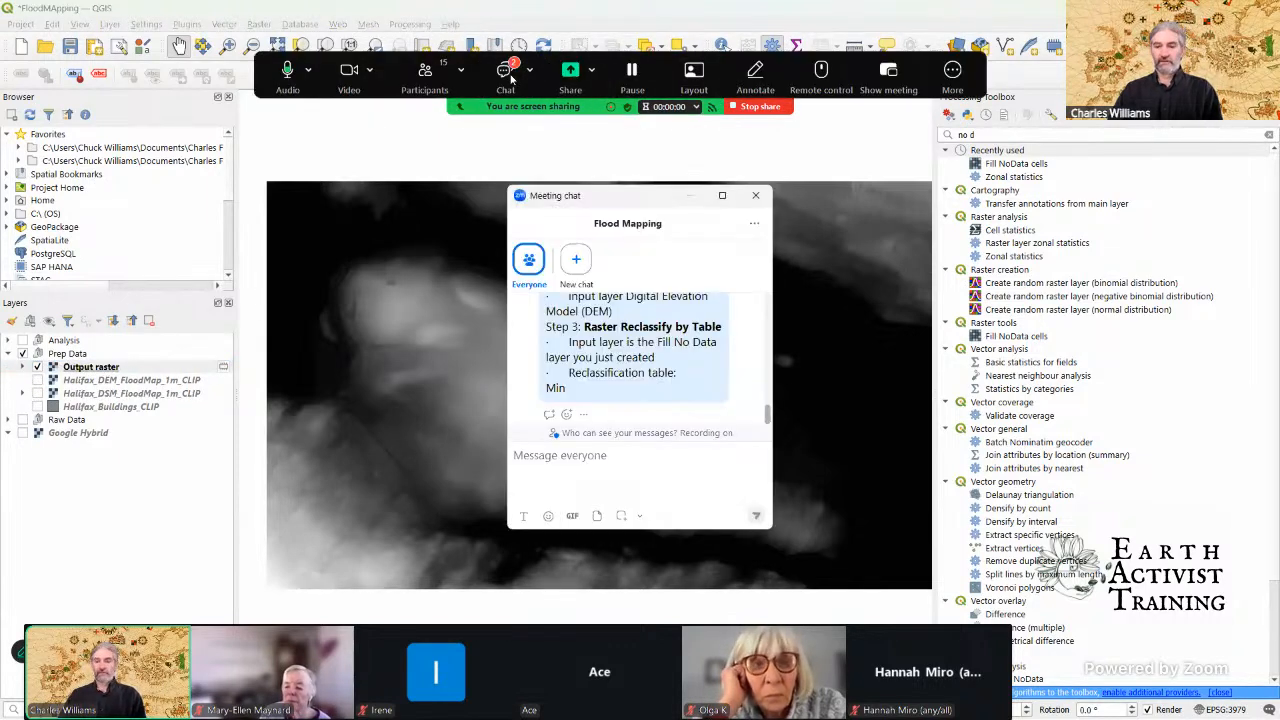
pyautogui.scroll(-5, 630, 405)
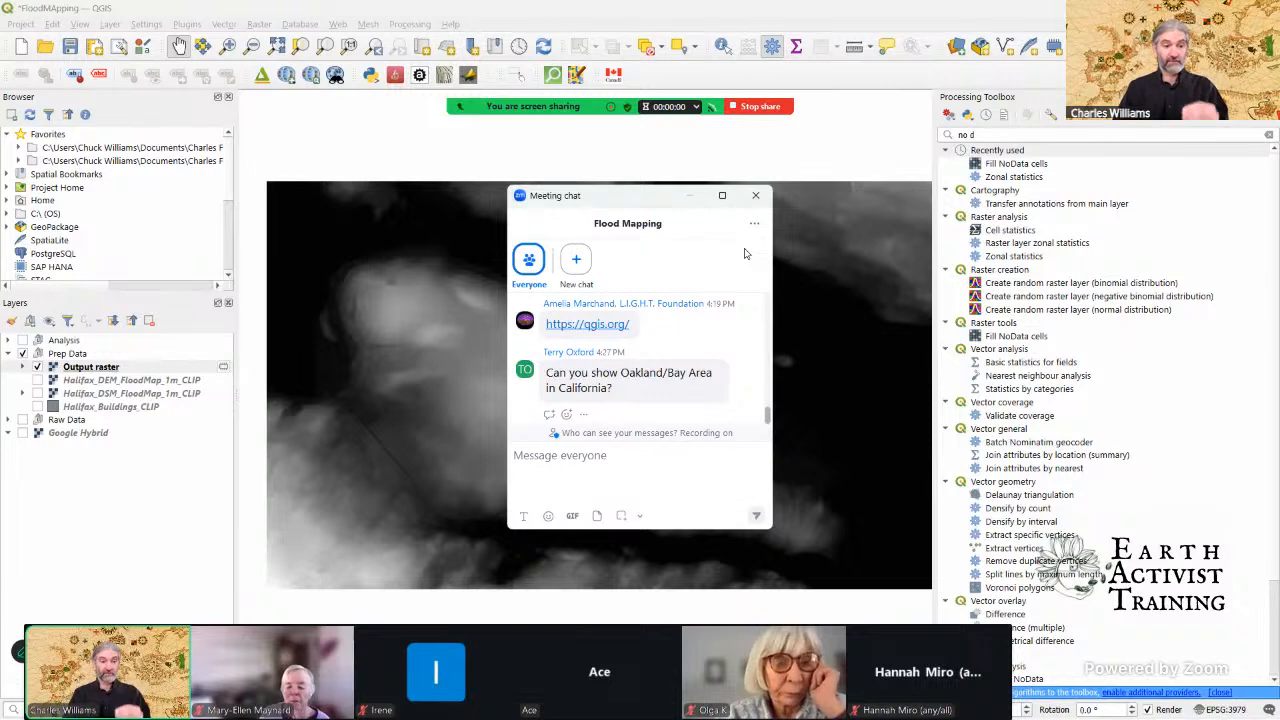
pyautogui.click(755, 195)
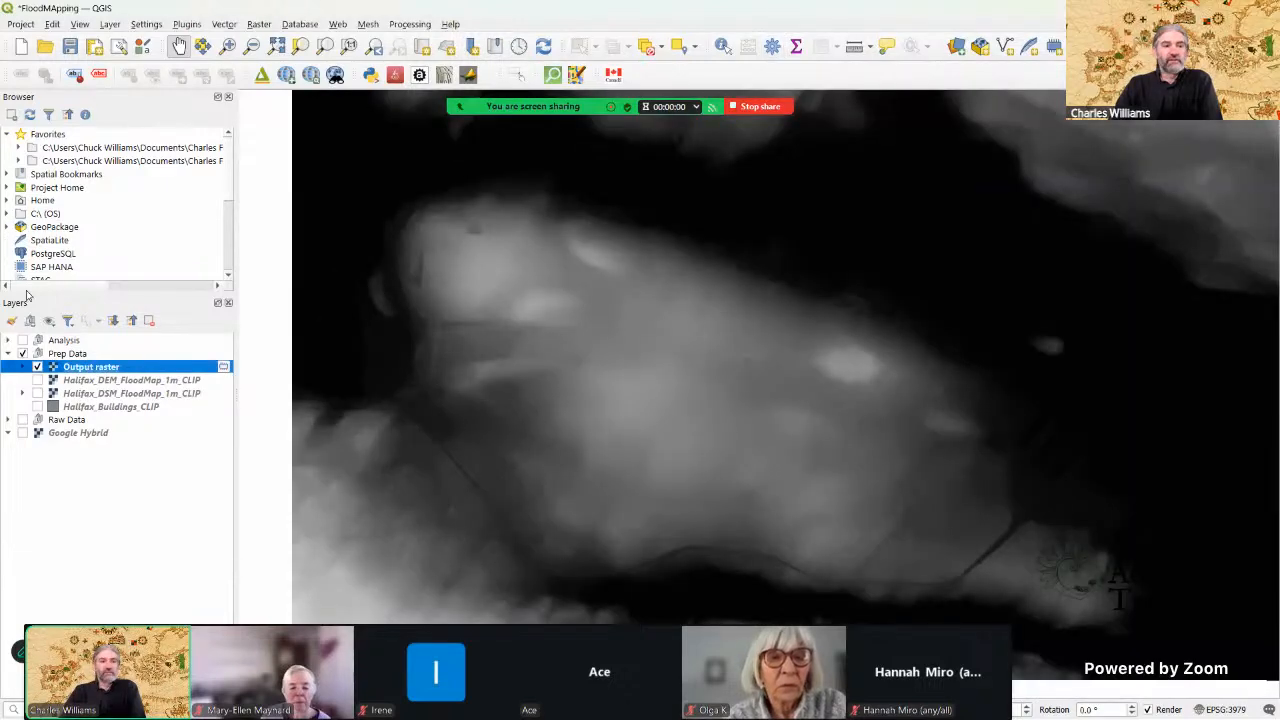
# Step: Style the filled Output raster with the Hillshade renderer
pyautogui.click(15, 321)
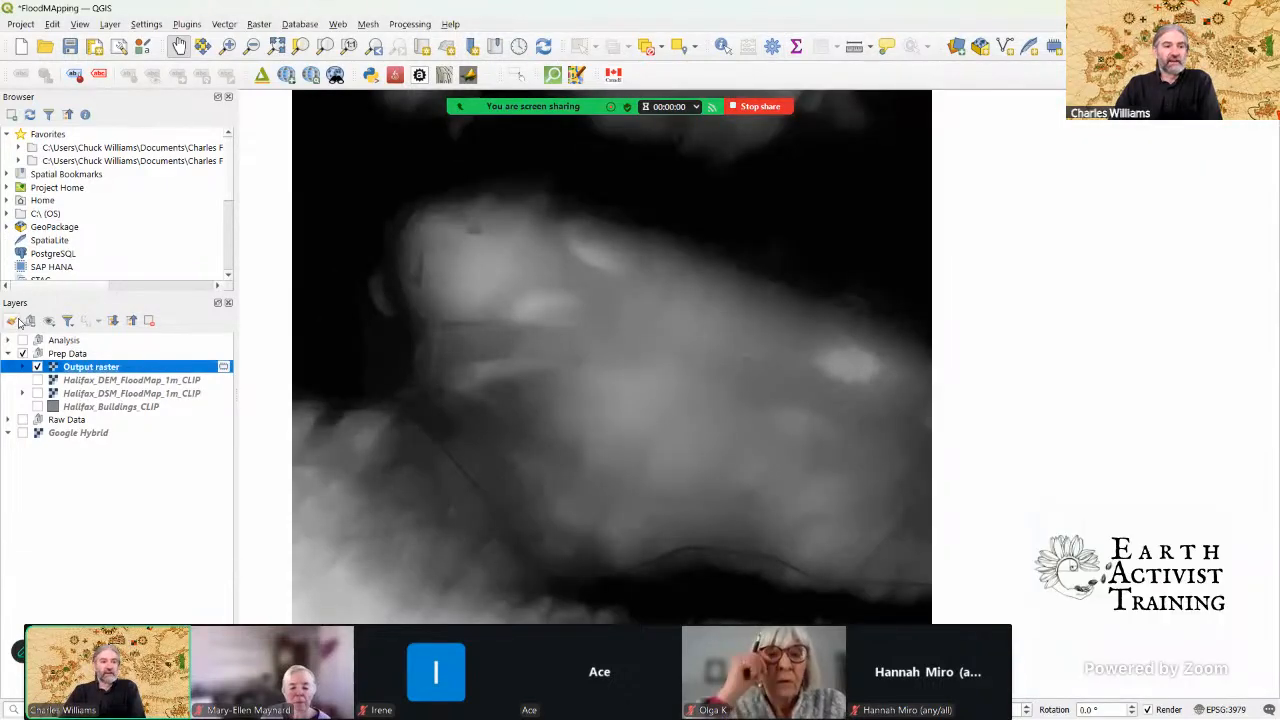
pyautogui.click(15, 321)
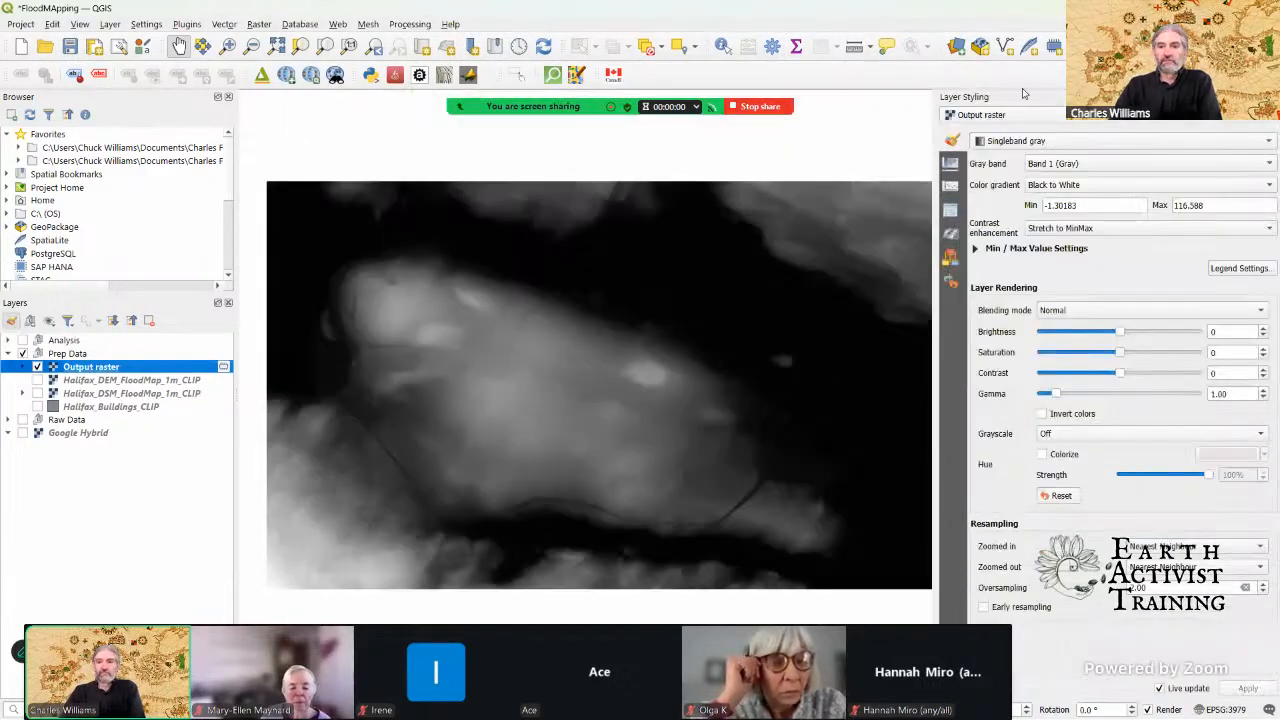
pyautogui.click(1075, 146)
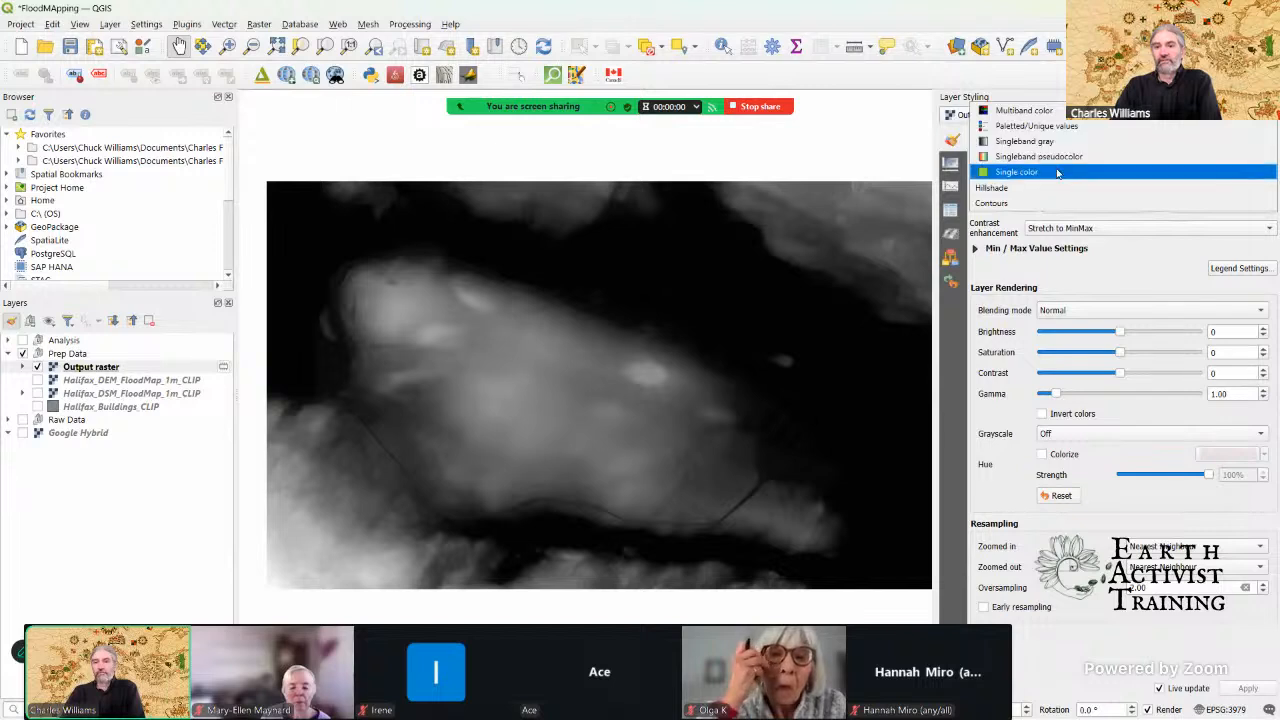
pyautogui.click(1055, 186)
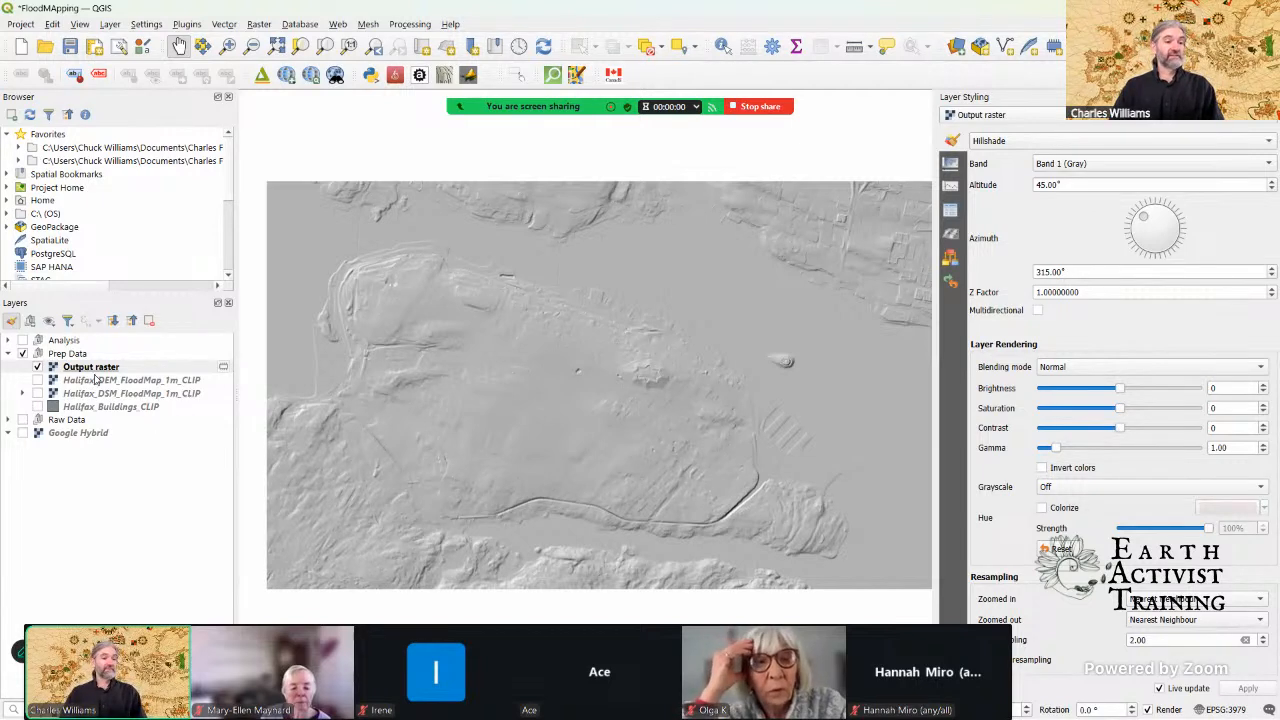
# Step: Close the layer styling and open the Reclassify by table tool by searching the Processing Toolbox for "raster recla"
pyautogui.click(67, 370)
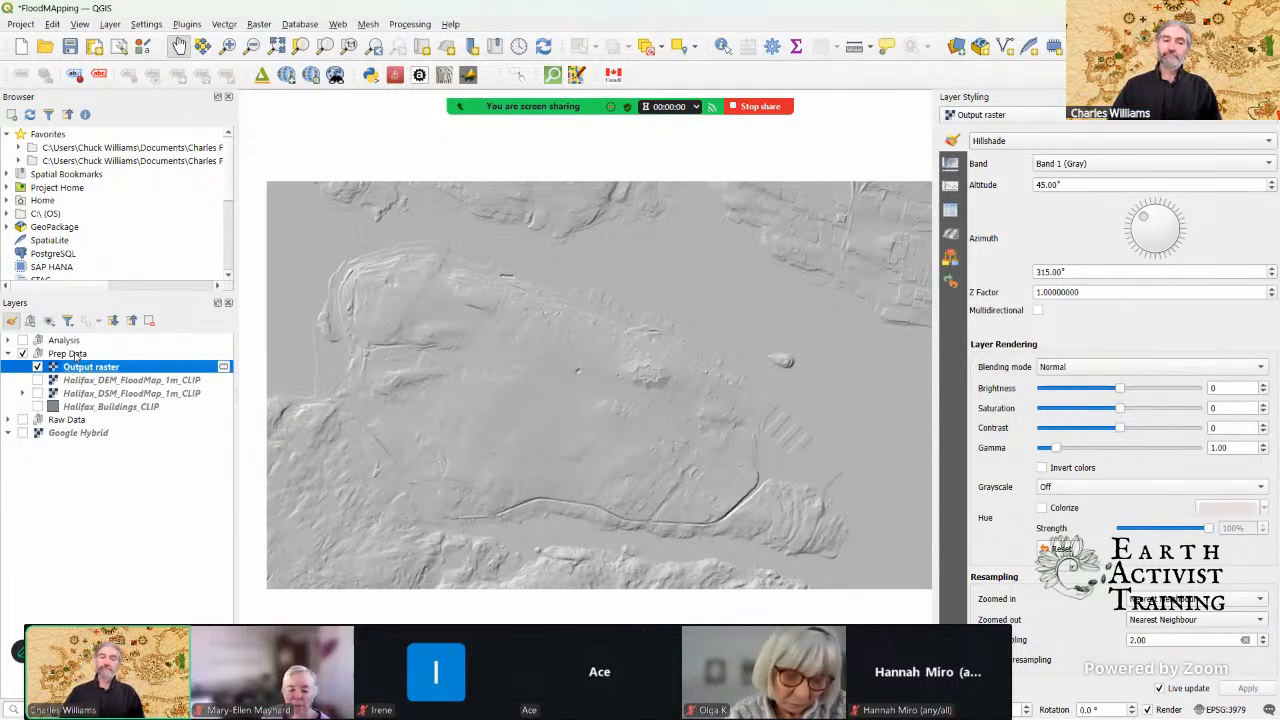
pyautogui.click(404, 24)
pyautogui.click(413, 44)
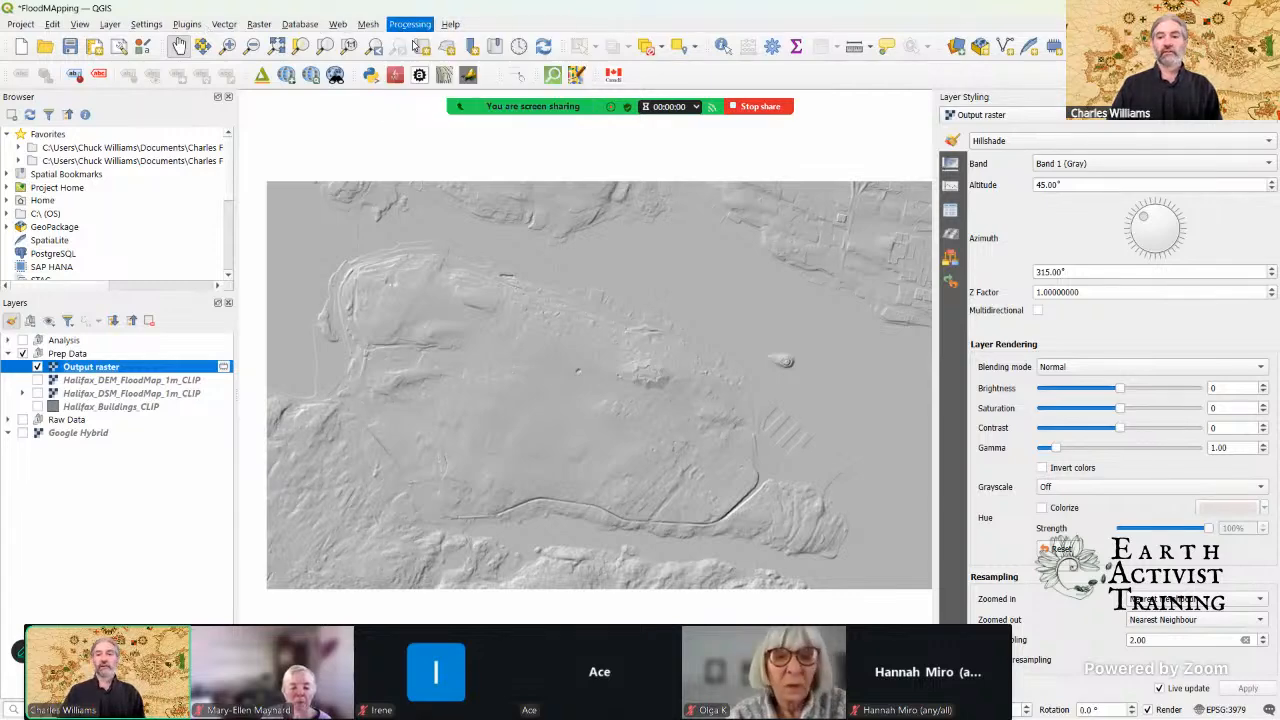
pyautogui.click(1274, 97)
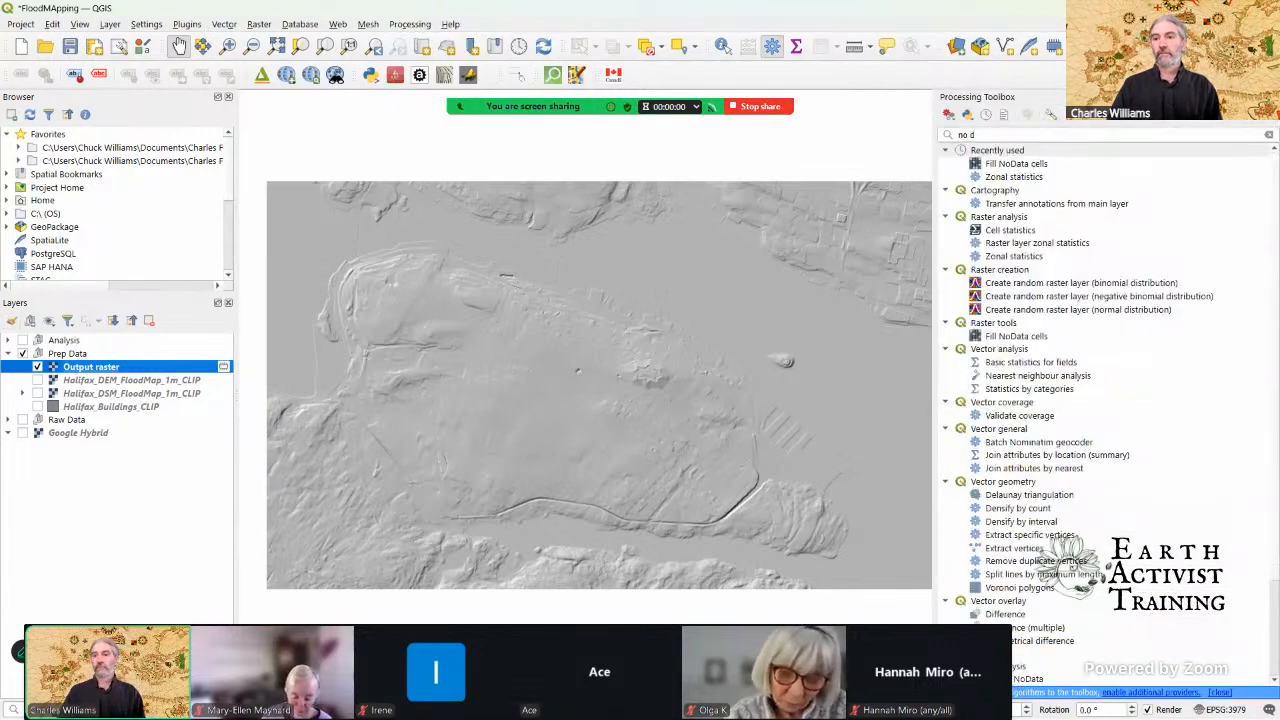
pyautogui.moveTo(1092, 136); pyautogui.dragTo(952, 136)
pyautogui.click(991, 137)
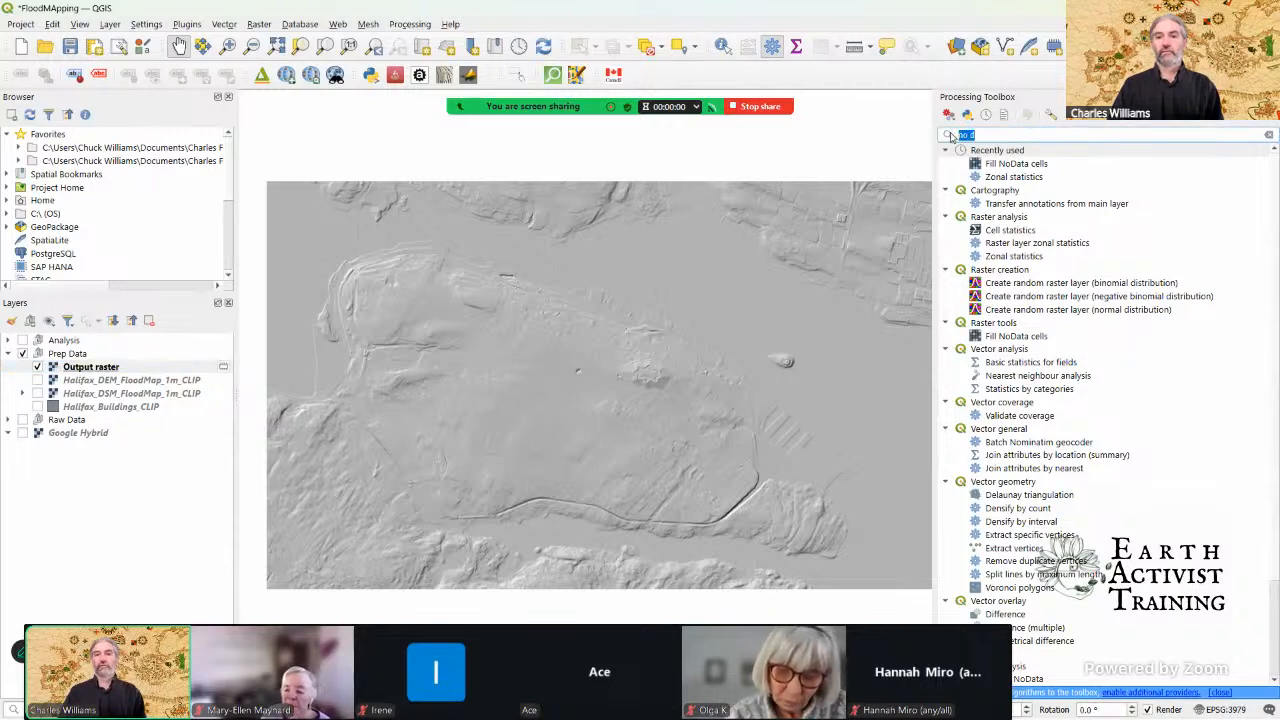
pyautogui.press('BackSpace')
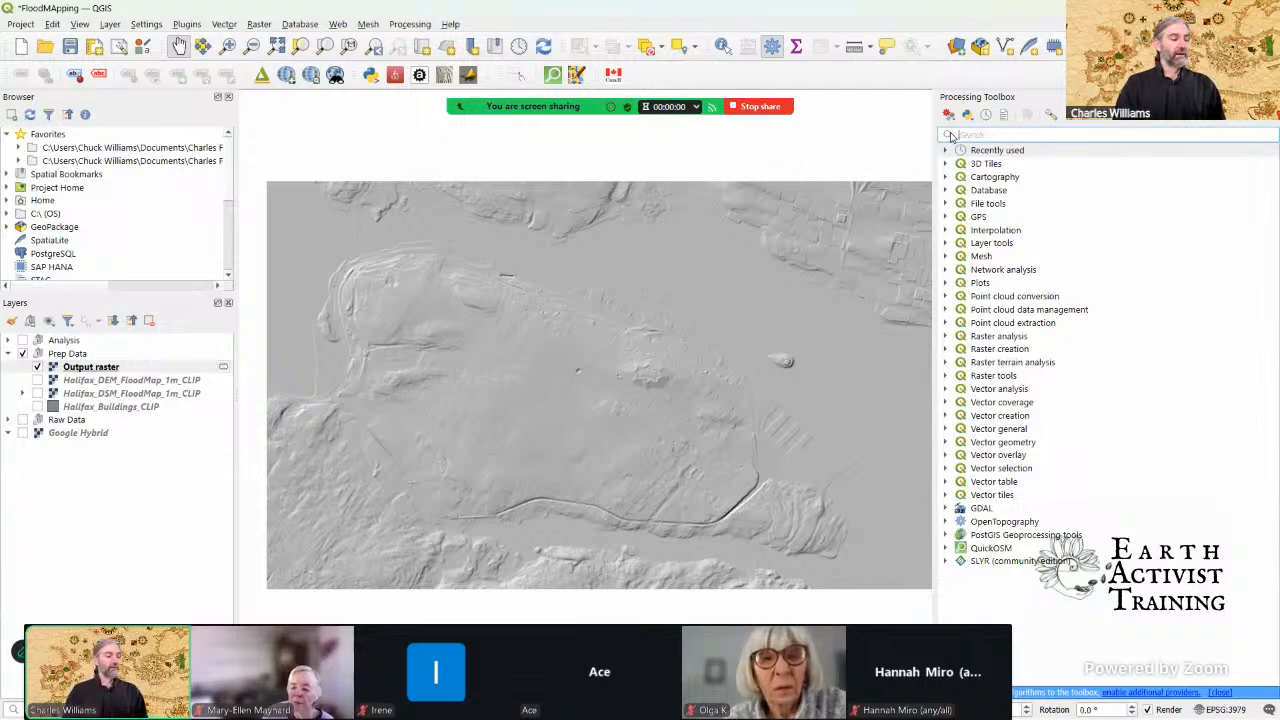
pyautogui.write('ra')
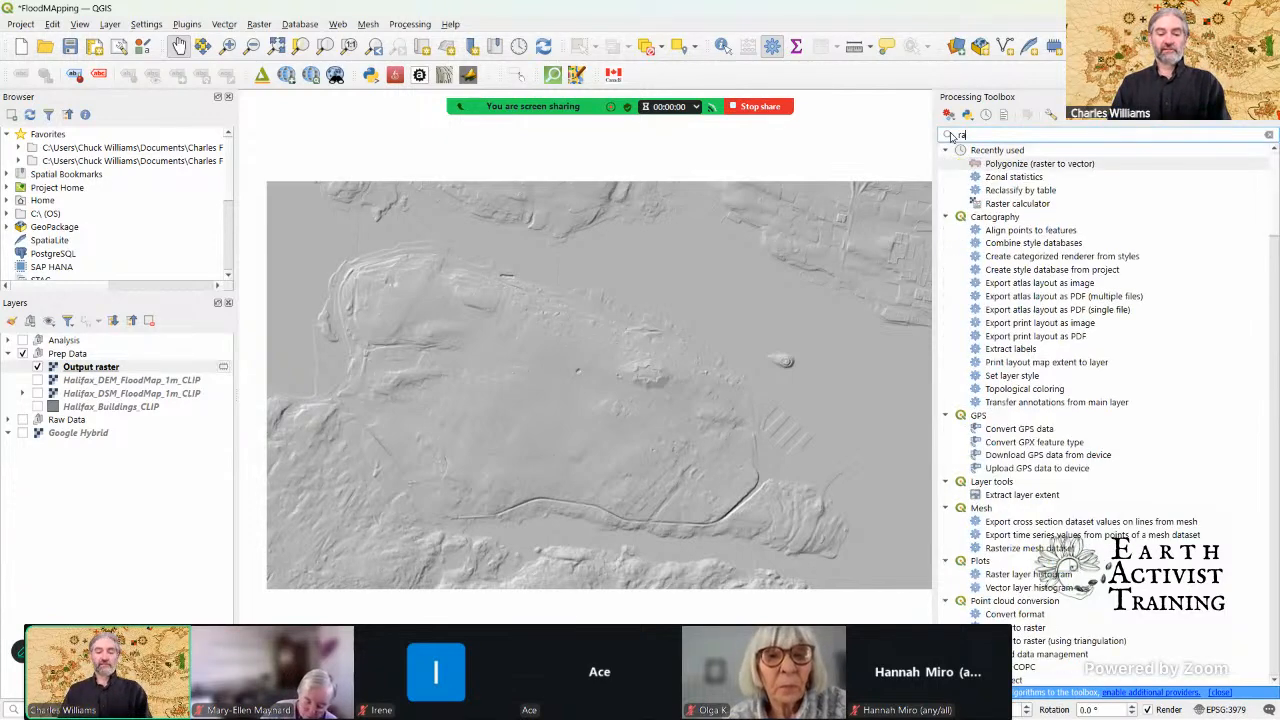
pyautogui.write('ster recla')
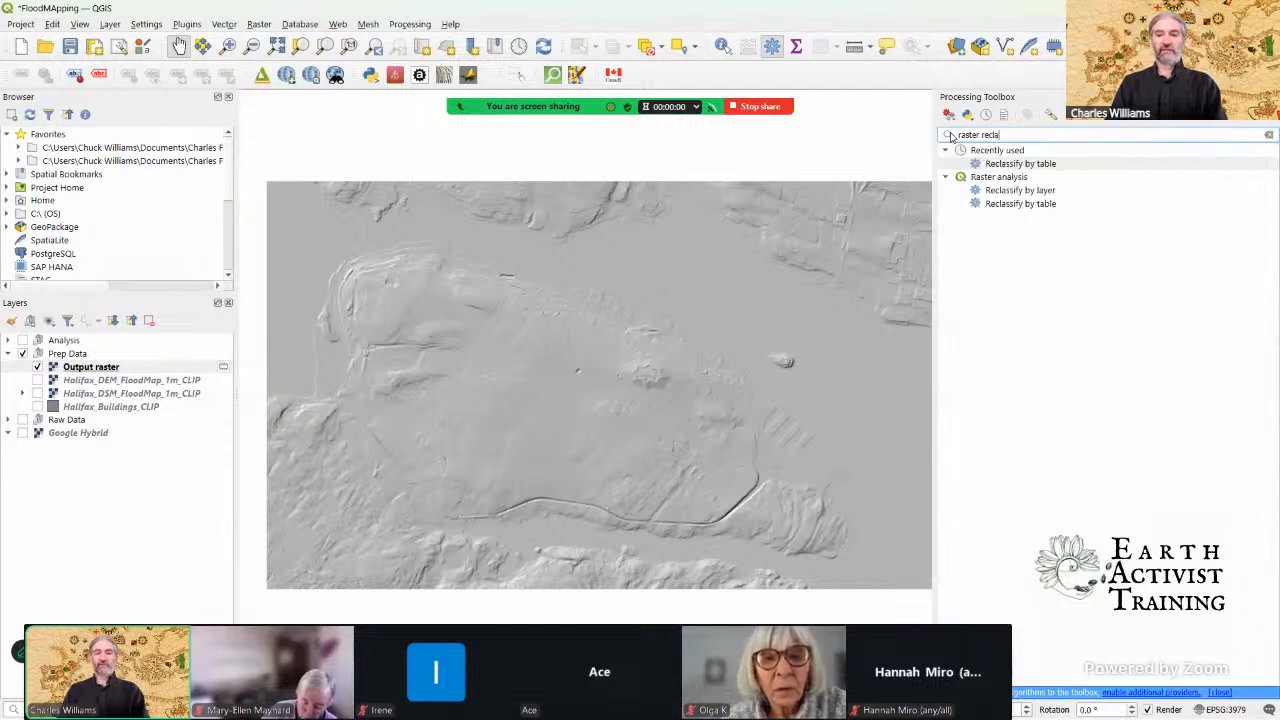
pyautogui.click(1061, 167)
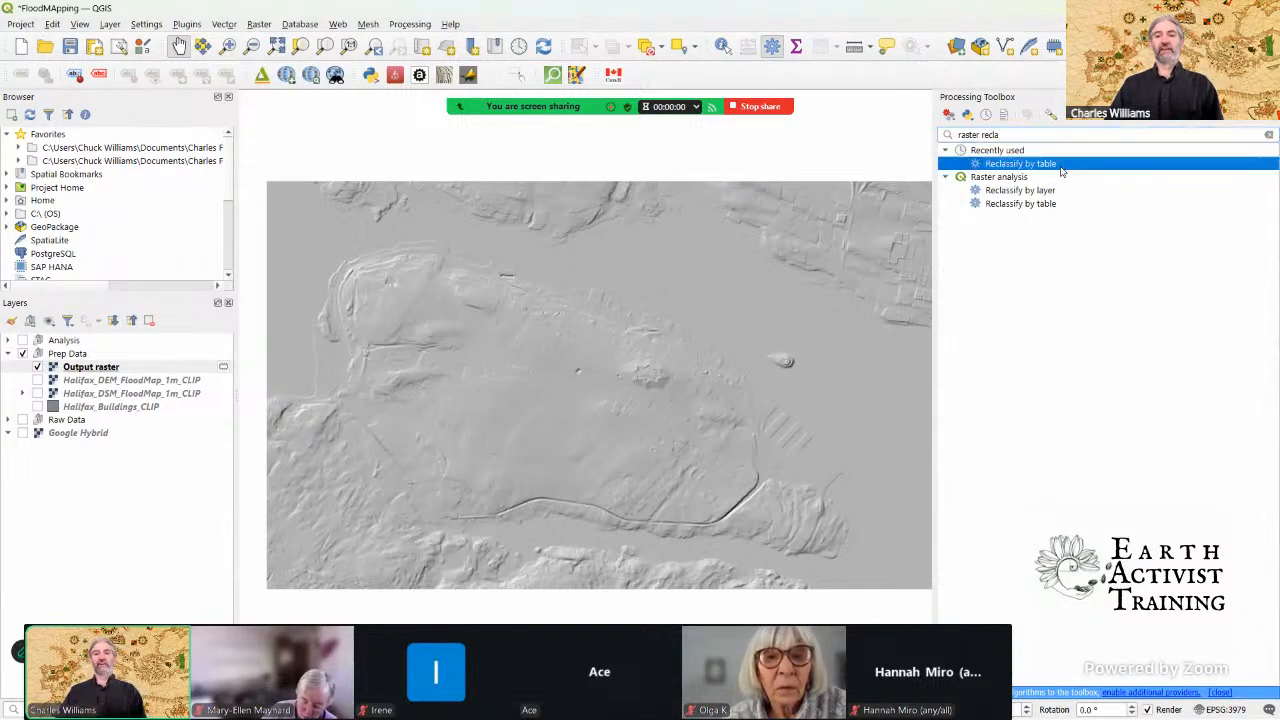
pyautogui.doubleClick(1061, 167)
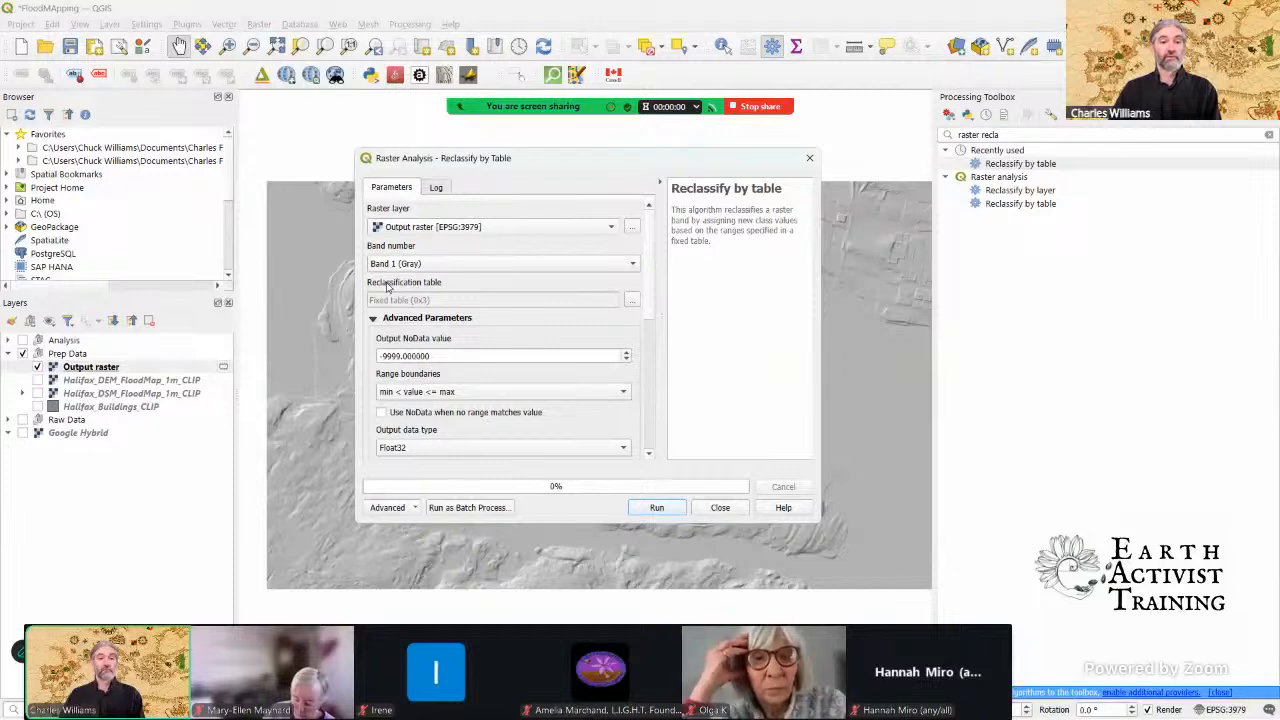
# Step: Add a first row to the reclassification table with minimum -10, maximum 0 and value 0
pyautogui.click(630, 300)
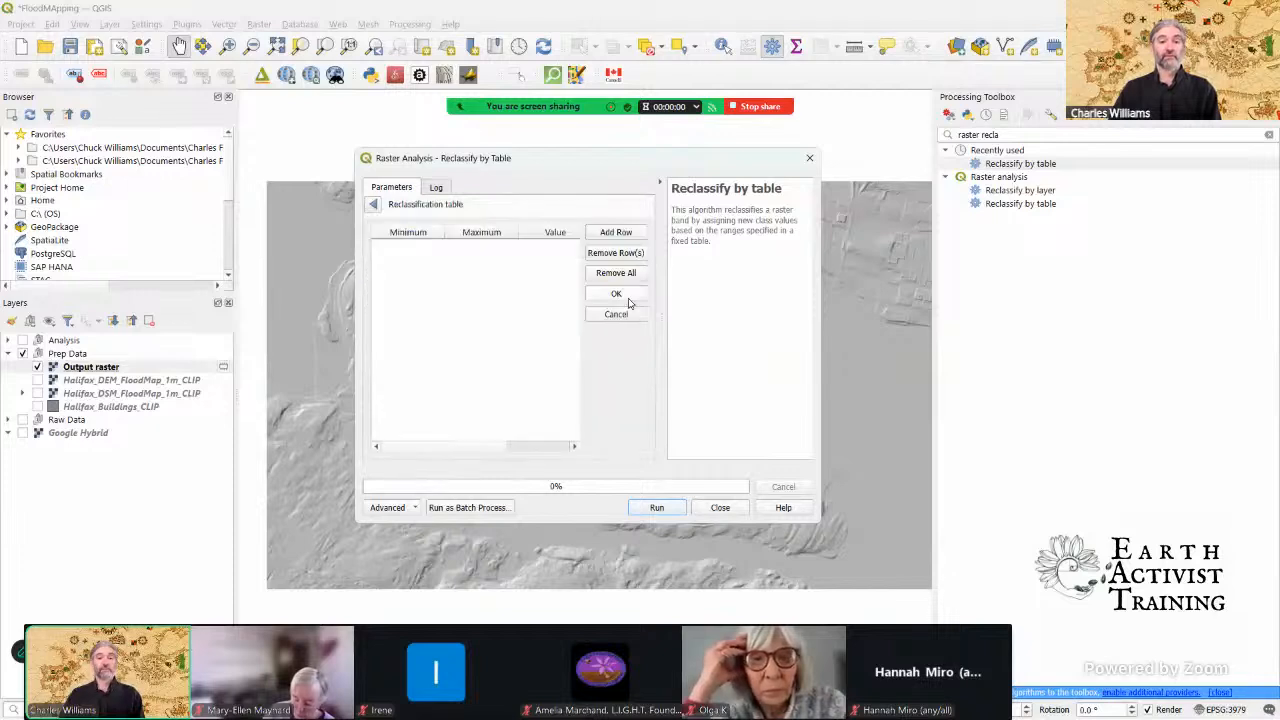
pyautogui.click(373, 204)
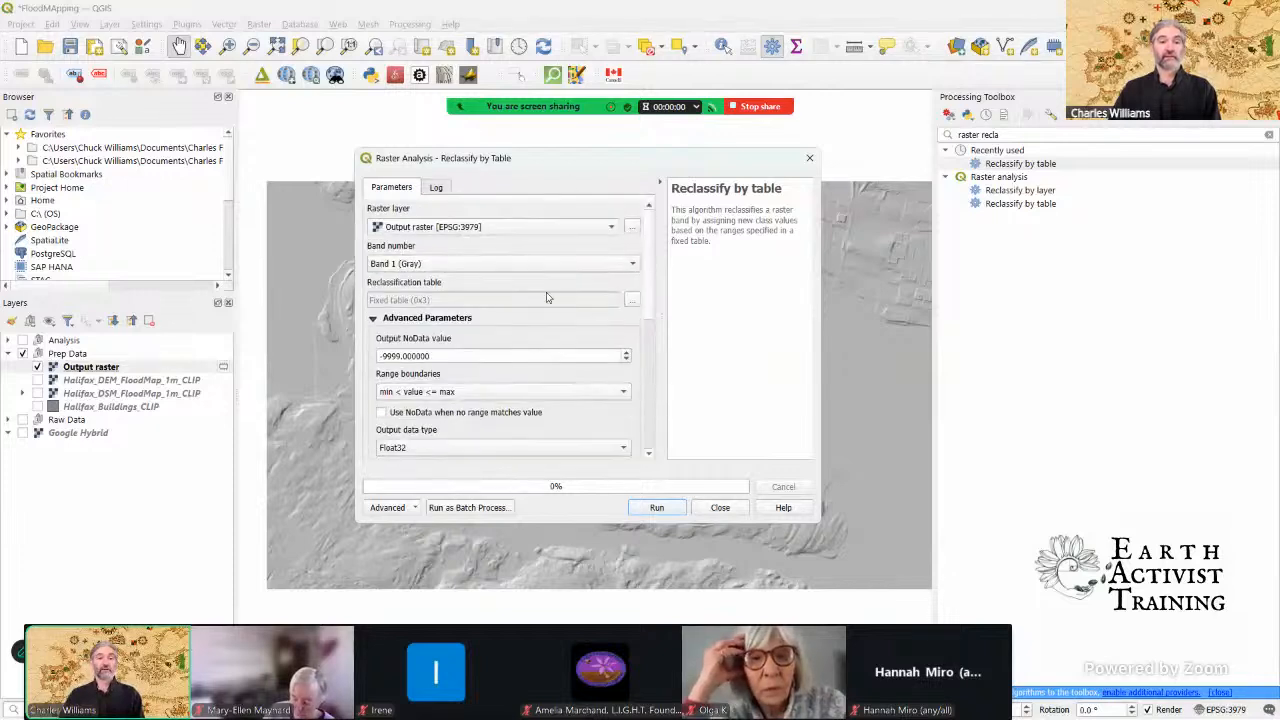
pyautogui.click(632, 307)
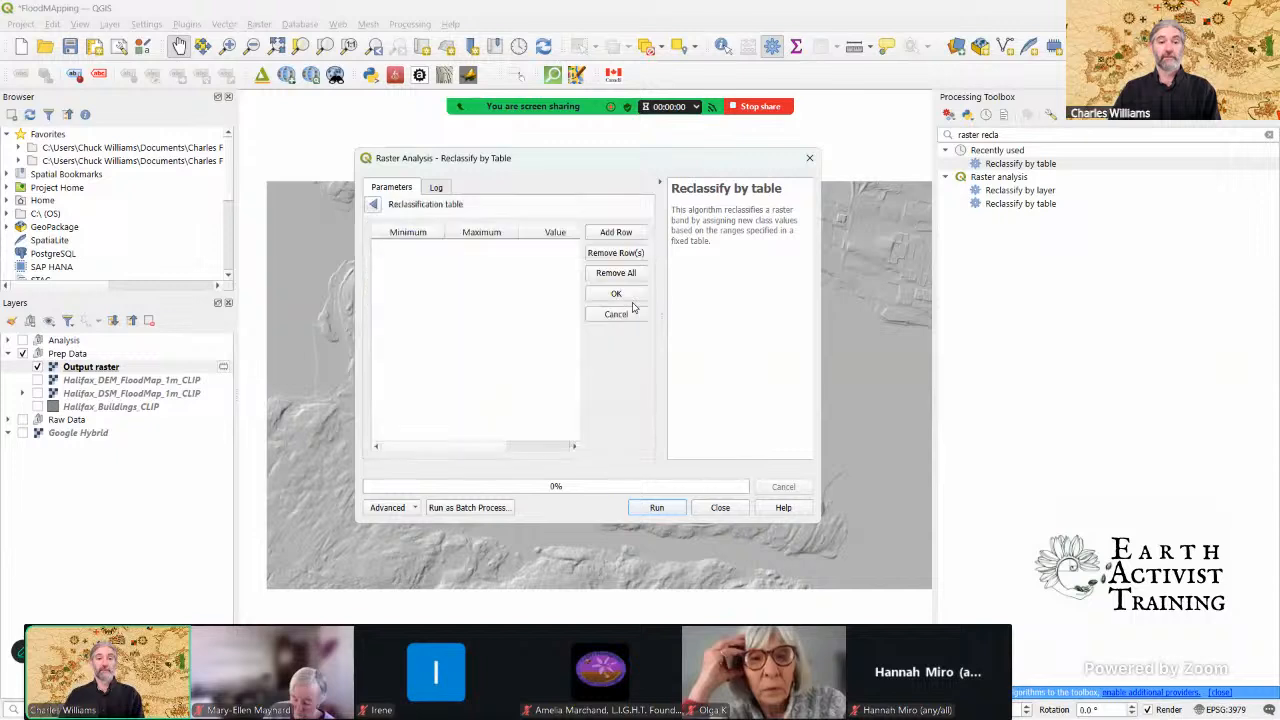
pyautogui.click(620, 233)
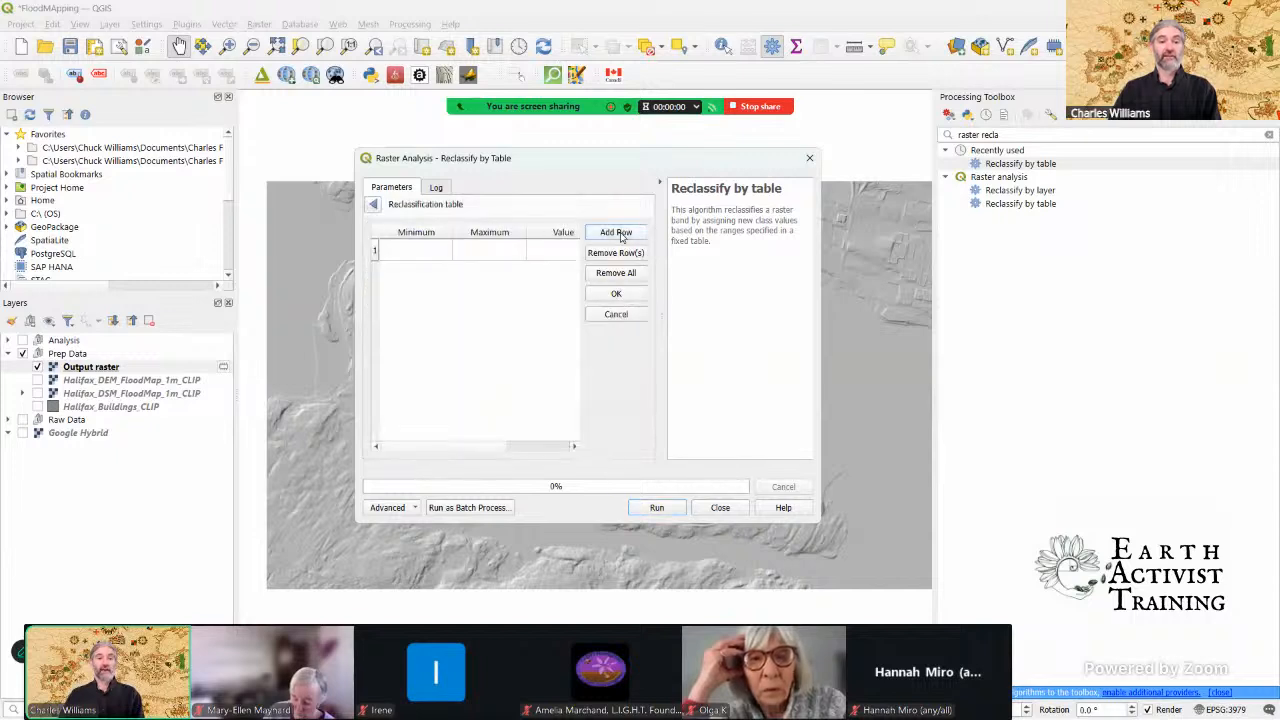
pyautogui.click(431, 249)
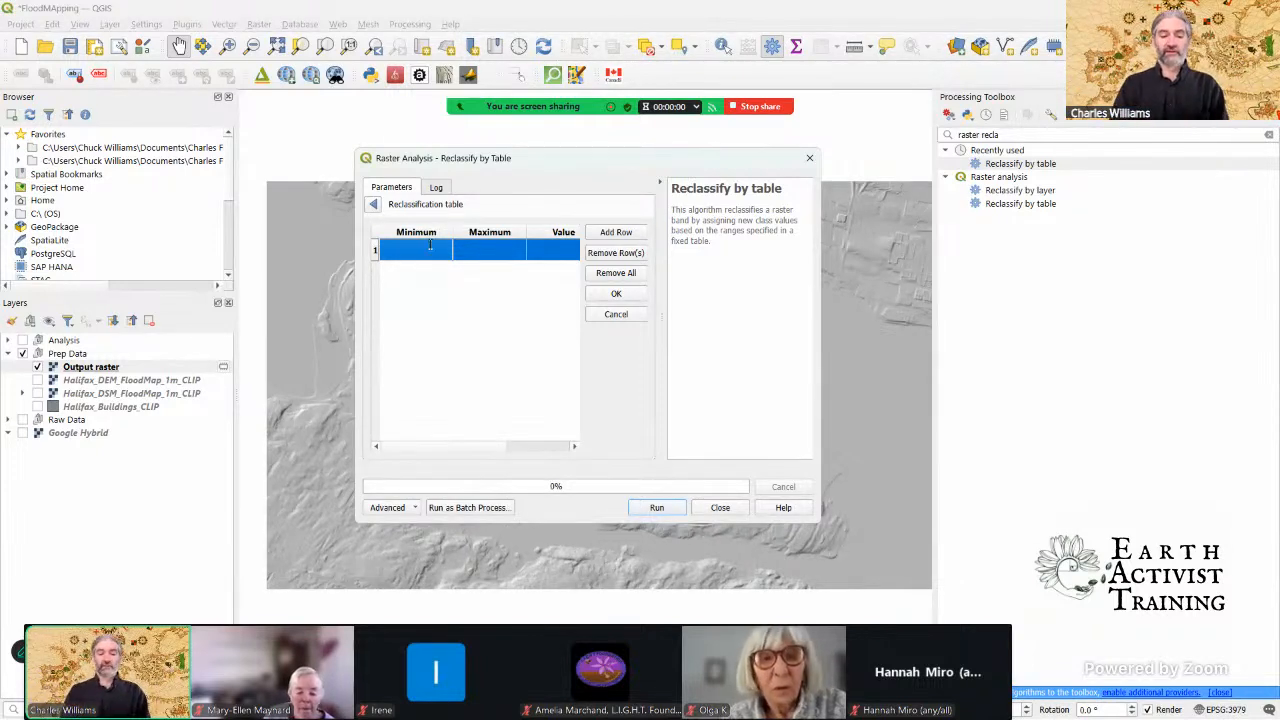
pyautogui.write('-10')
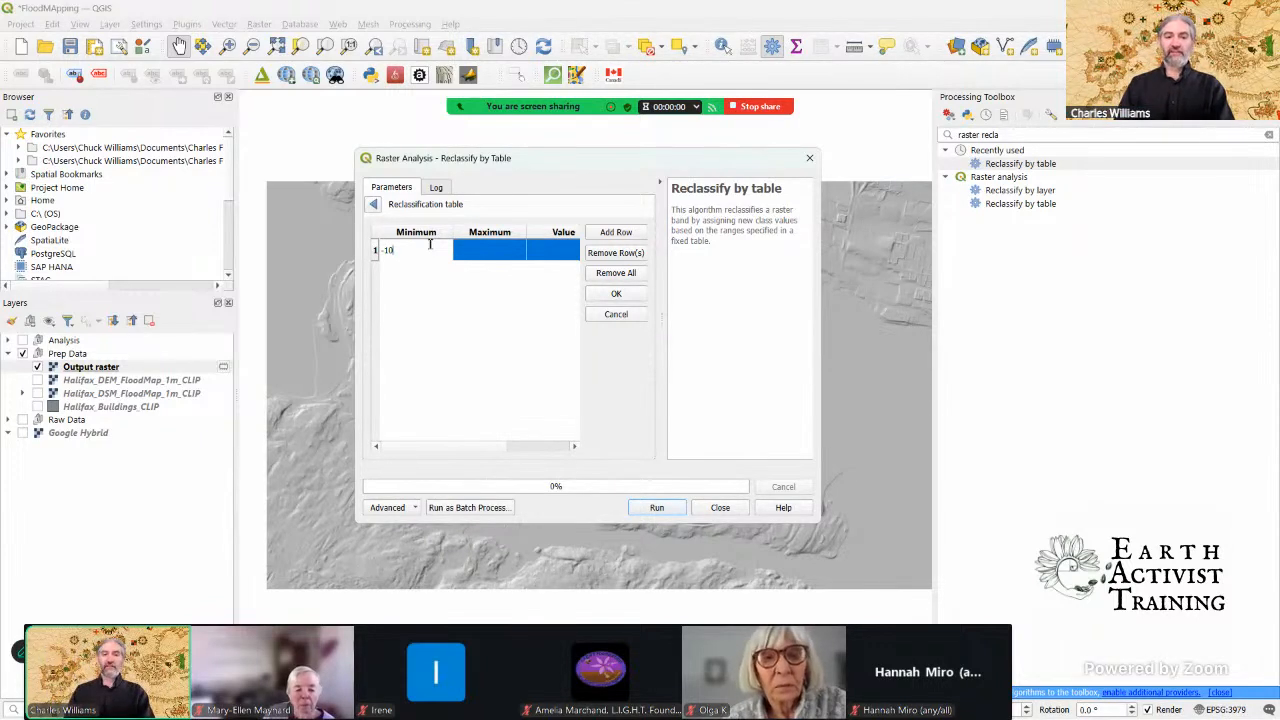
pyautogui.click(479, 253)
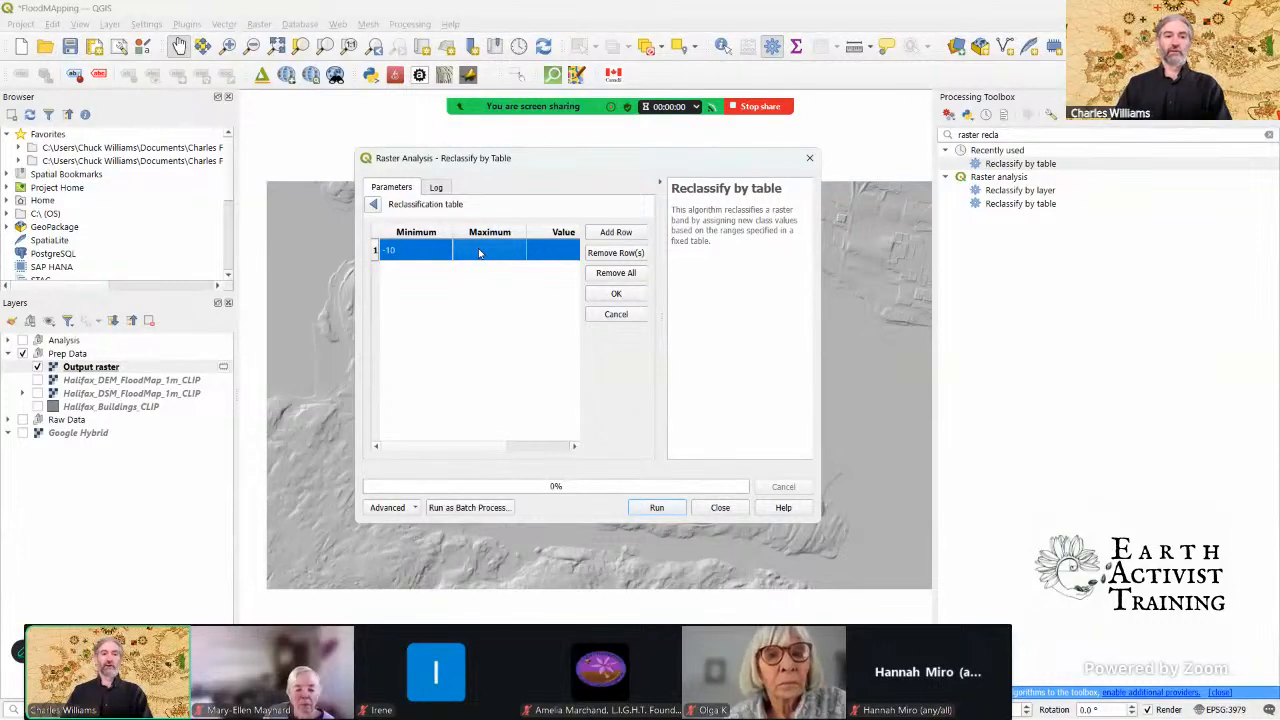
pyautogui.write('0')
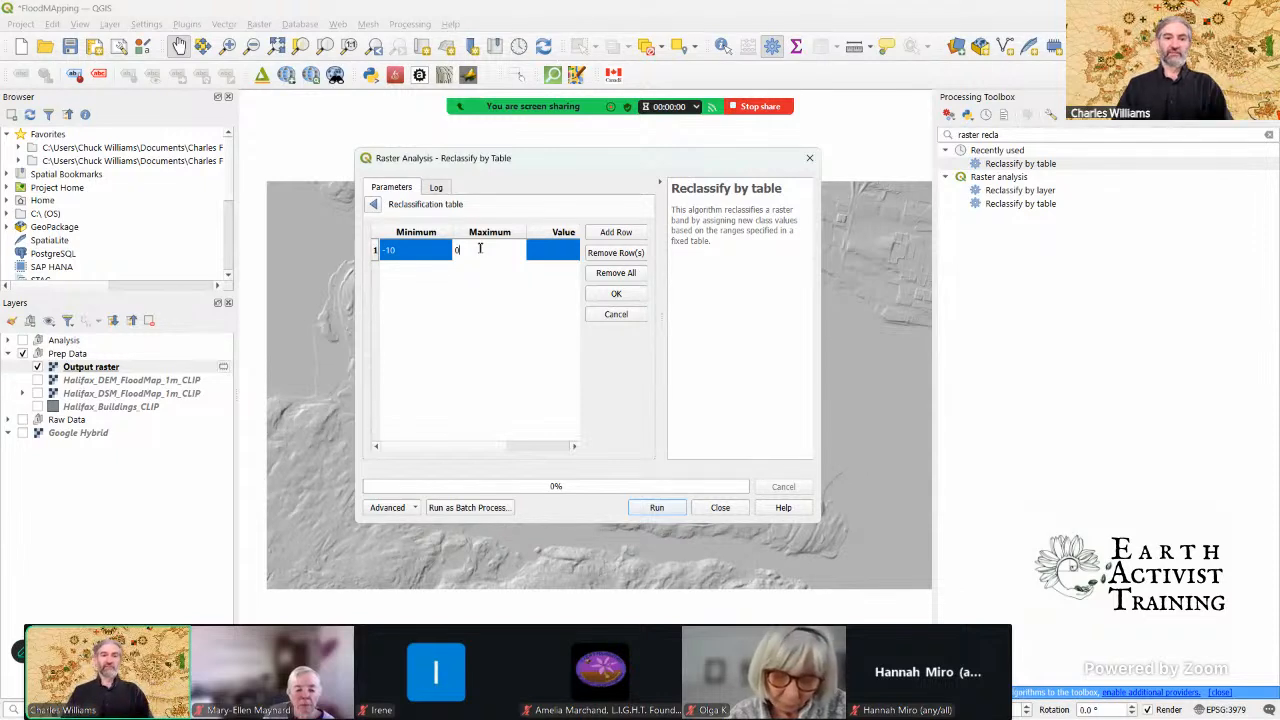
pyautogui.click(552, 254)
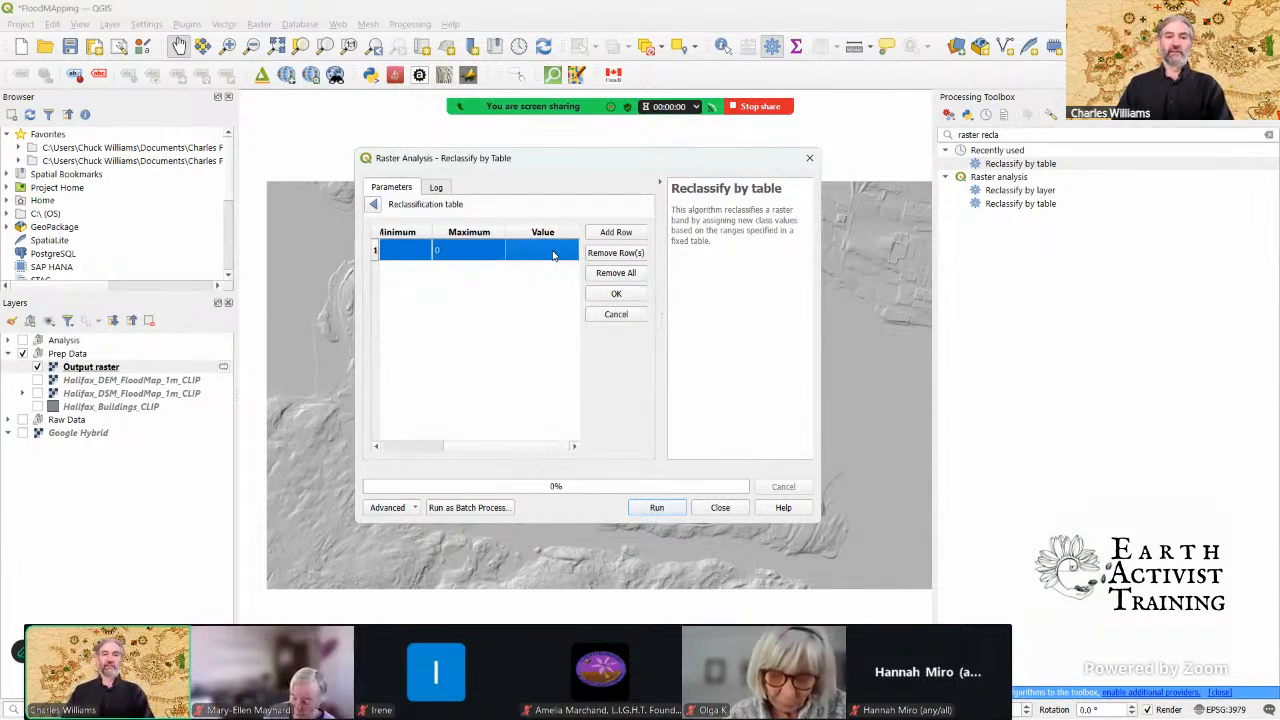
pyautogui.doubleClick(552, 252)
pyautogui.write('0')
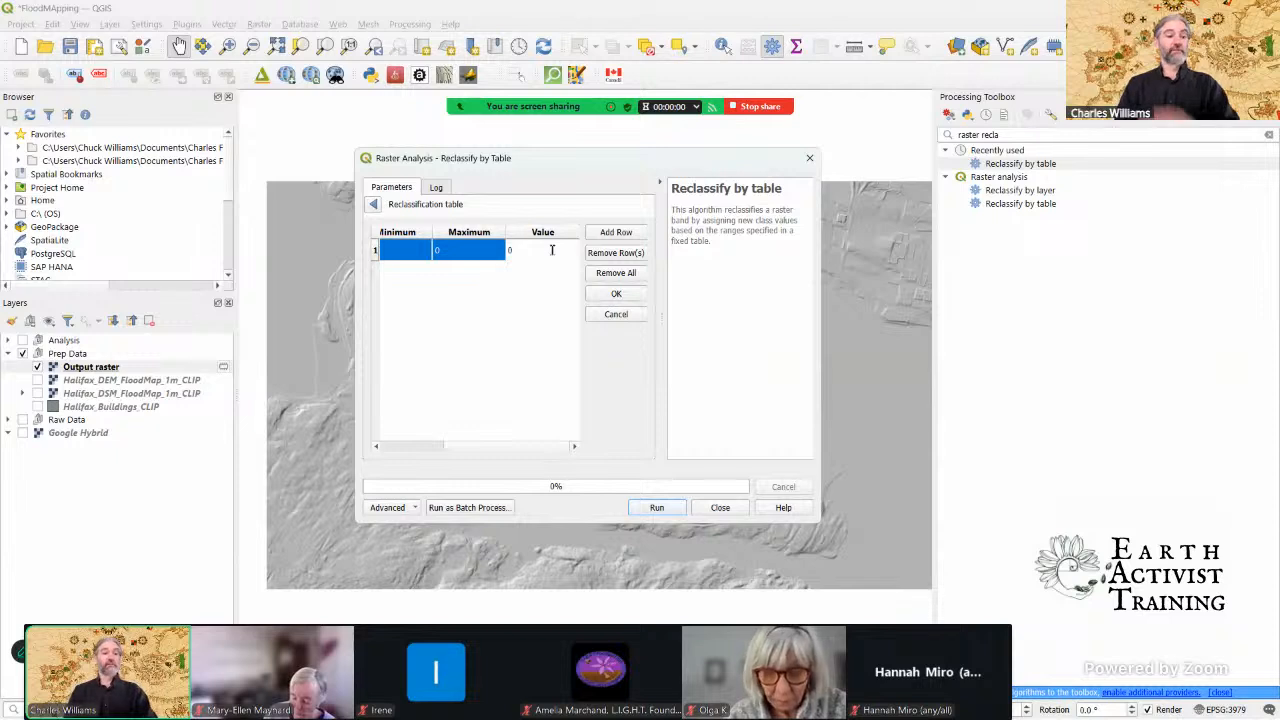
# Step: Add a second row to the reclassification table with minimum 0, maximum 1 and value 1
pyautogui.click(617, 236)
pyautogui.click(424, 275)
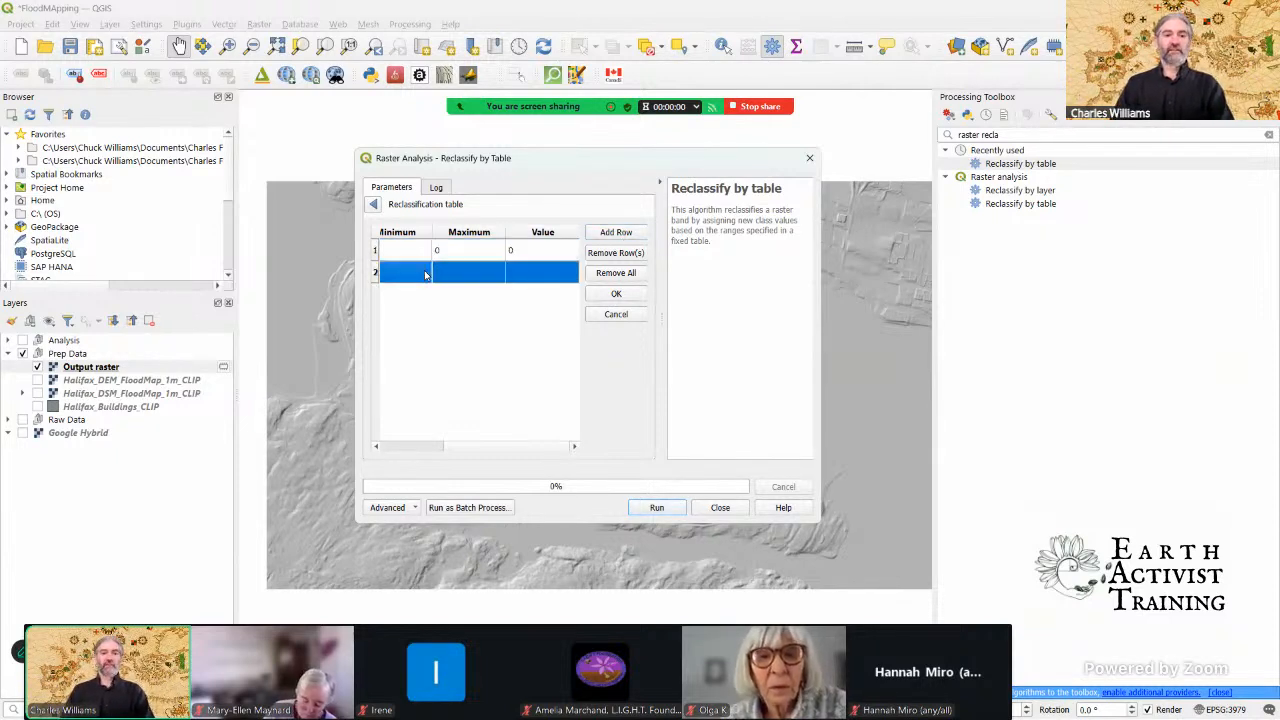
pyautogui.write('0')
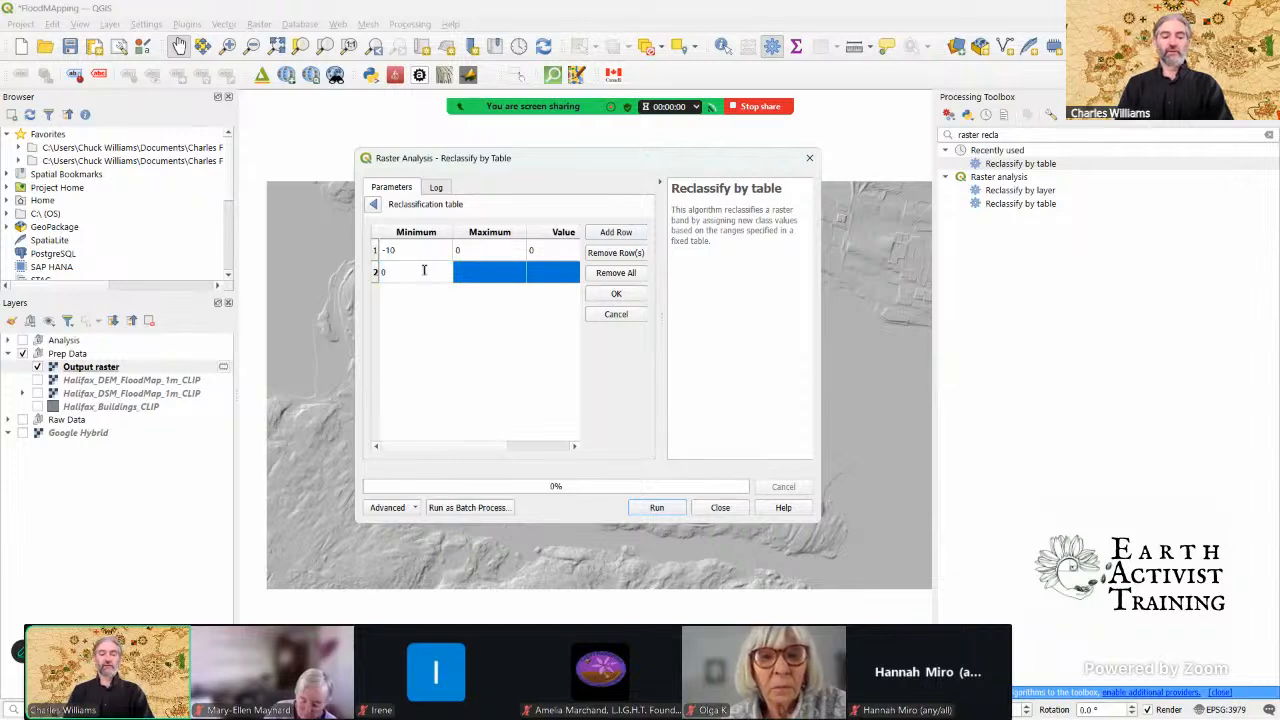
pyautogui.press('Tab')
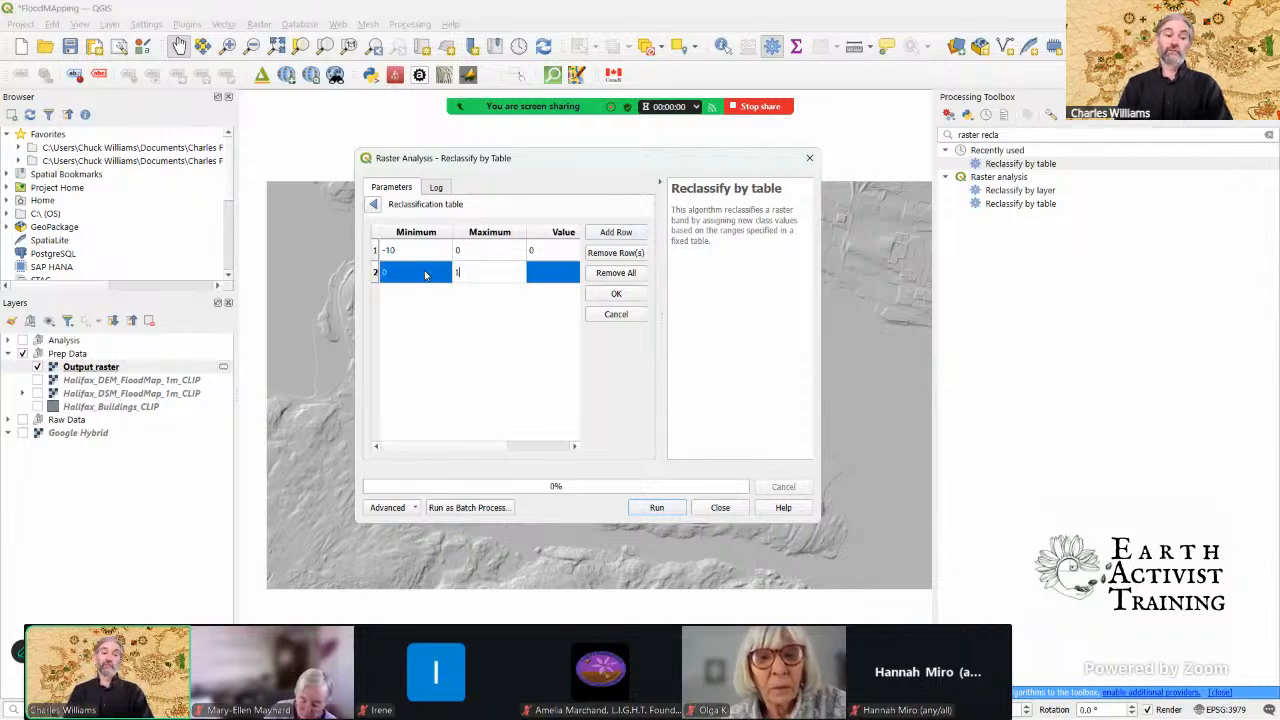
pyautogui.press('Tab')
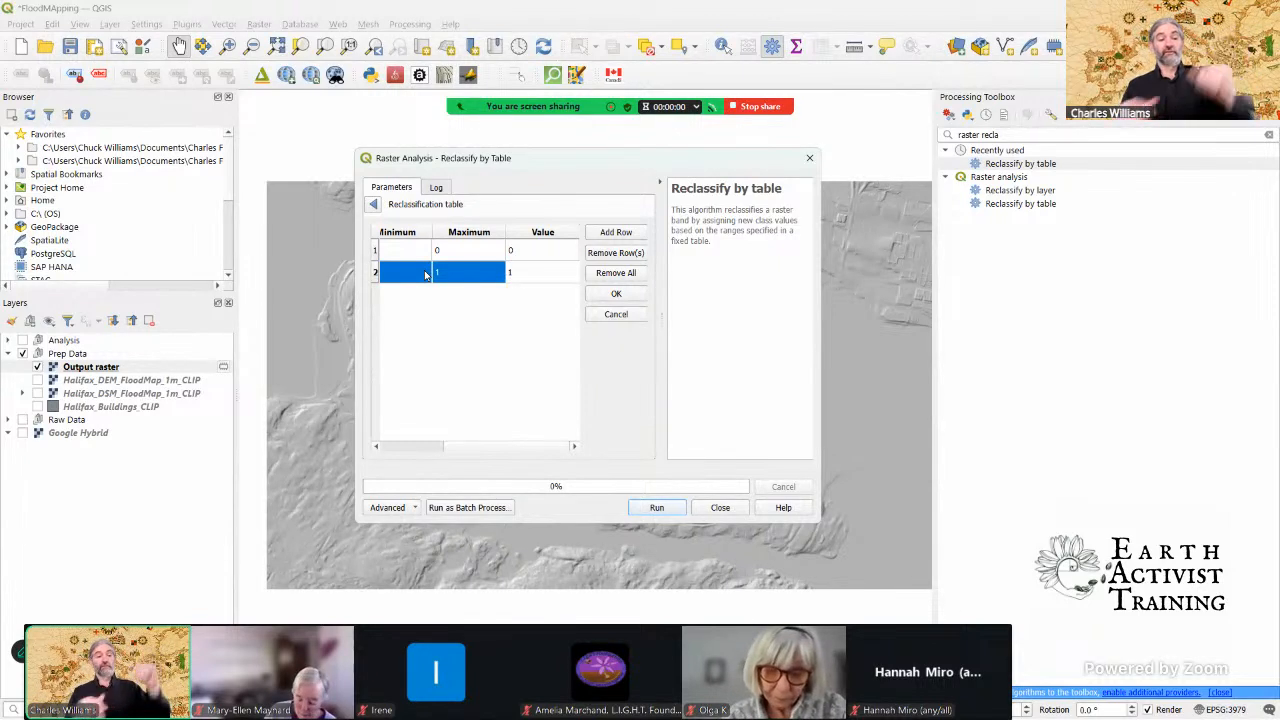
# Step: Add a third row to the reclassification table with minimum 1, maximum 2 and value 2
pyautogui.click(616, 232)
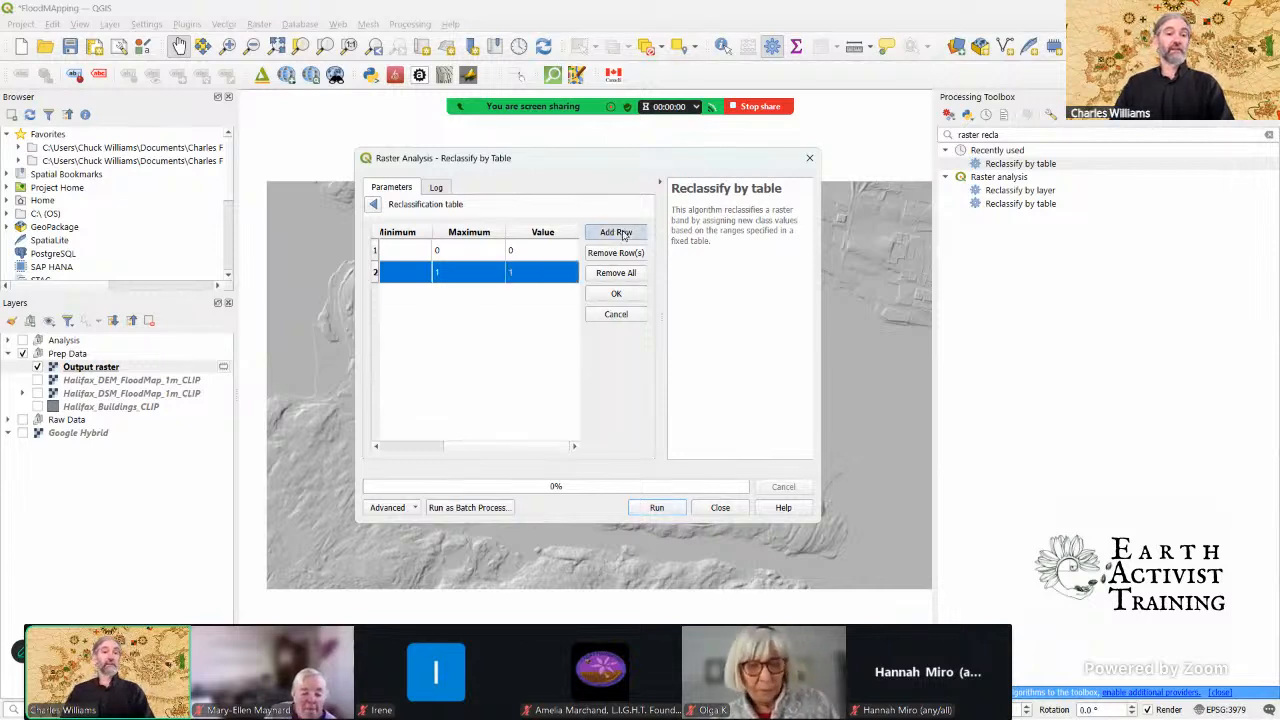
pyautogui.click(413, 296)
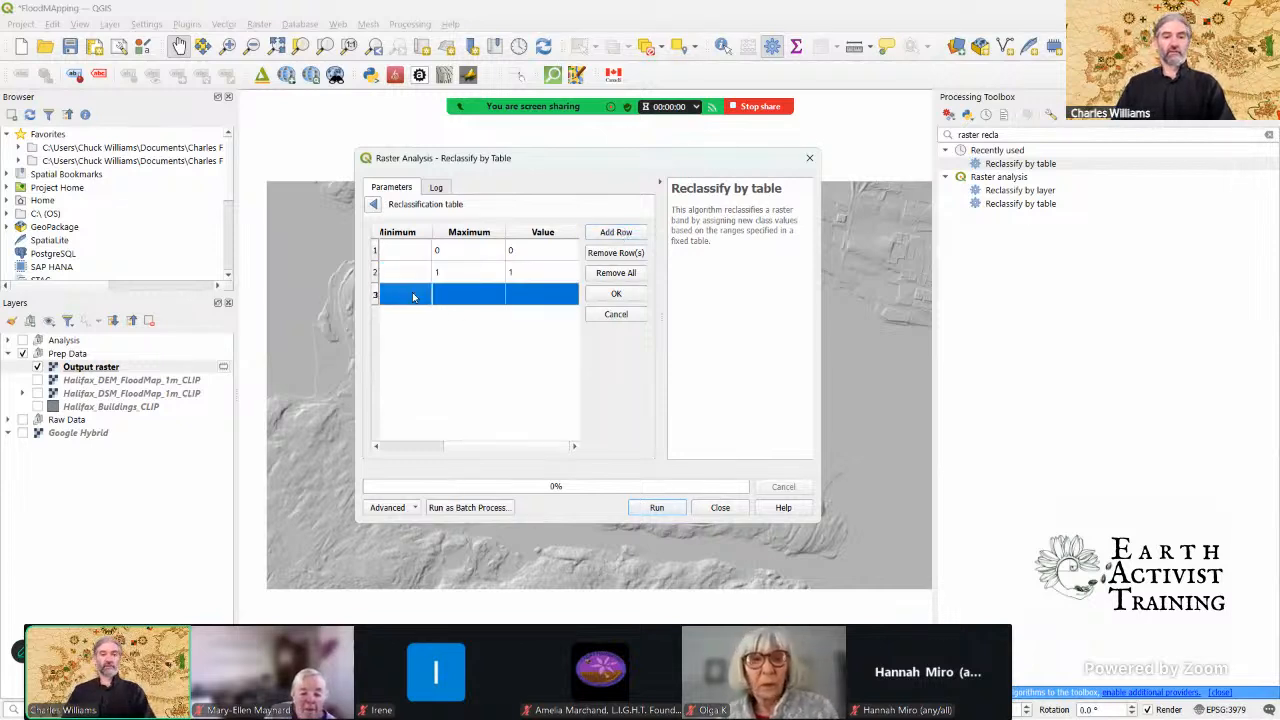
pyautogui.write('1')
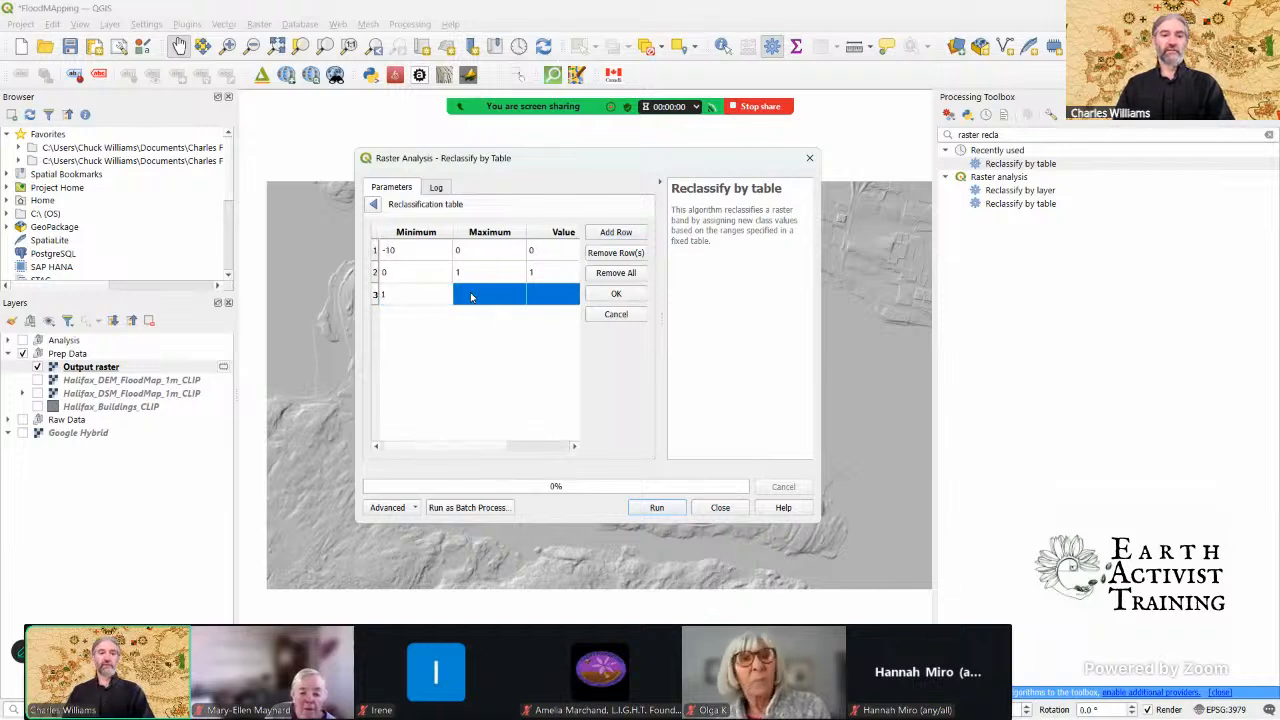
pyautogui.press('Tab')
pyautogui.write('2')
pyautogui.press('Tab')
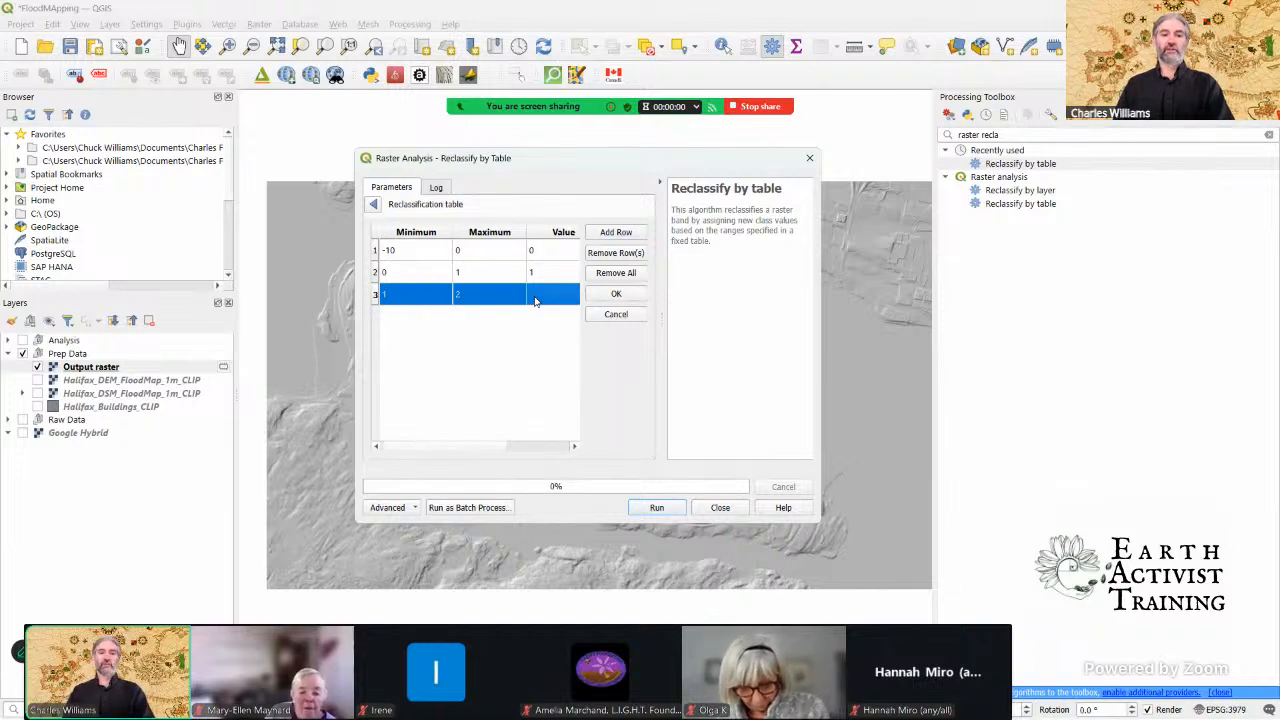
pyautogui.write('2')
# Step: Add a fourth row to the reclassification table with minimum 2, maximum 3 and value 3
pyautogui.click(609, 233)
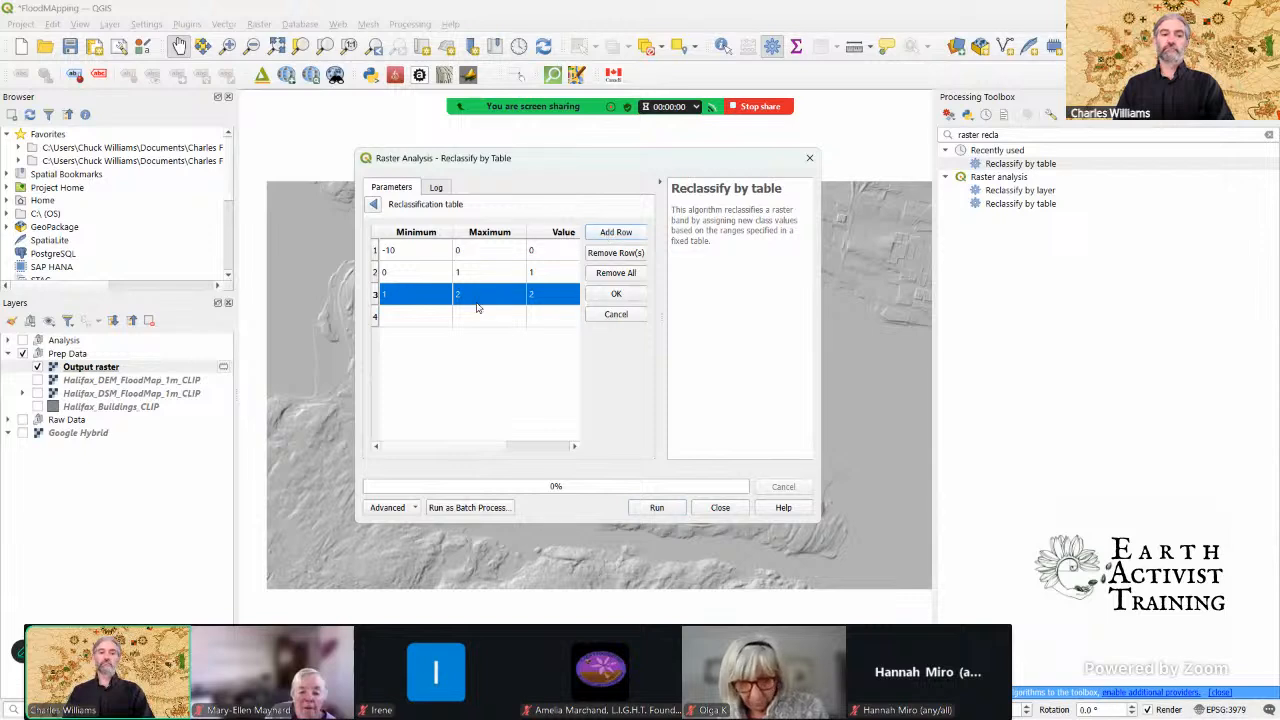
pyautogui.click(426, 317)
pyautogui.write('2')
pyautogui.click(483, 325)
pyautogui.write('3')
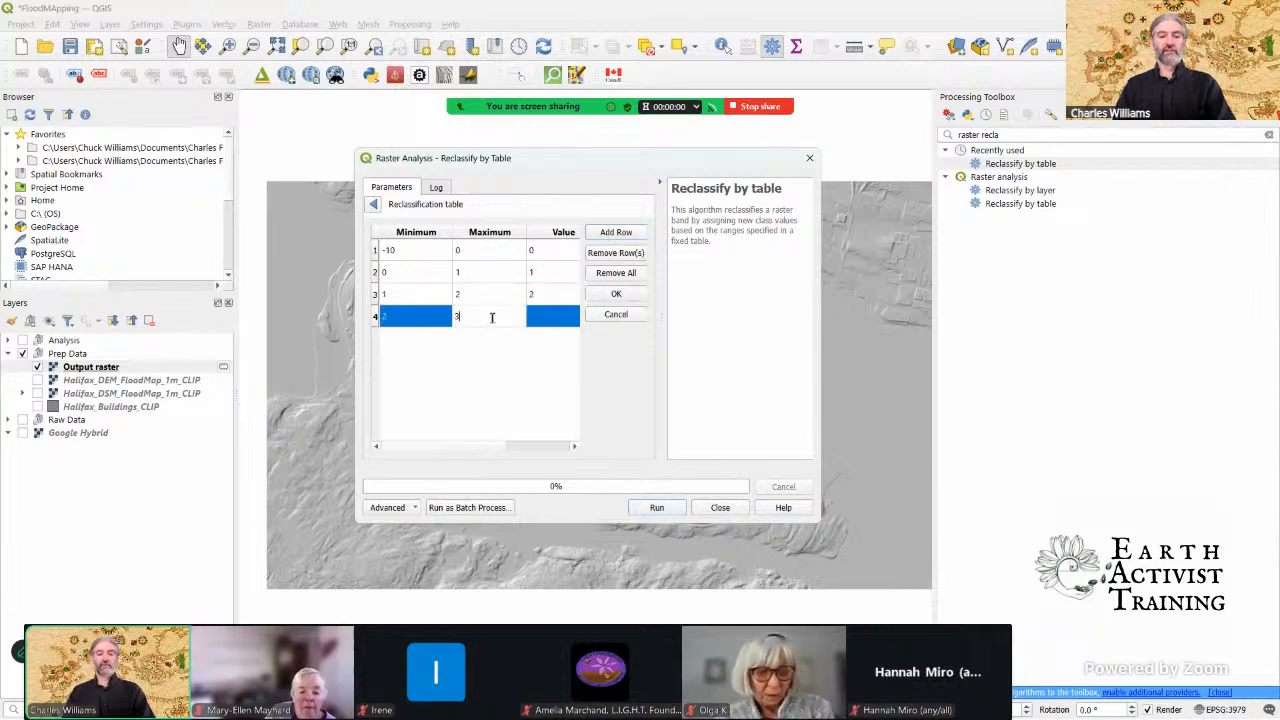
pyautogui.click(541, 320)
pyautogui.write('3')
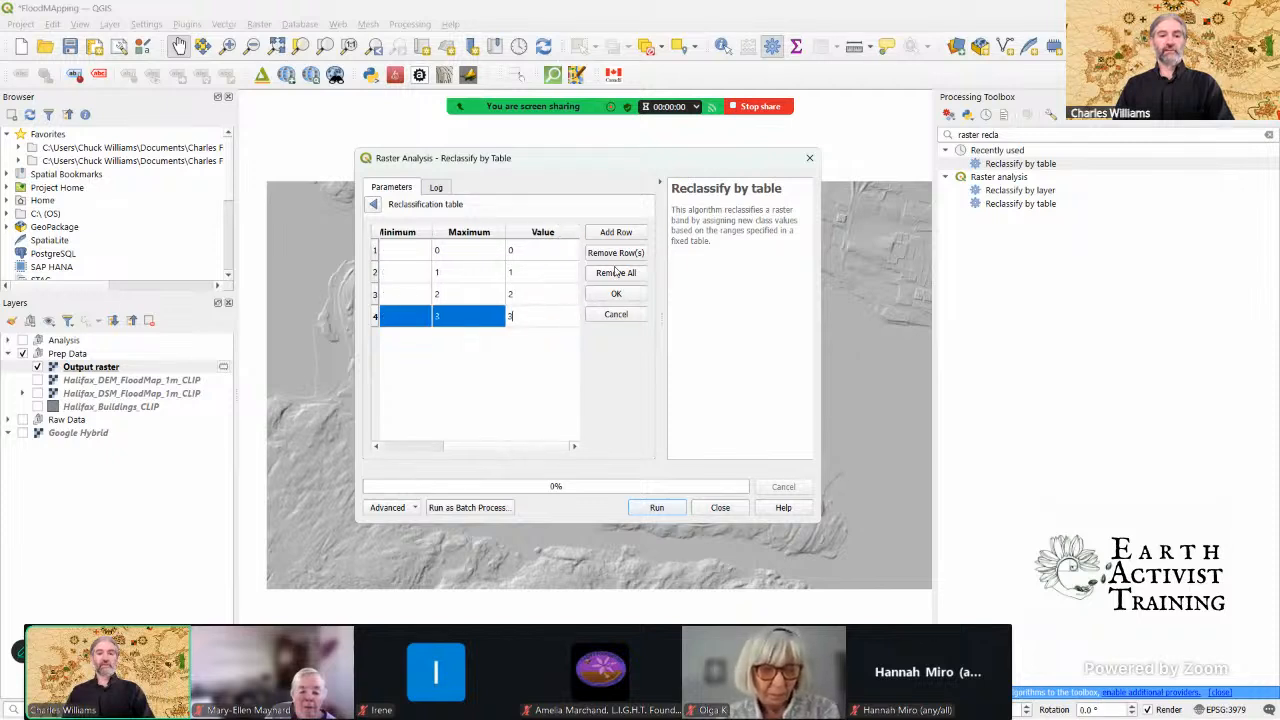
# Step: Add a fifth row to the reclassification table with minimum 3, maximum 500 and value 4, and run the reclassification
pyautogui.click(616, 233)
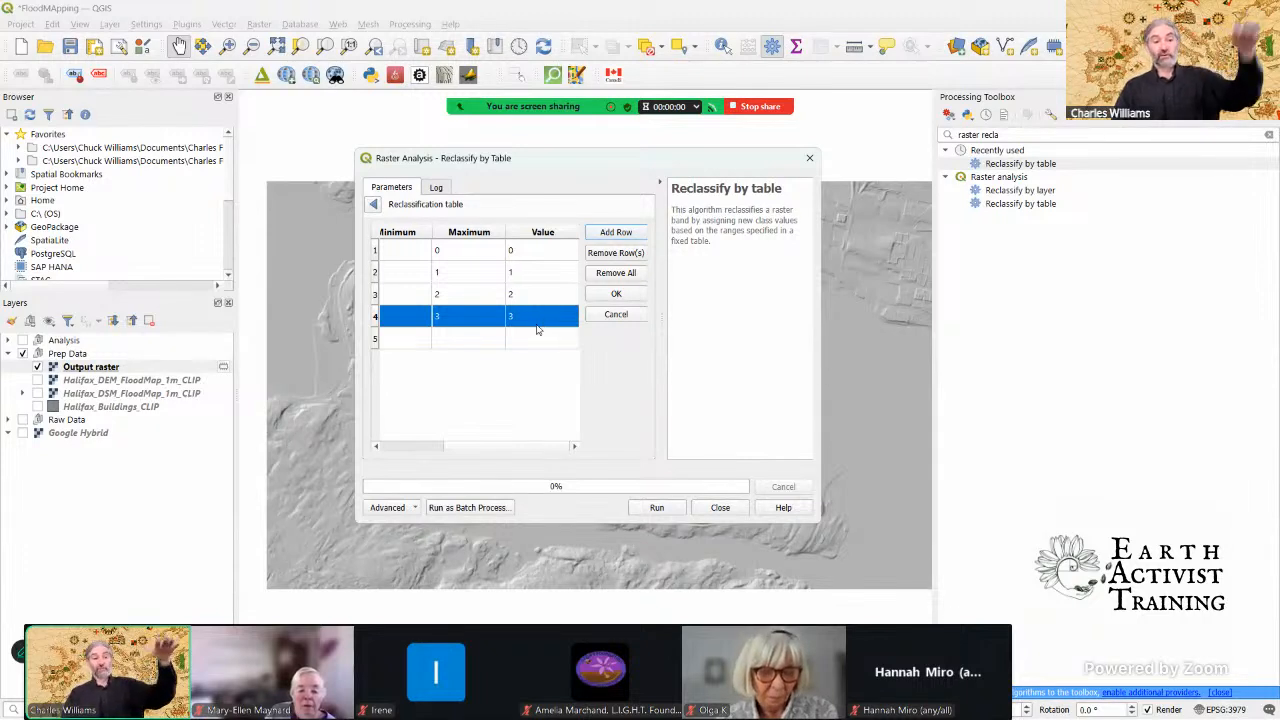
pyautogui.click(411, 341)
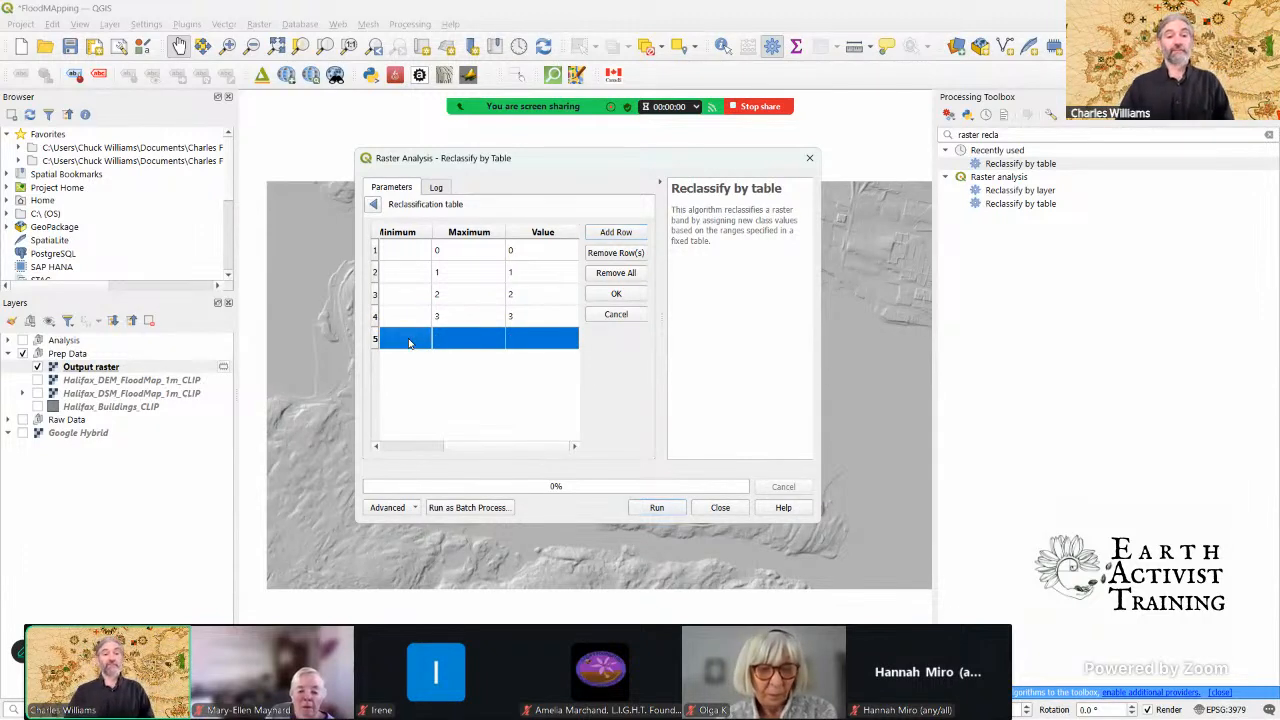
pyautogui.write('3')
pyautogui.click(466, 341)
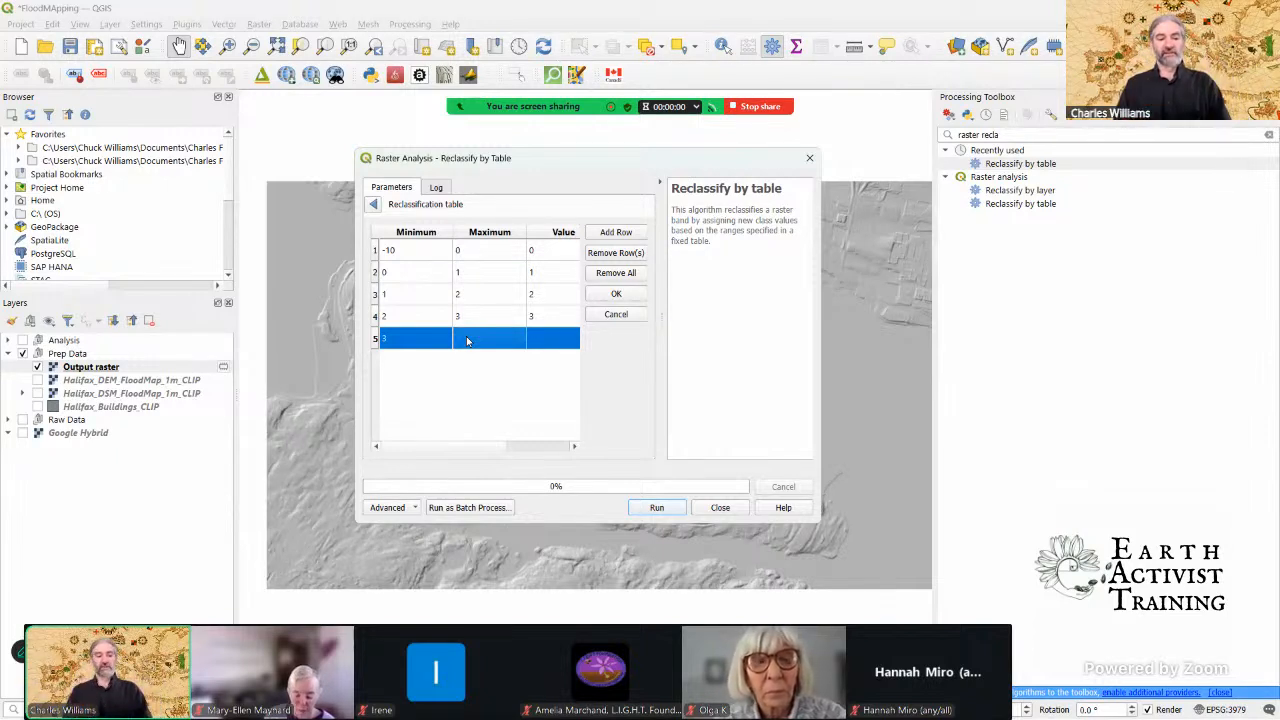
pyautogui.write('5500')
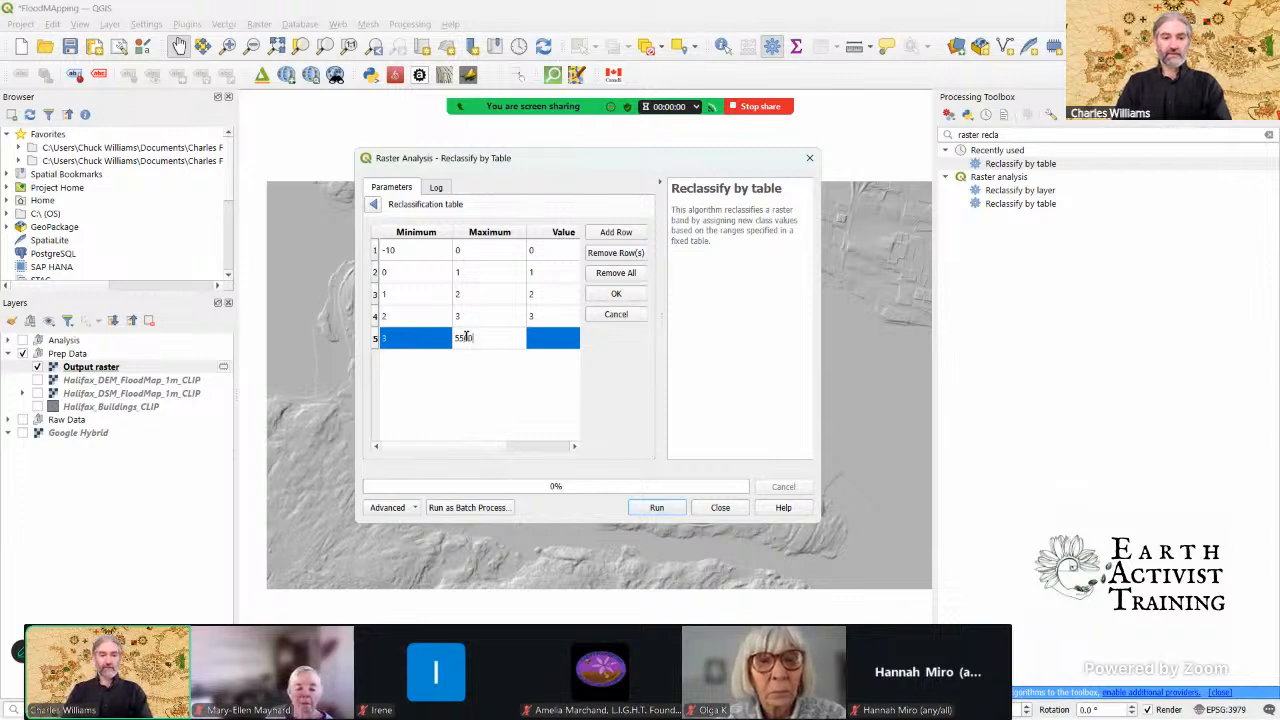
pyautogui.press('BackSpace')
pyautogui.press('BackSpace')
pyautogui.press('BackSpace')
pyautogui.write('00')
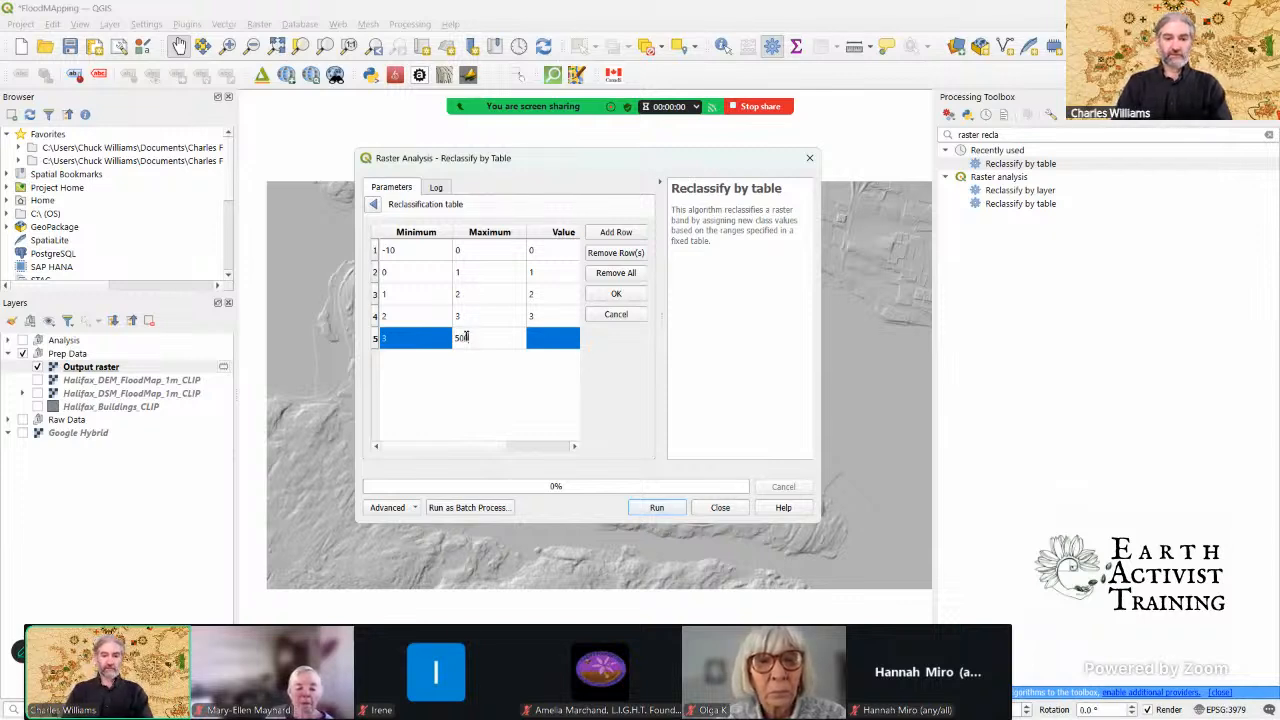
pyautogui.click(549, 337)
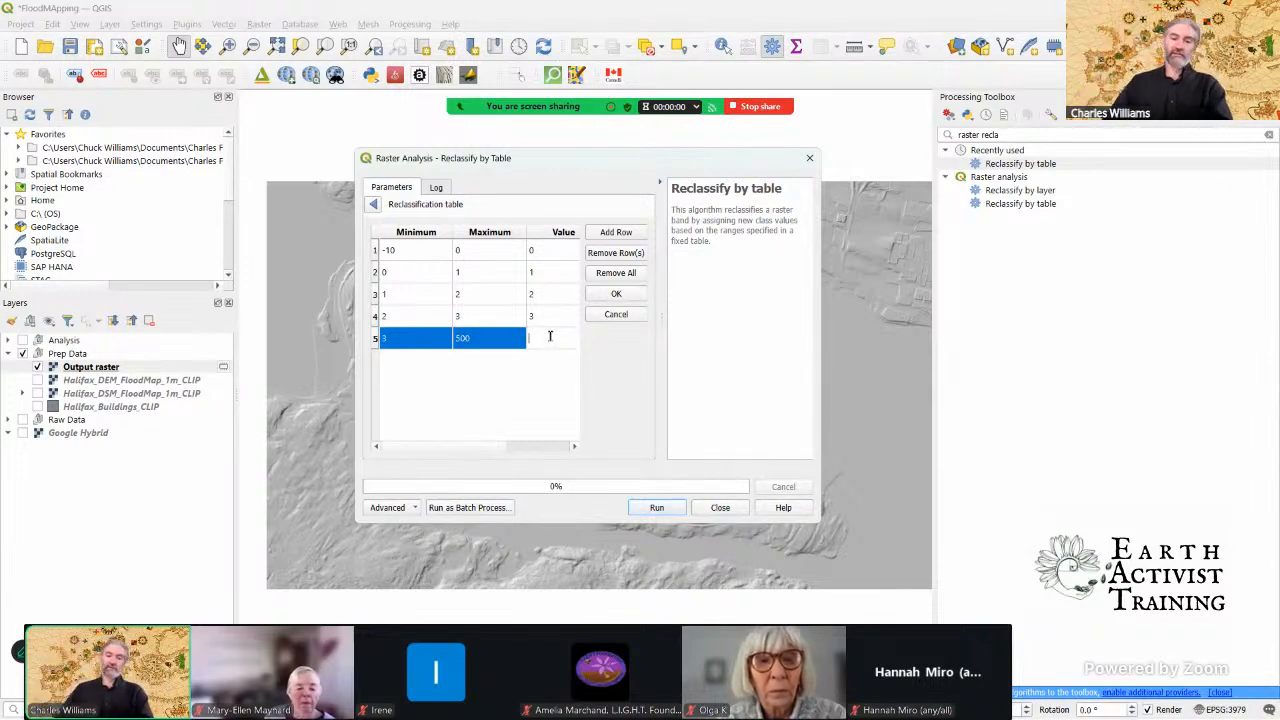
pyautogui.write('5')
pyautogui.press('BackSpace')
pyautogui.write('4')
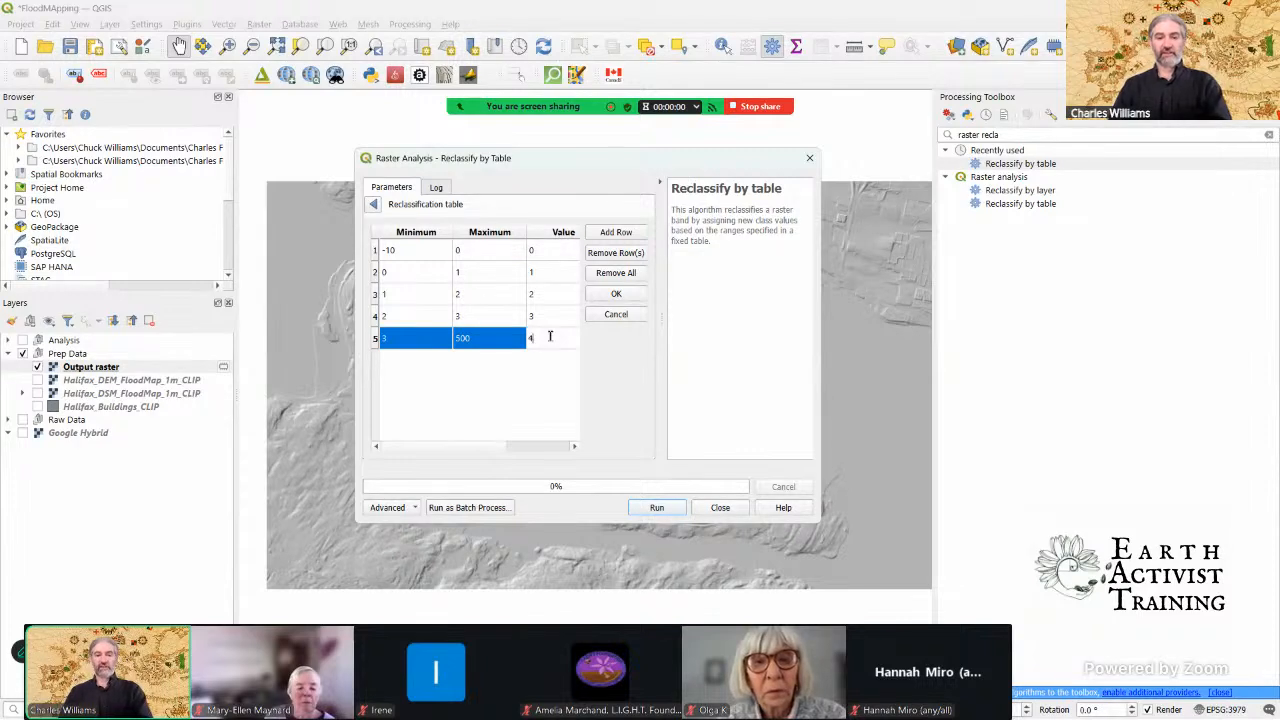
pyautogui.click(673, 512)
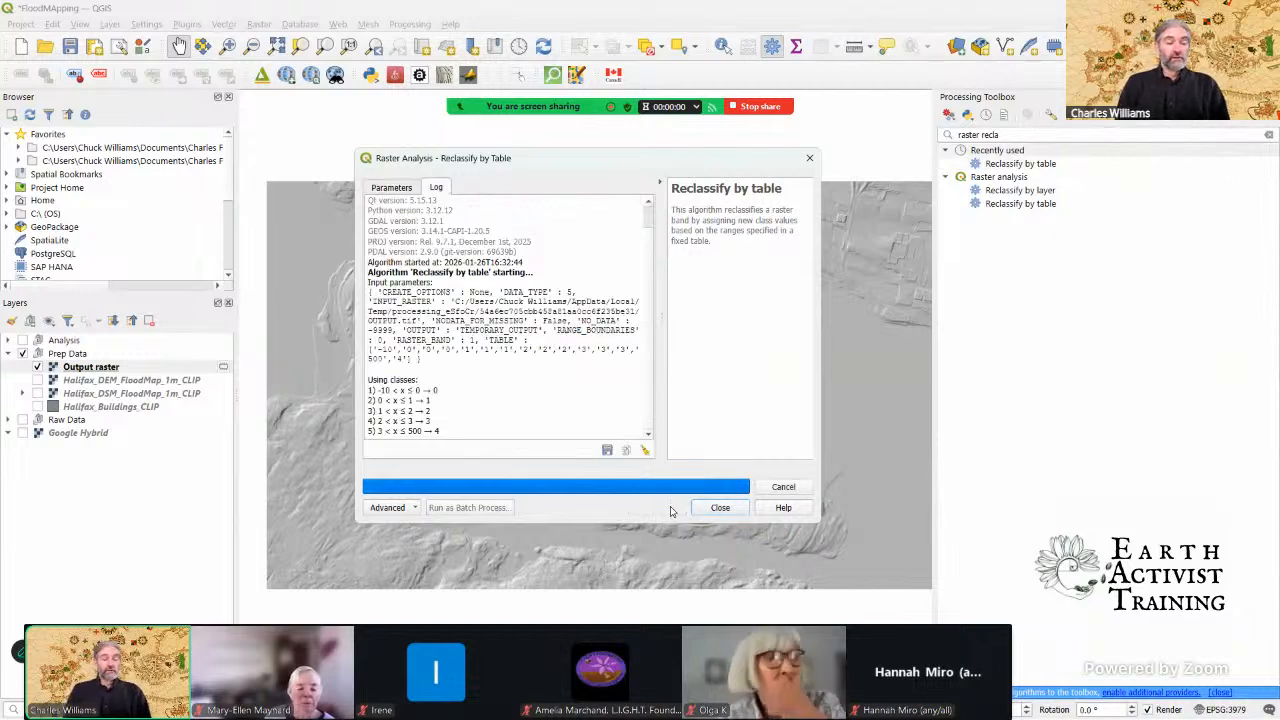
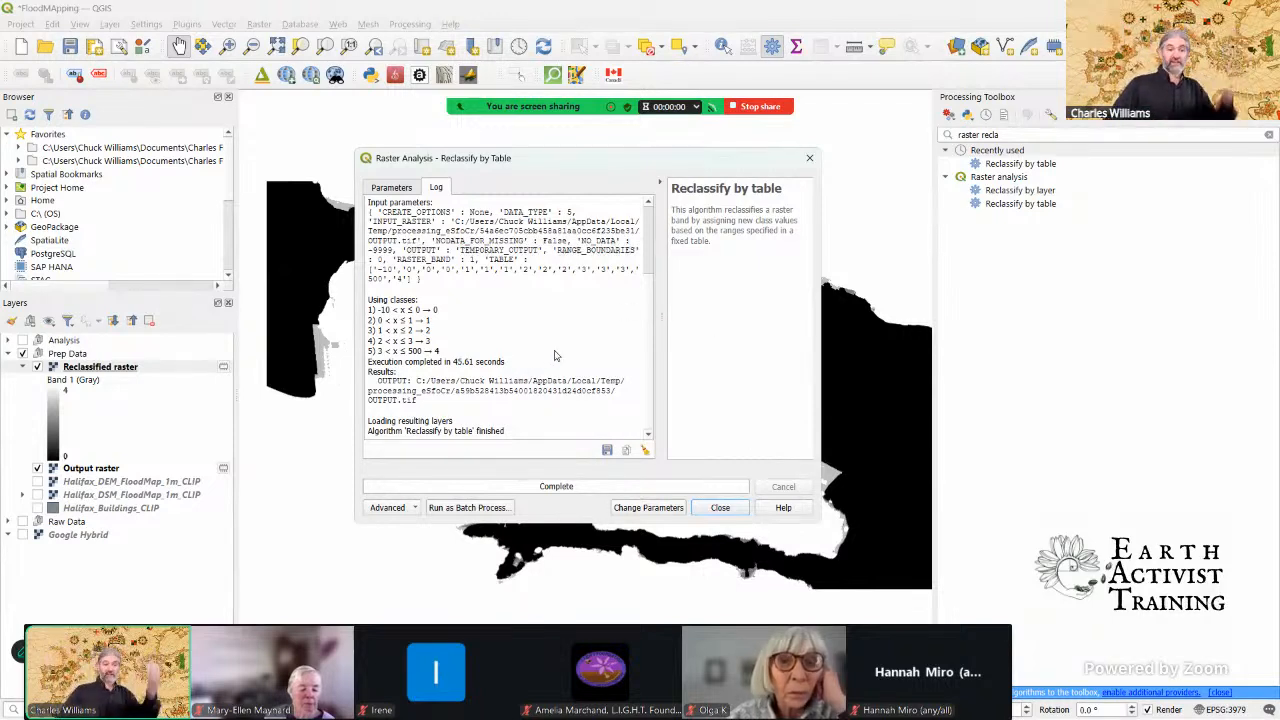
# Step: Close the finished reclassification and the processing tools, and hide the Output raster layer
pyautogui.click(720, 507)
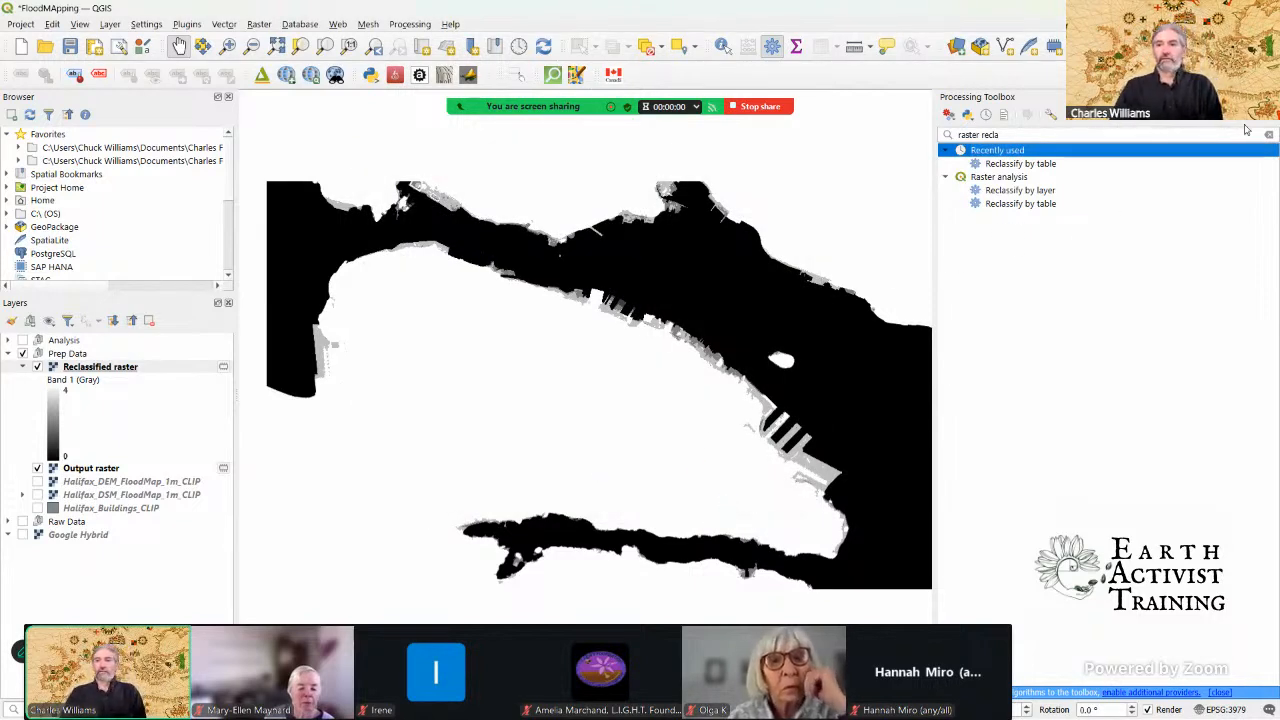
pyautogui.click(1272, 97)
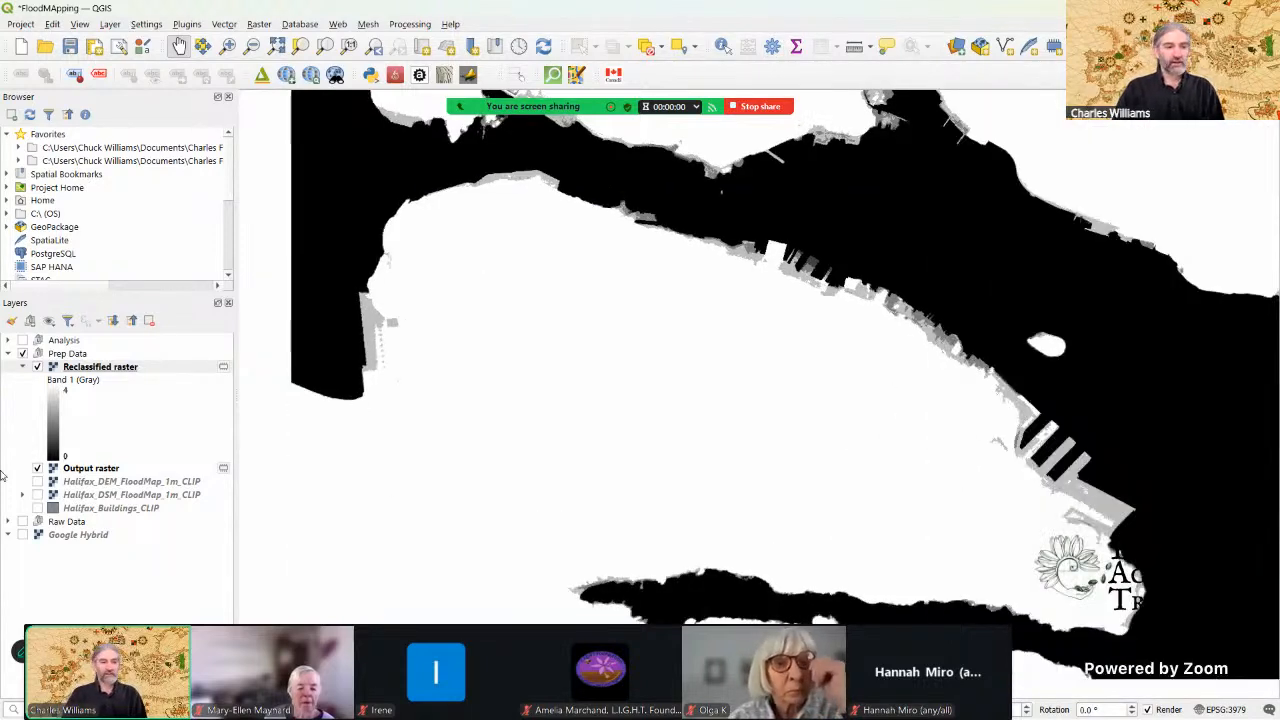
pyautogui.click(37, 468)
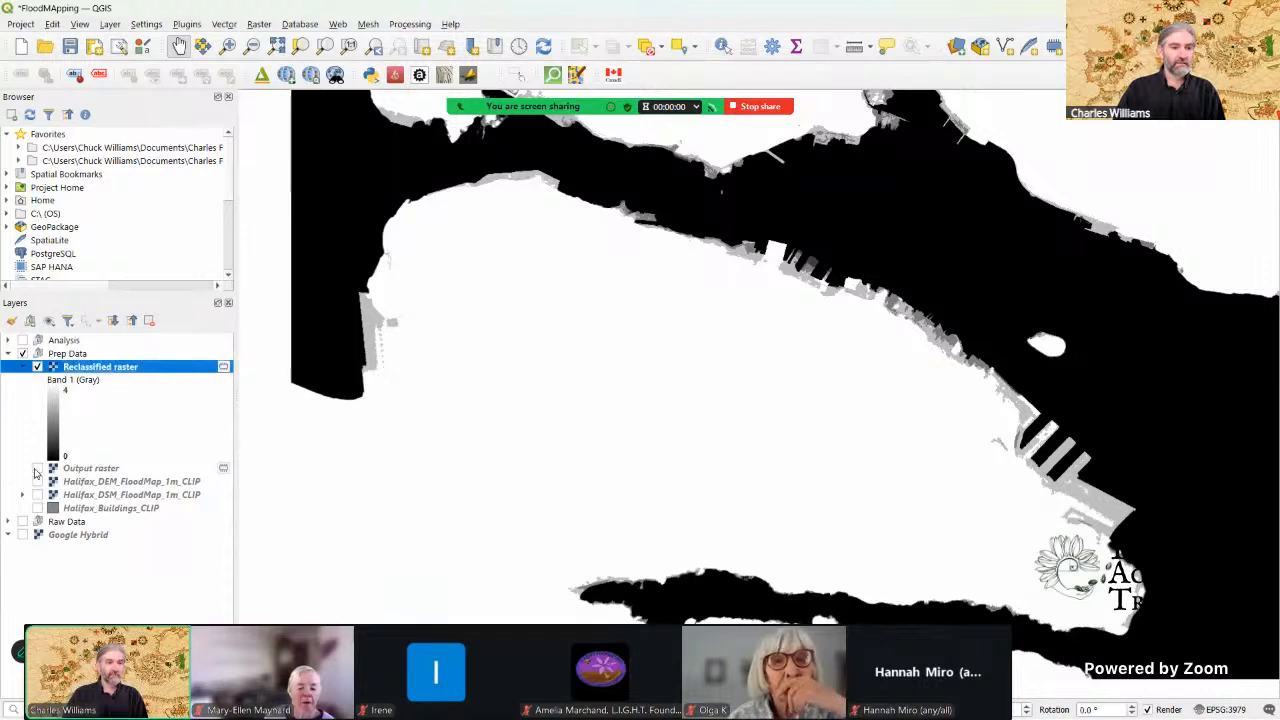
# Step: Open the styling of the Reclassified raster layer and render it as Singleband pseudocolor
pyautogui.click(12, 322)
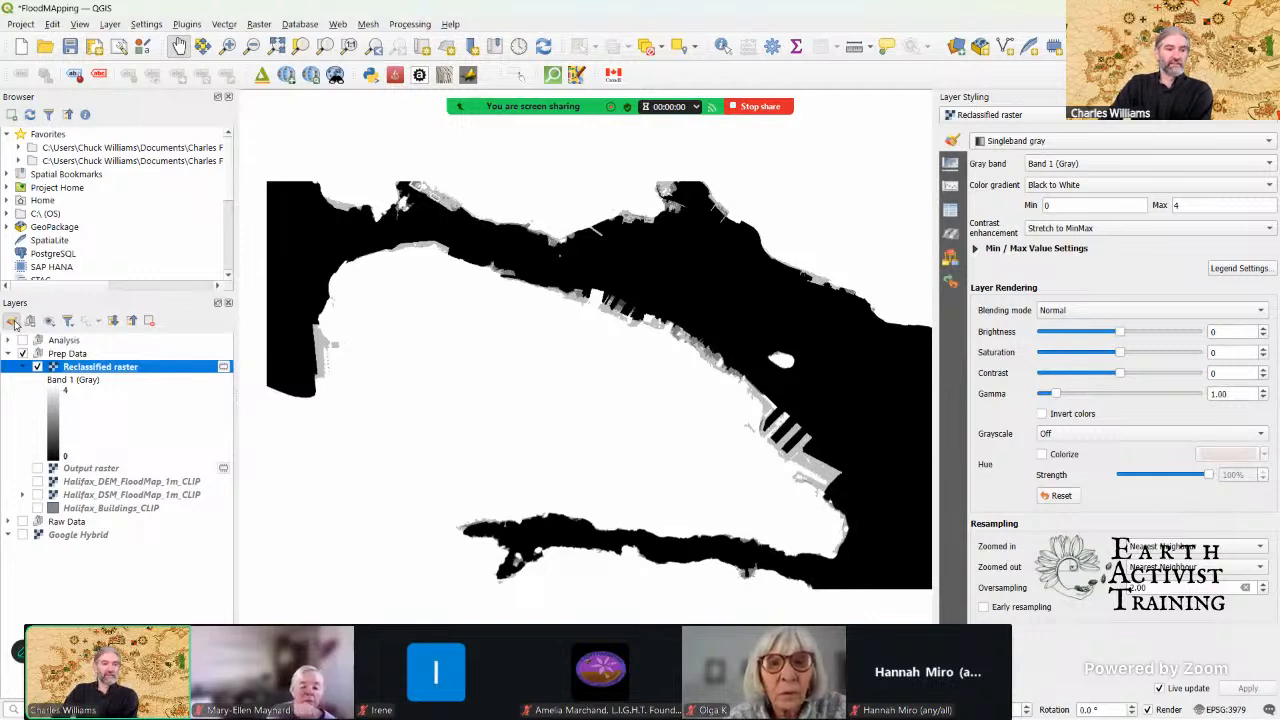
pyautogui.click(1273, 97)
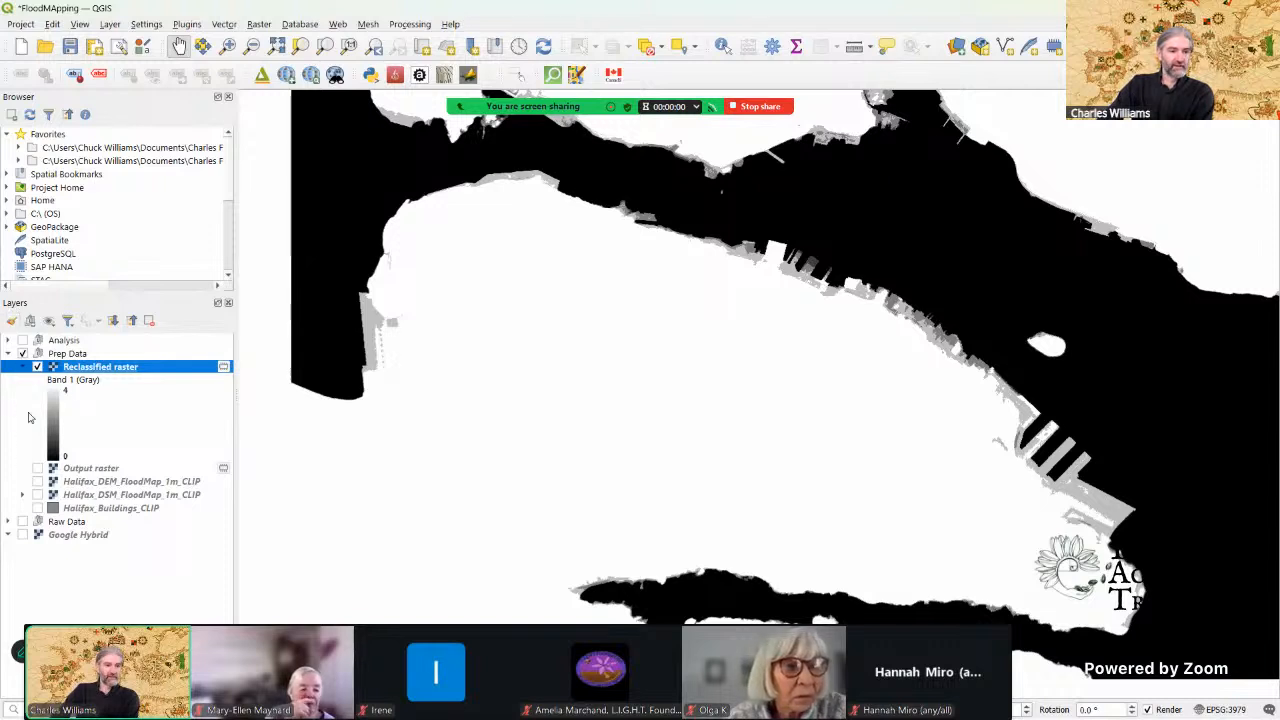
pyautogui.click(11, 324)
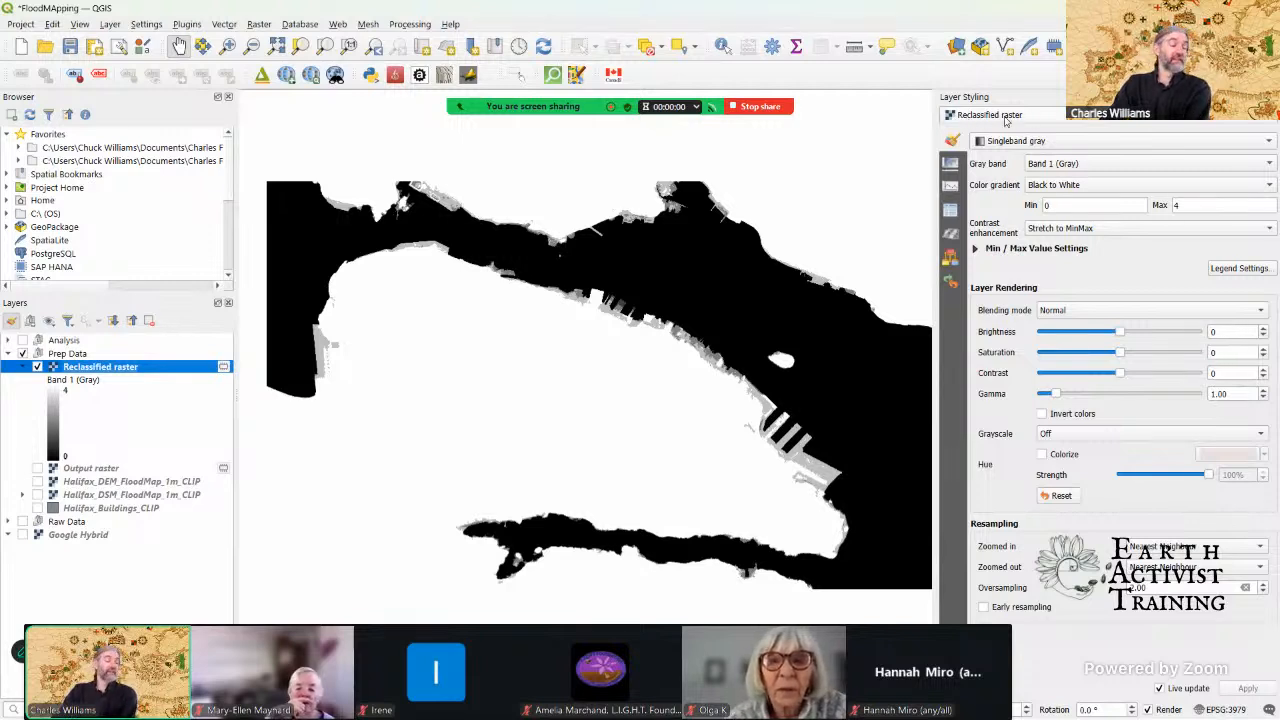
pyautogui.click(1015, 145)
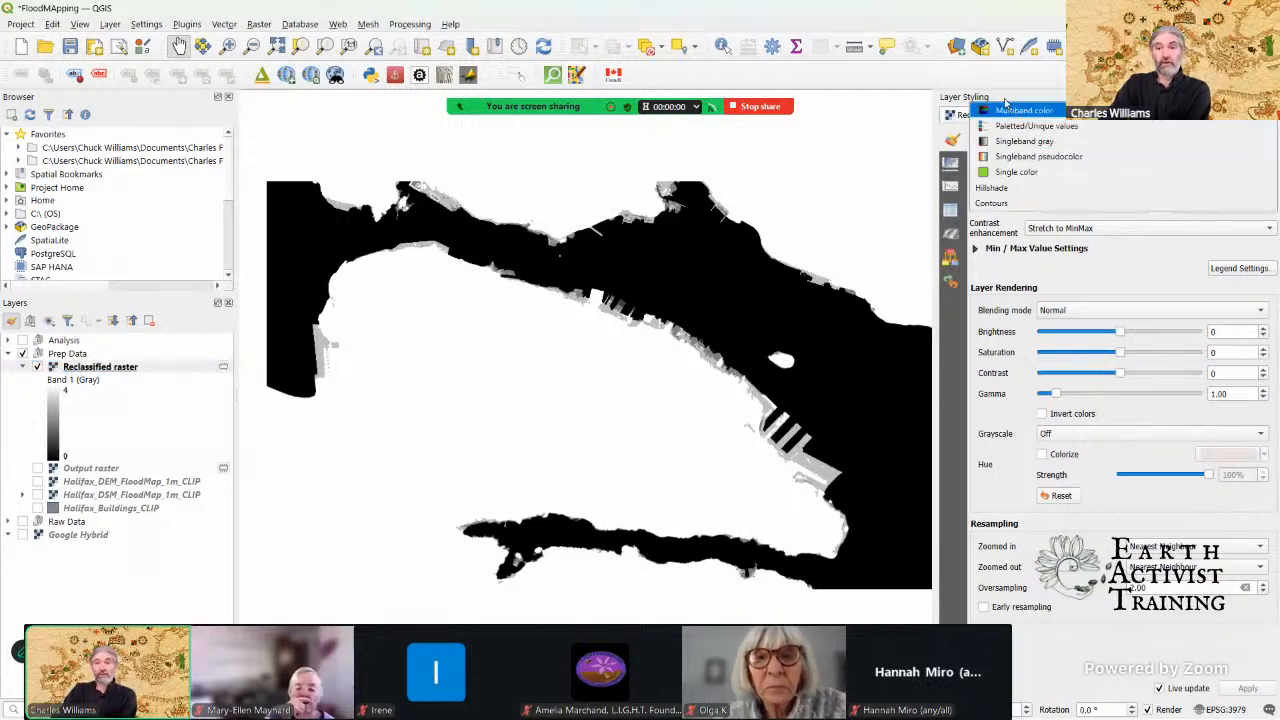
pyautogui.click(1015, 141)
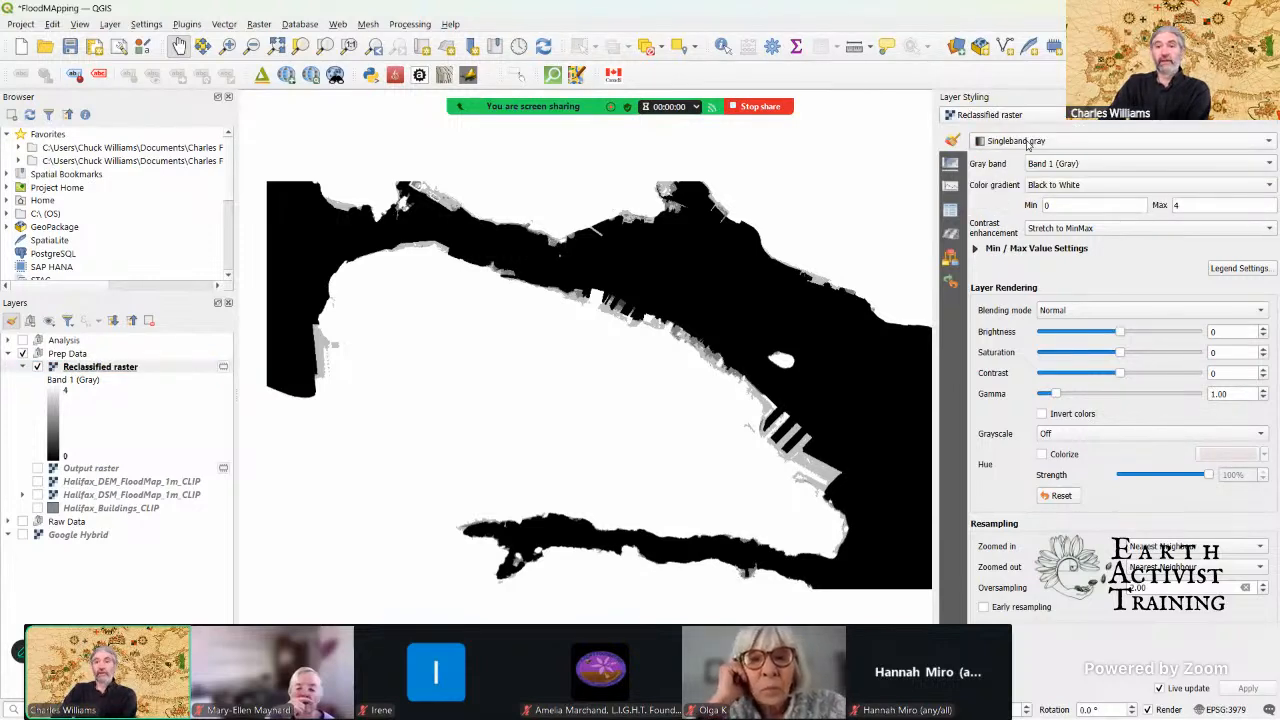
pyautogui.click(1028, 143)
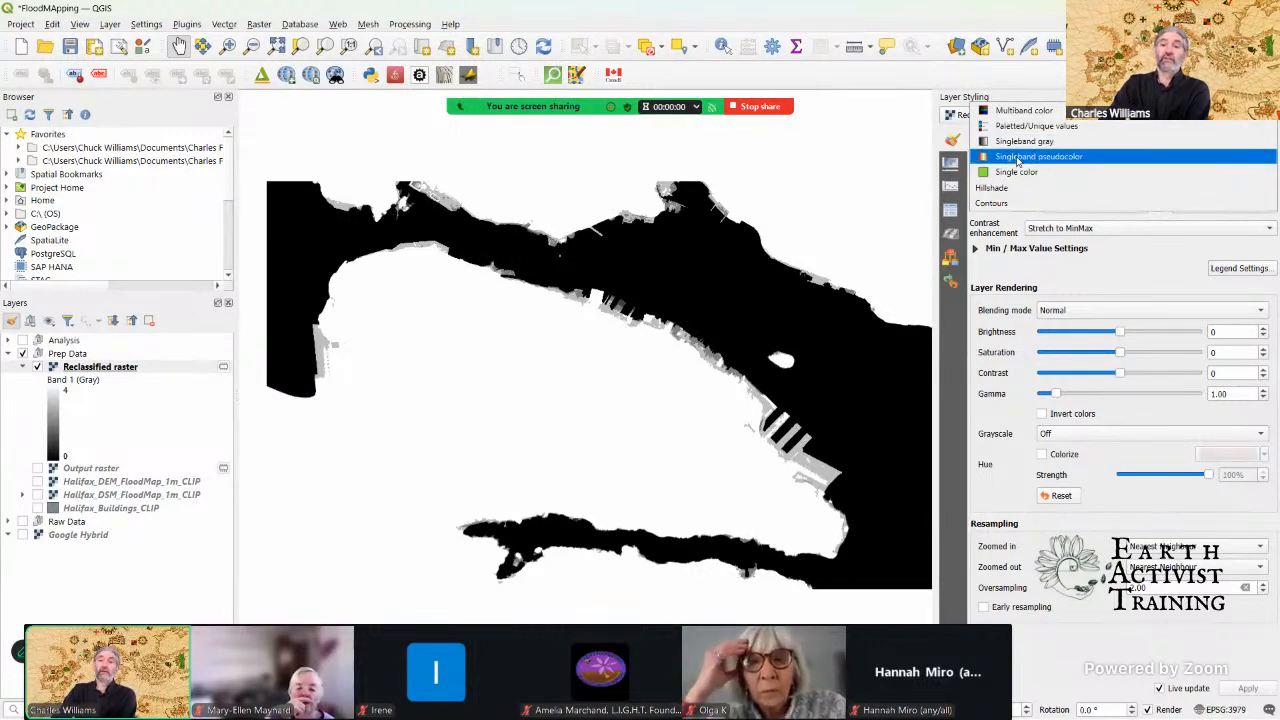
pyautogui.click(1030, 163)
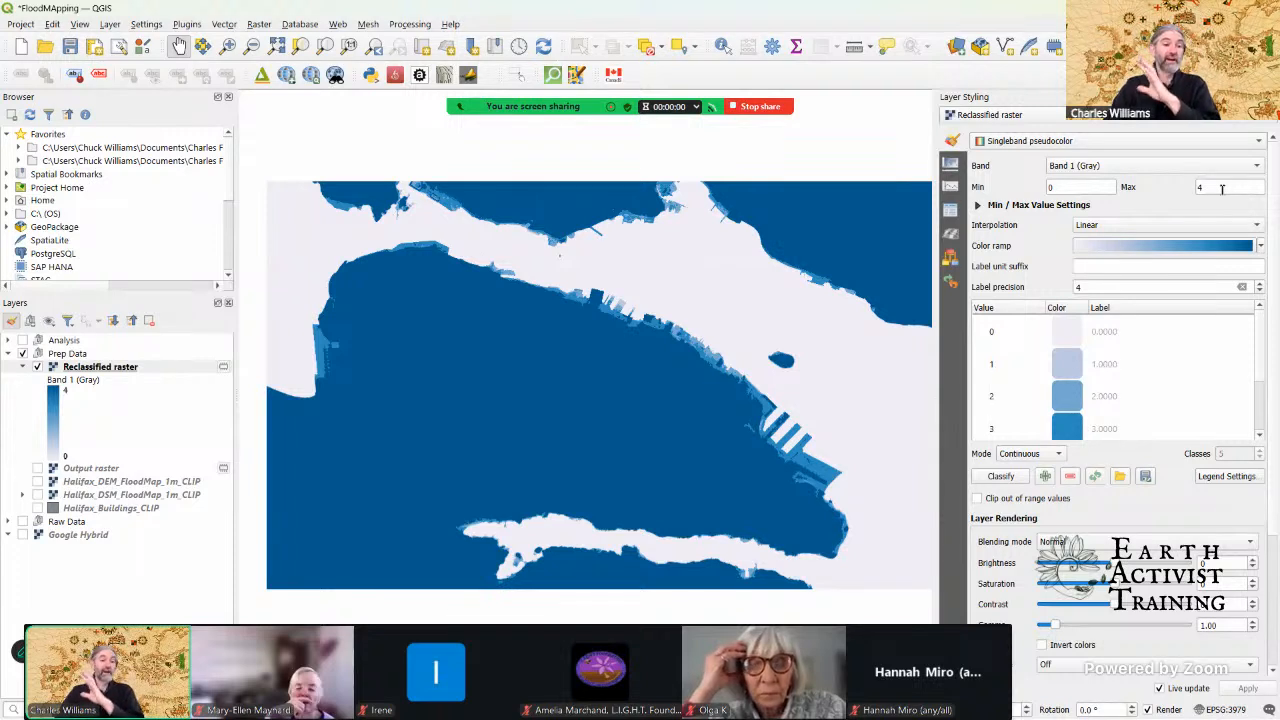
# Step: Set the Reclassified raster's color interpolation to Exact and its classification mode to Equal Interval
pyautogui.click(1088, 228)
pyautogui.click(1088, 242)
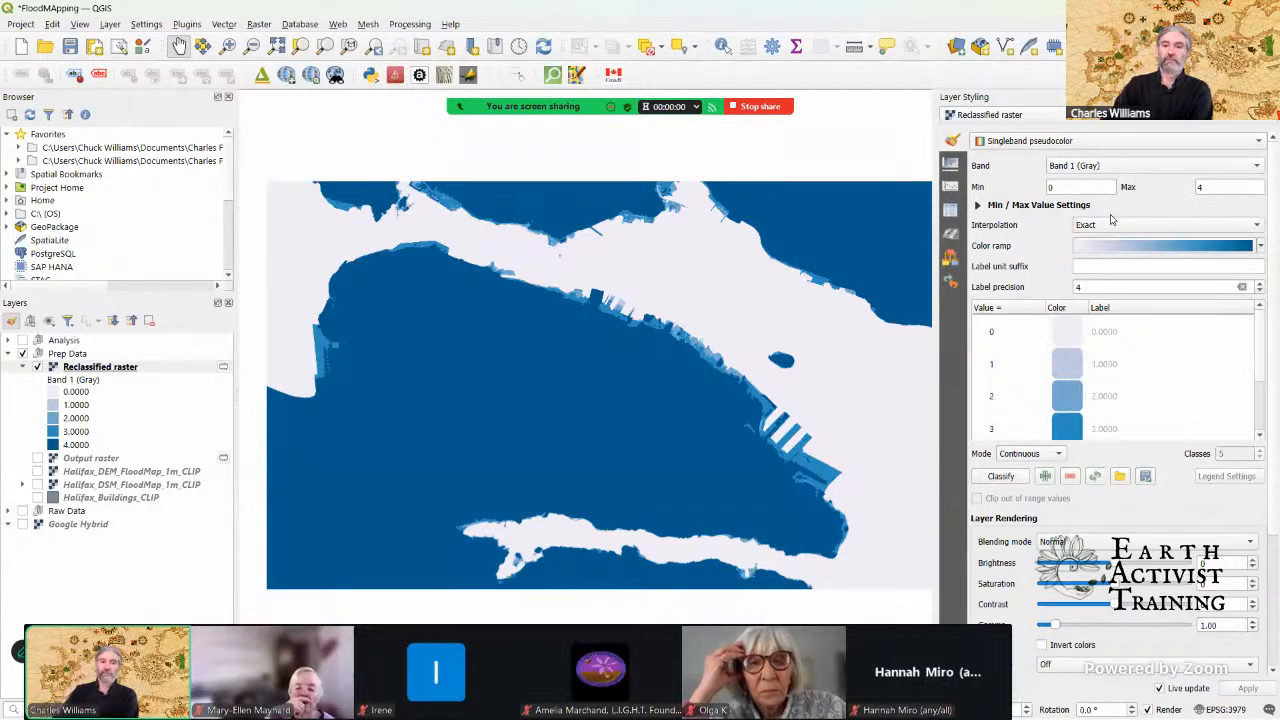
pyautogui.click(1153, 247)
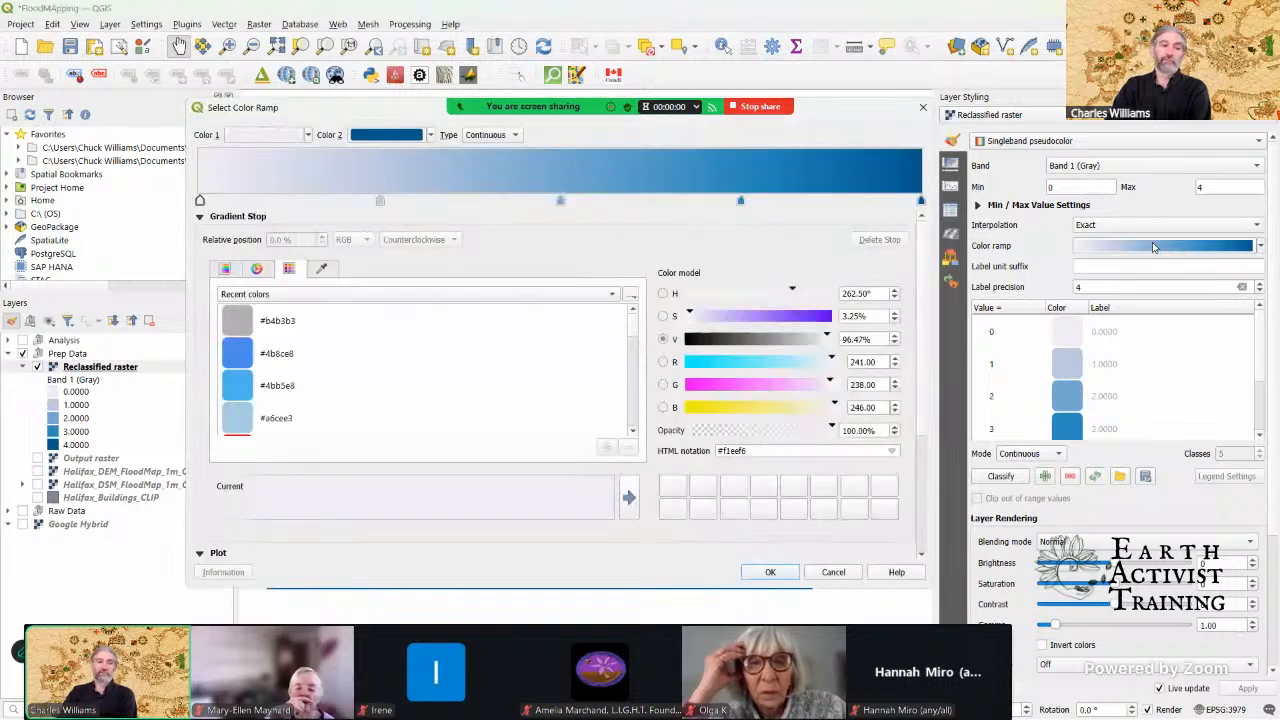
pyautogui.click(923, 108)
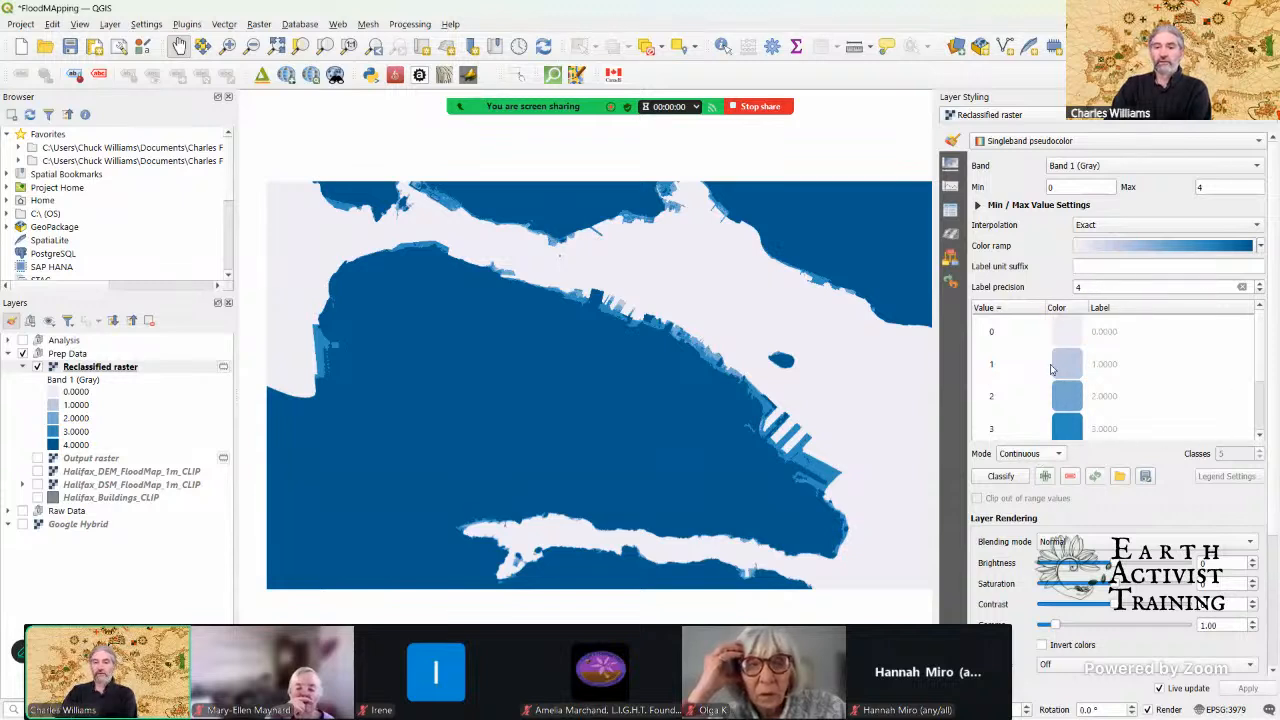
pyautogui.click(1010, 454)
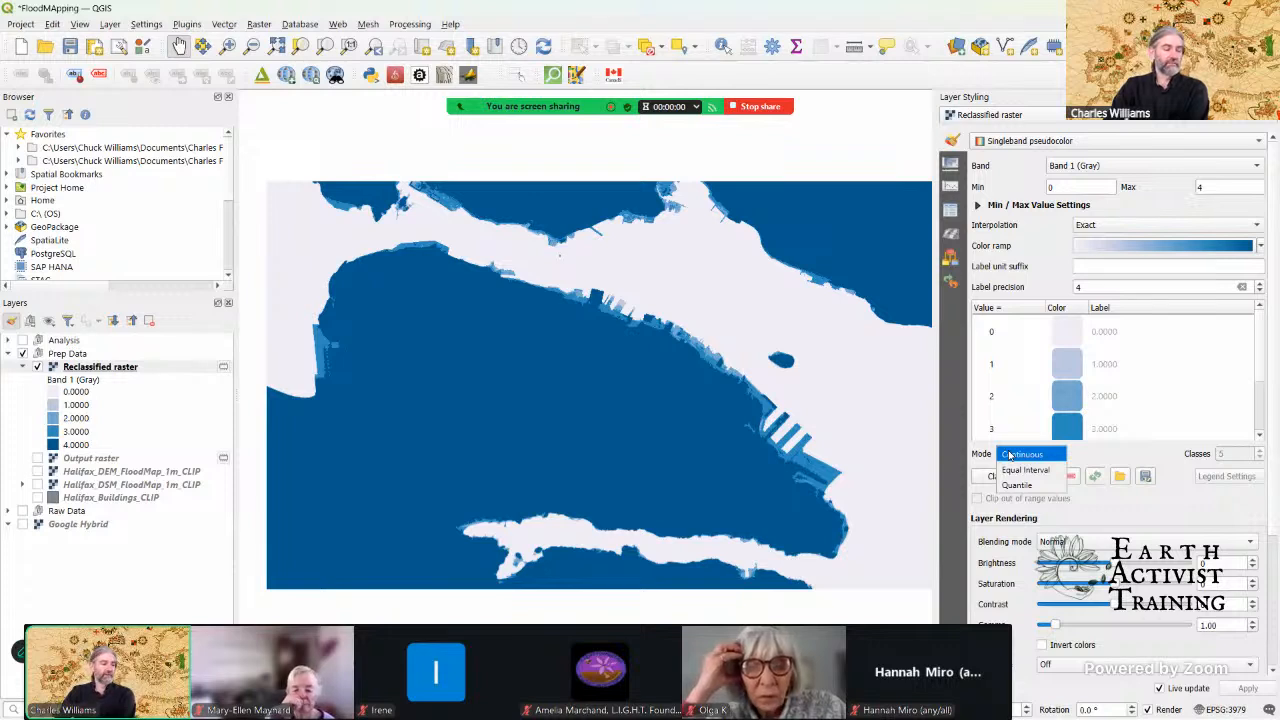
pyautogui.click(1020, 470)
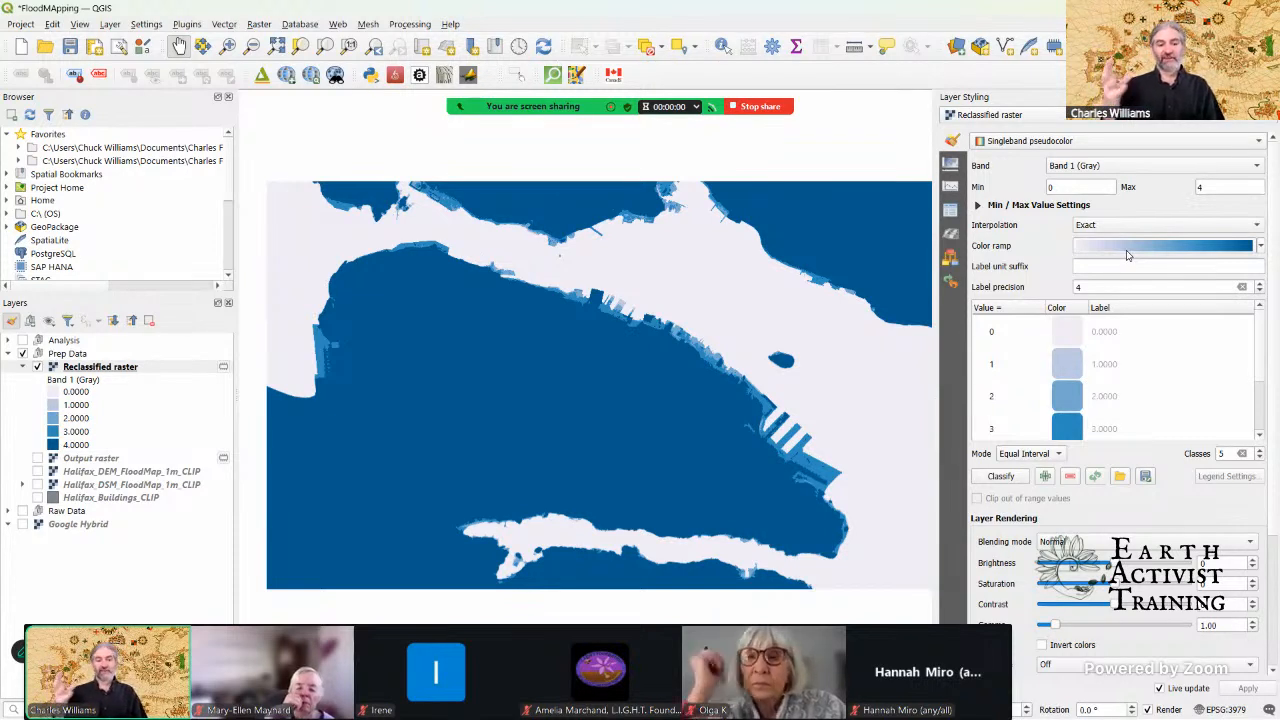
pyautogui.click(1071, 335)
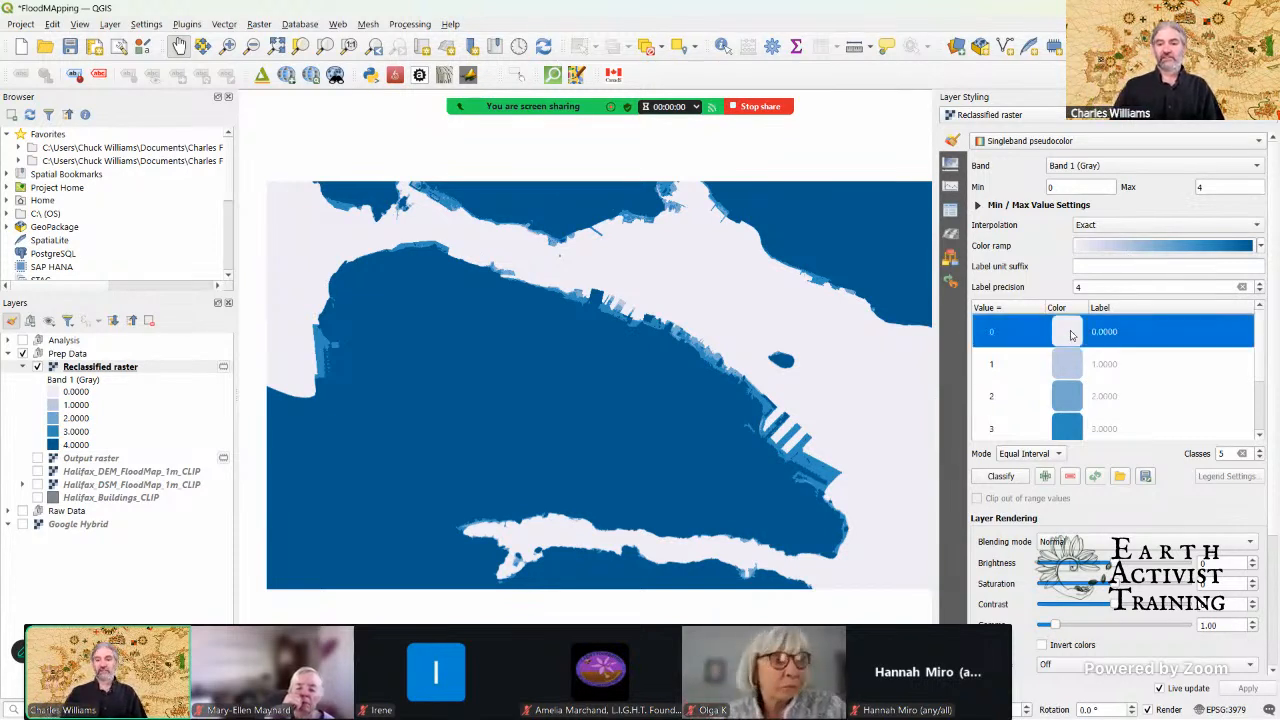
pyautogui.doubleClick(1071, 335)
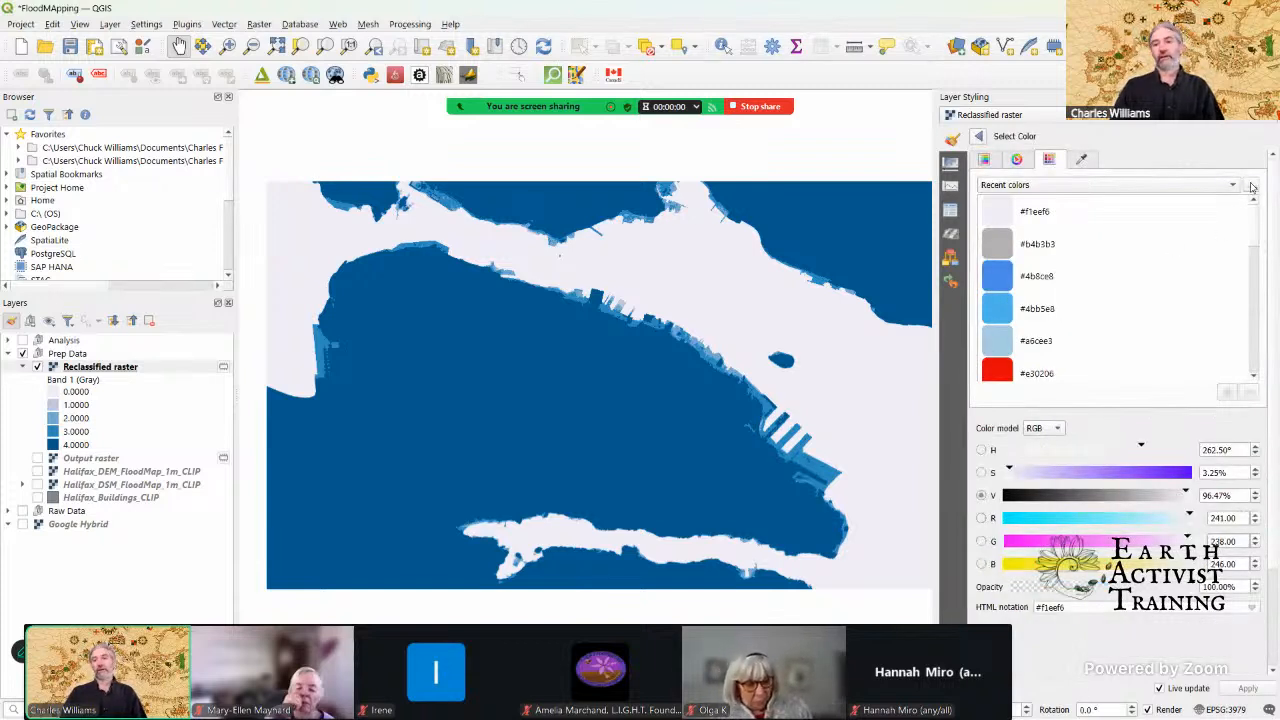
pyautogui.click(979, 136)
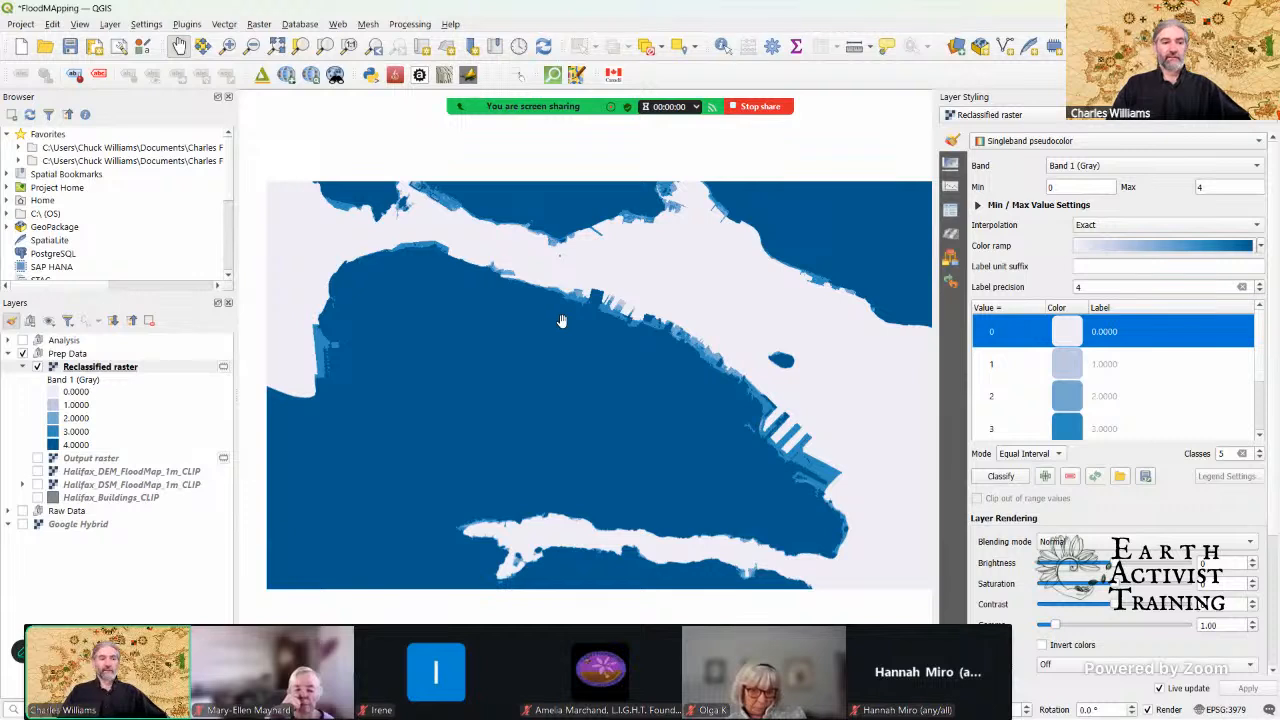
# Step: Close the layer styling, show the Halifax_Buildings_CLIP layer and move it above the Reclassified raster in the layer order
pyautogui.scroll(2, 642, 330)
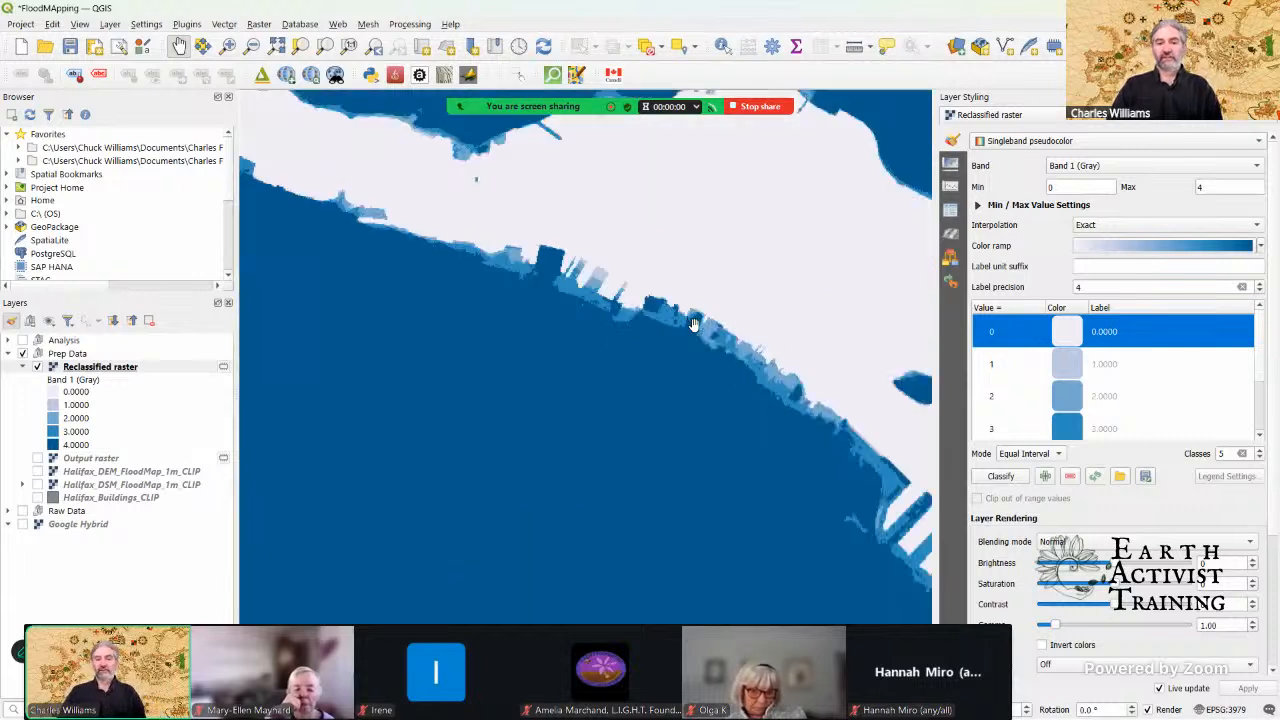
pyautogui.scroll(3, 692, 325)
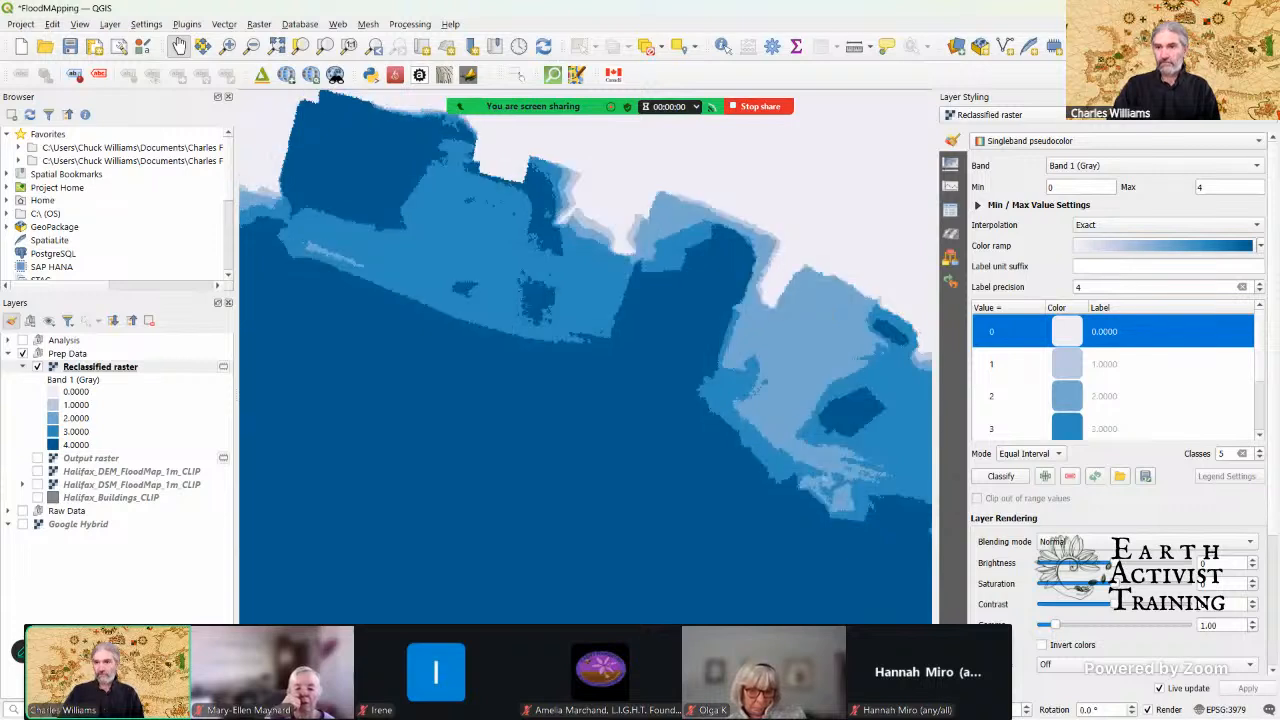
pyautogui.click(1272, 97)
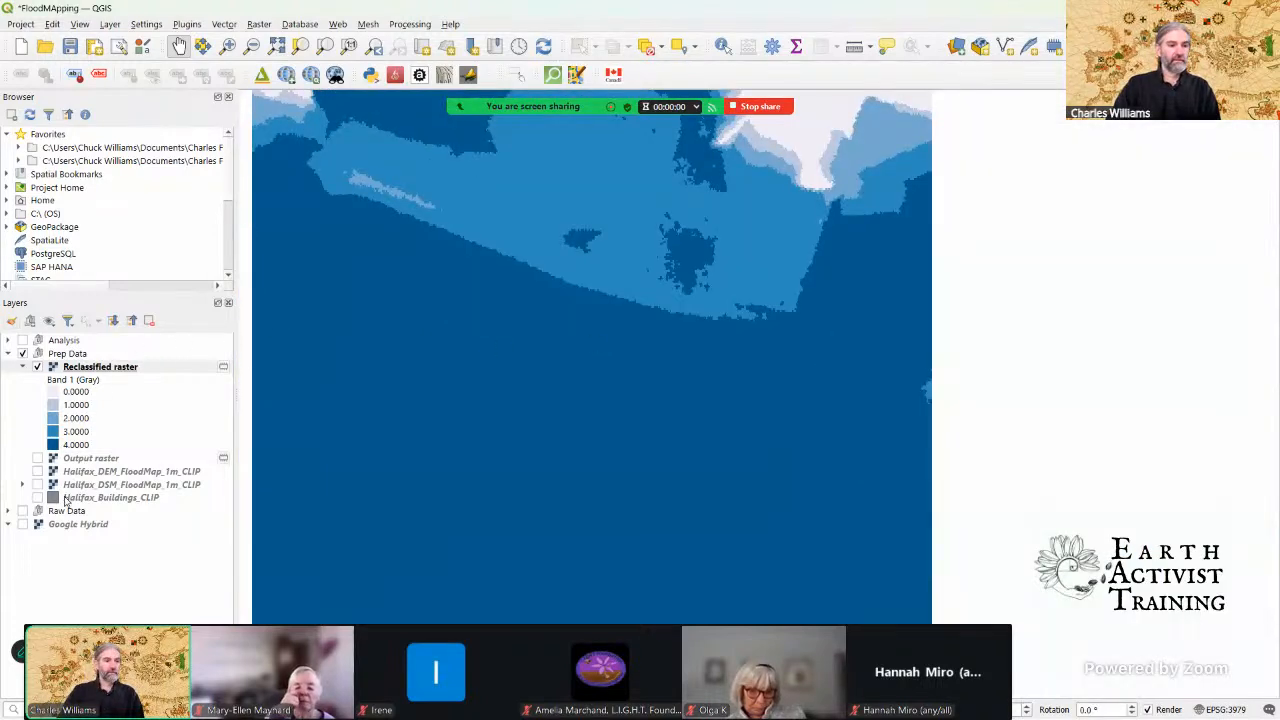
pyautogui.click(38, 497)
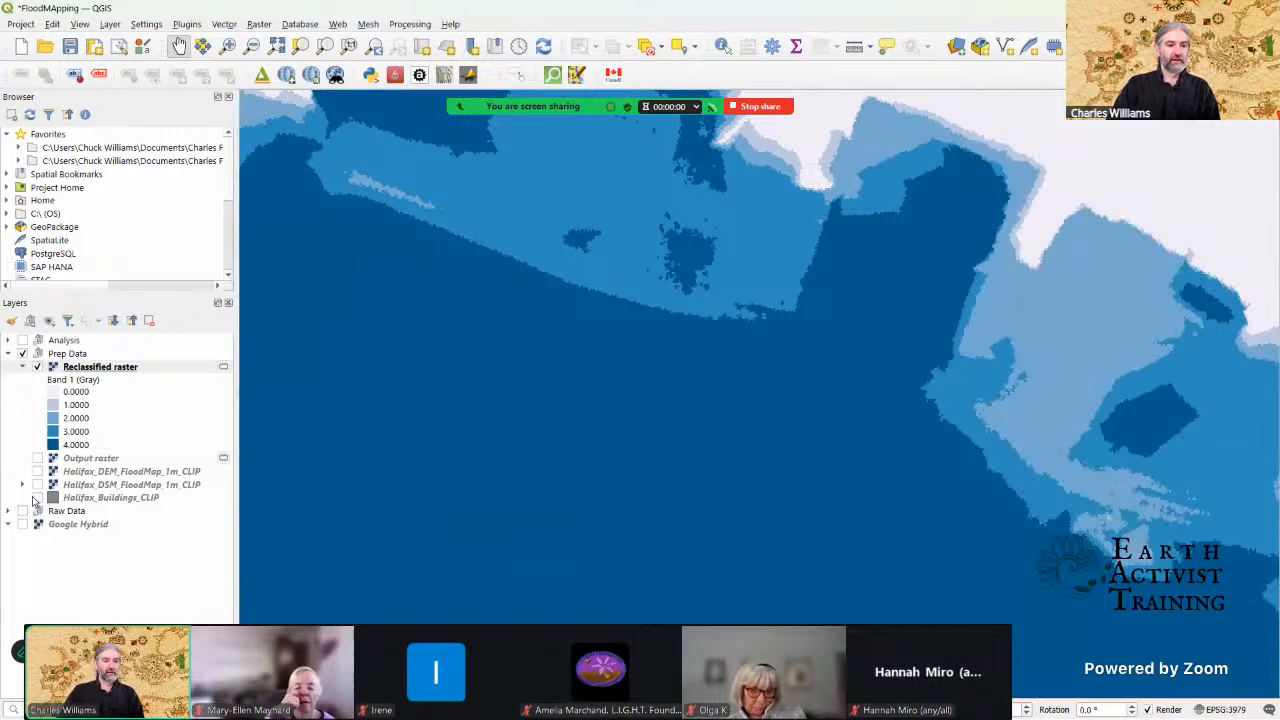
pyautogui.click(66, 498)
pyautogui.moveTo(80, 500); pyautogui.dragTo(90, 366)
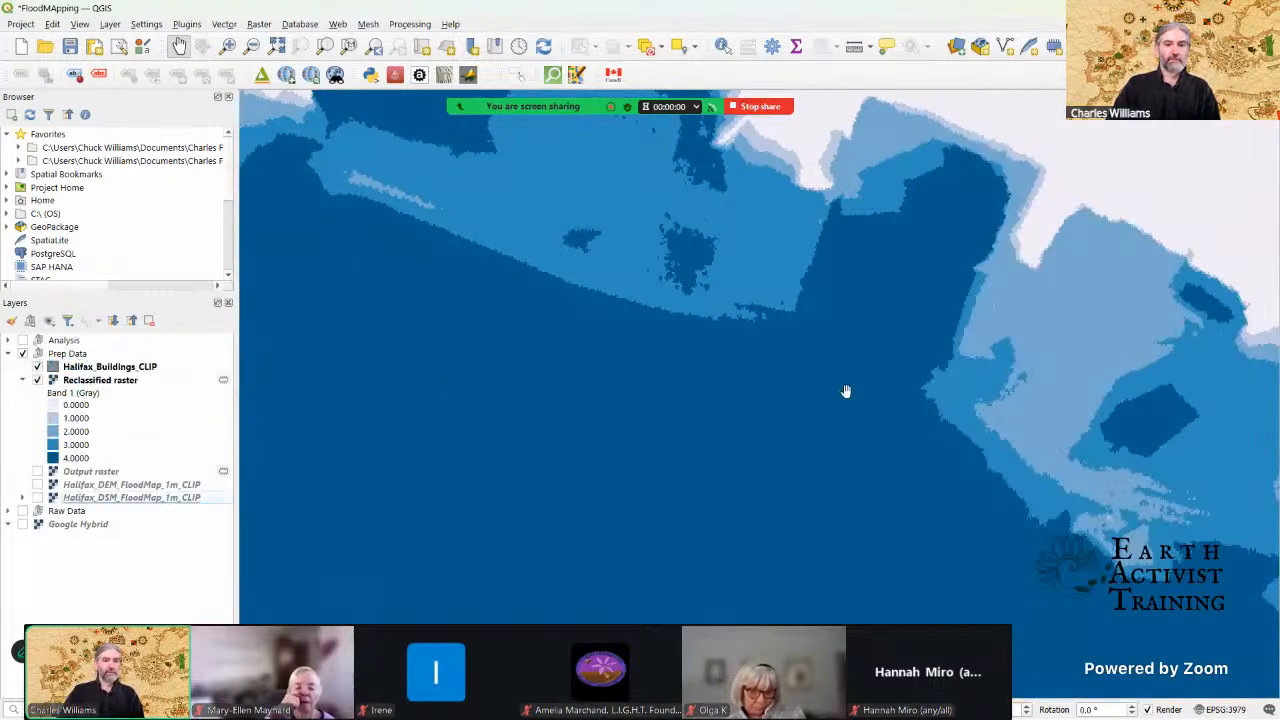
# Step: Reopen the Reclassified raster's styling and set the color of the value 0 class to the recent blue #4b8ce8
pyautogui.scroll(-3, 1114, 322)
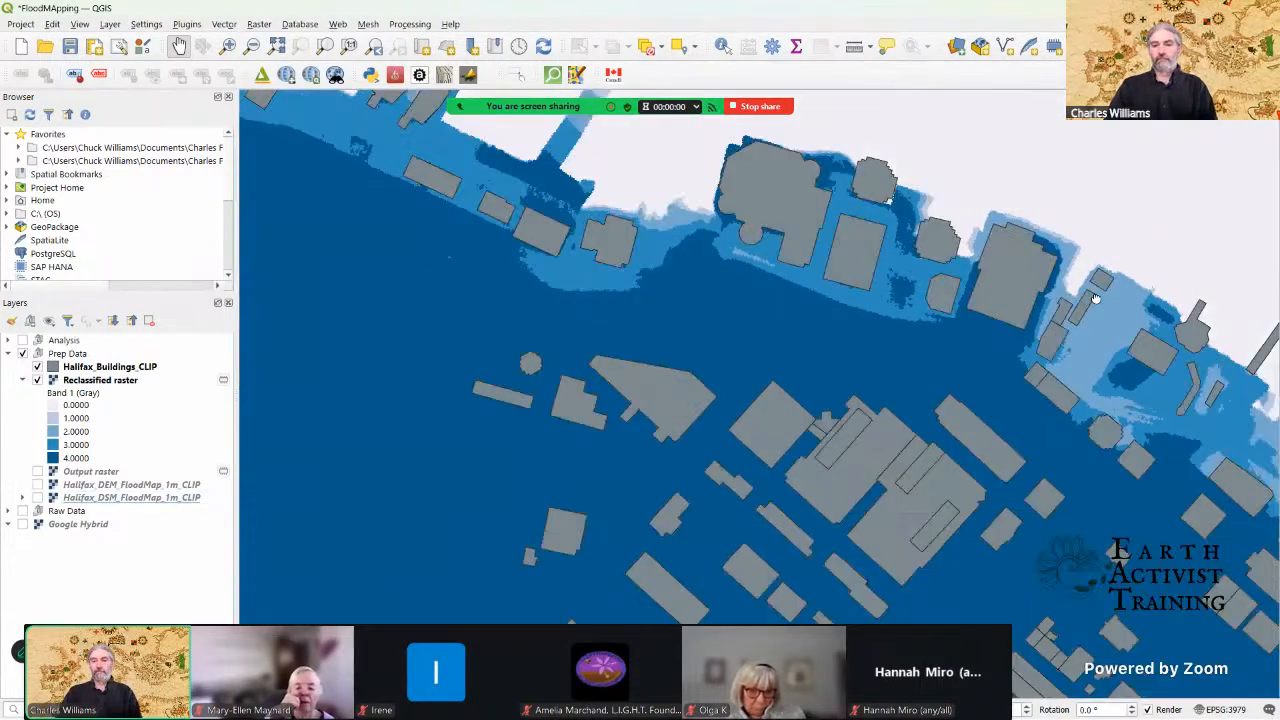
pyautogui.moveTo(1050, 314); pyautogui.dragTo(929, 363)
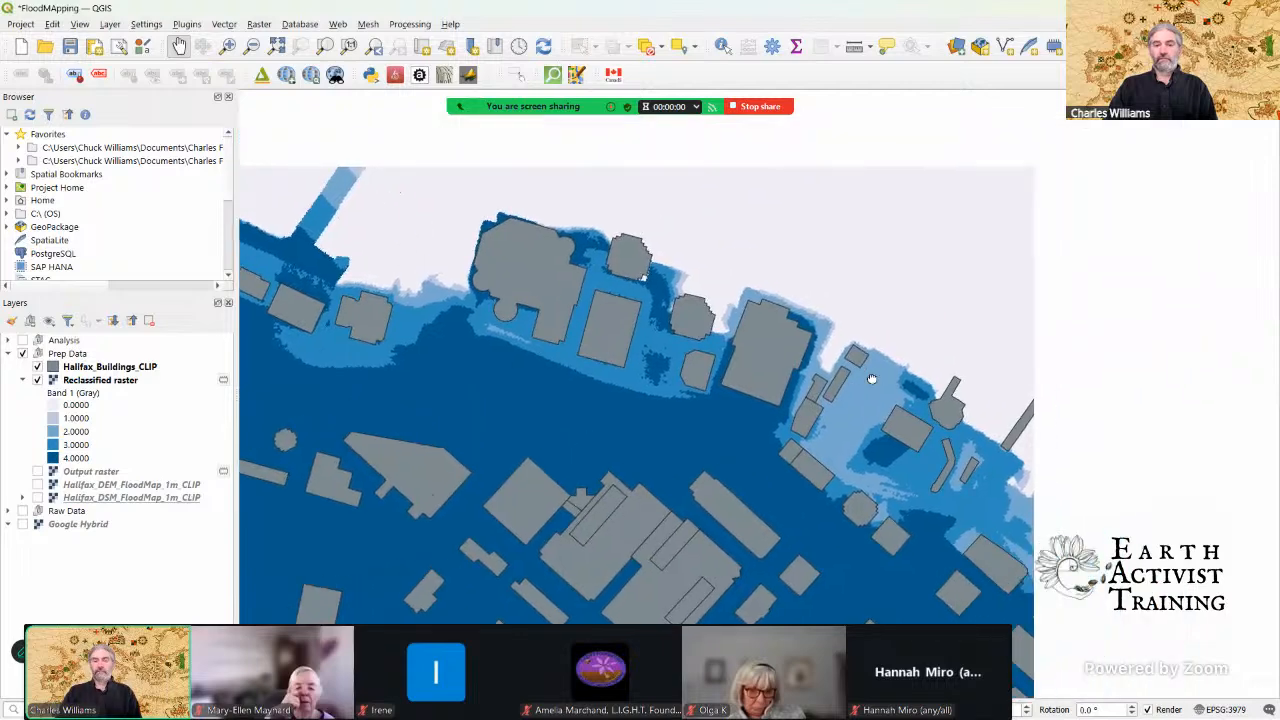
pyautogui.scroll(-3, 929, 363)
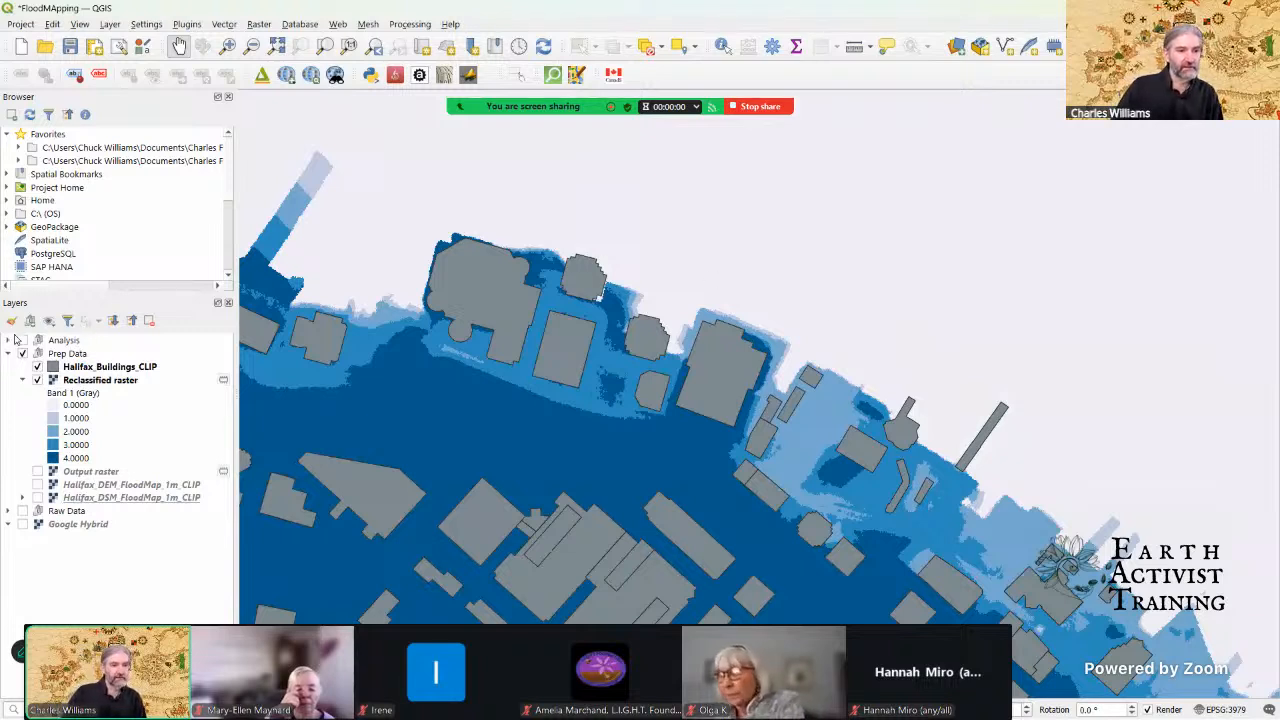
pyautogui.click(84, 382)
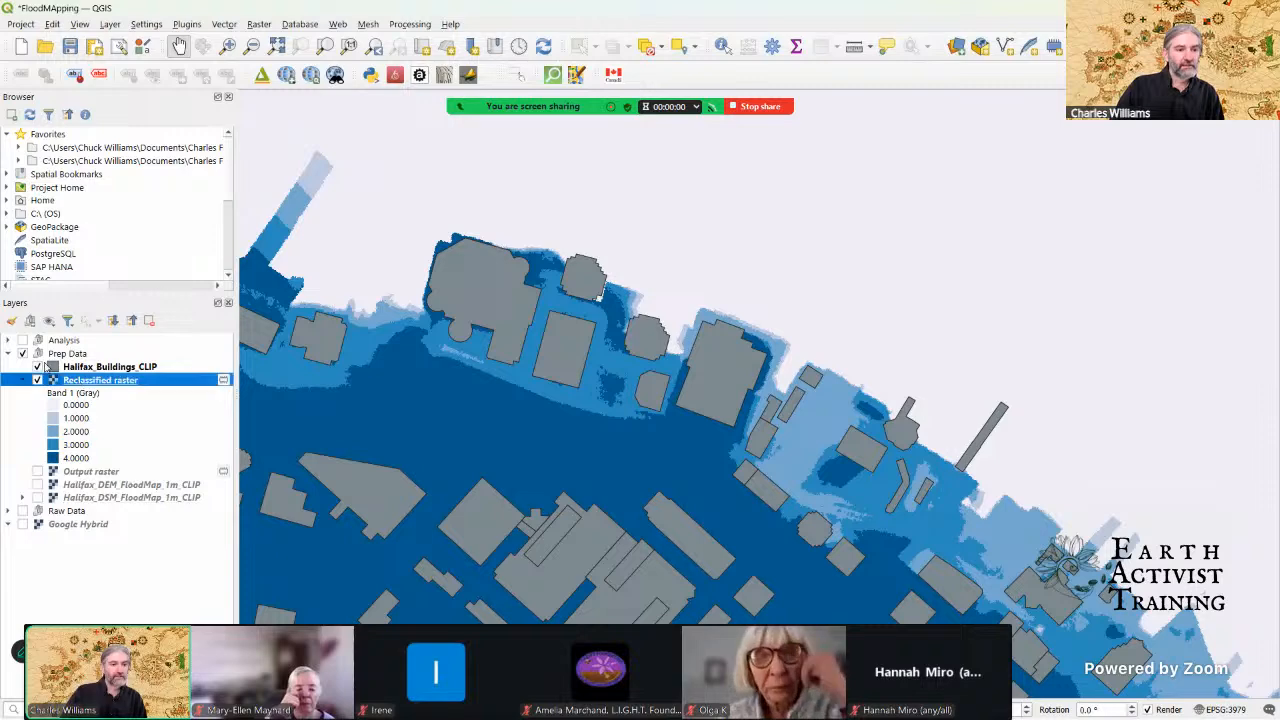
pyautogui.click(12, 322)
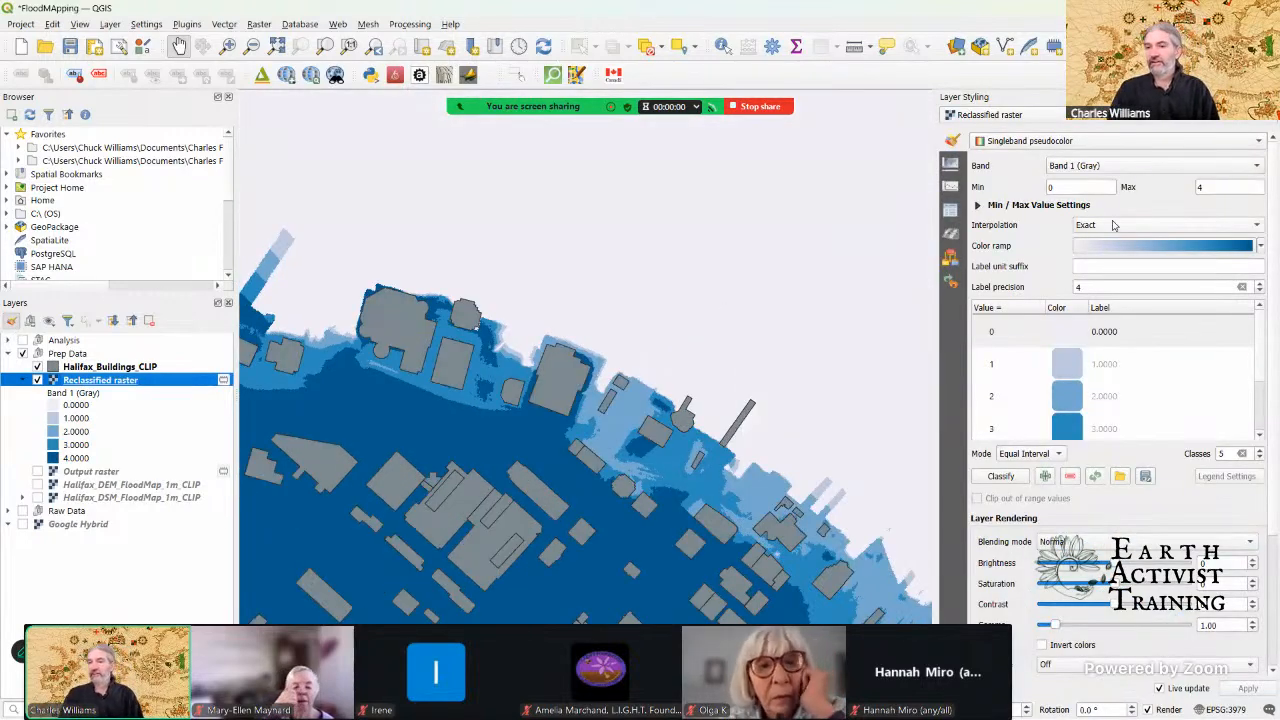
pyautogui.click(1067, 335)
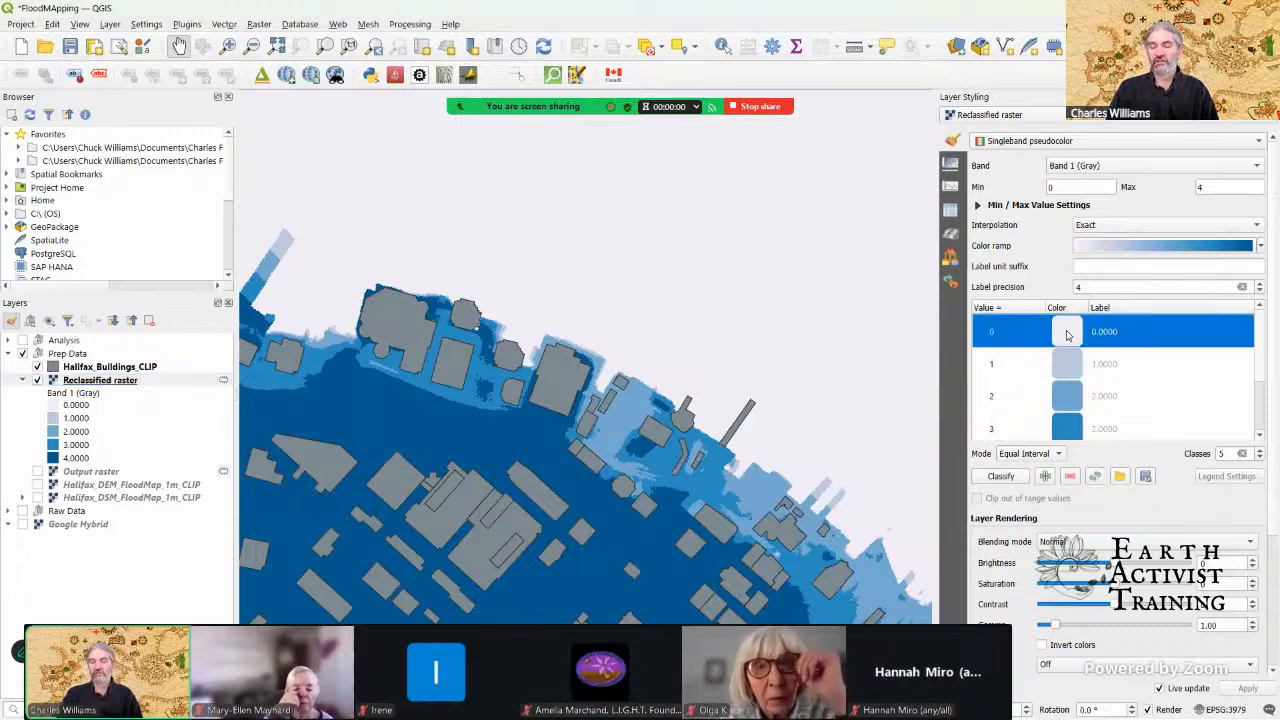
pyautogui.doubleClick(1067, 335)
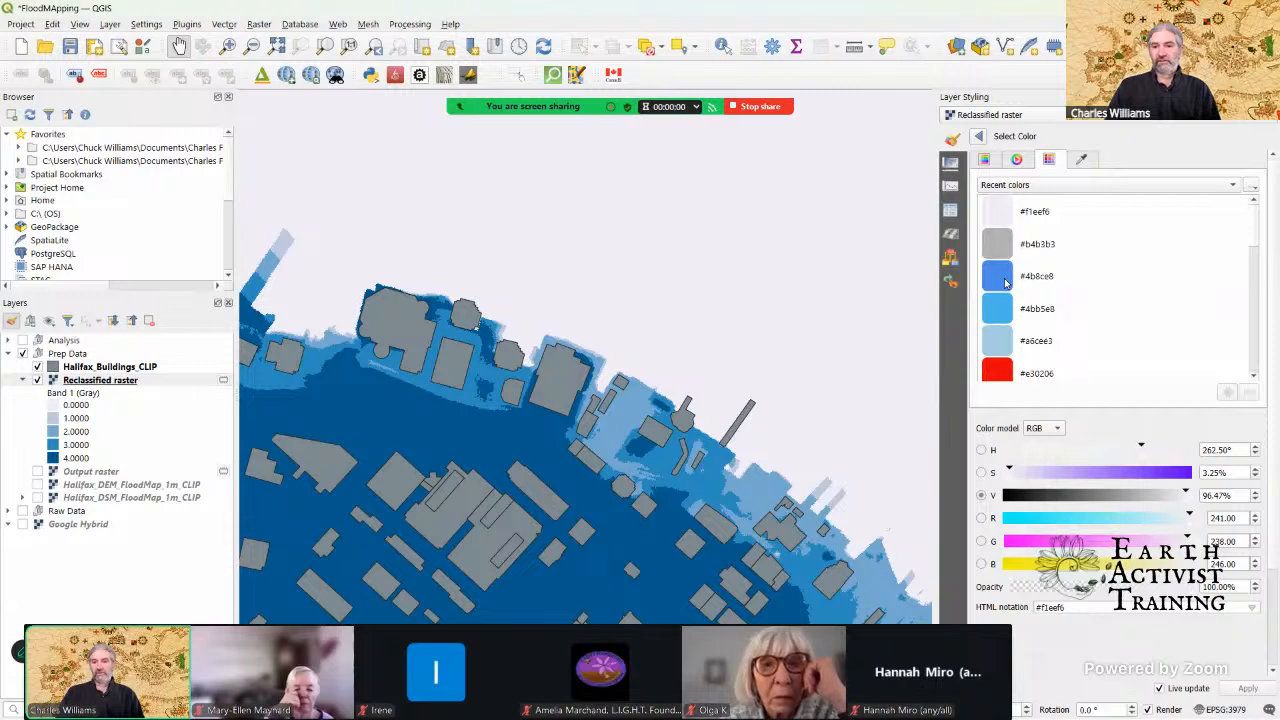
pyautogui.click(1006, 283)
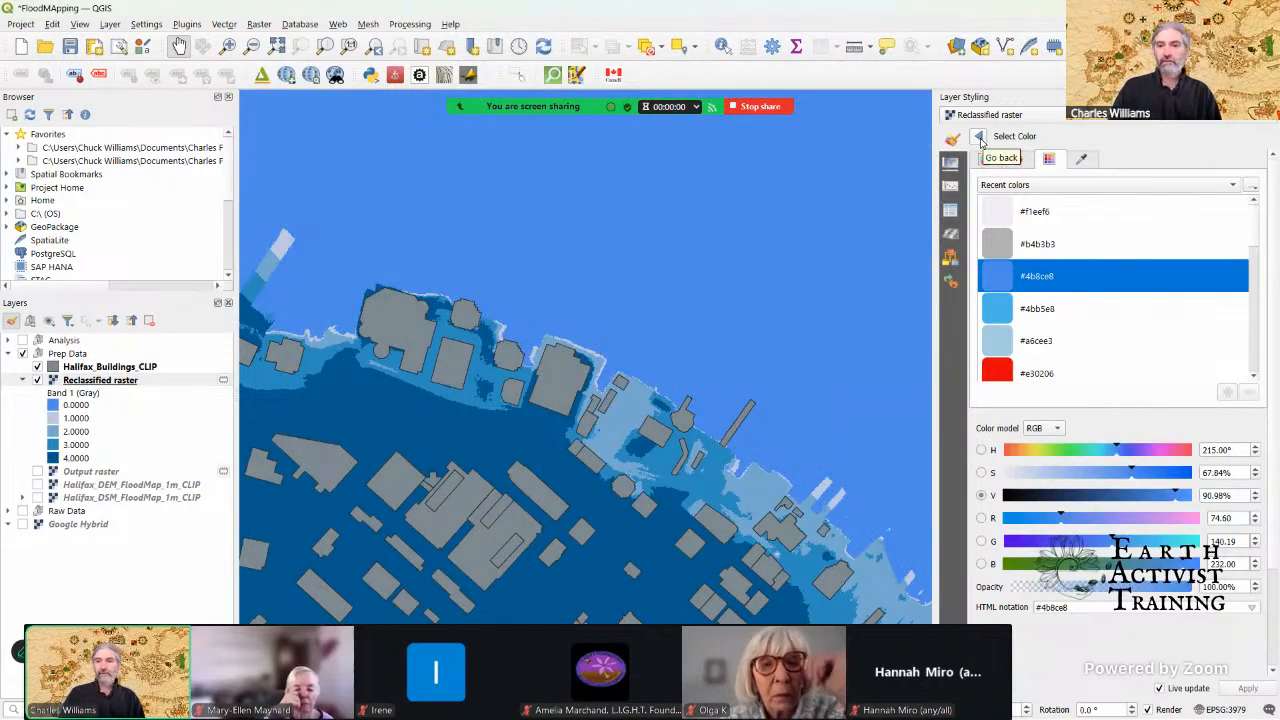
pyautogui.click(980, 140)
# Step: Remove the value 4 class from the Reclassified raster's color classes
pyautogui.scroll(-3, 1060, 385)
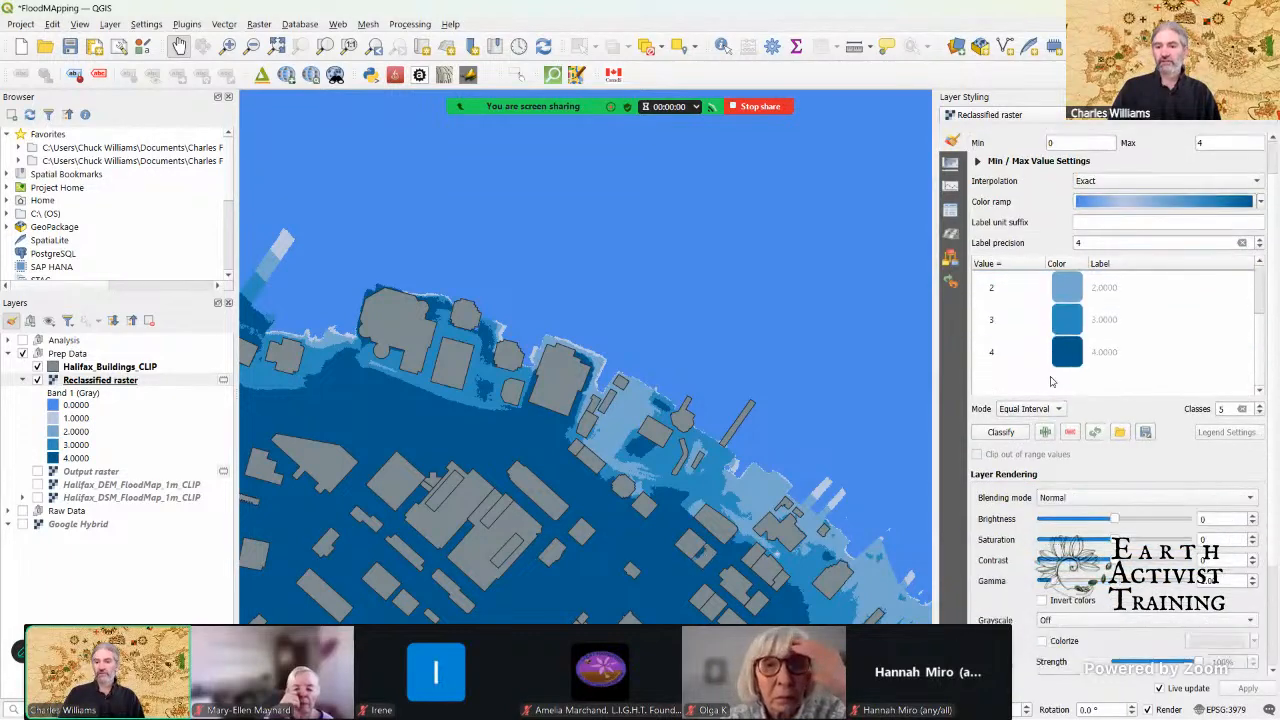
pyautogui.click(1067, 362)
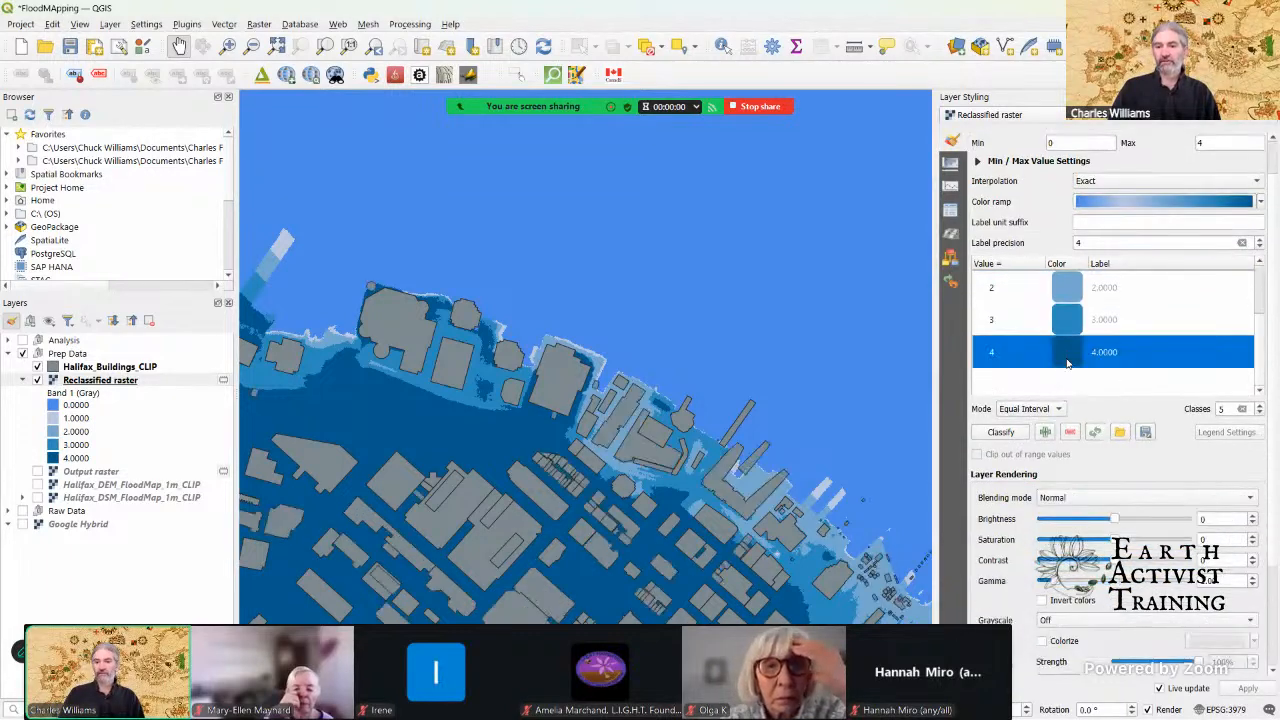
pyautogui.click(1070, 432)
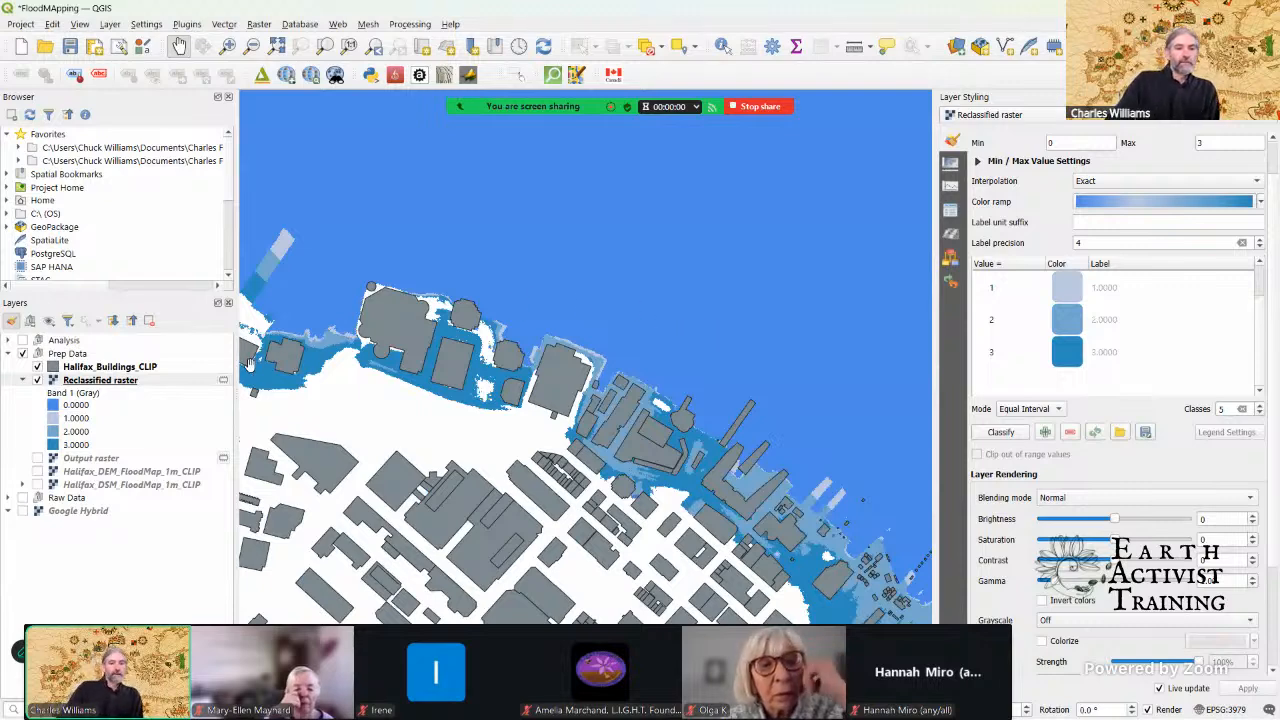
pyautogui.scroll(3, 1030, 347)
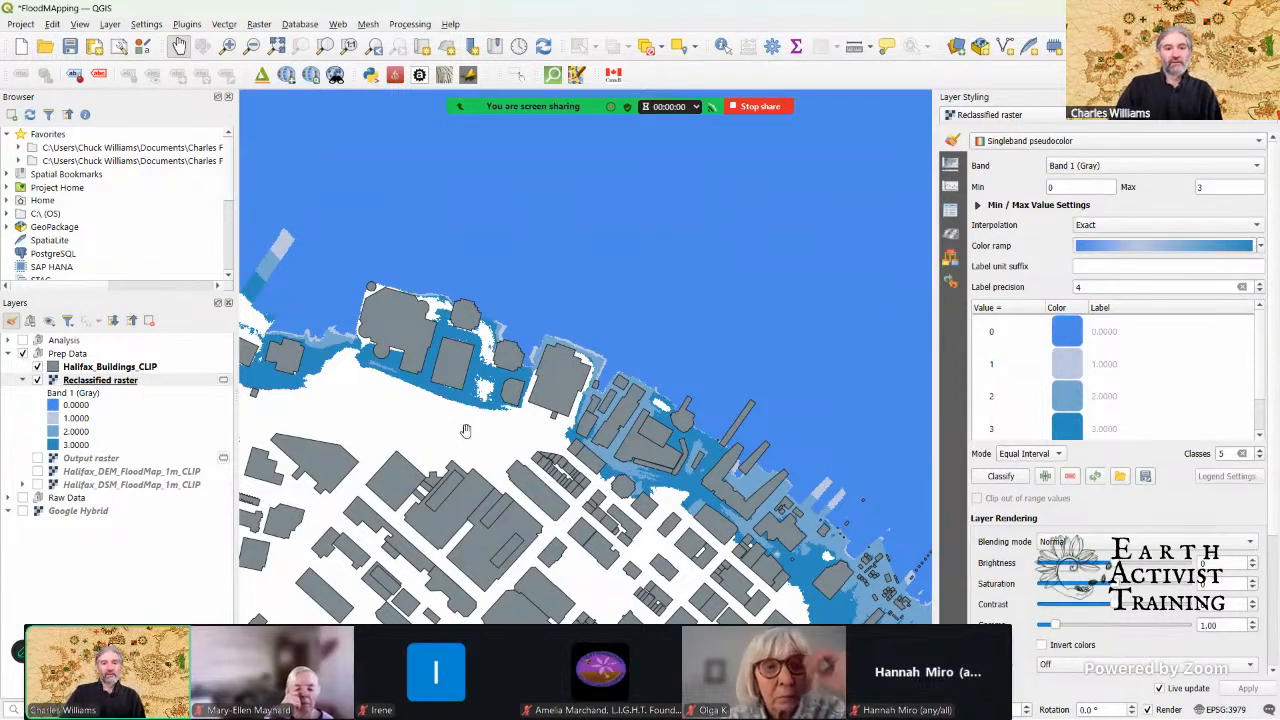
# Step: Show the Halifax_DEM_FloodMap_1m_CLIP layer beneath the flood classes, inspect the waterfront, and close the layer styling
pyautogui.click(37, 471)
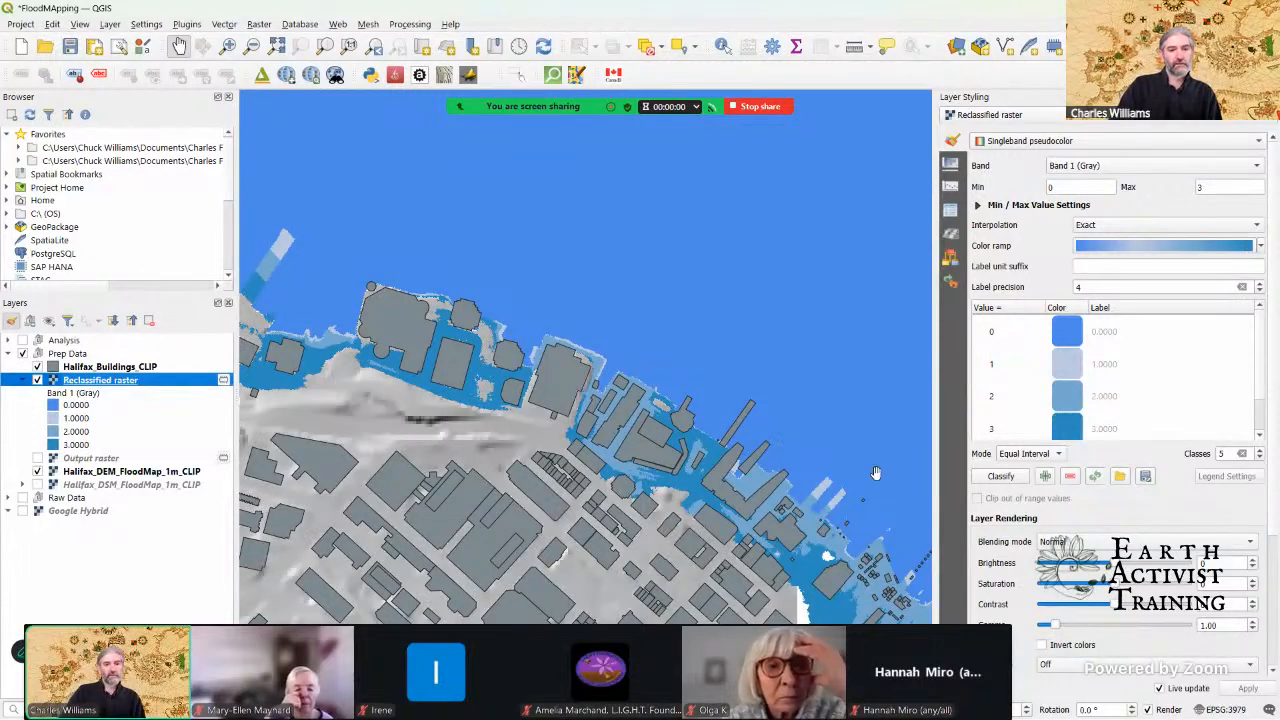
pyautogui.scroll(-1, 752, 355)
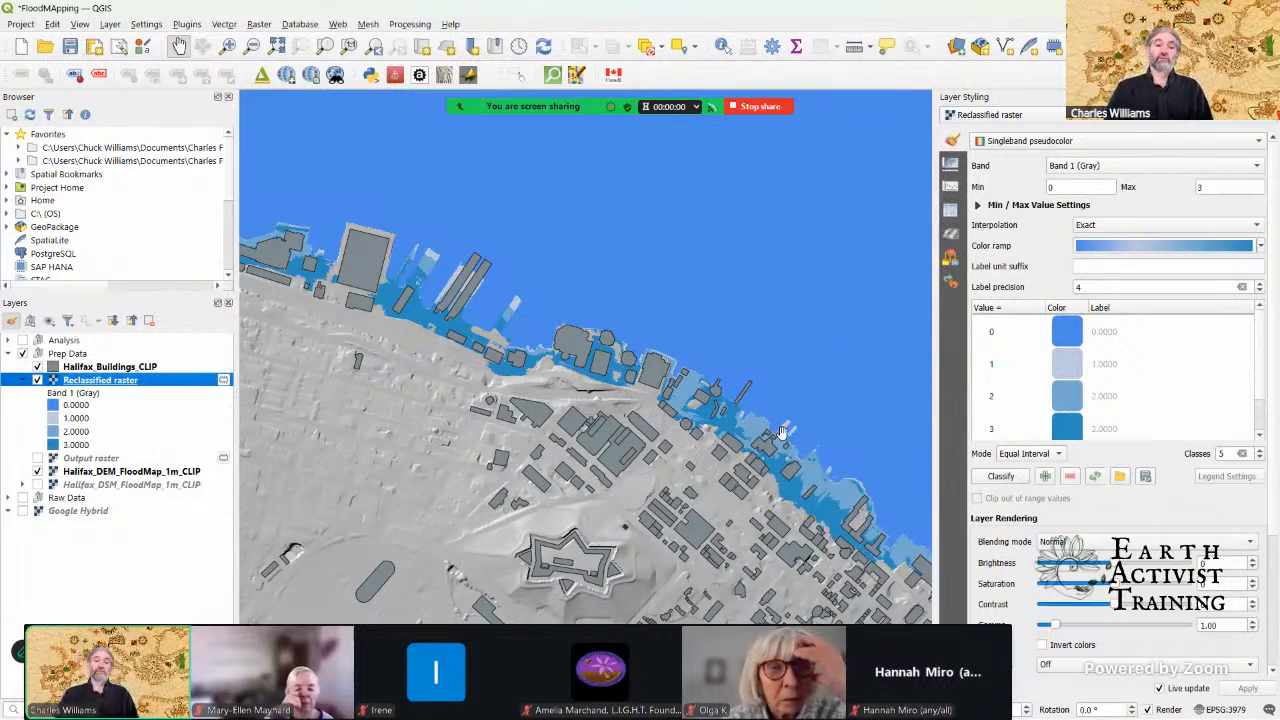
pyautogui.moveTo(819, 489); pyautogui.dragTo(733, 469)
pyautogui.scroll(1, 684, 427)
pyautogui.scroll(1, 684, 427)
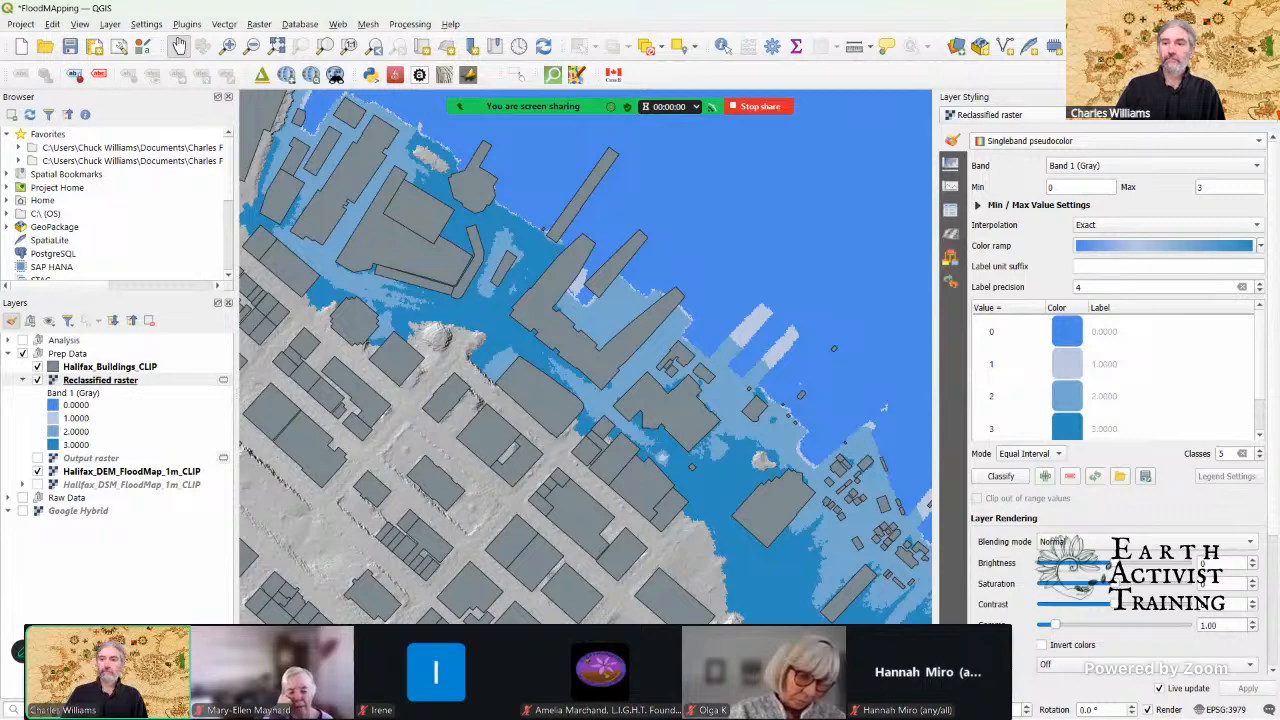
pyautogui.click(1272, 97)
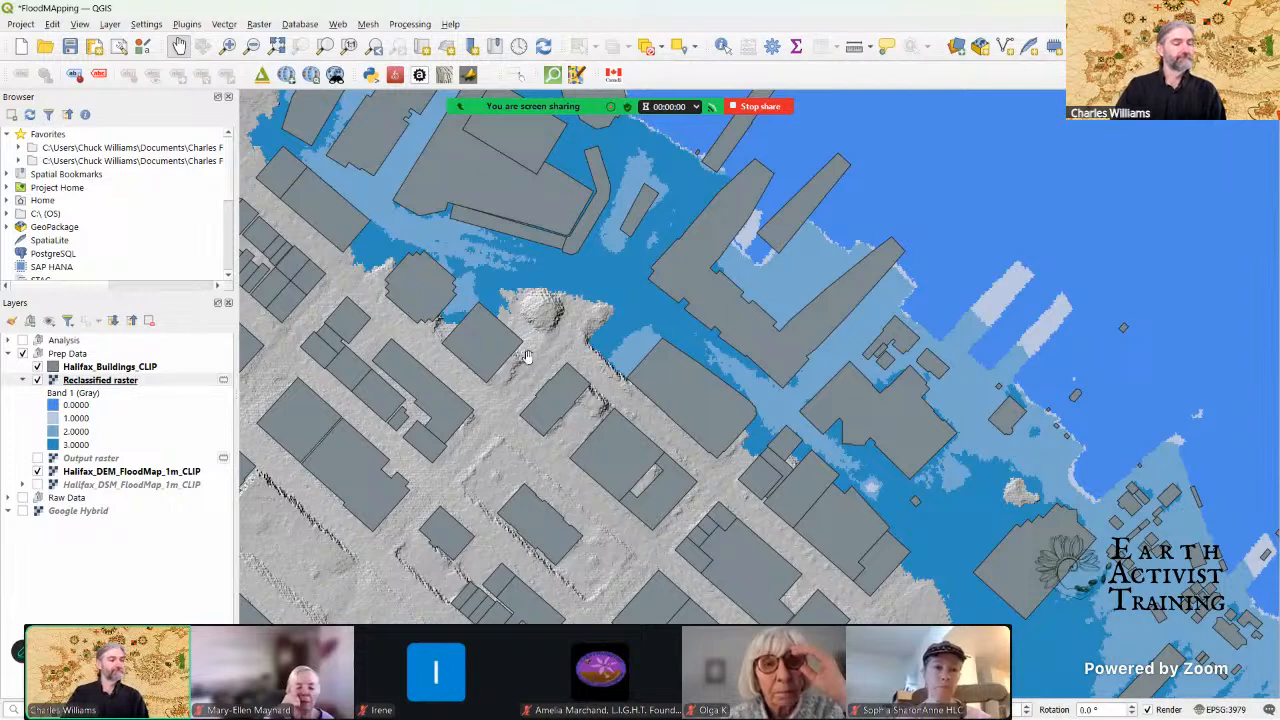
pyautogui.scroll(-1, 833, 345)
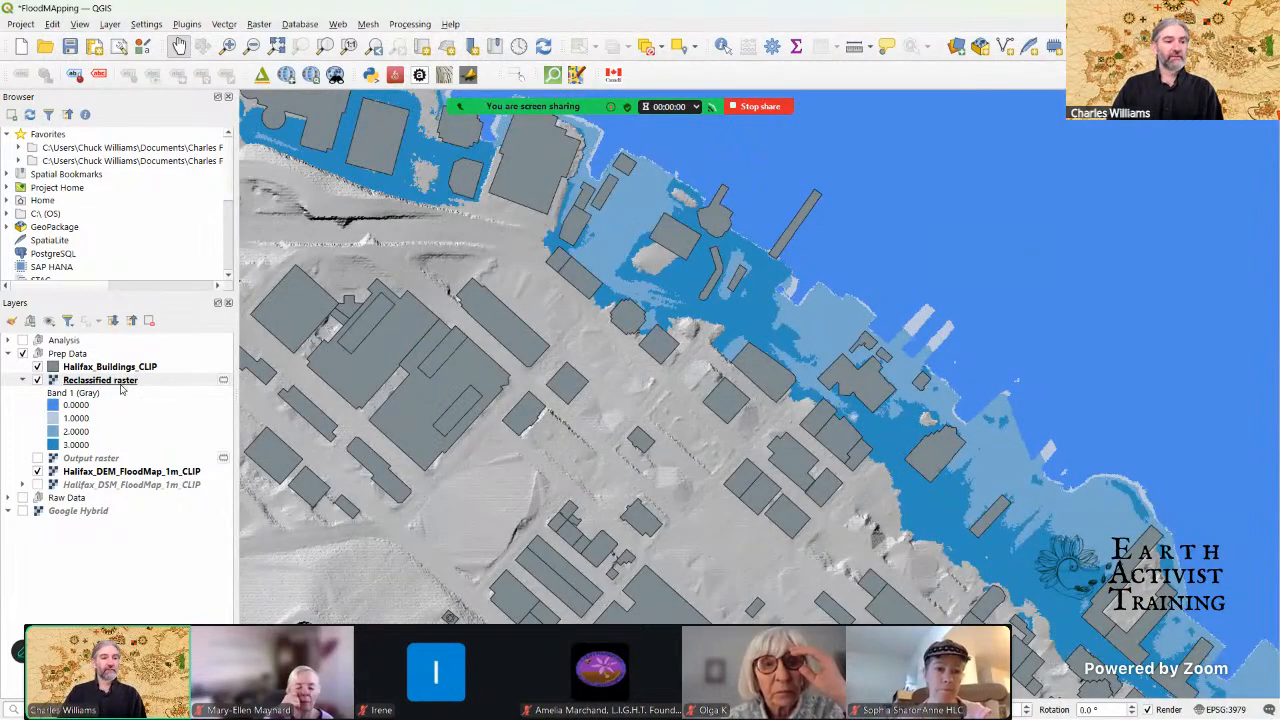
# Step: Polygonize band 1 of the Reclassified raster into a temporary vector layer with the value field DN
pyautogui.click(119, 384)
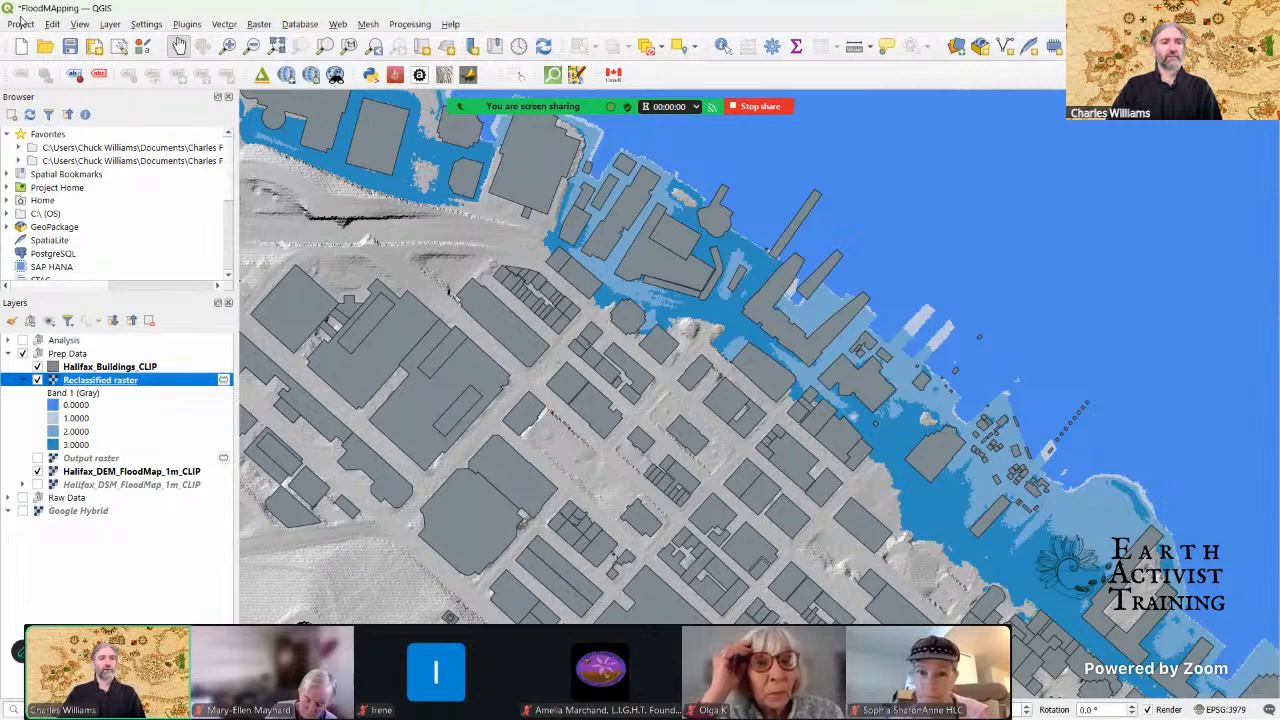
pyautogui.click(260, 26)
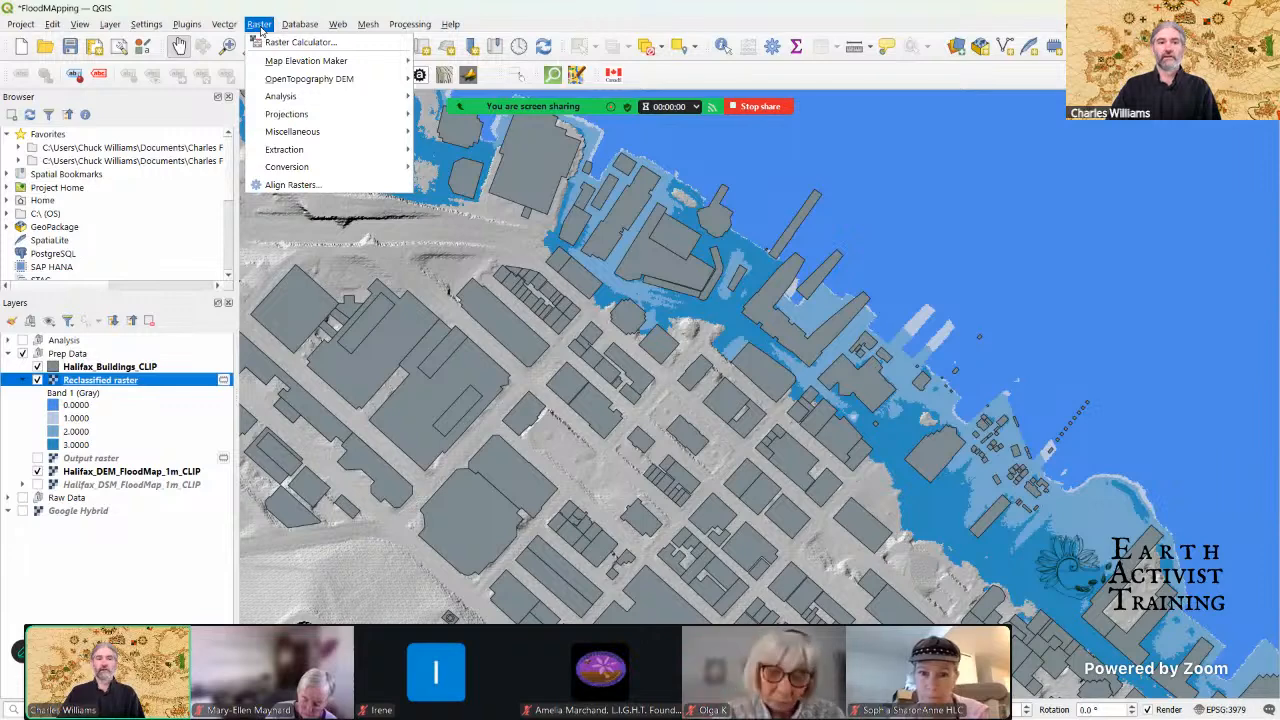
pyautogui.moveTo(280, 97)
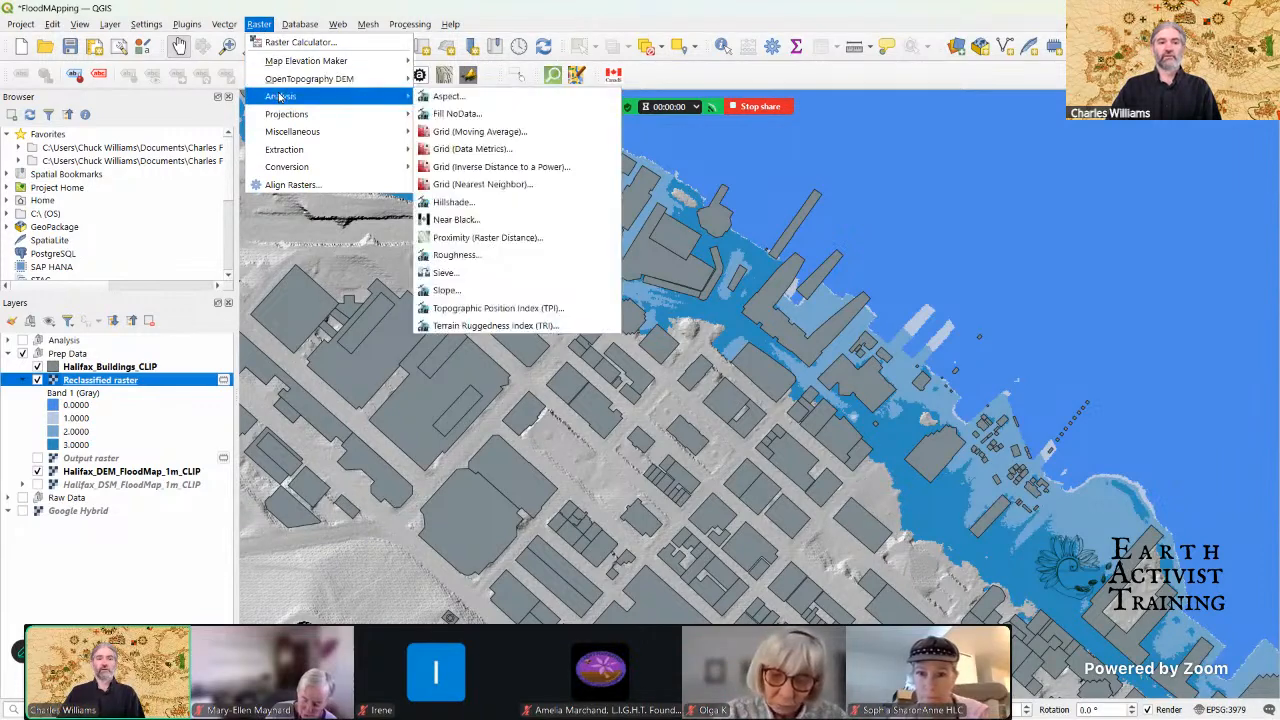
pyautogui.moveTo(291, 168)
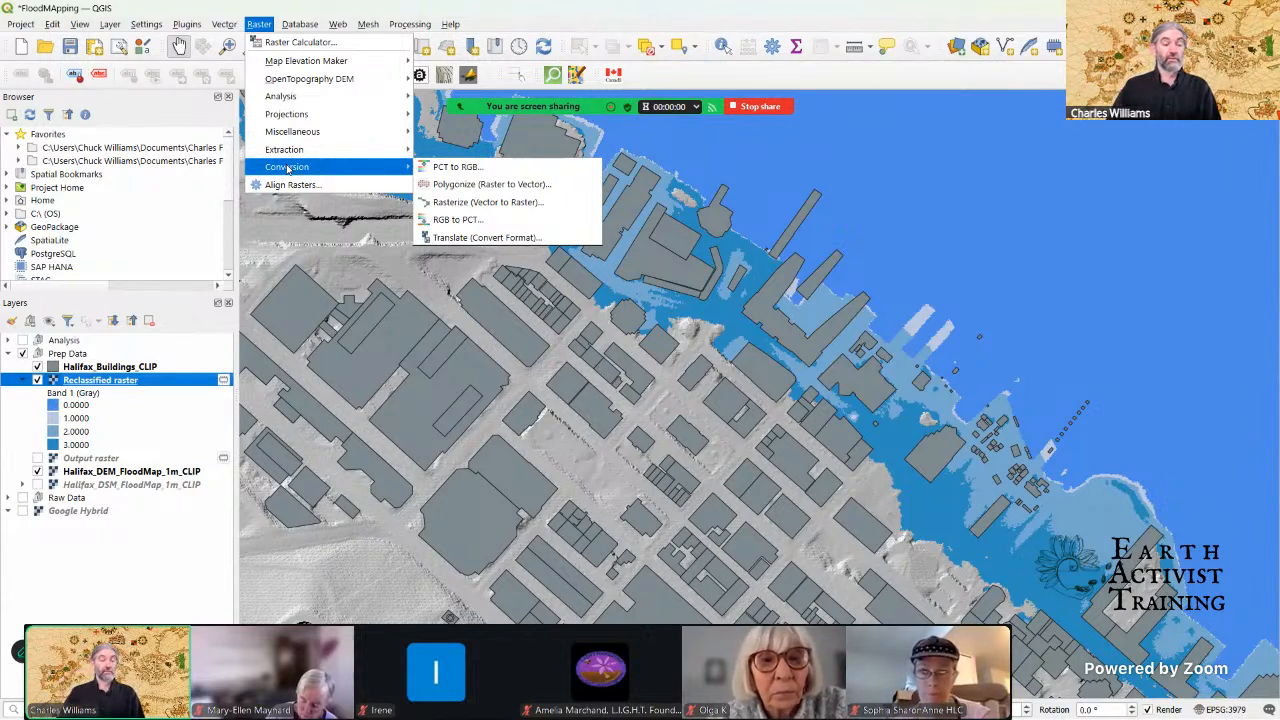
pyautogui.click(453, 188)
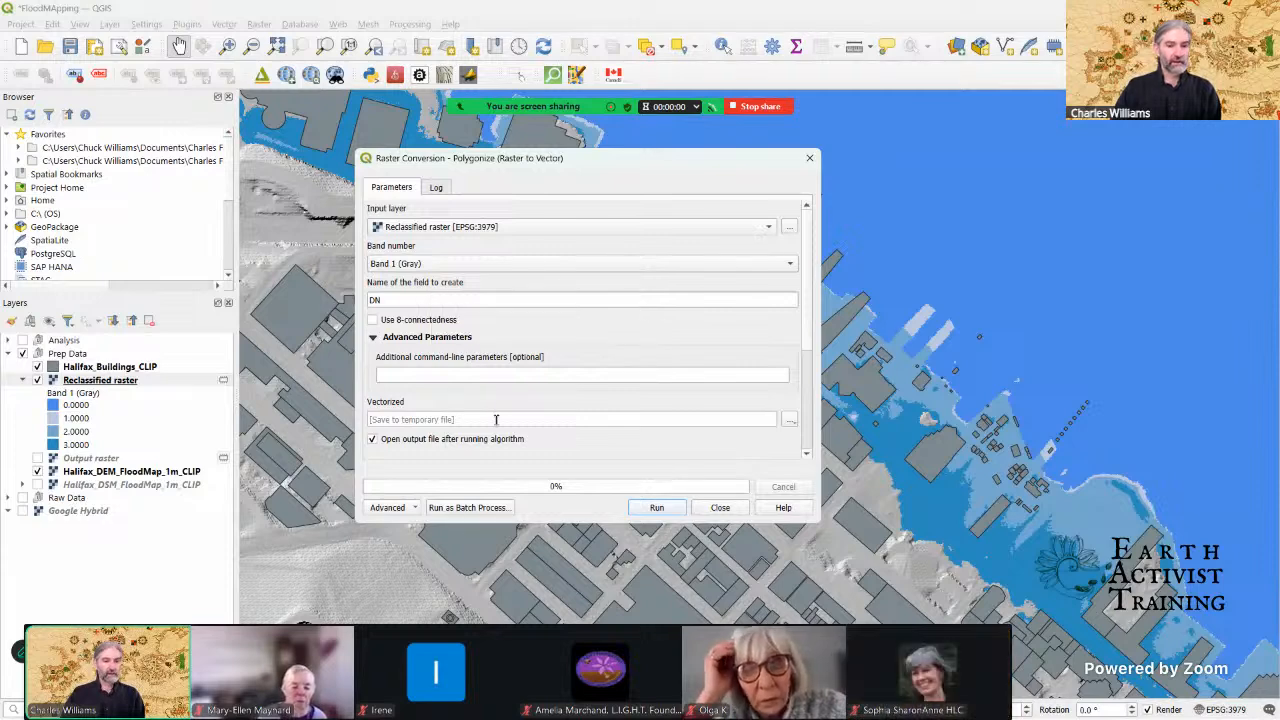
pyautogui.click(657, 508)
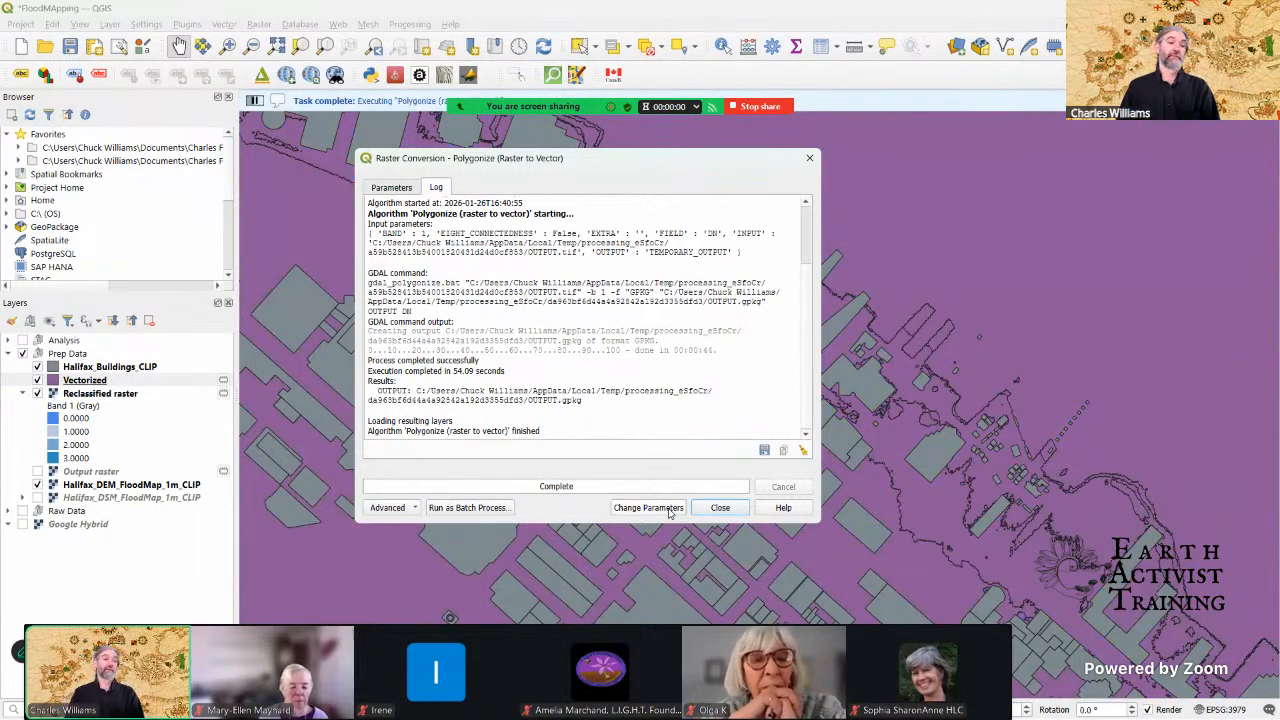
pyautogui.click(720, 508)
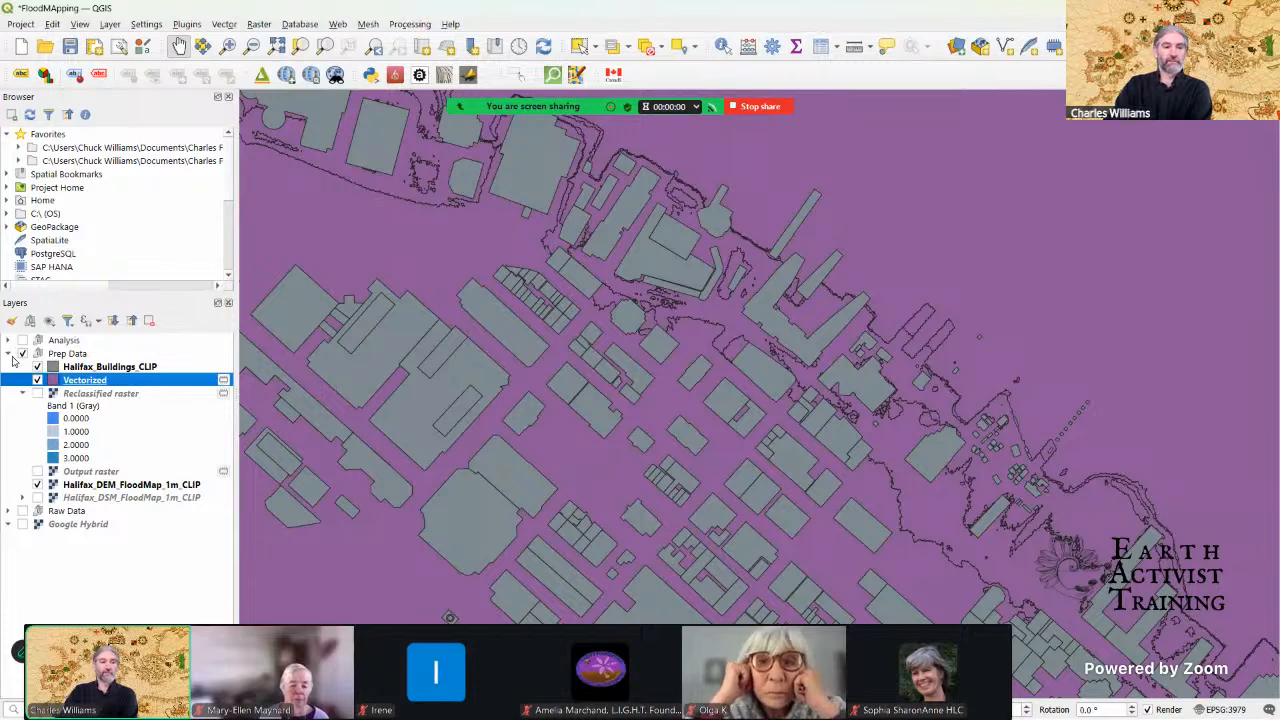
# Step: Style the Vectorized layer as Categorized by the DN field and classify its values
pyautogui.click(11, 321)
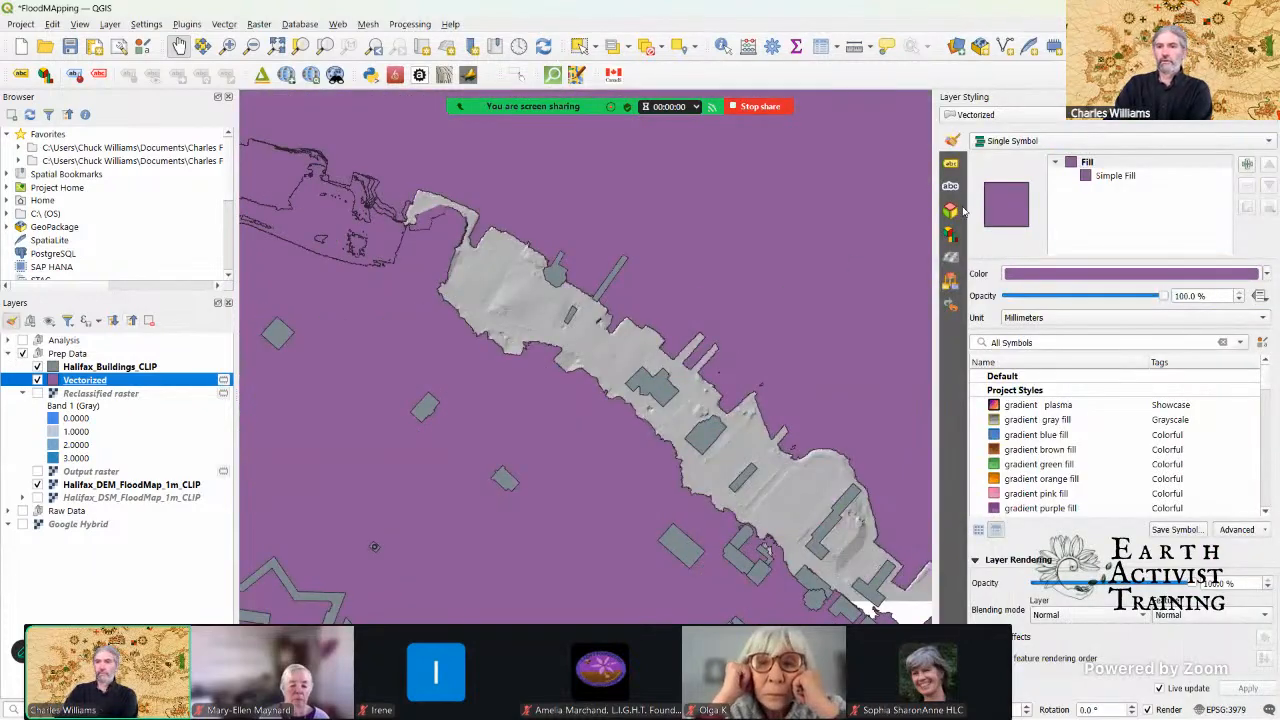
pyautogui.click(1022, 143)
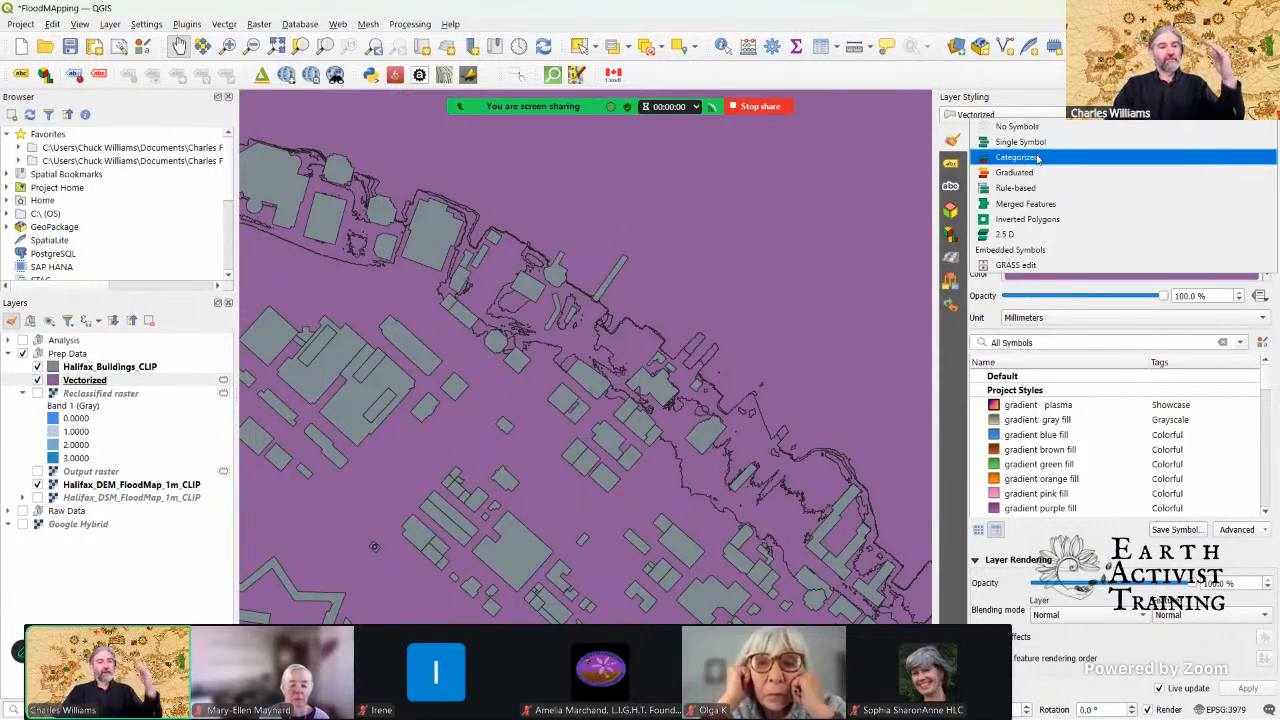
pyautogui.click(1037, 158)
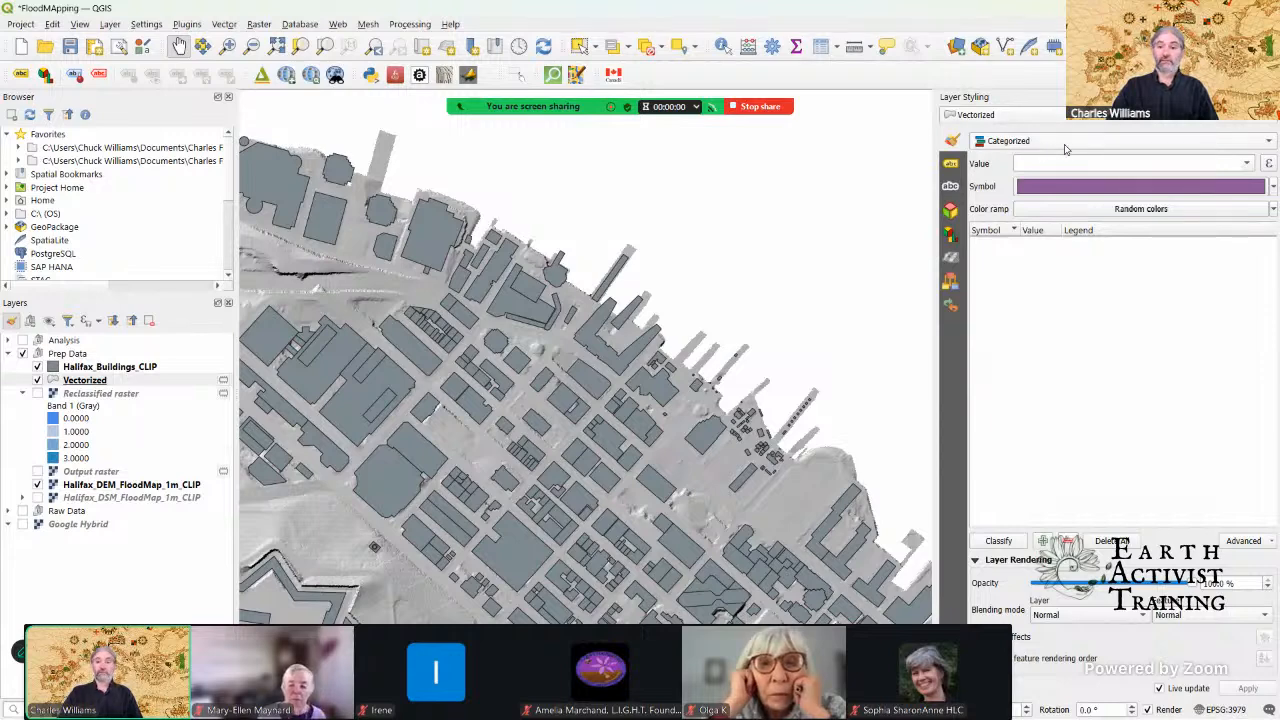
pyautogui.click(1248, 165)
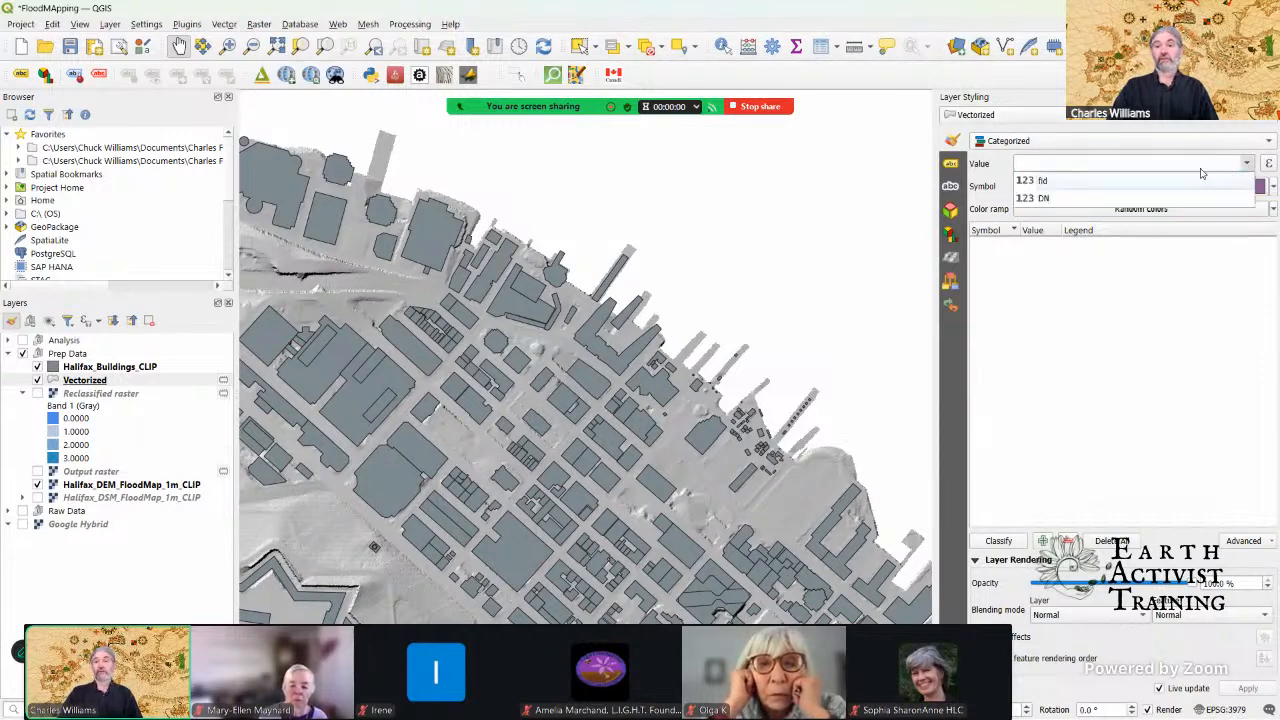
pyautogui.click(1078, 200)
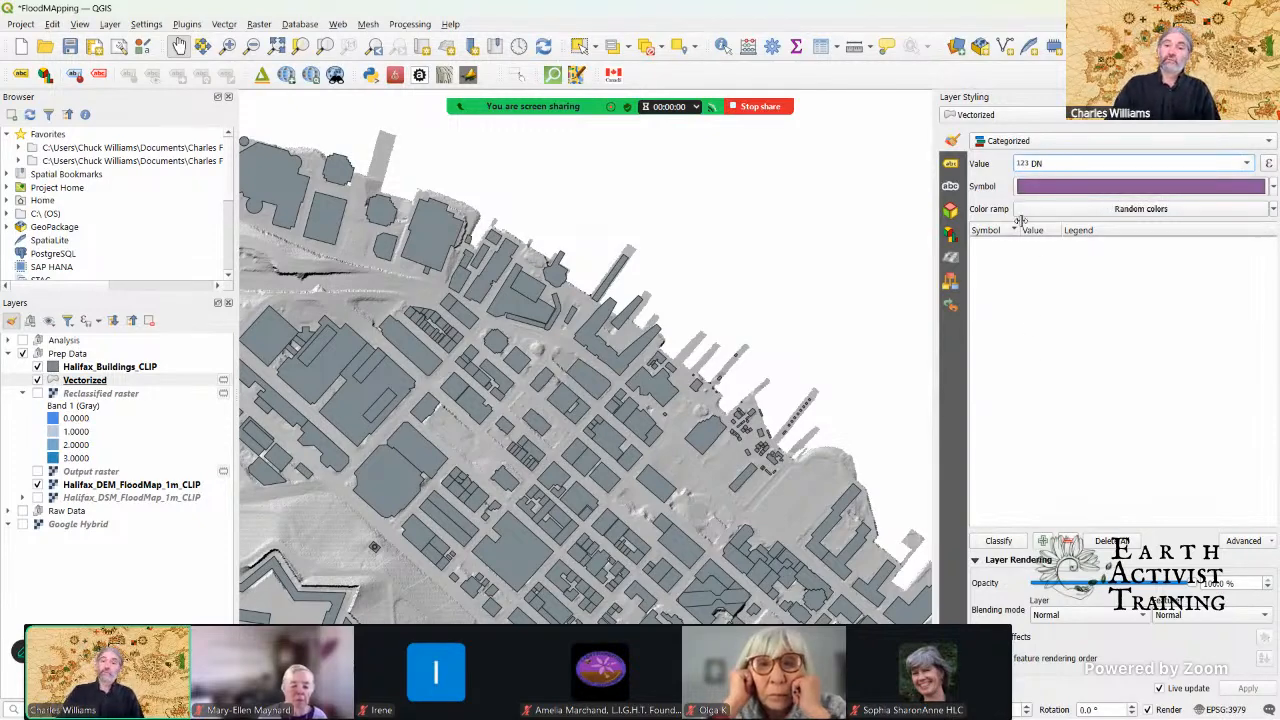
pyautogui.click(998, 541)
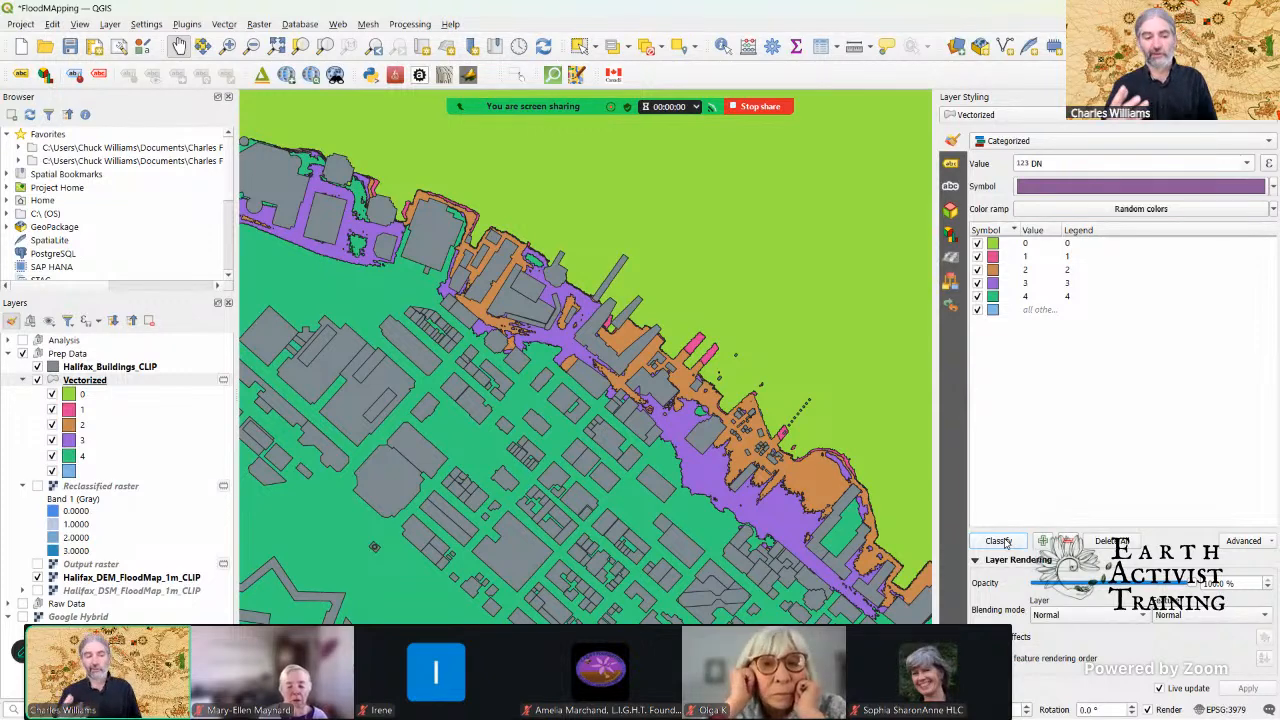
# Step: Set the color of the Vectorized layer's value 0 category to the recent blue #4b8ce8
pyautogui.click(994, 243)
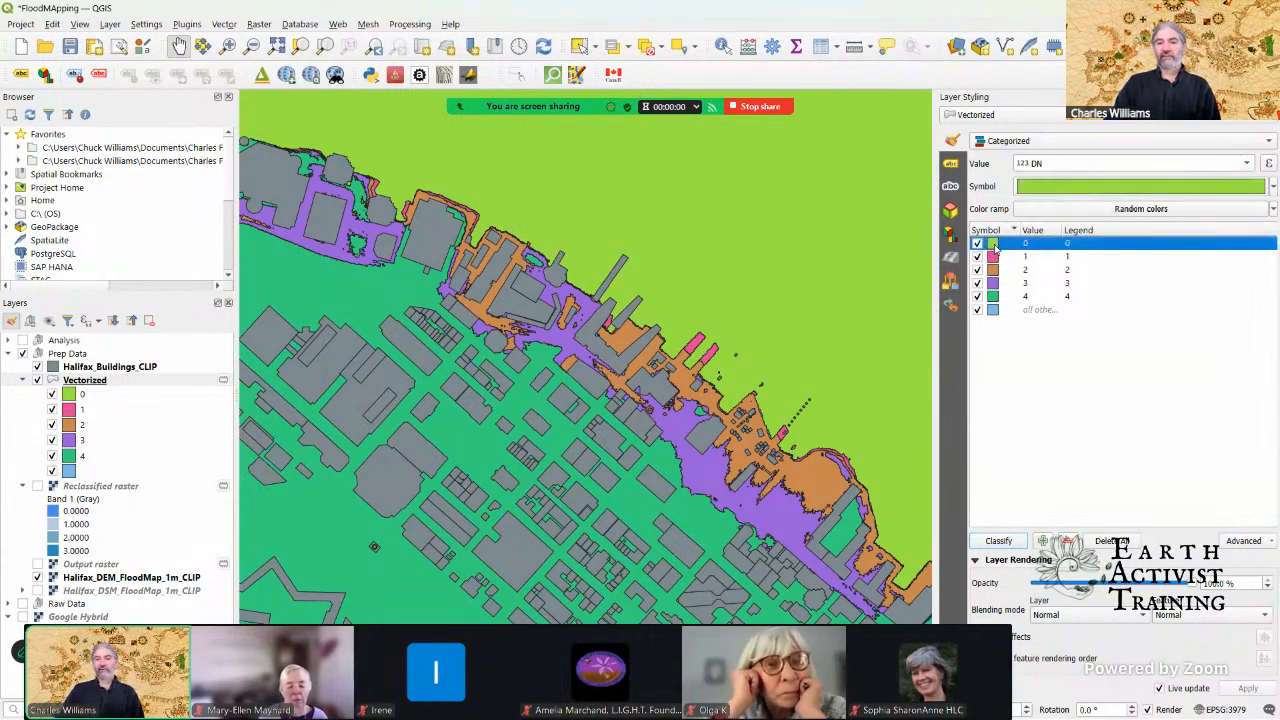
pyautogui.click(1048, 191)
pyautogui.click(1048, 191)
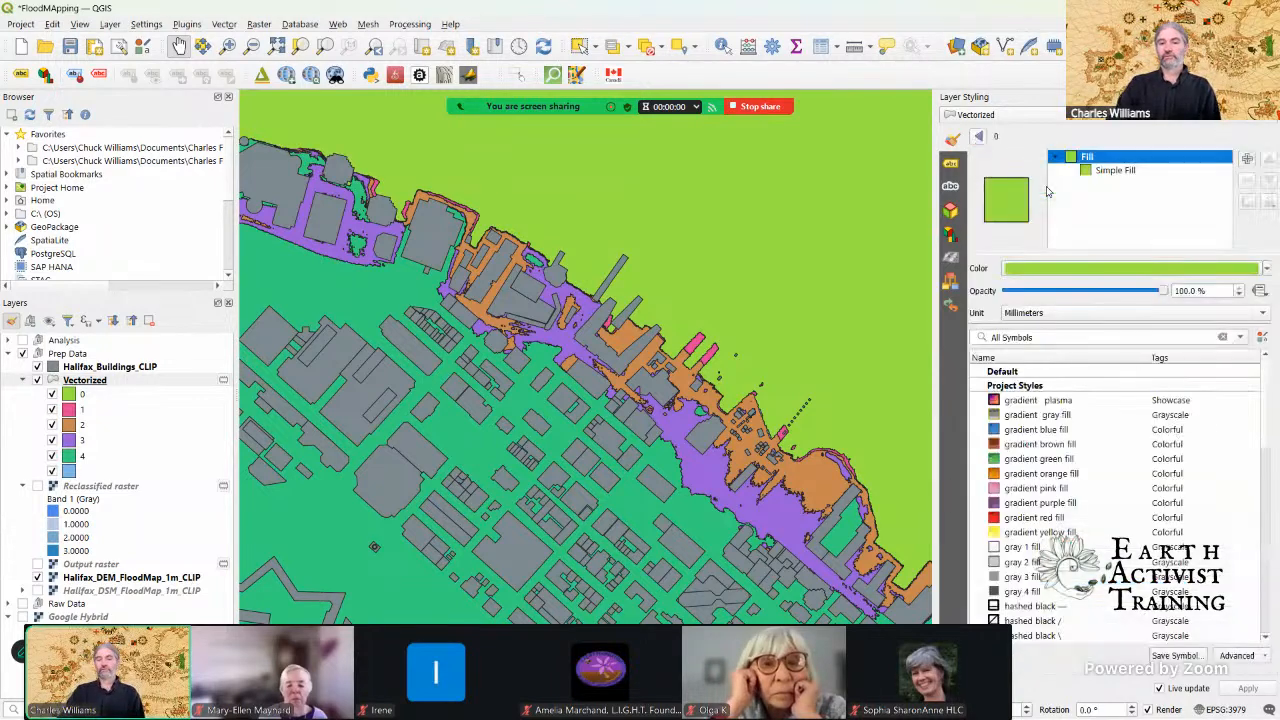
pyautogui.click(1080, 268)
pyautogui.click(1000, 276)
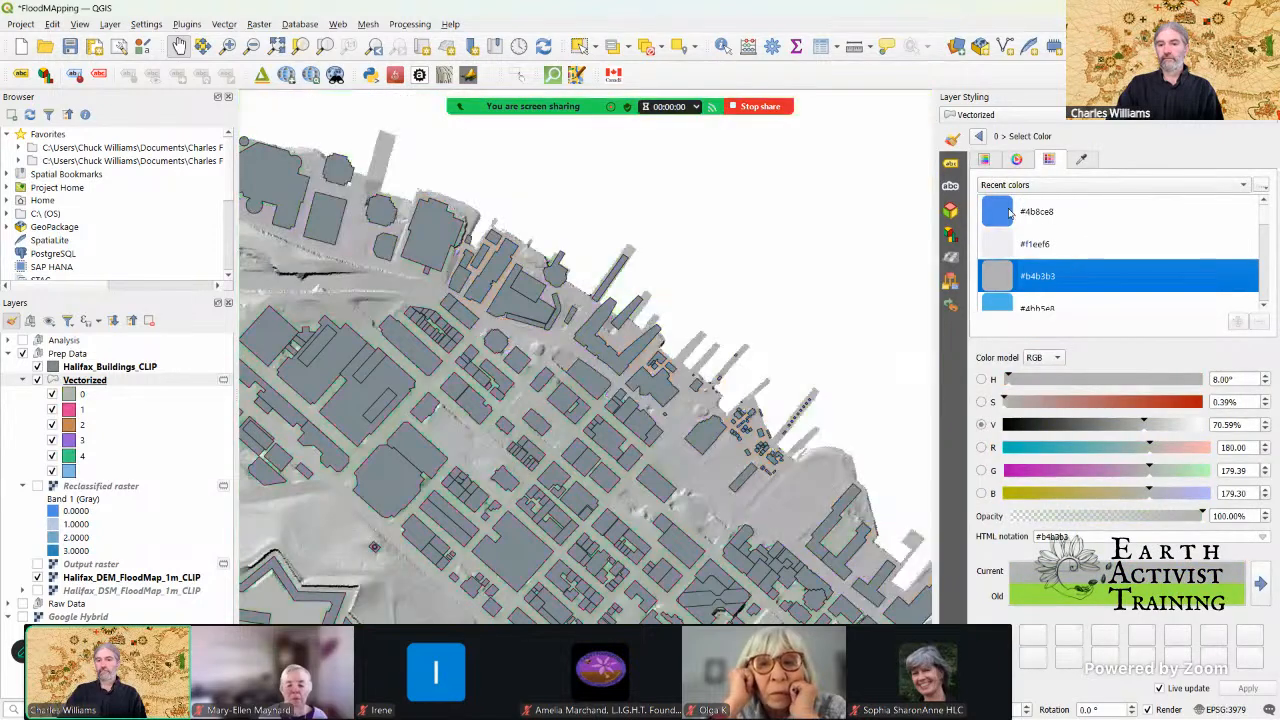
pyautogui.click(1010, 211)
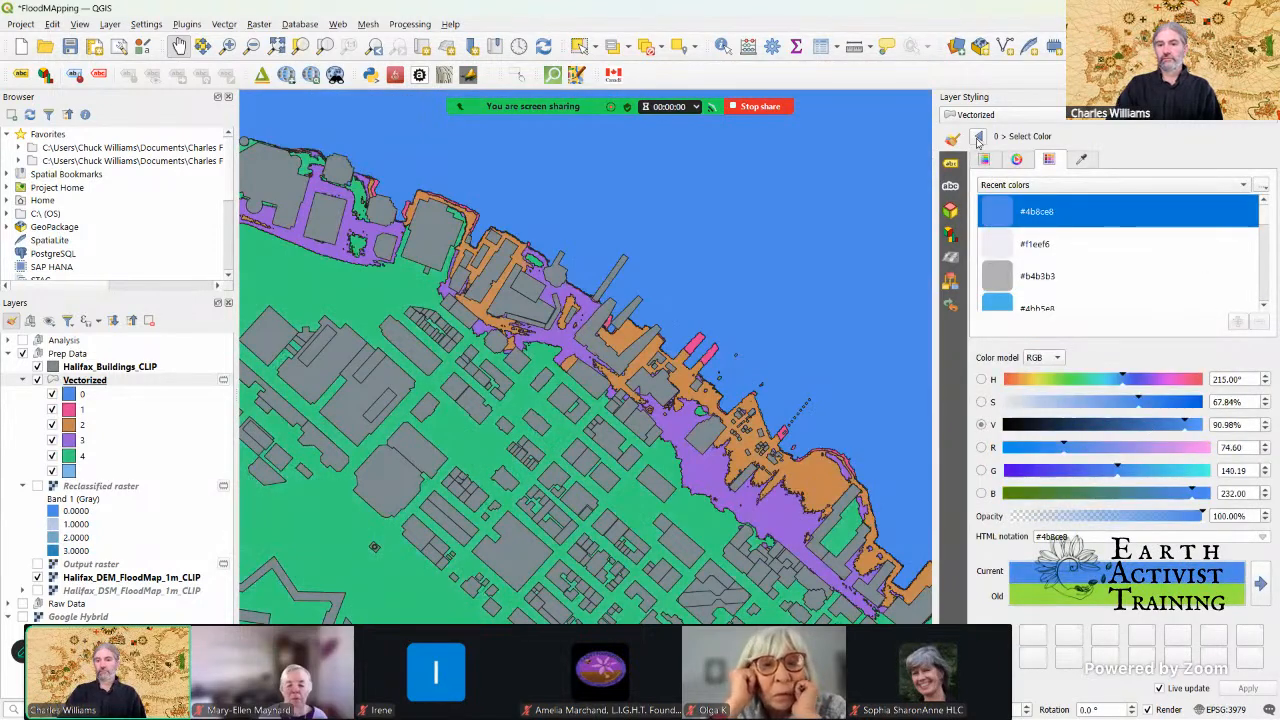
pyautogui.click(978, 137)
pyautogui.click(978, 137)
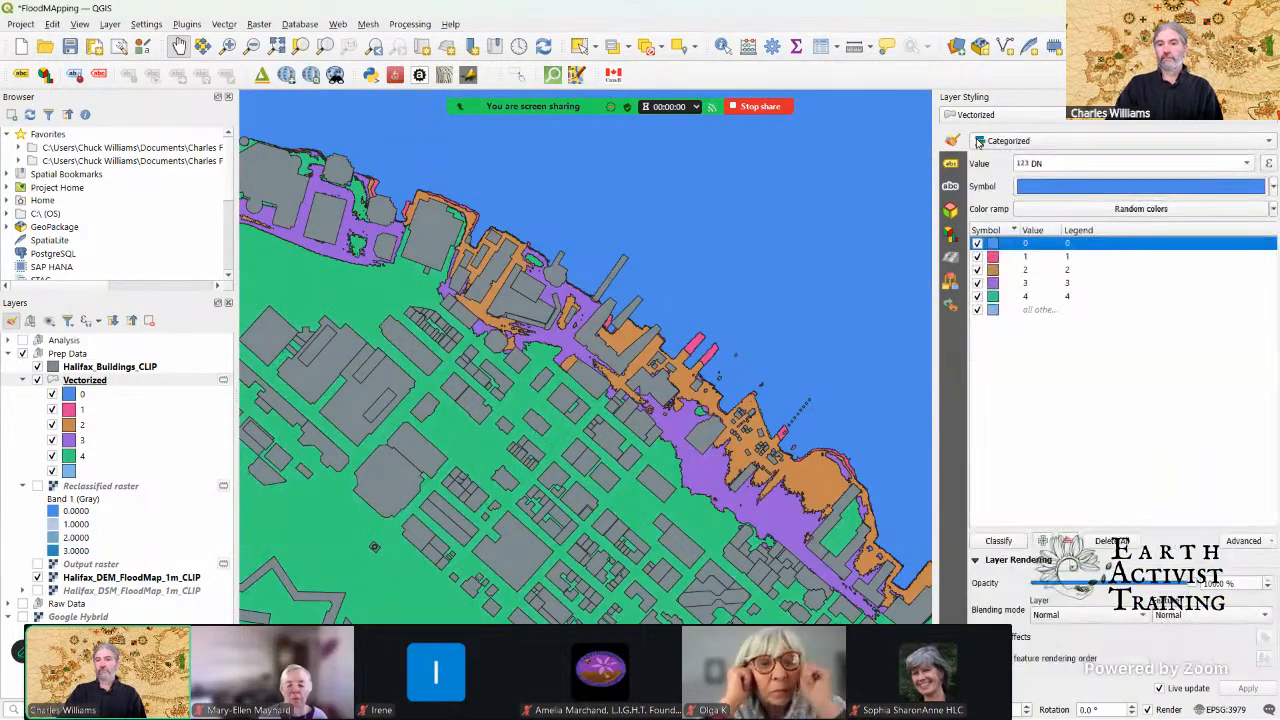
# Step: Set the simple fill color of the Vectorized layer's value 1 category to the recent light blue #a6cee3
pyautogui.click(997, 257)
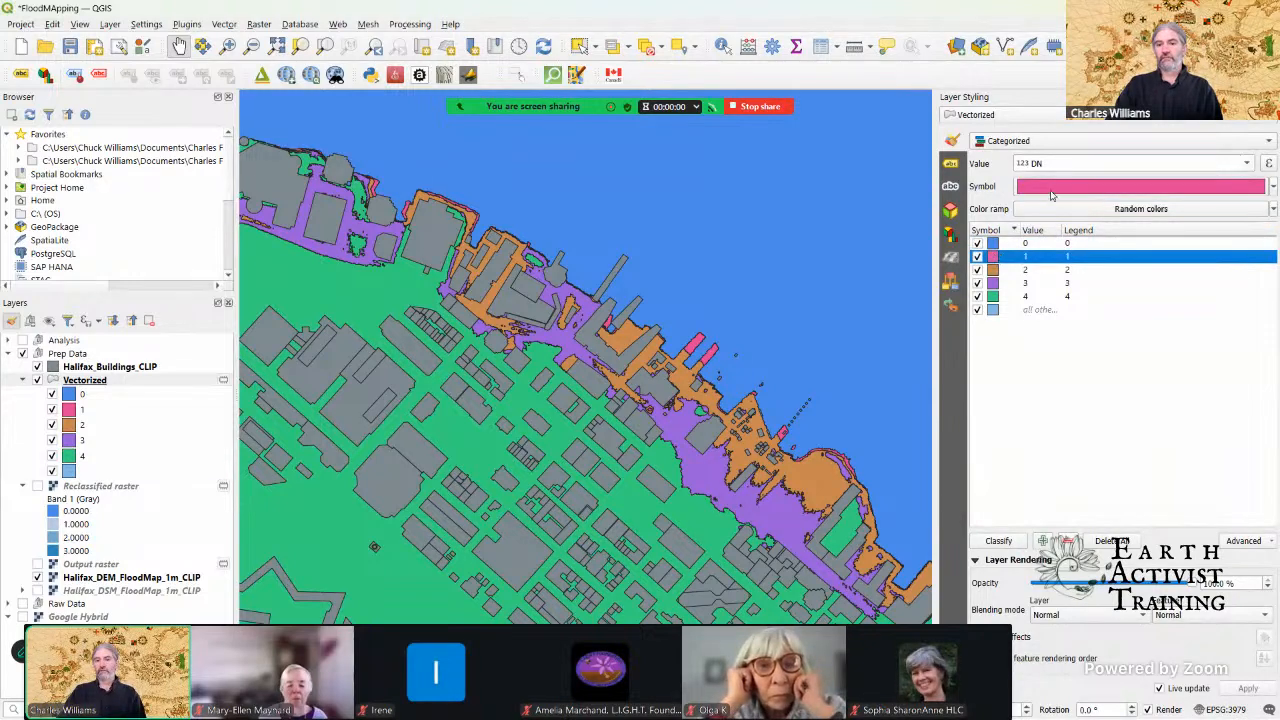
pyautogui.click(1054, 190)
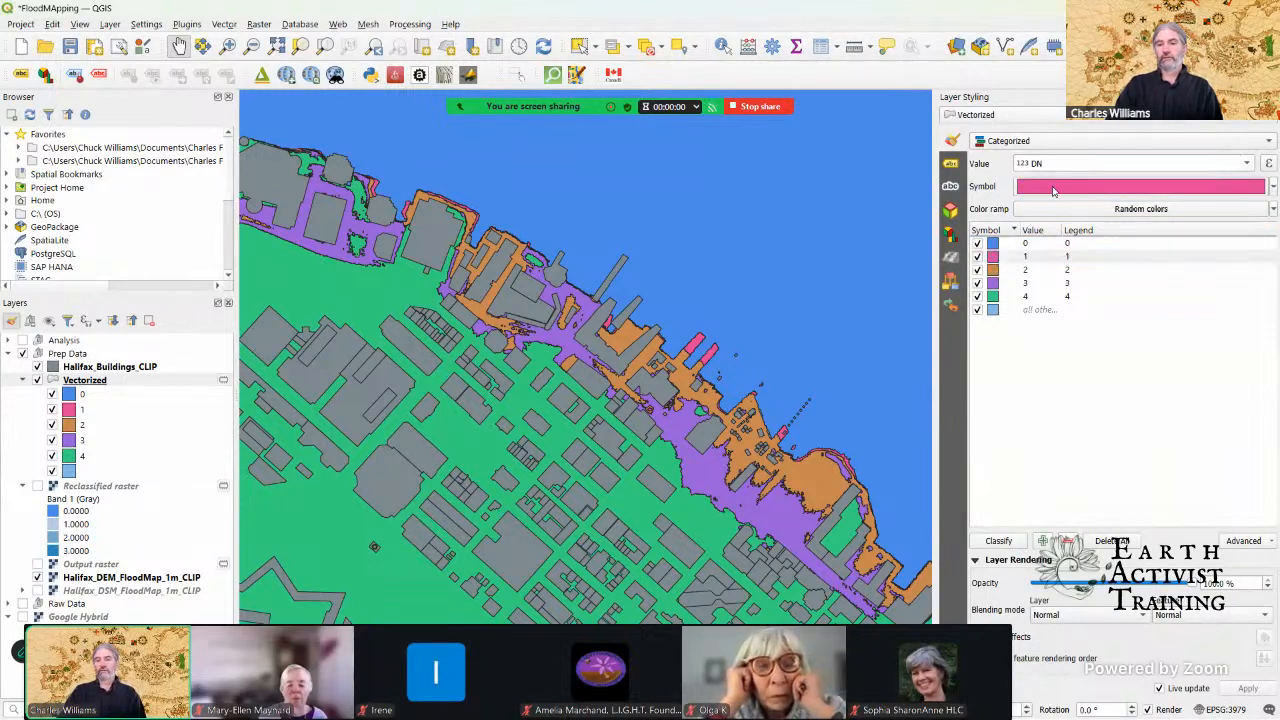
pyautogui.click(1054, 190)
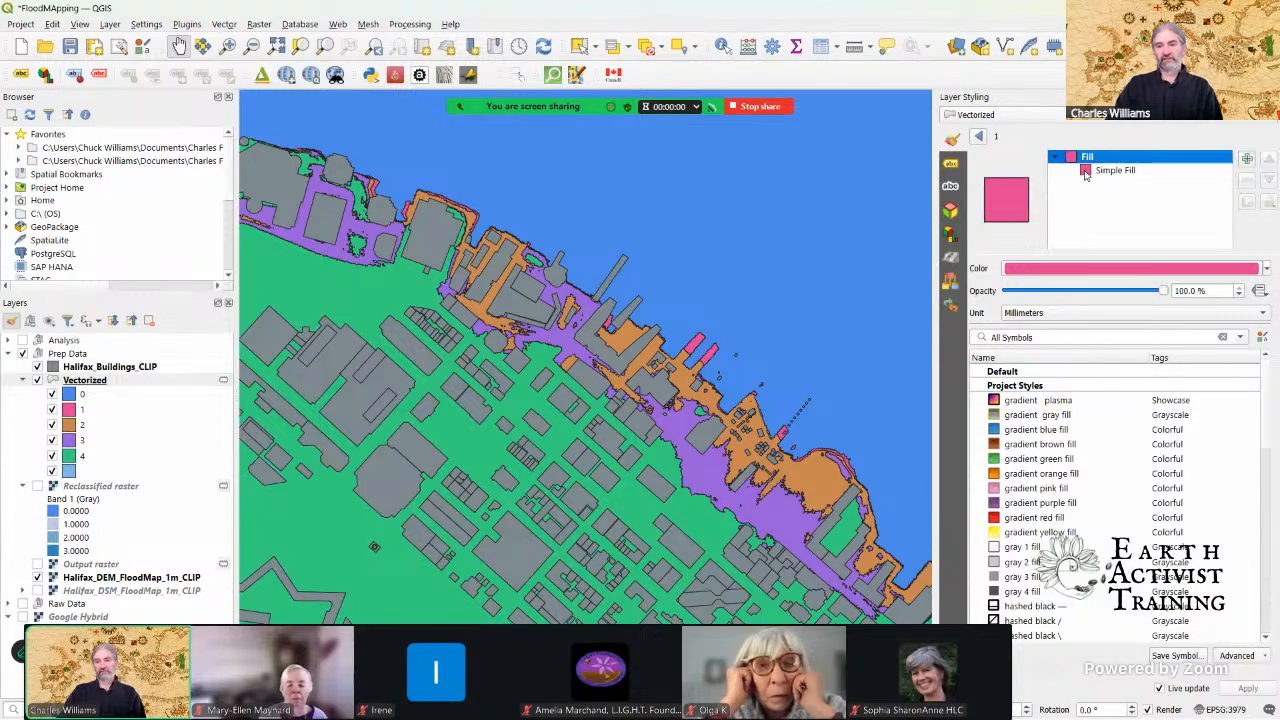
pyautogui.click(1085, 172)
pyautogui.click(1092, 295)
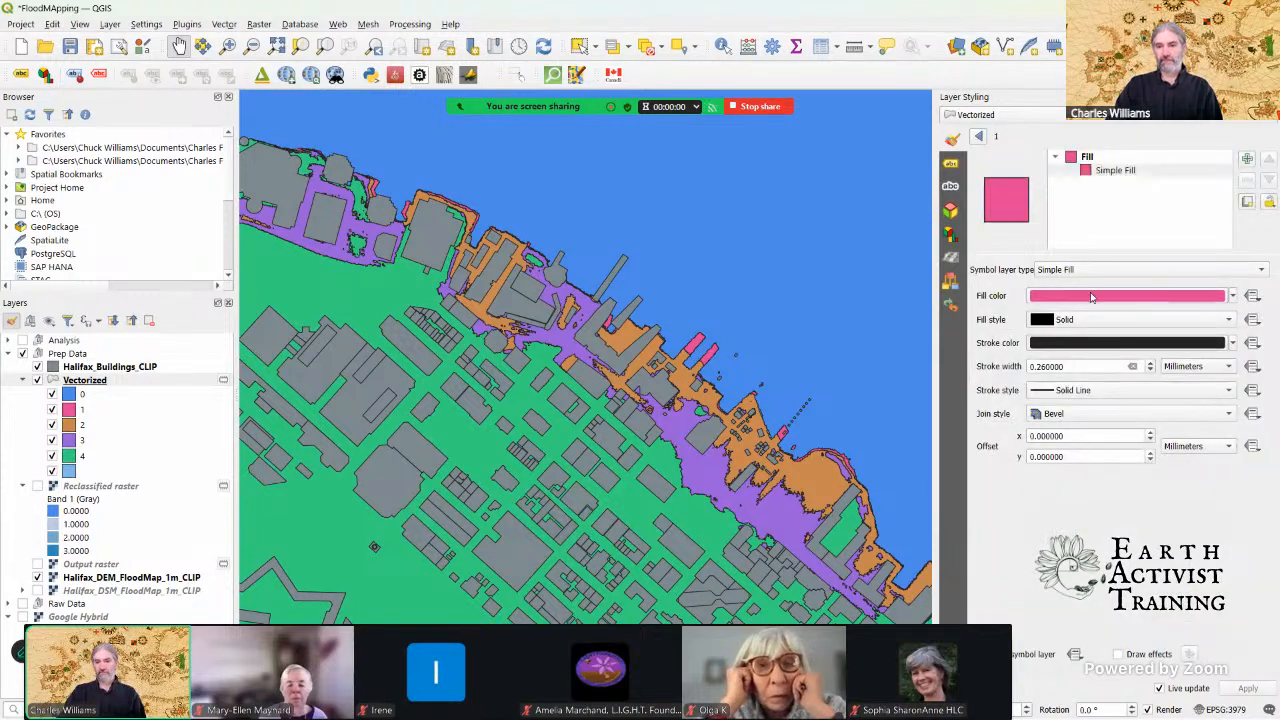
pyautogui.click(1004, 247)
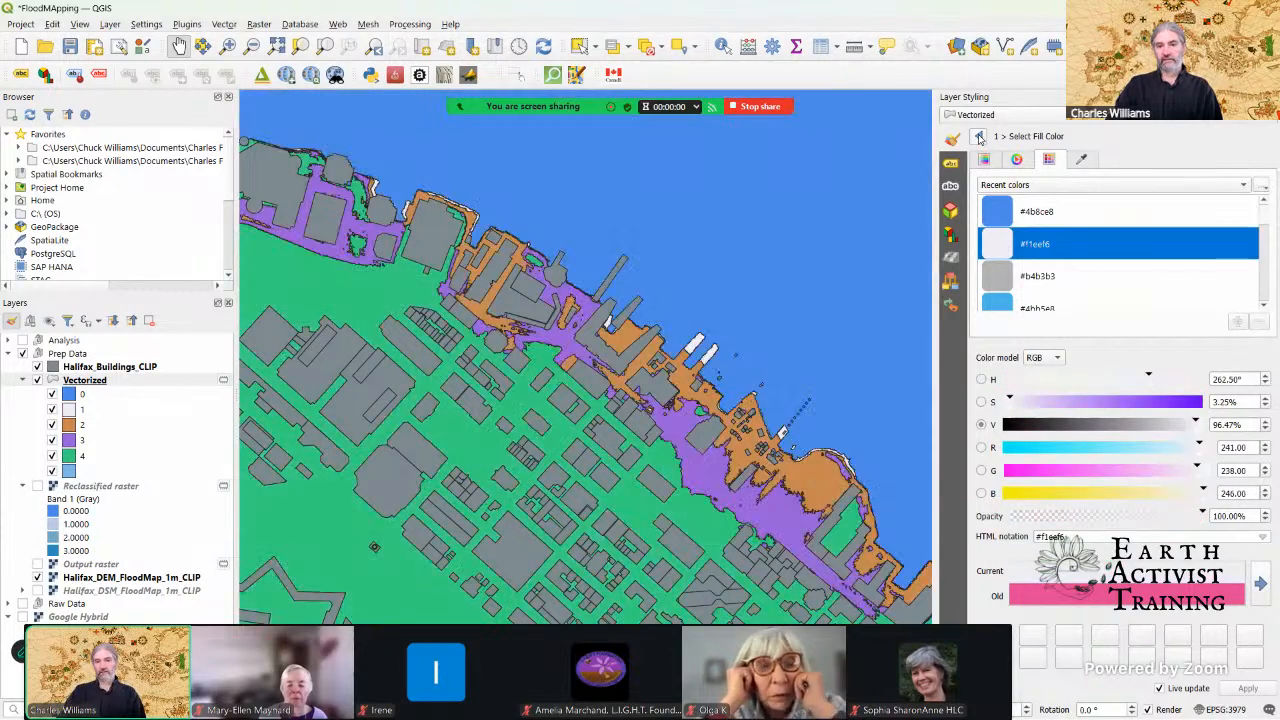
pyautogui.scroll(-1, 999, 281)
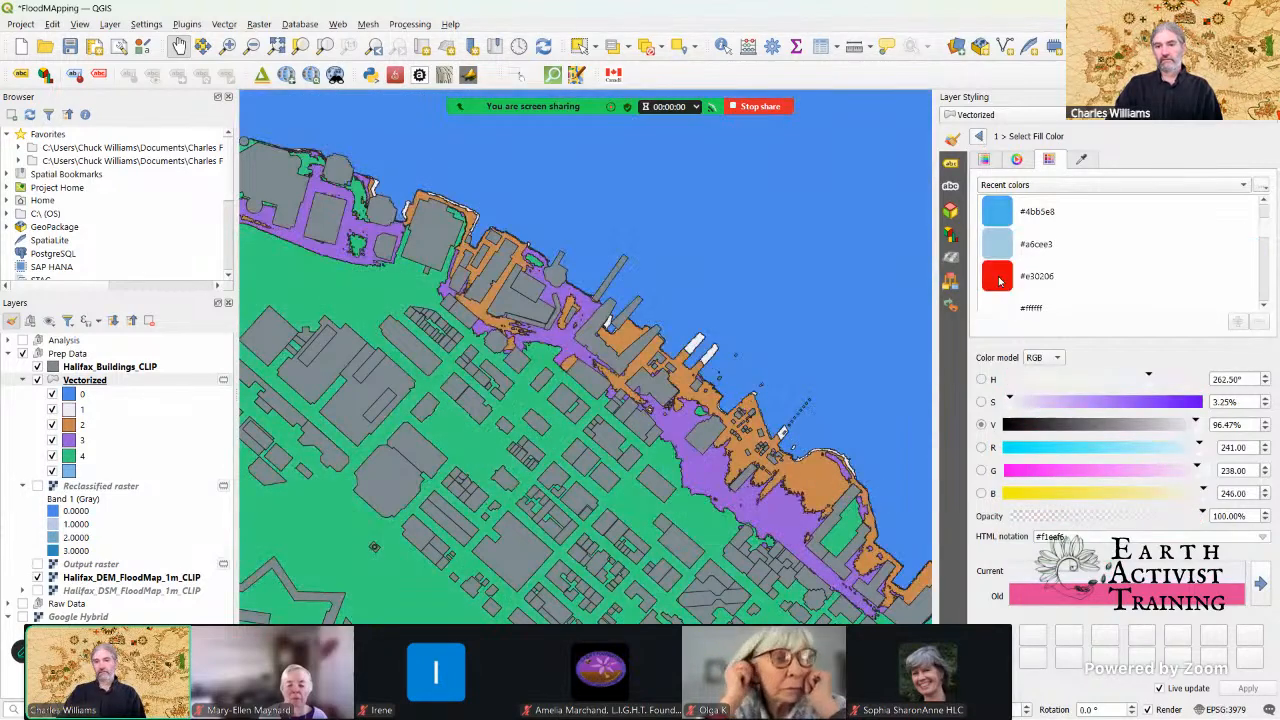
pyautogui.scroll(1, 999, 281)
pyautogui.scroll(-1, 1006, 278)
pyautogui.scroll(1, 1006, 278)
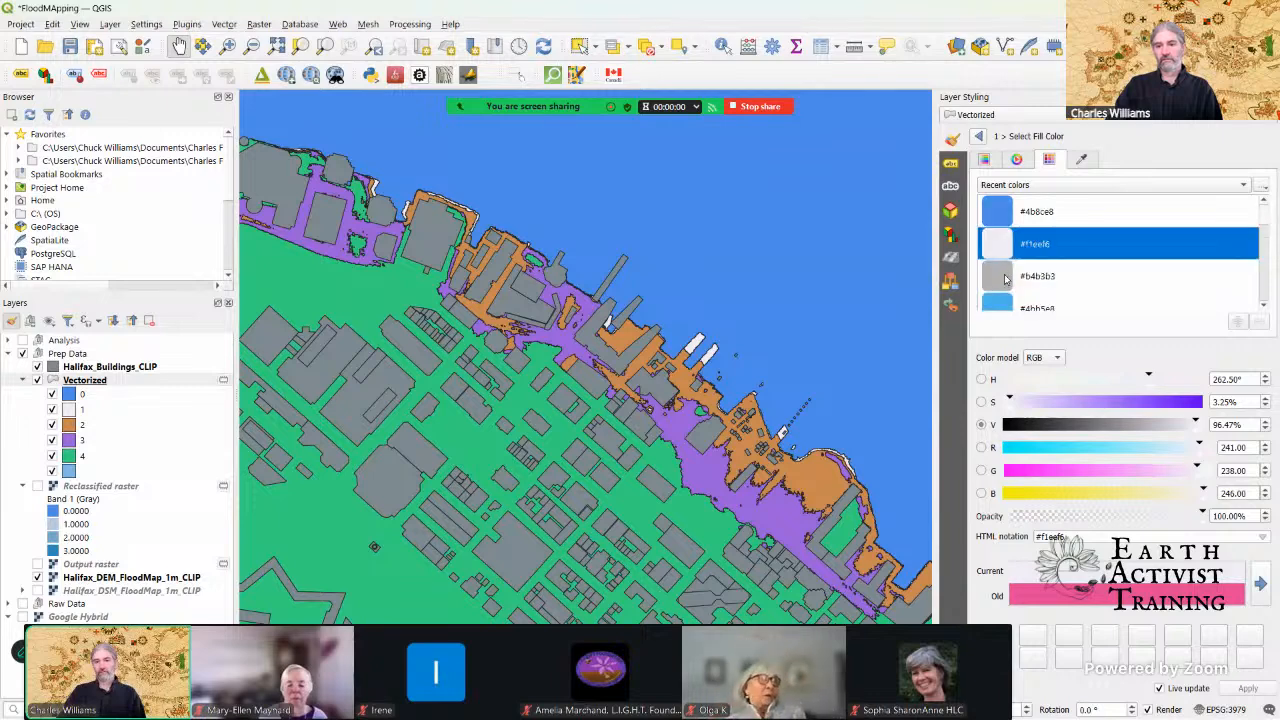
pyautogui.scroll(-1, 1007, 290)
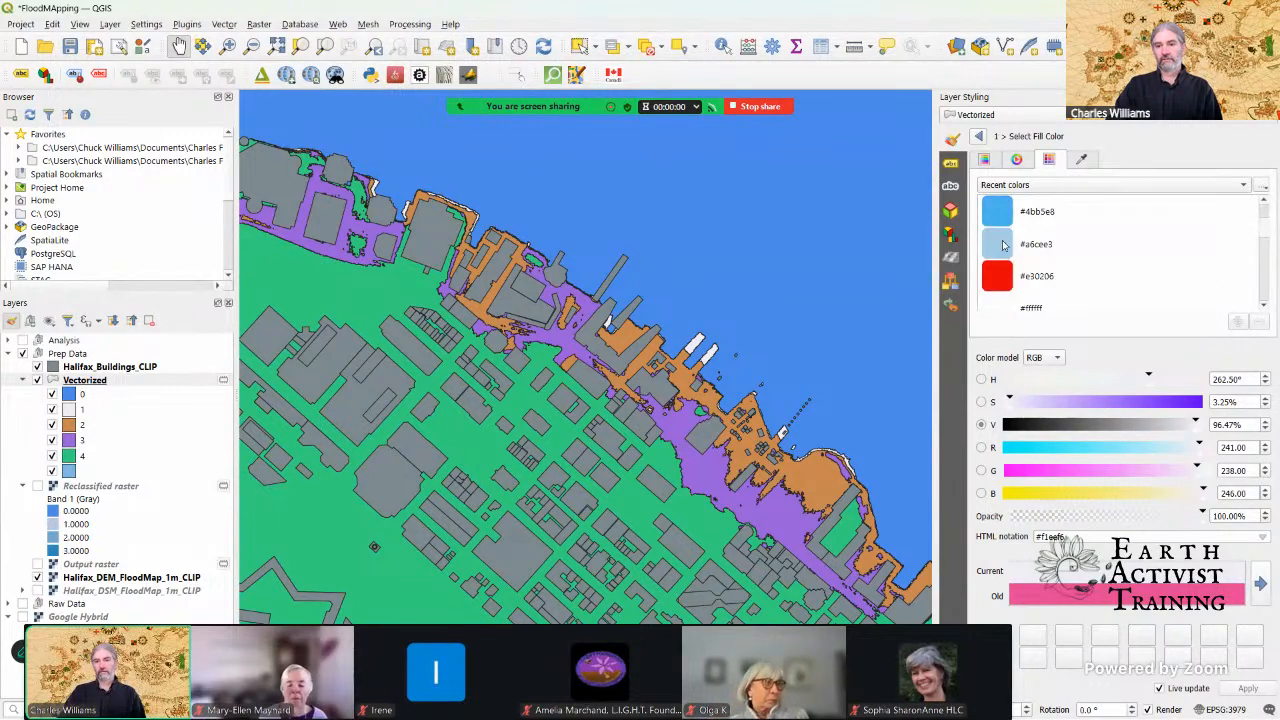
pyautogui.click(1004, 247)
pyautogui.click(980, 137)
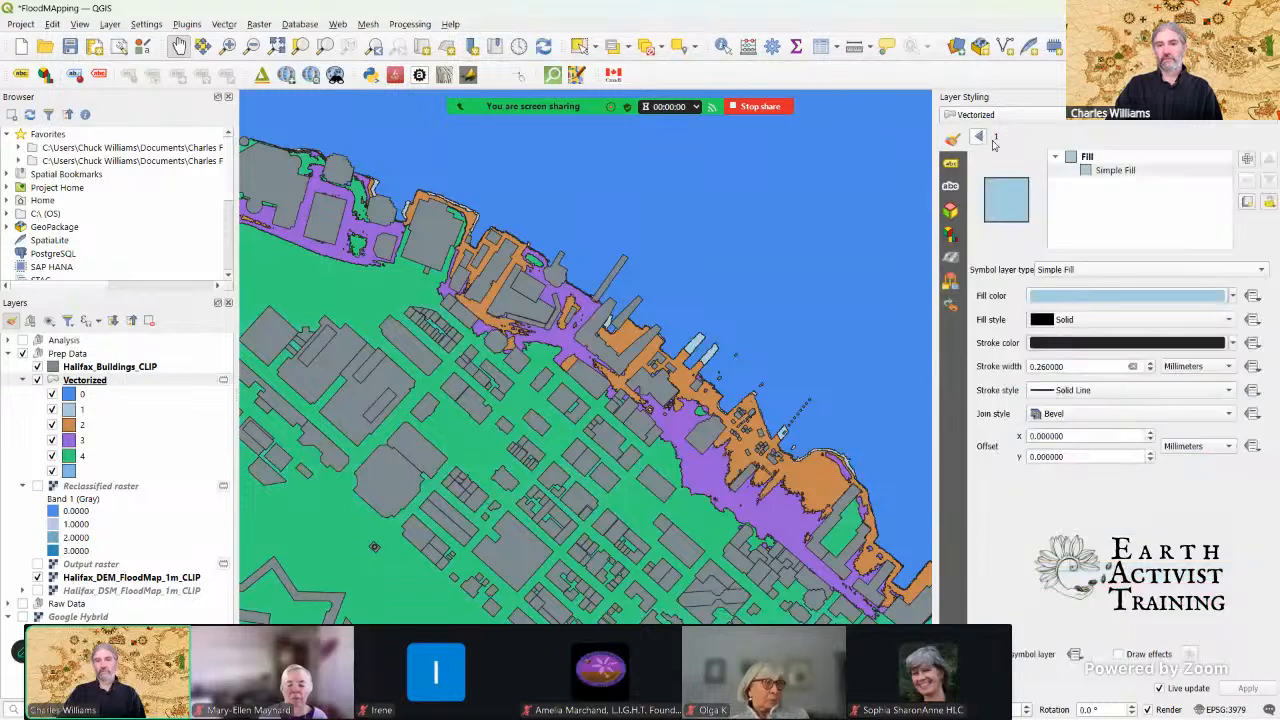
pyautogui.click(979, 138)
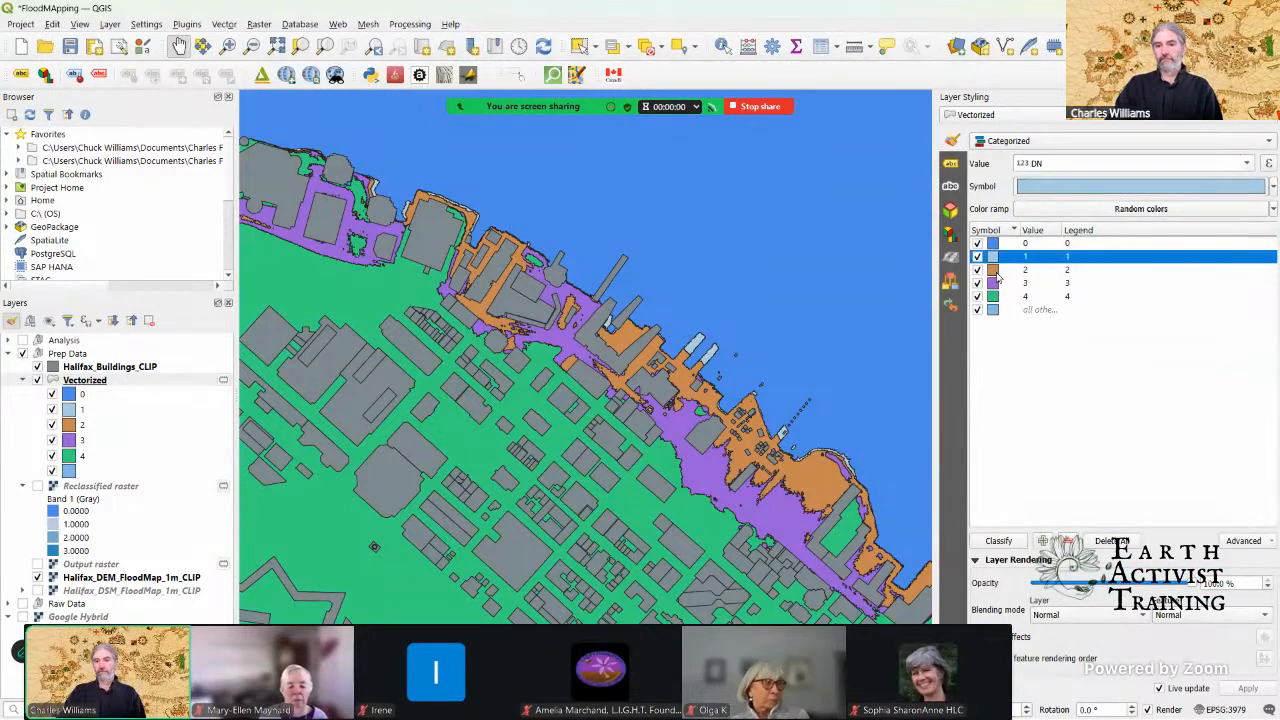
# Step: Set the simple fill color of the Vectorized layer's value 2 category to the recent blue #4bb5e8
pyautogui.click(995, 271)
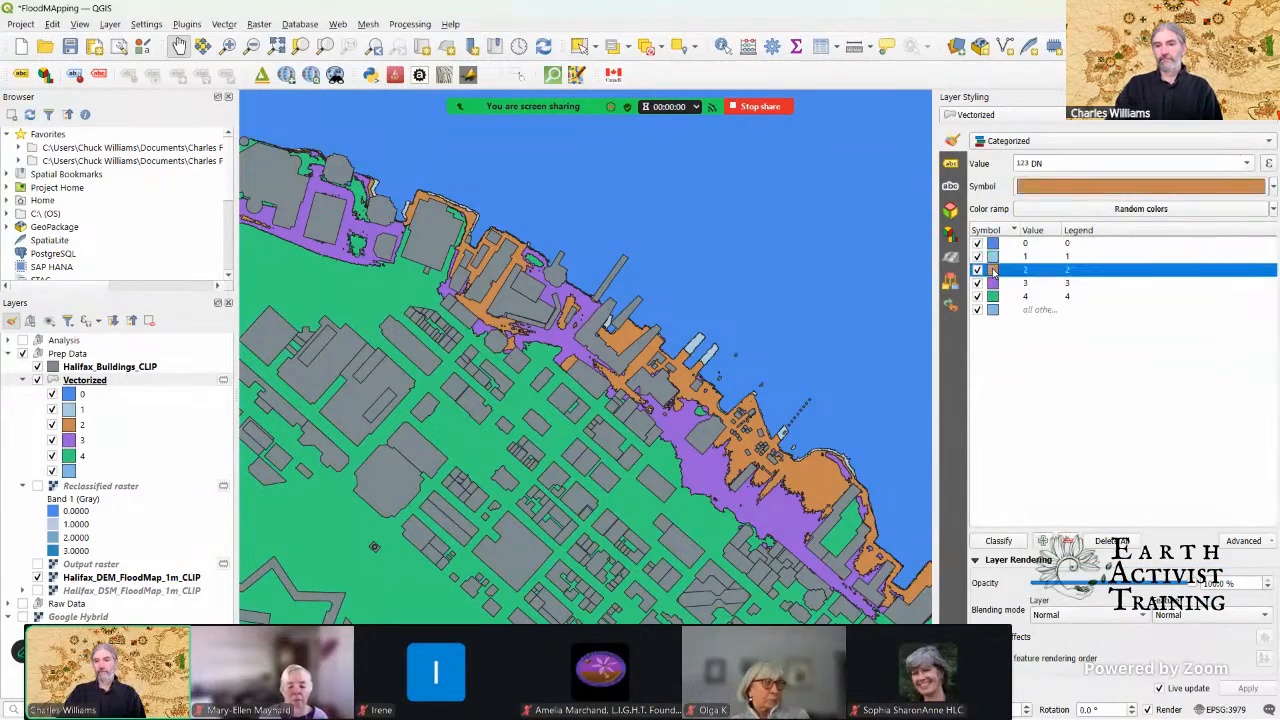
pyautogui.click(1055, 192)
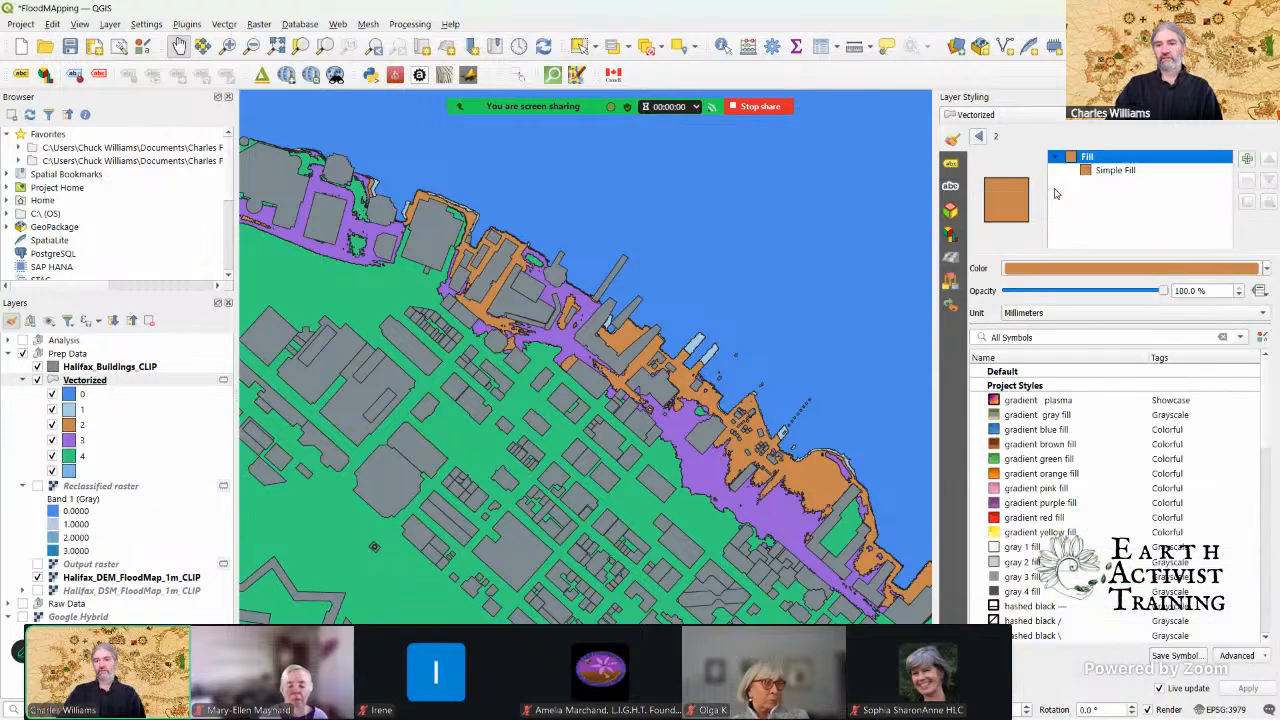
pyautogui.click(1110, 170)
pyautogui.click(1085, 296)
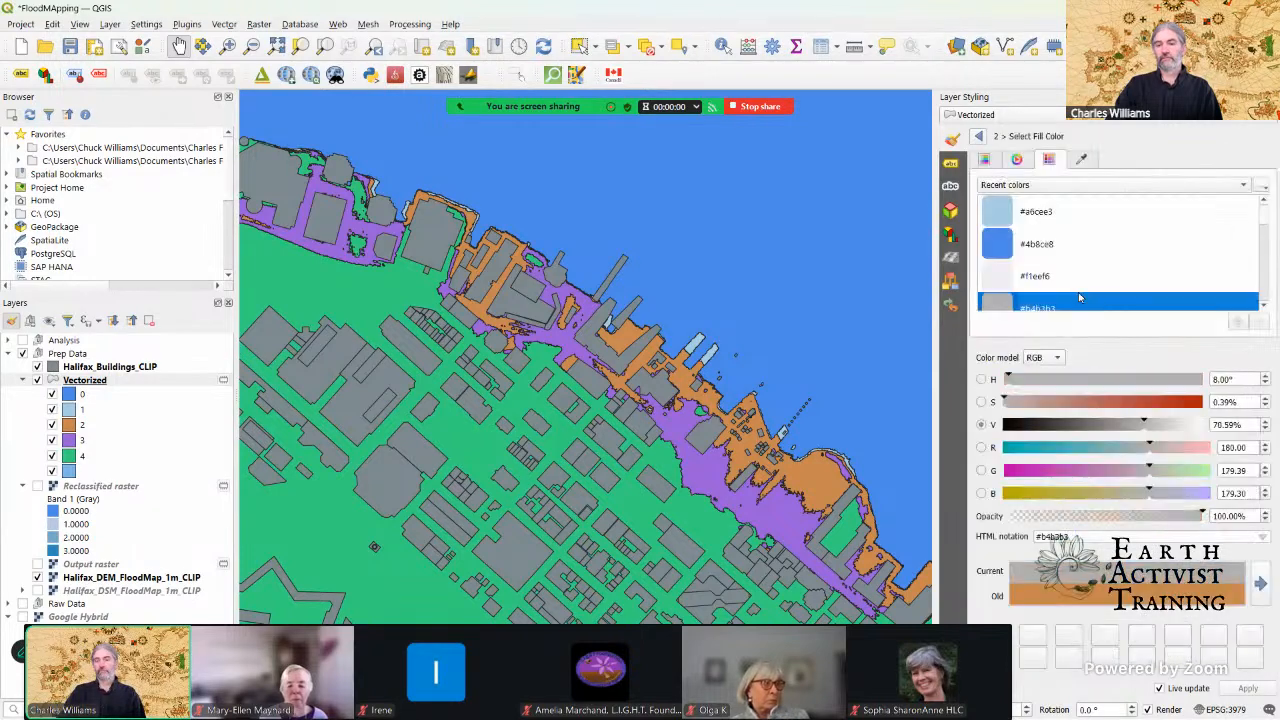
pyautogui.click(1000, 275)
pyautogui.scroll(-1, 1002, 230)
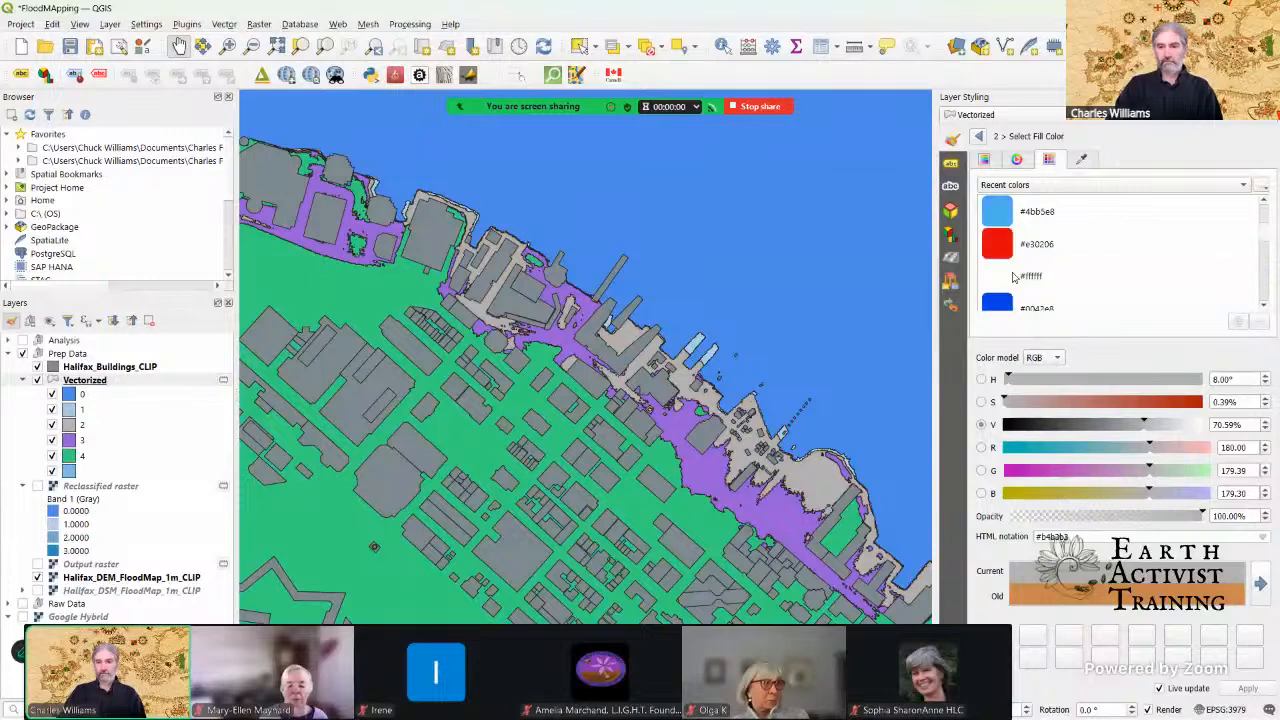
pyautogui.click(1003, 217)
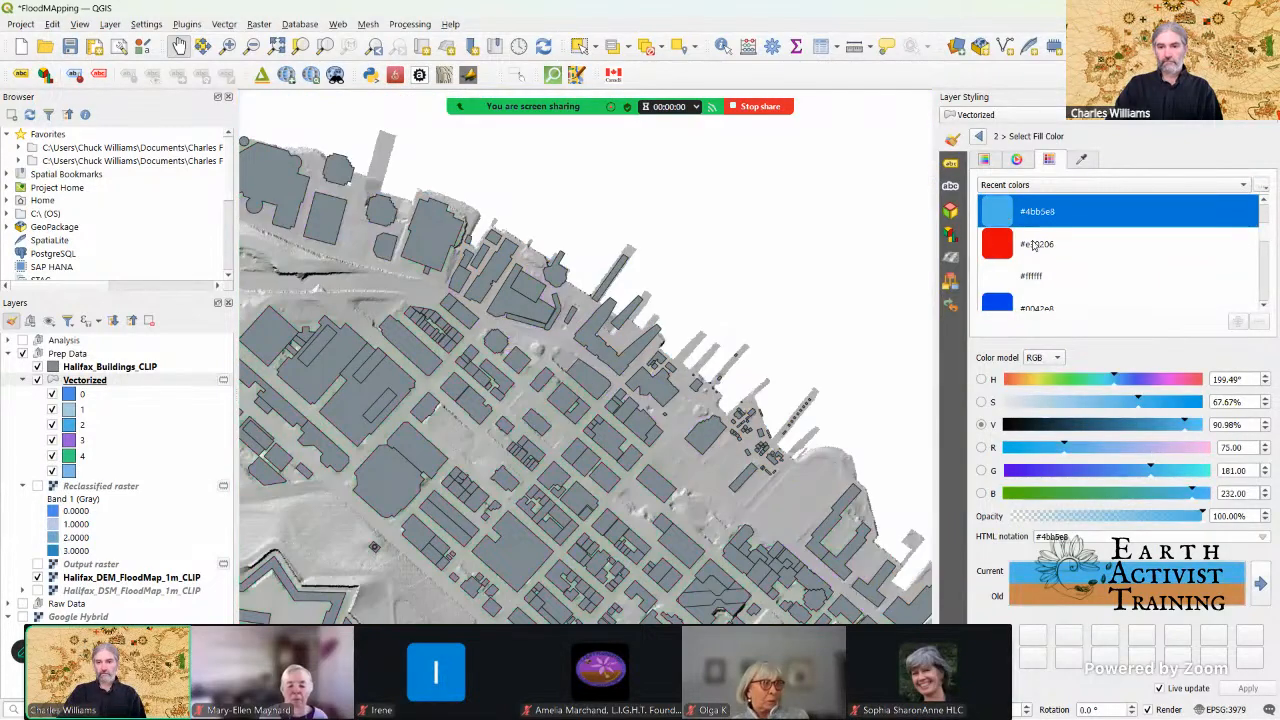
pyautogui.click(978, 138)
pyautogui.click(978, 137)
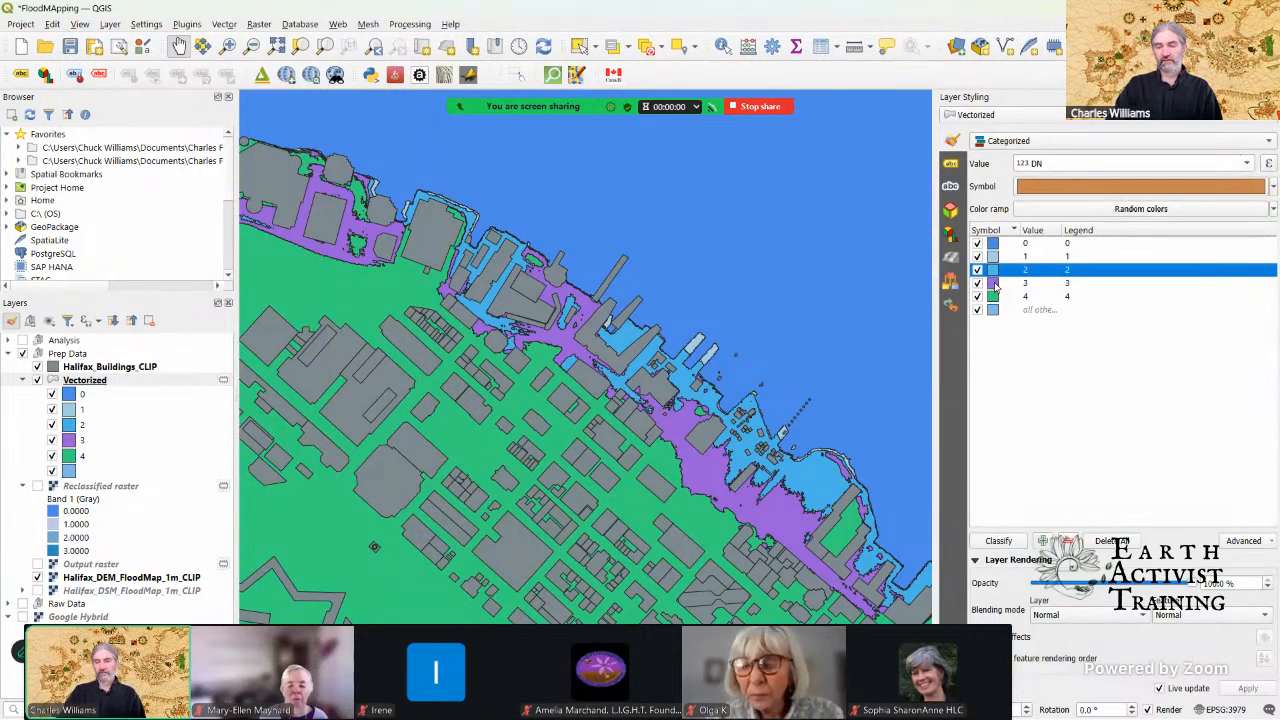
# Step: Set the color of the Vectorized layer's value 3 category to the recent blue #4b8ce8
pyautogui.click(996, 284)
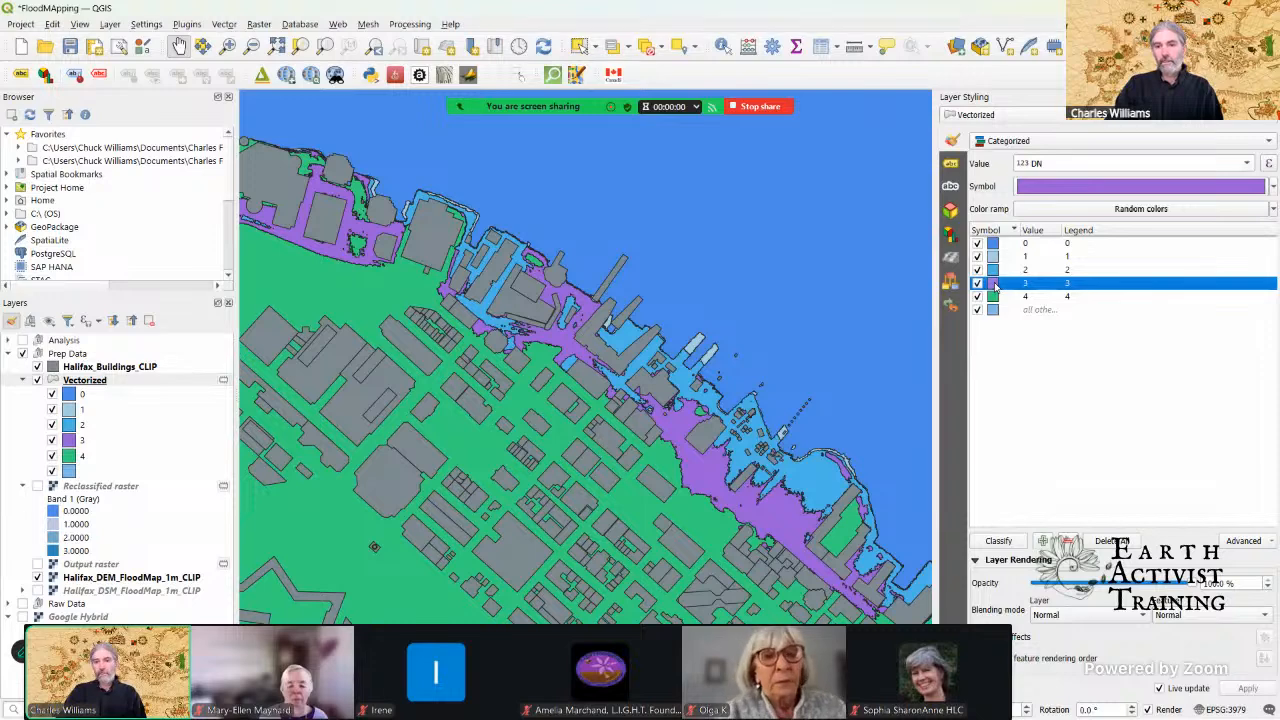
pyautogui.click(1043, 190)
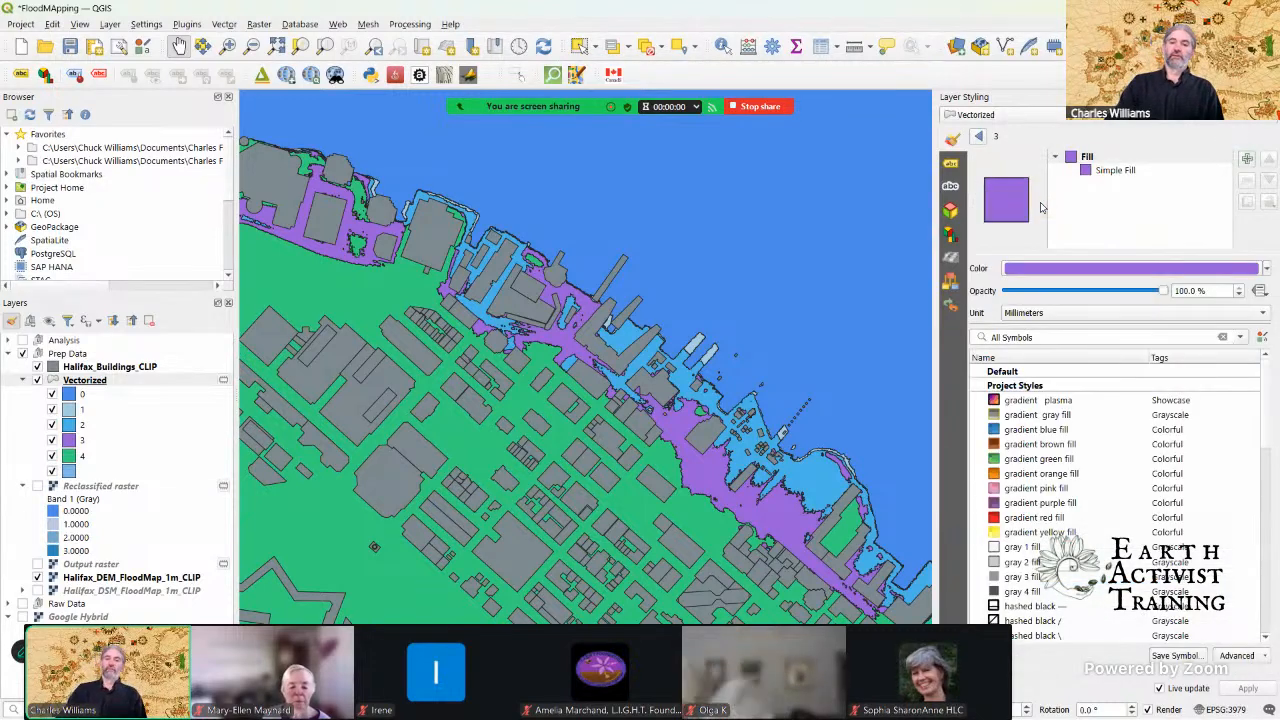
pyautogui.click(1064, 268)
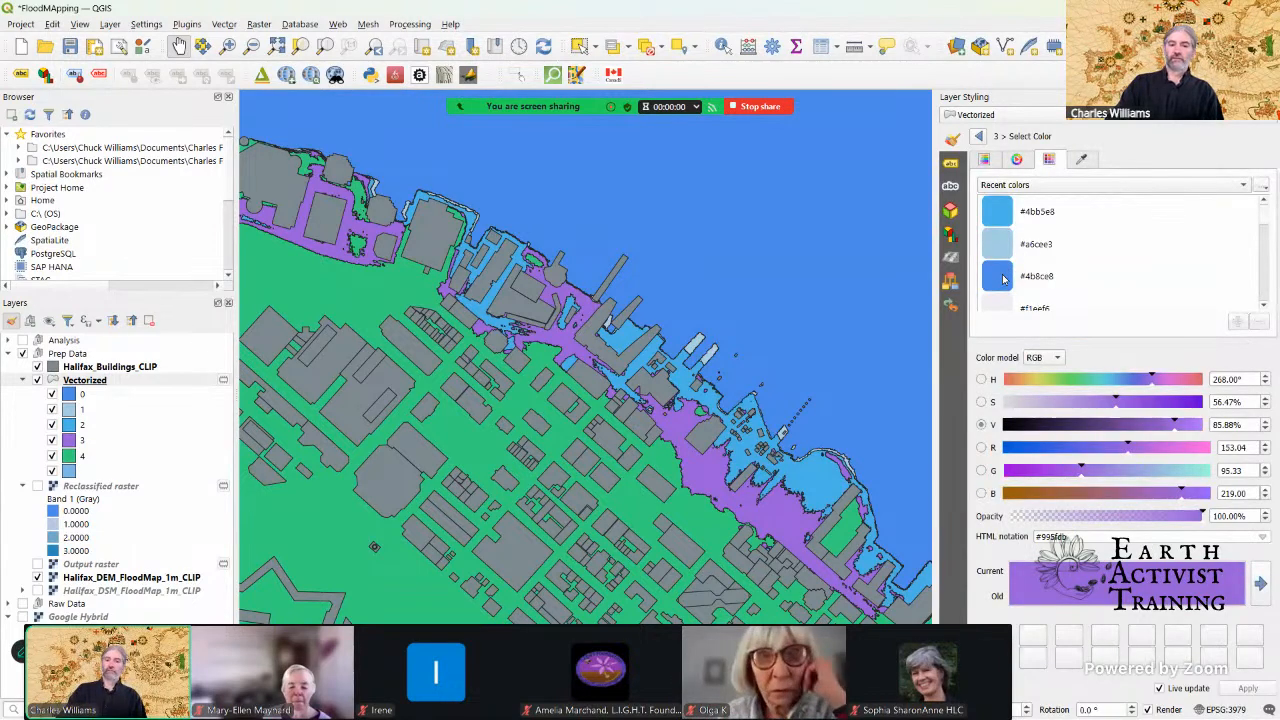
pyautogui.click(1003, 279)
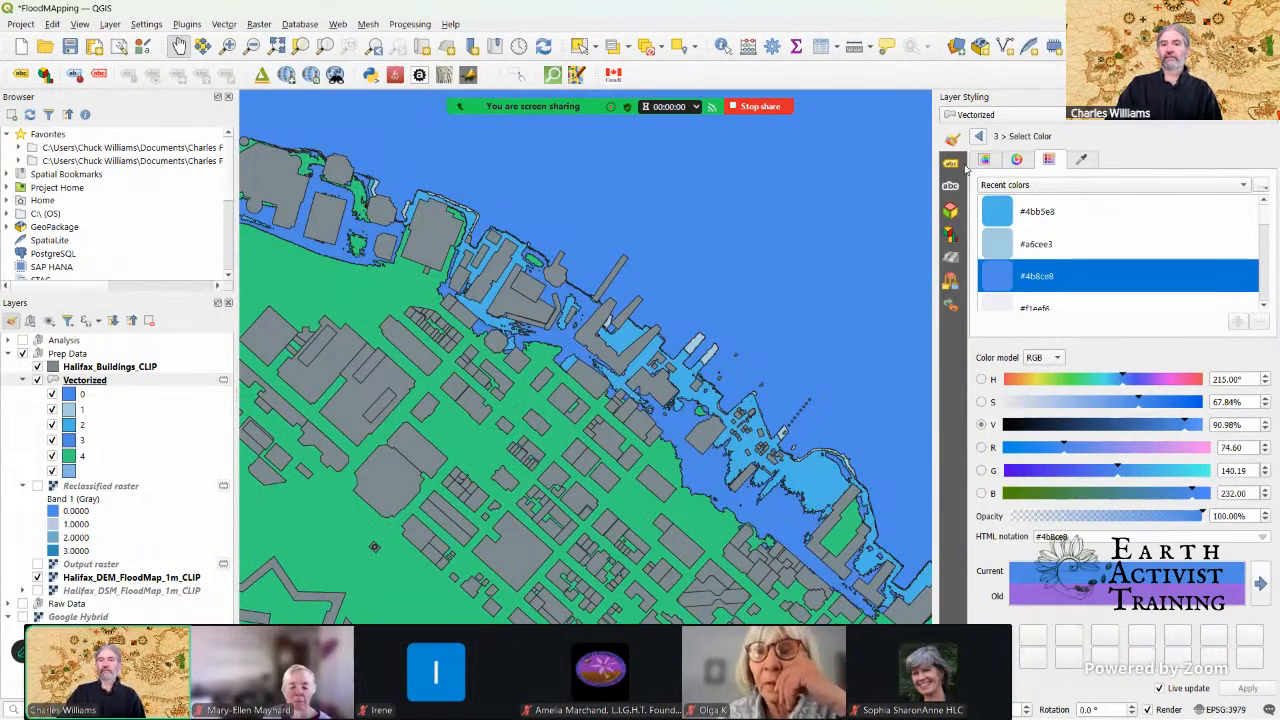
pyautogui.click(977, 137)
pyautogui.click(977, 137)
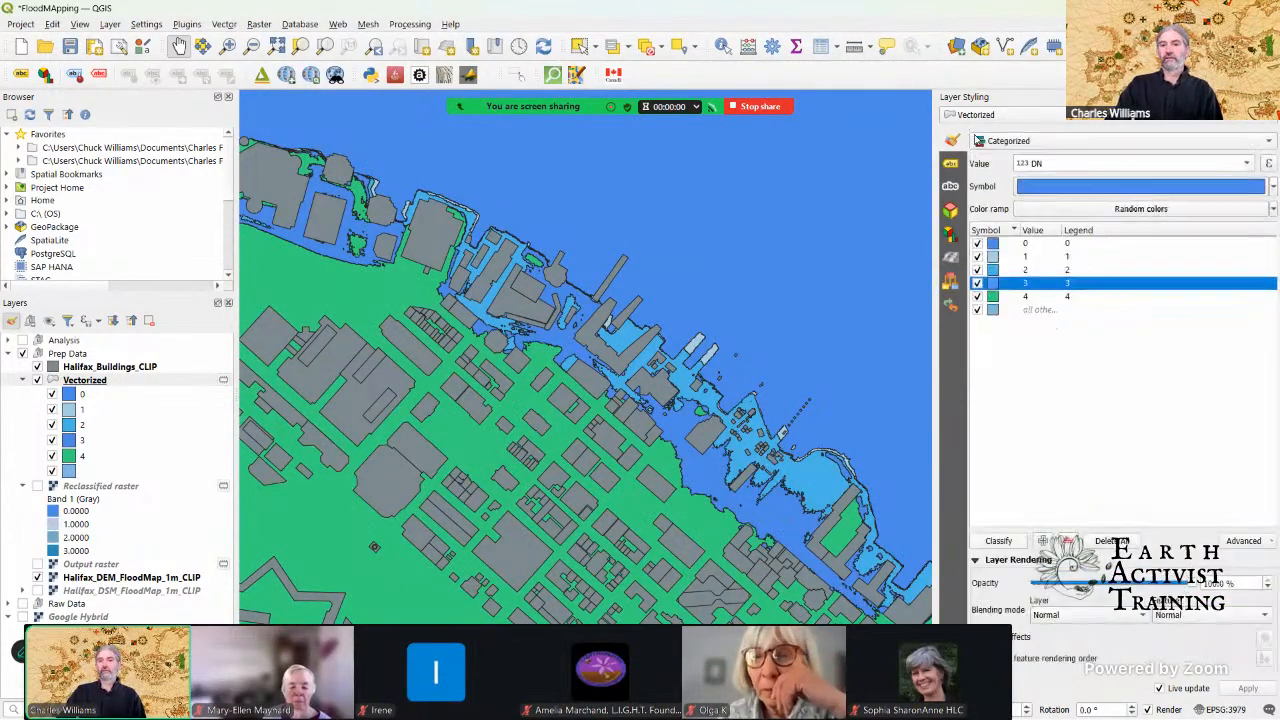
# Step: Delete the all other values category and the value 4 category from the Vectorized layer's classification
pyautogui.click(993, 310)
pyautogui.click(1064, 541)
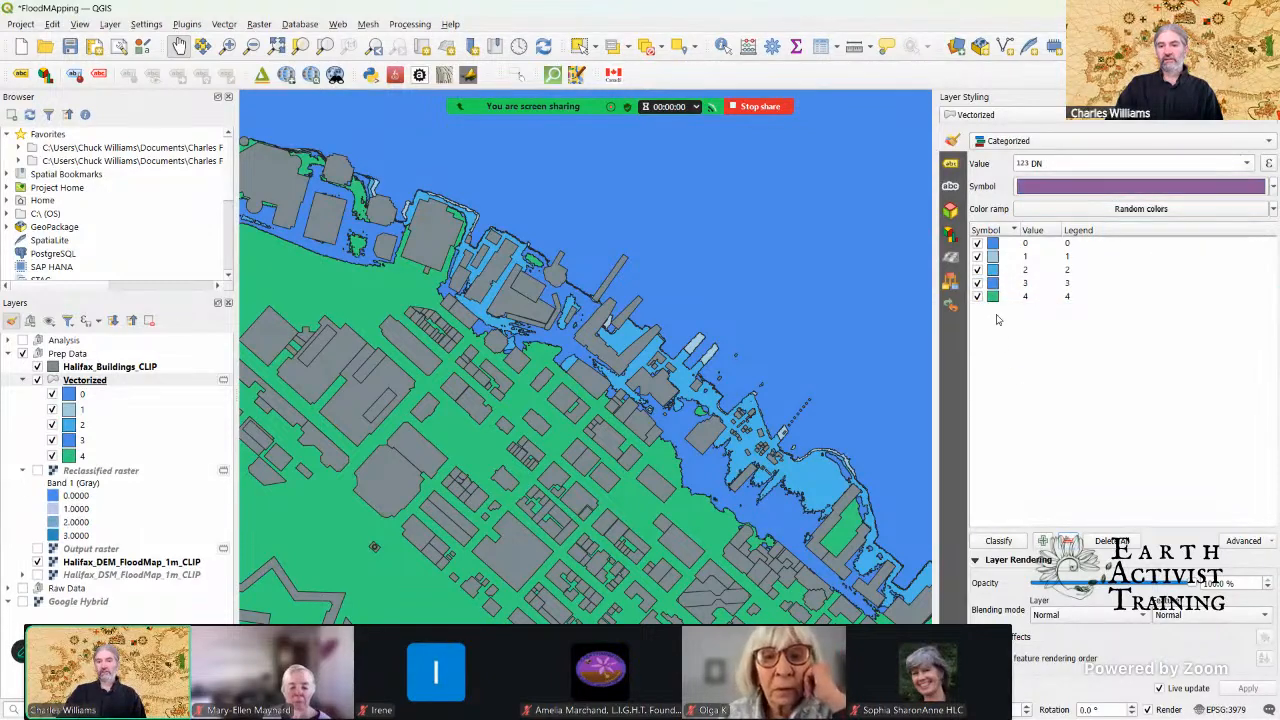
pyautogui.click(993, 298)
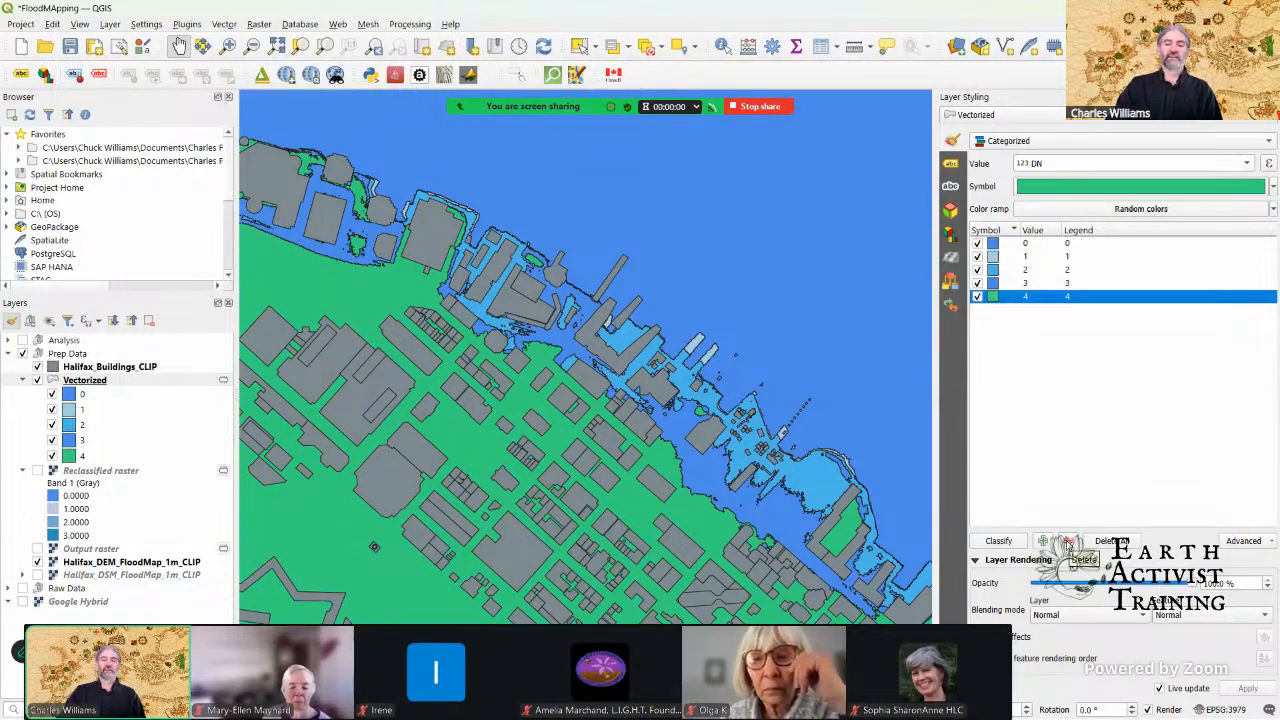
pyautogui.click(1067, 542)
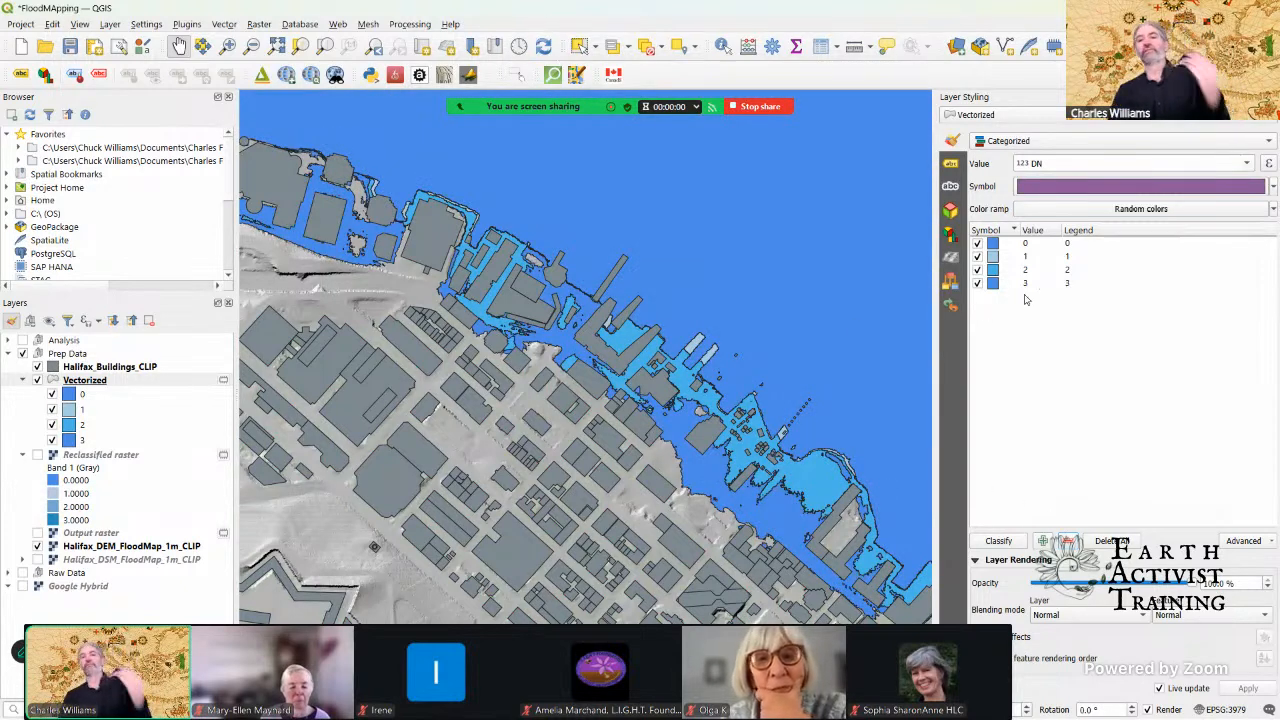
# Step: Set the color of the Vectorized layer's value 0 category to the recent dark blue #0042e8
pyautogui.click(994, 249)
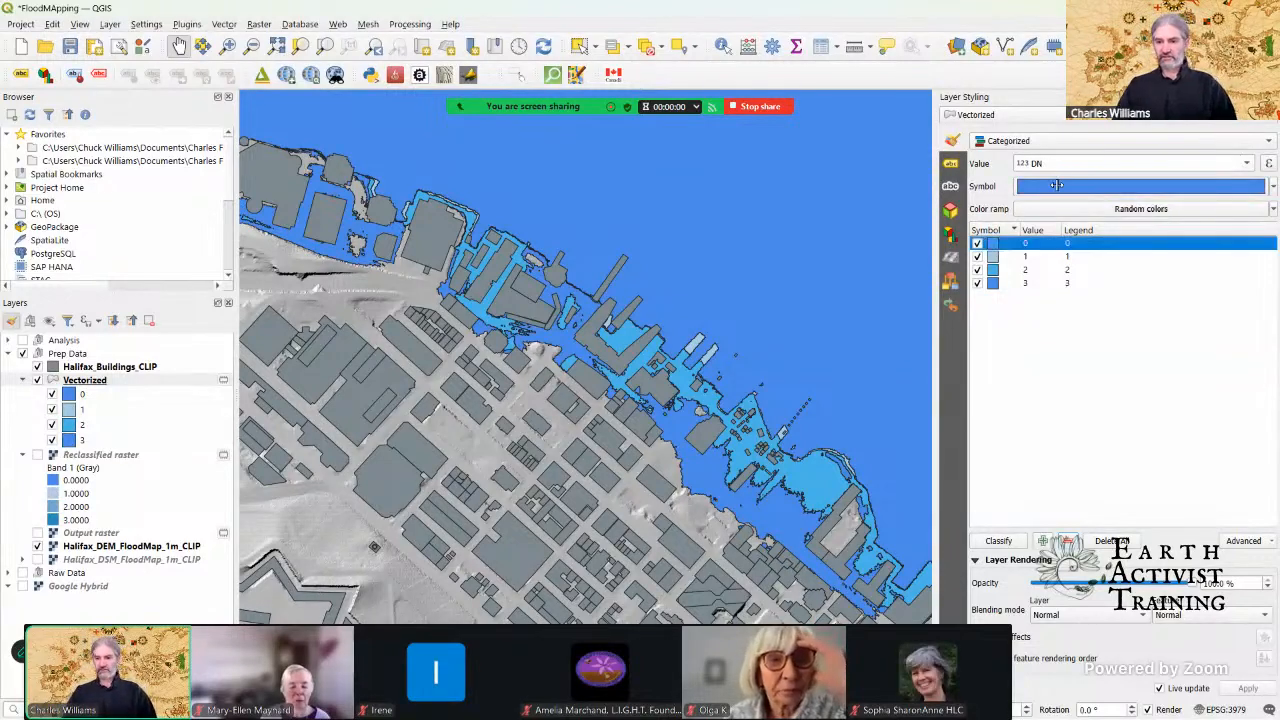
pyautogui.click(1058, 188)
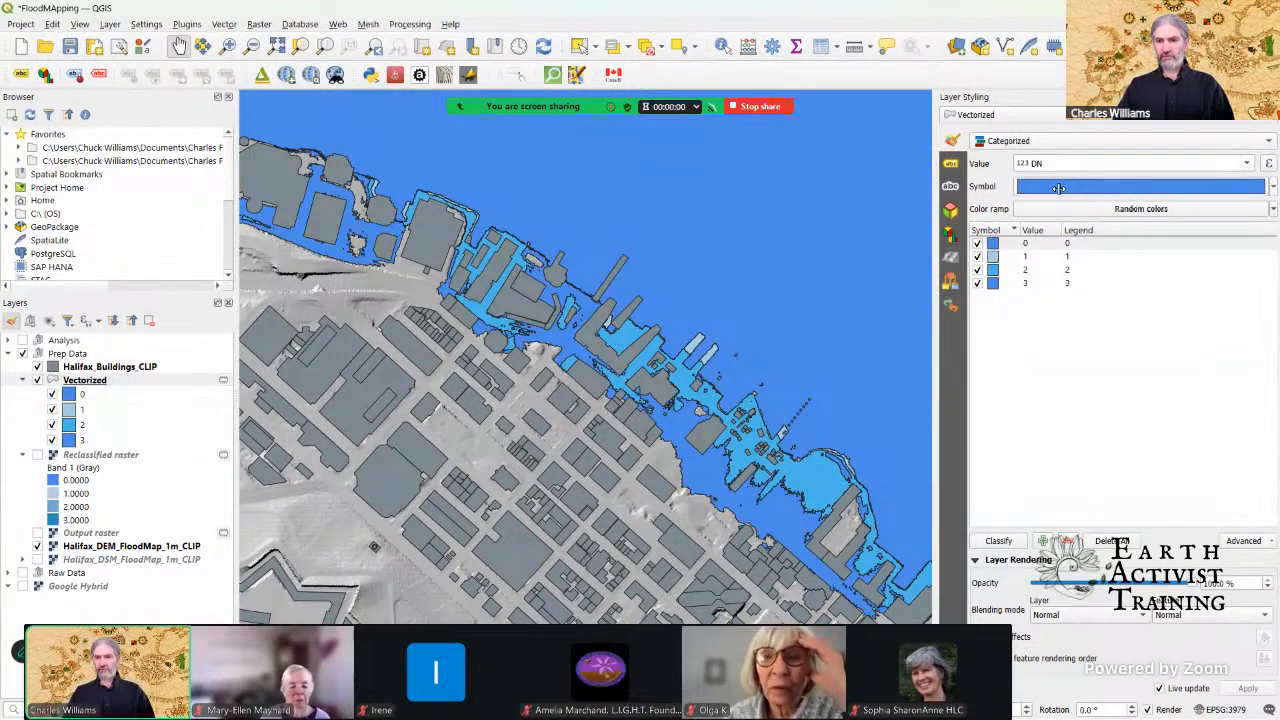
pyautogui.click(1060, 187)
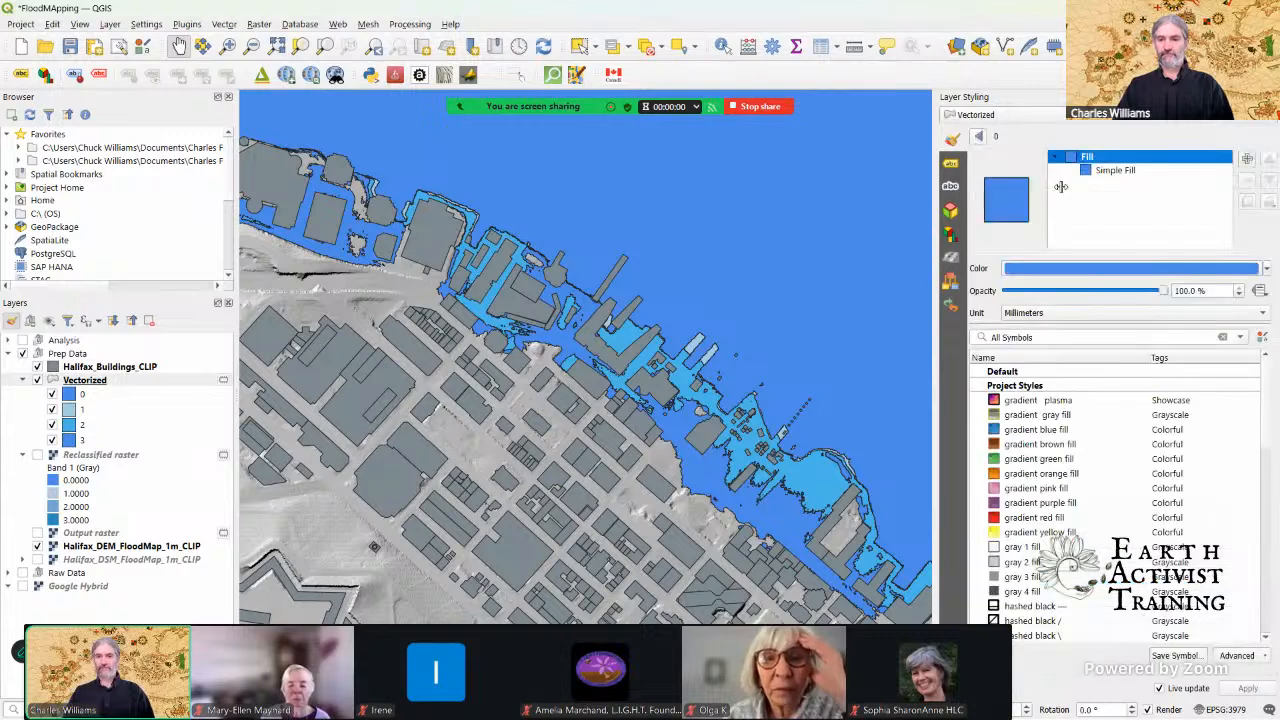
pyautogui.click(1079, 267)
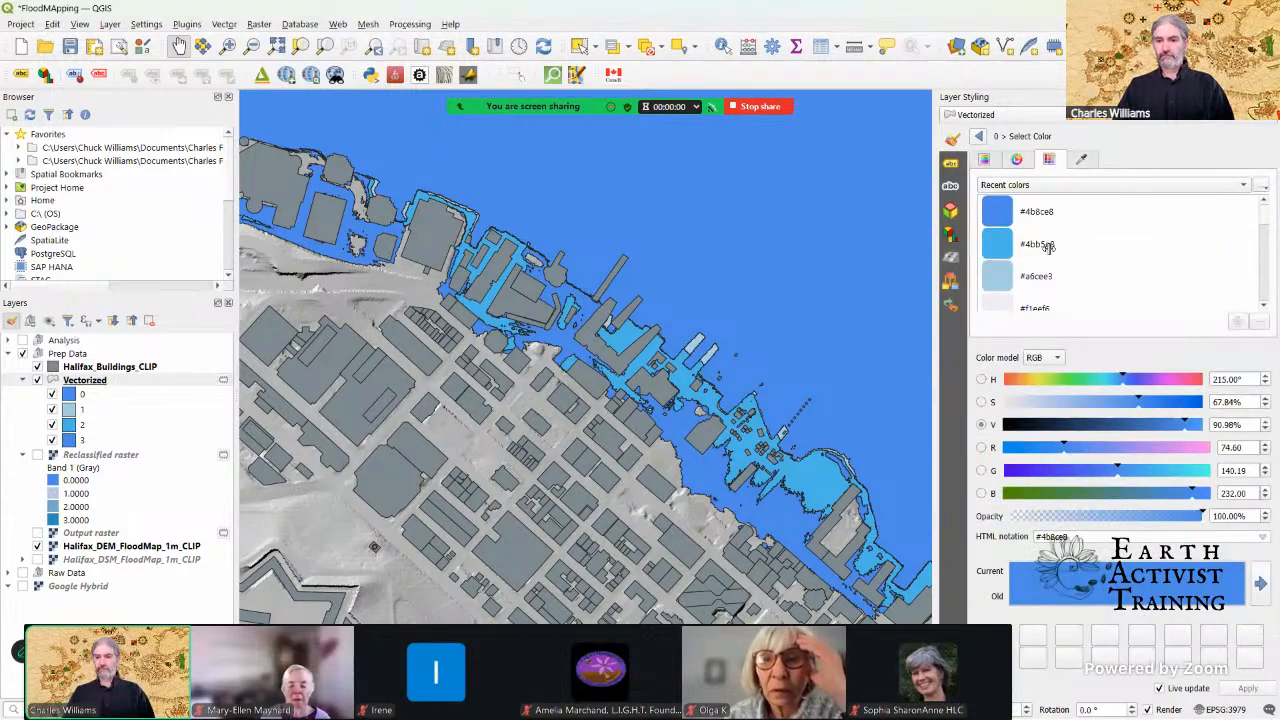
pyautogui.click(1013, 243)
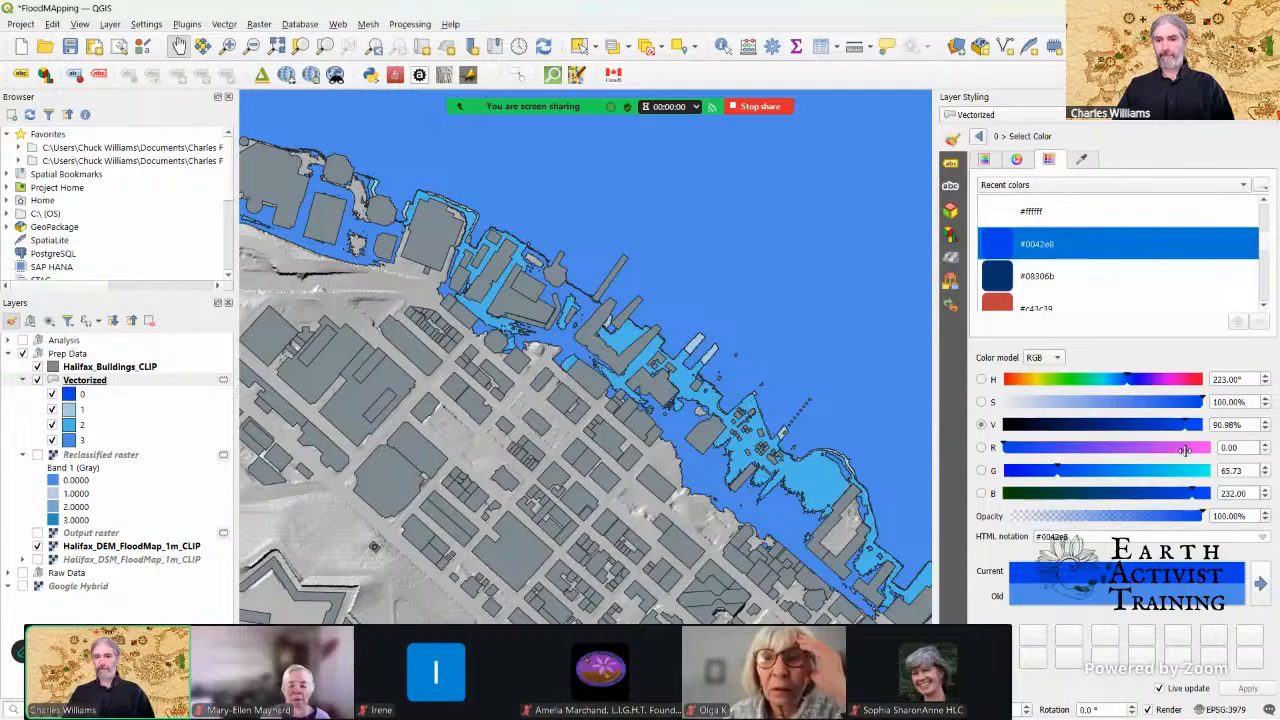
pyautogui.click(979, 139)
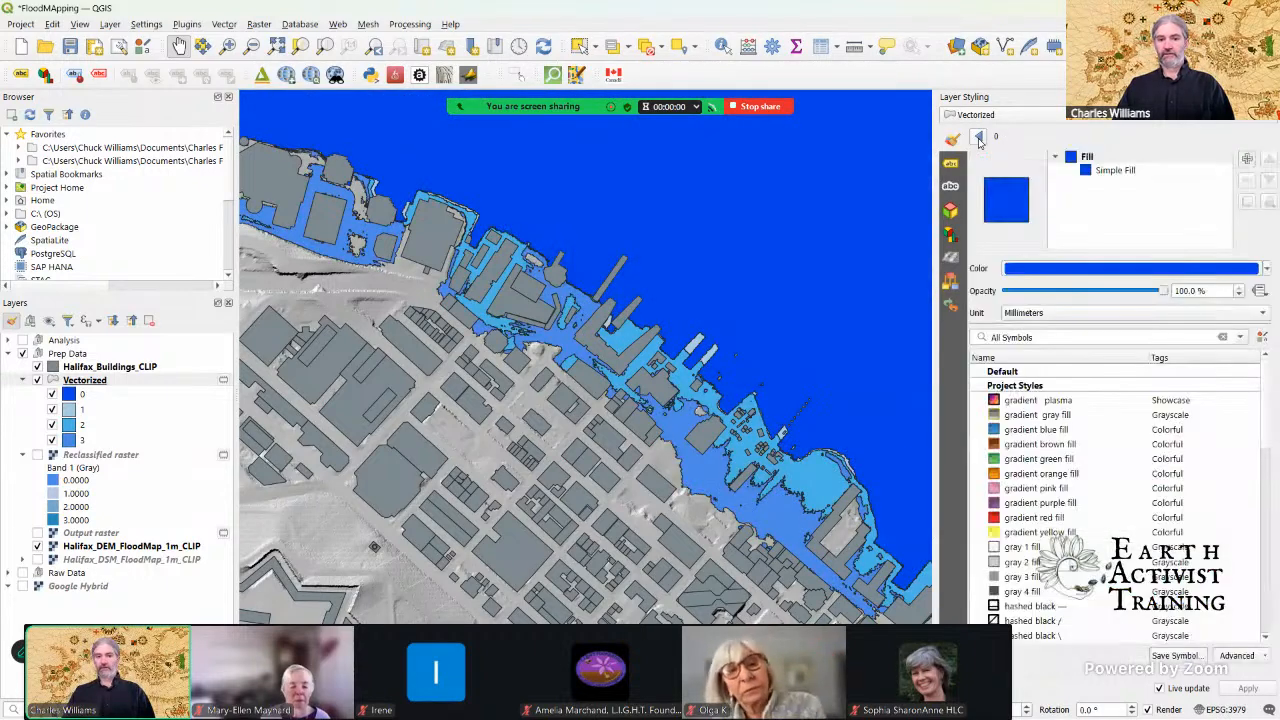
pyautogui.click(979, 139)
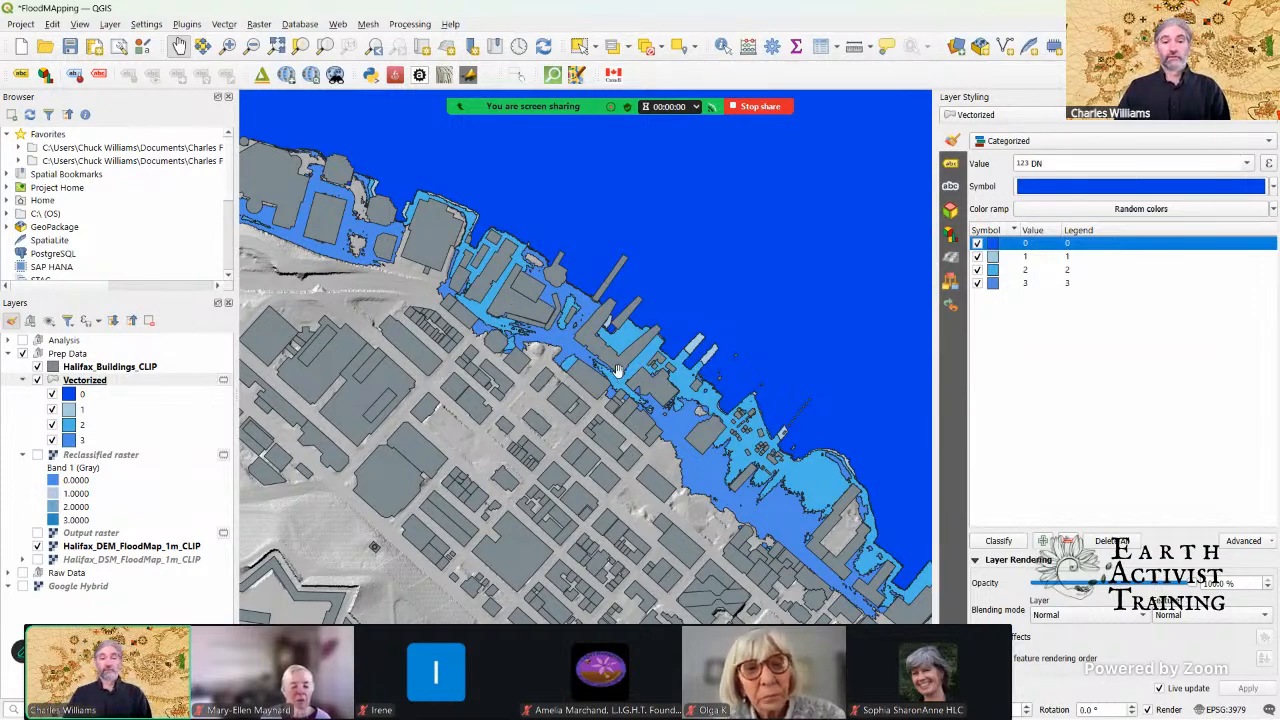
# Step: Inspect the styled flood levels along the Halifax waterfront and close the Layer Styling panel
pyautogui.moveTo(758, 432); pyautogui.dragTo(660, 370)
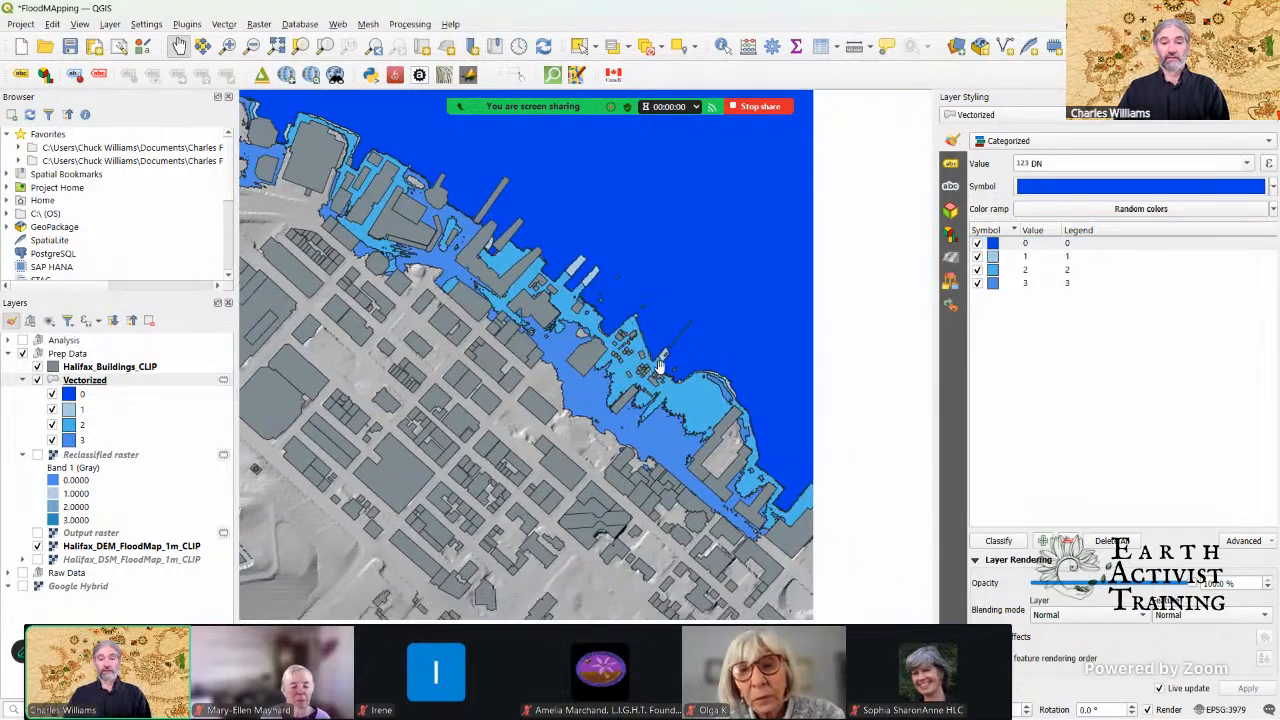
pyautogui.scroll(-1, 661, 369)
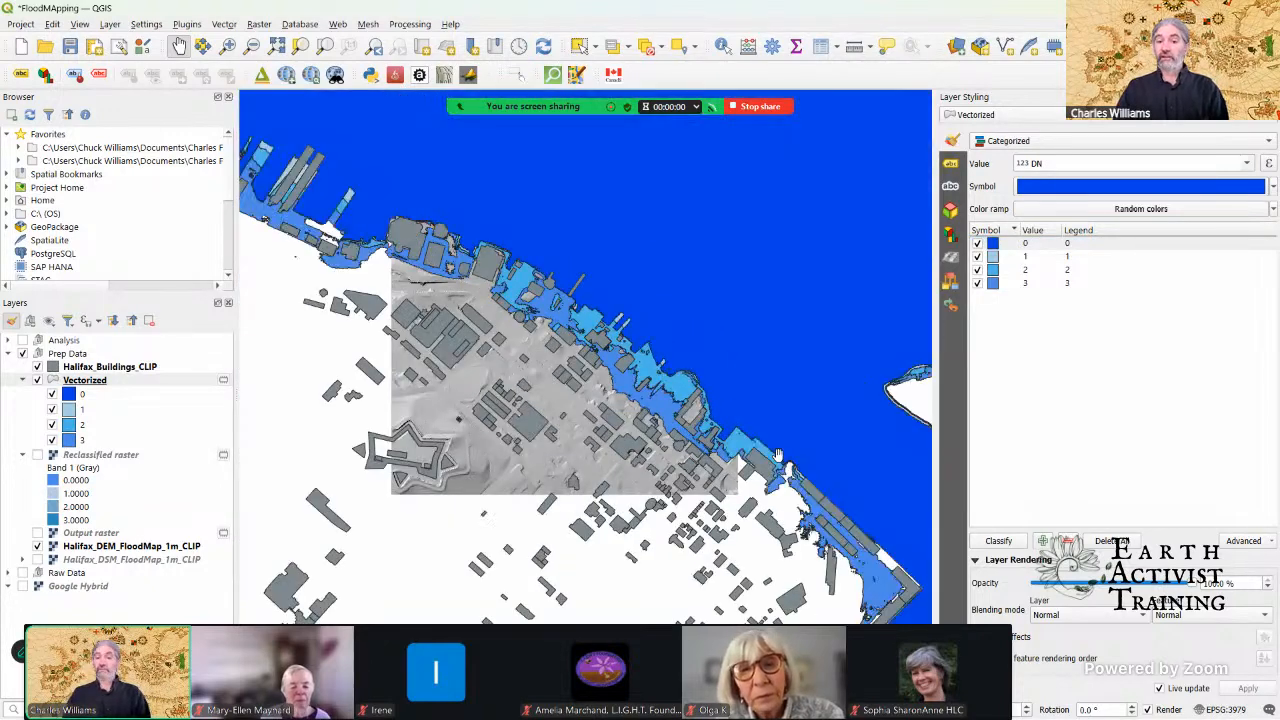
pyautogui.moveTo(808, 496); pyautogui.dragTo(763, 455)
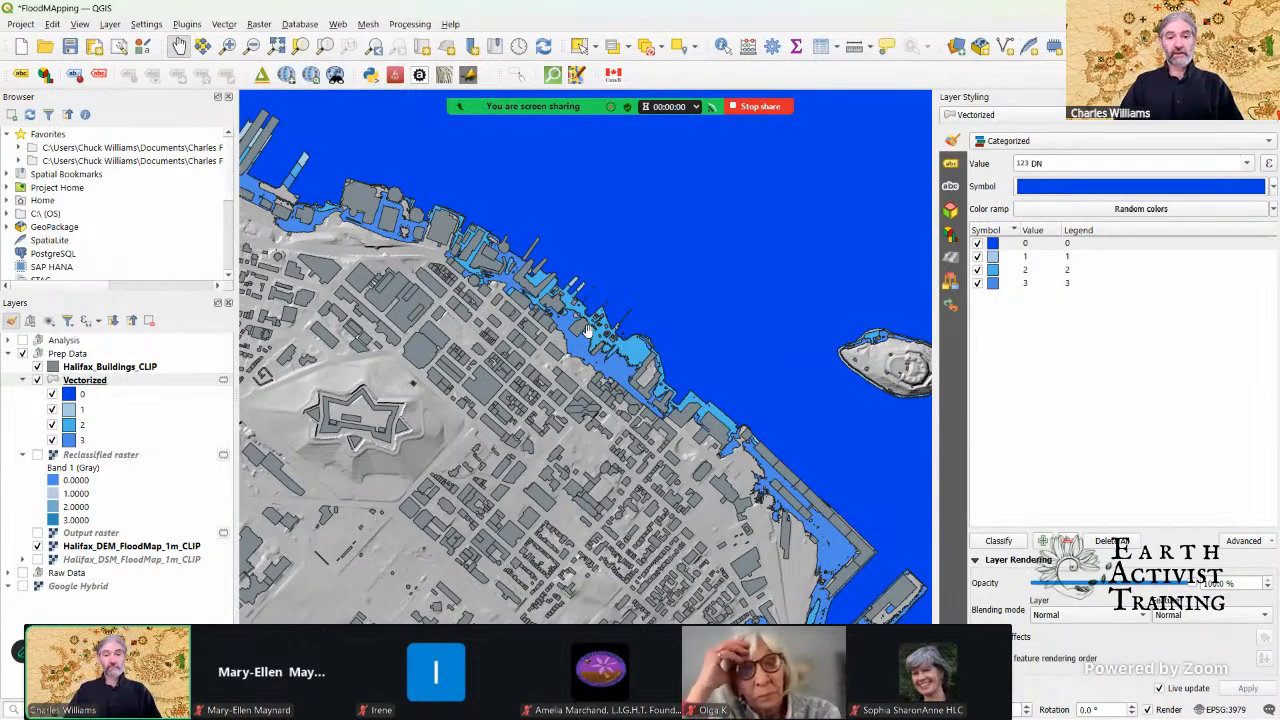
pyautogui.scroll(1, 588, 330)
pyautogui.scroll(1, 588, 330)
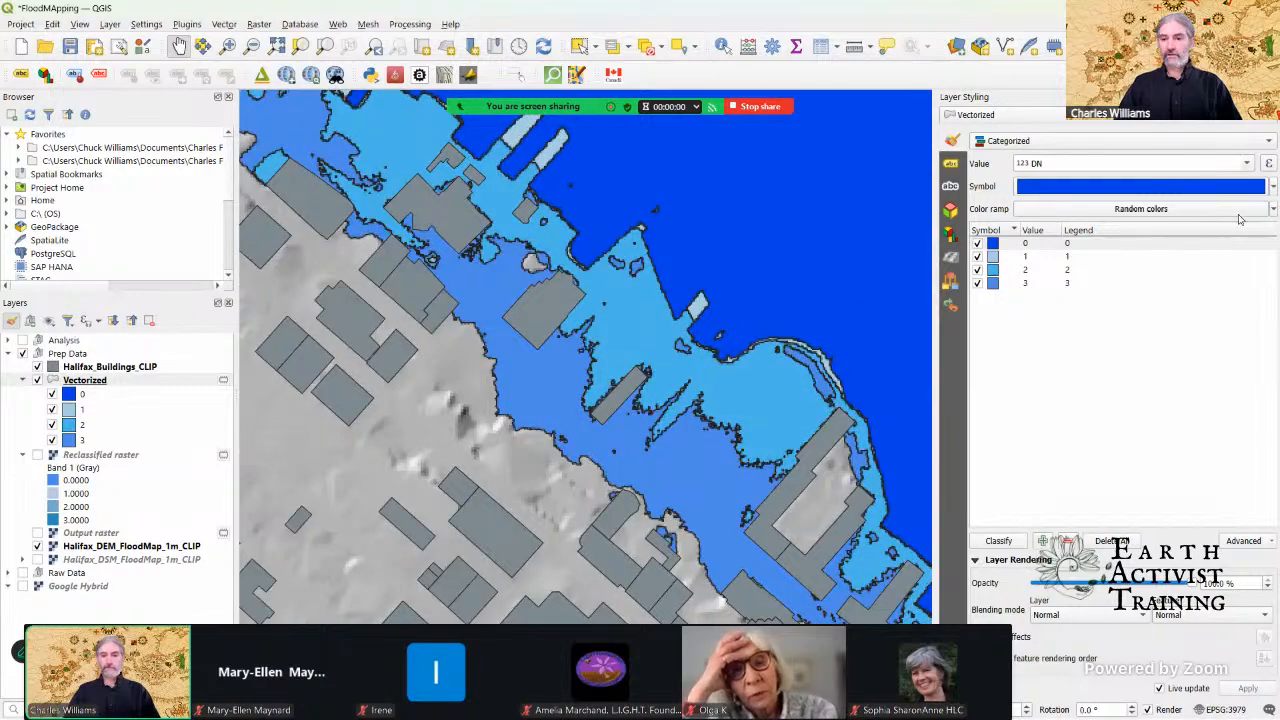
pyautogui.click(1270, 97)
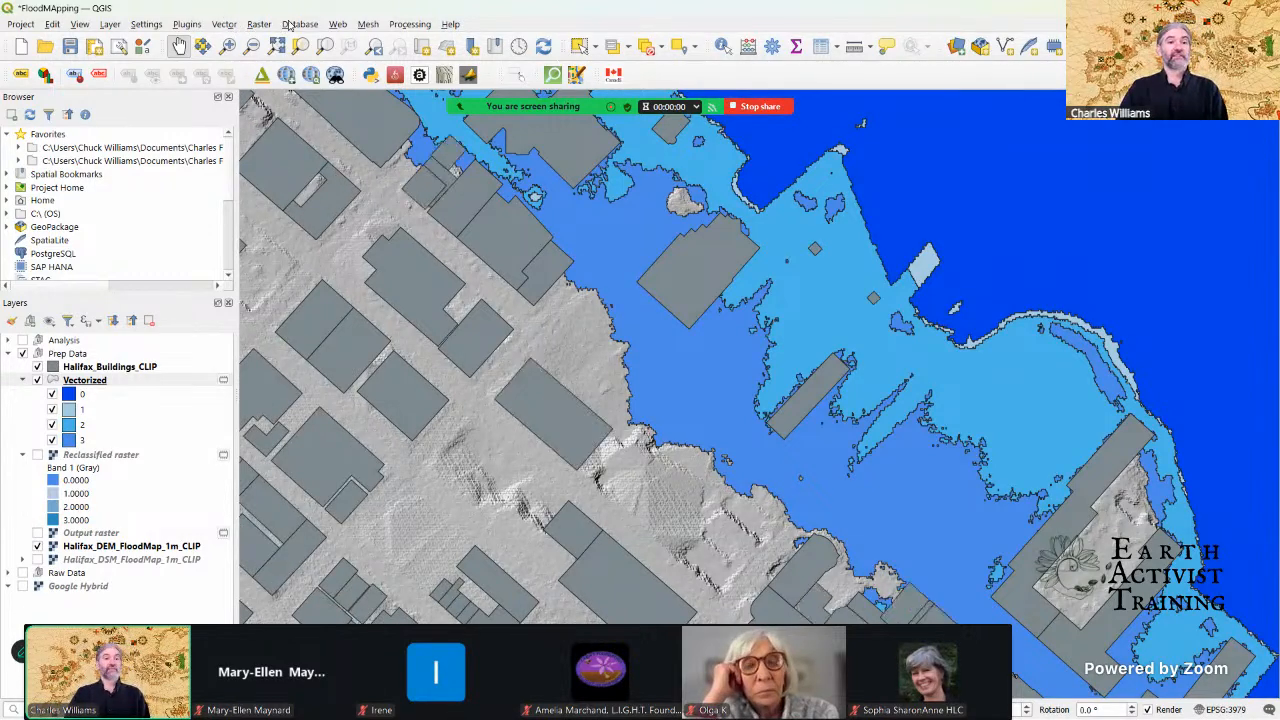
# Step: Collapse the legends of the Vectorized and Reclassified raster layers and select the Halifax_Buildings_CLIP layer
pyautogui.click(411, 24)
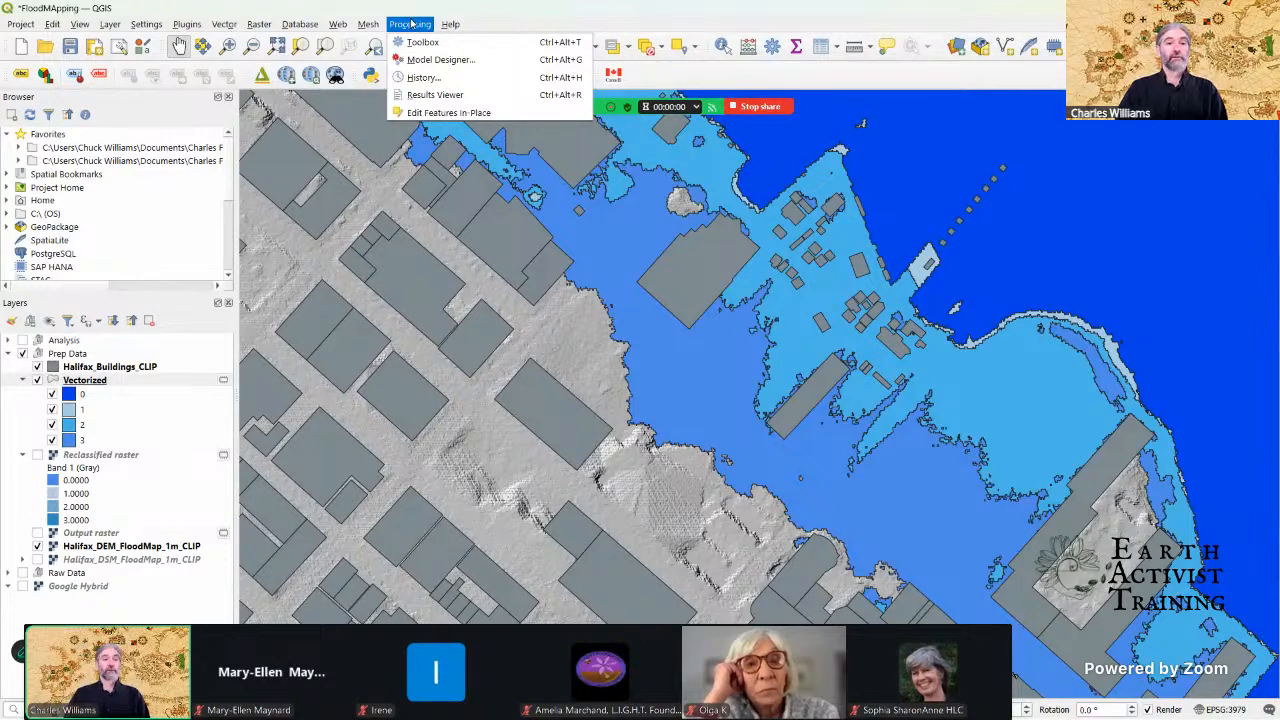
pyautogui.click(411, 24)
pyautogui.click(24, 380)
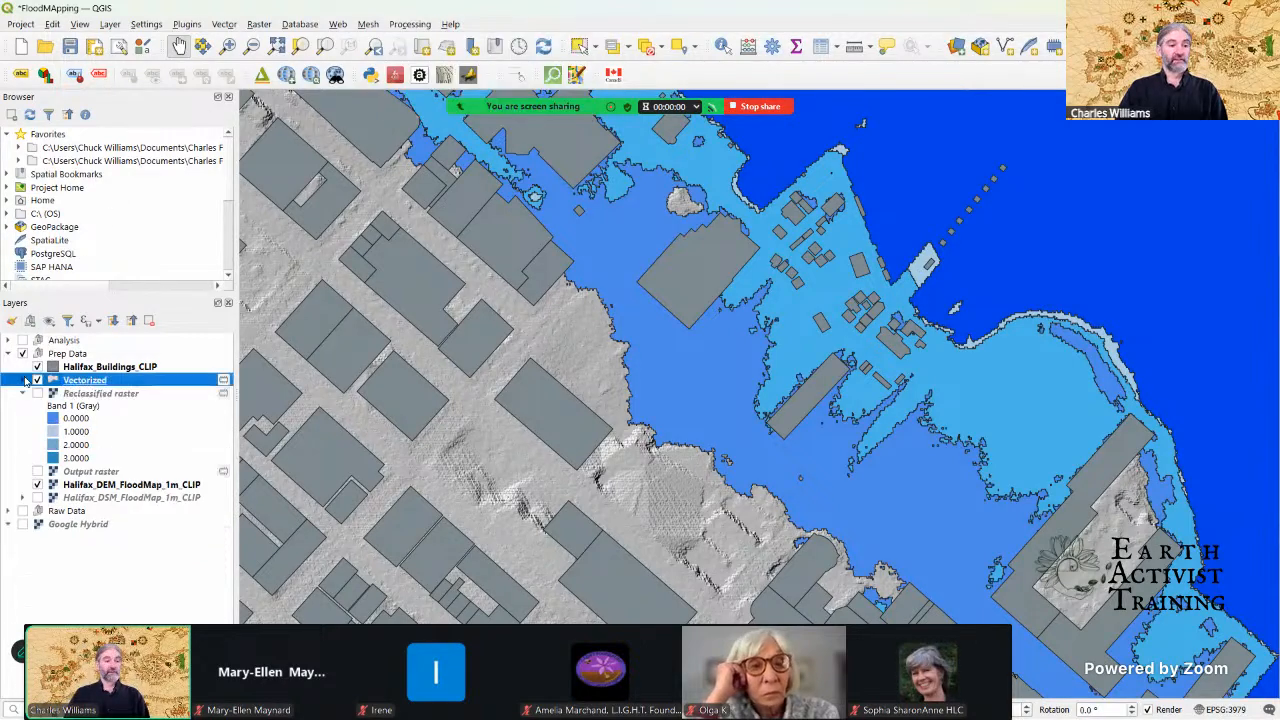
pyautogui.click(23, 393)
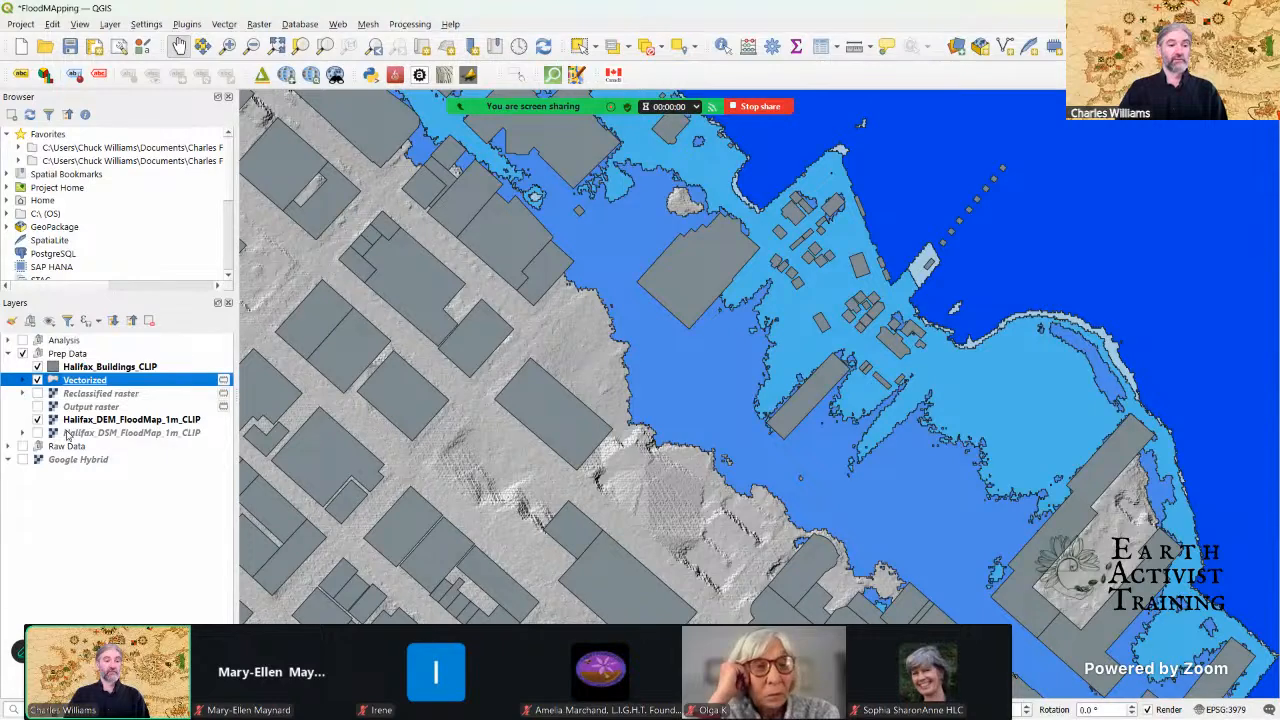
pyautogui.click(96, 370)
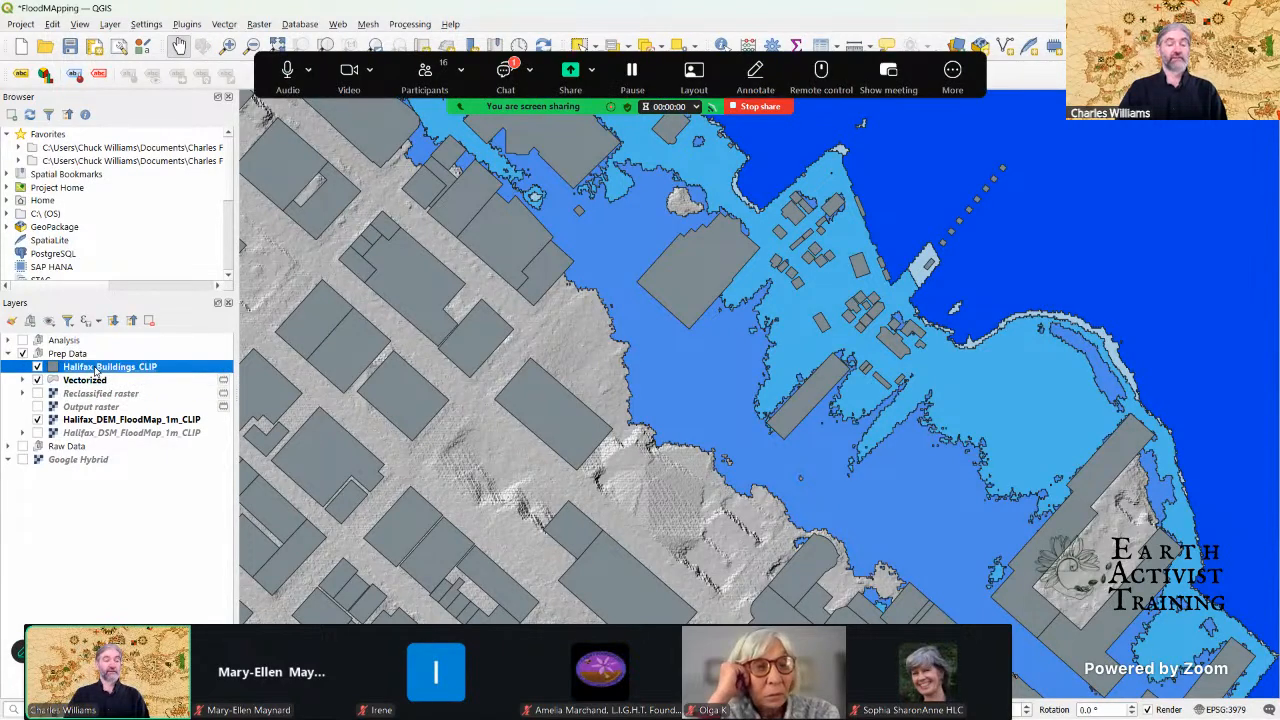
# Step: Read the participants' questions in the Zoom meeting chat and close the chat window
pyautogui.click(502, 77)
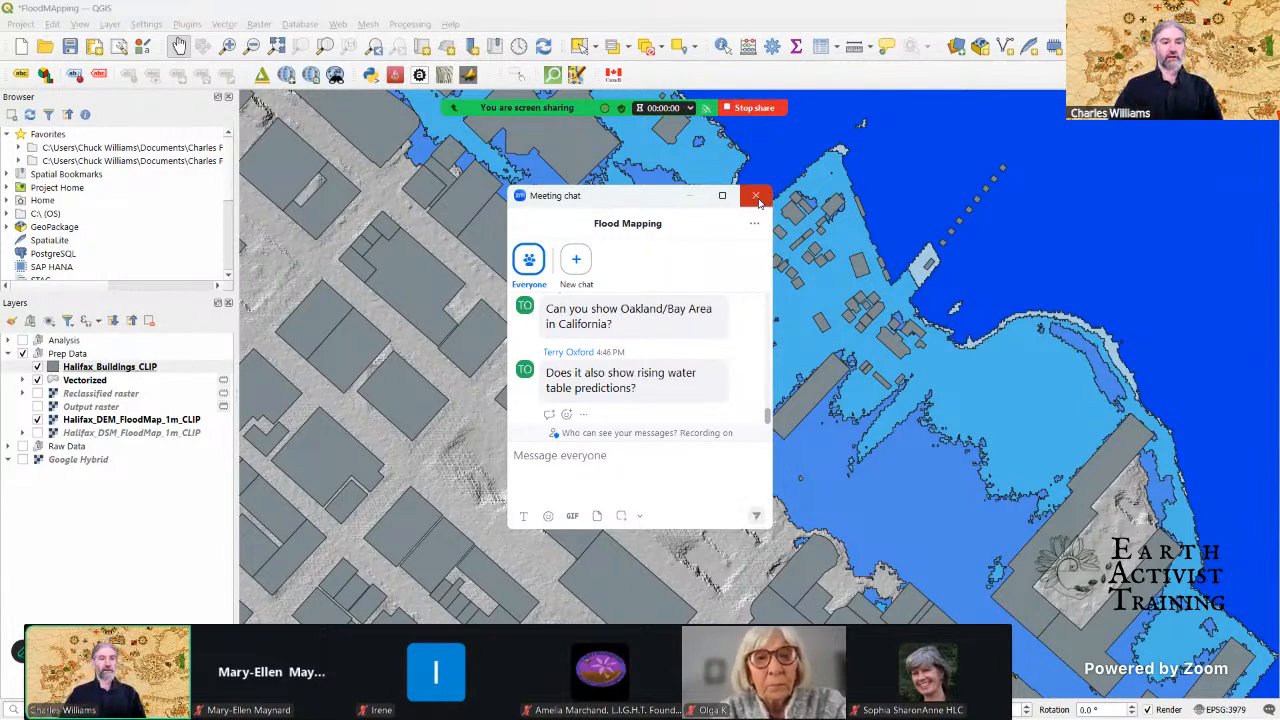
pyautogui.click(756, 196)
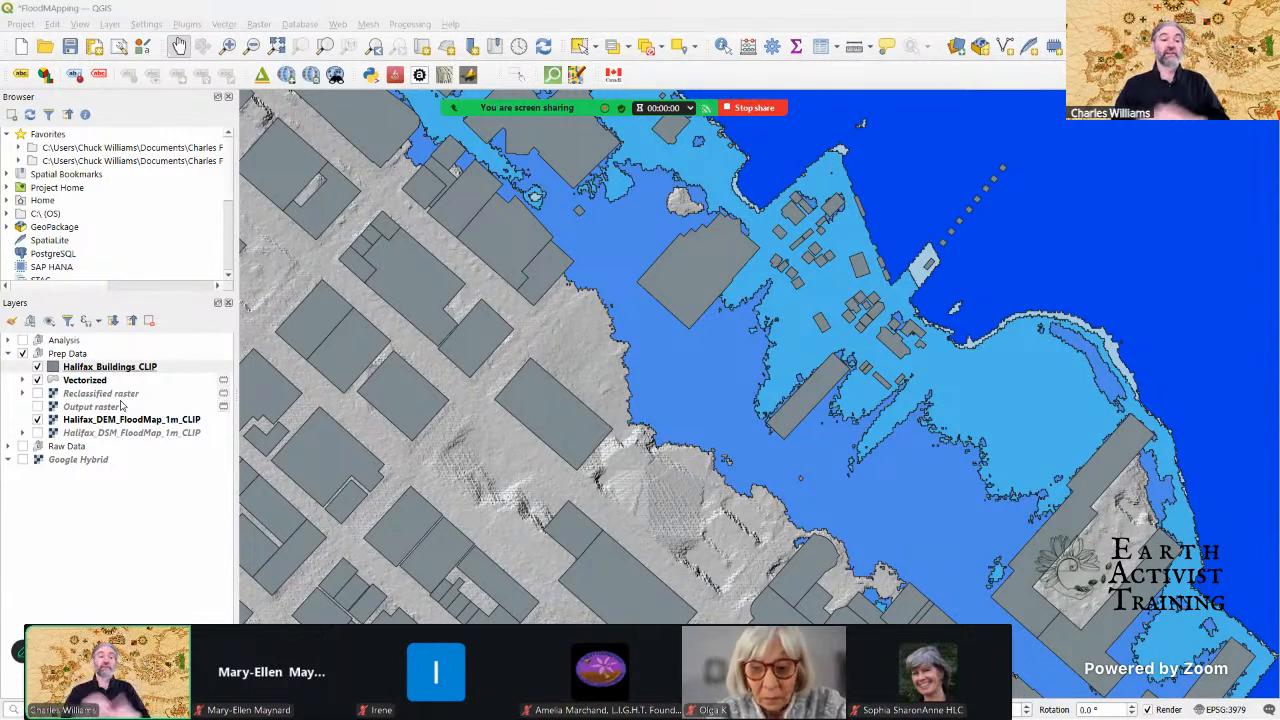
# Step: Select the Halifax_Buildings_CLIP layer, find the zonal tools in the Processing Toolbox and open Zonal statistics
pyautogui.click(118, 368)
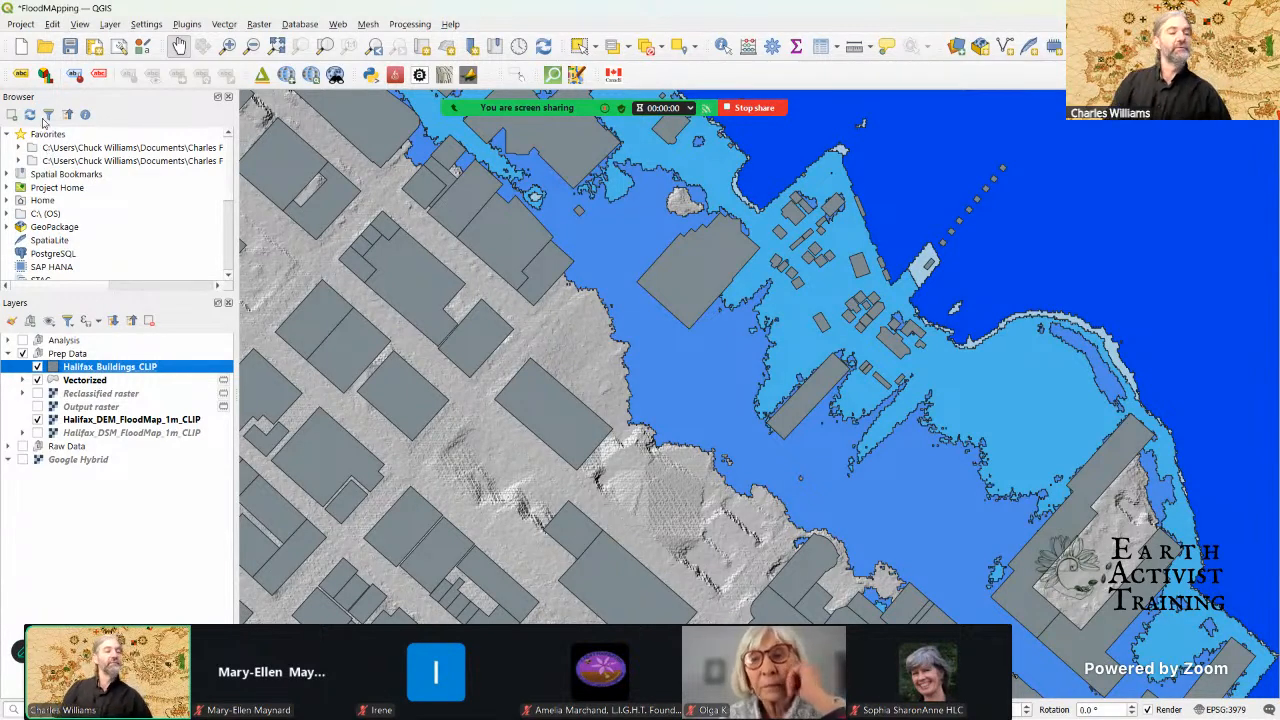
pyautogui.click(425, 22)
pyautogui.click(424, 38)
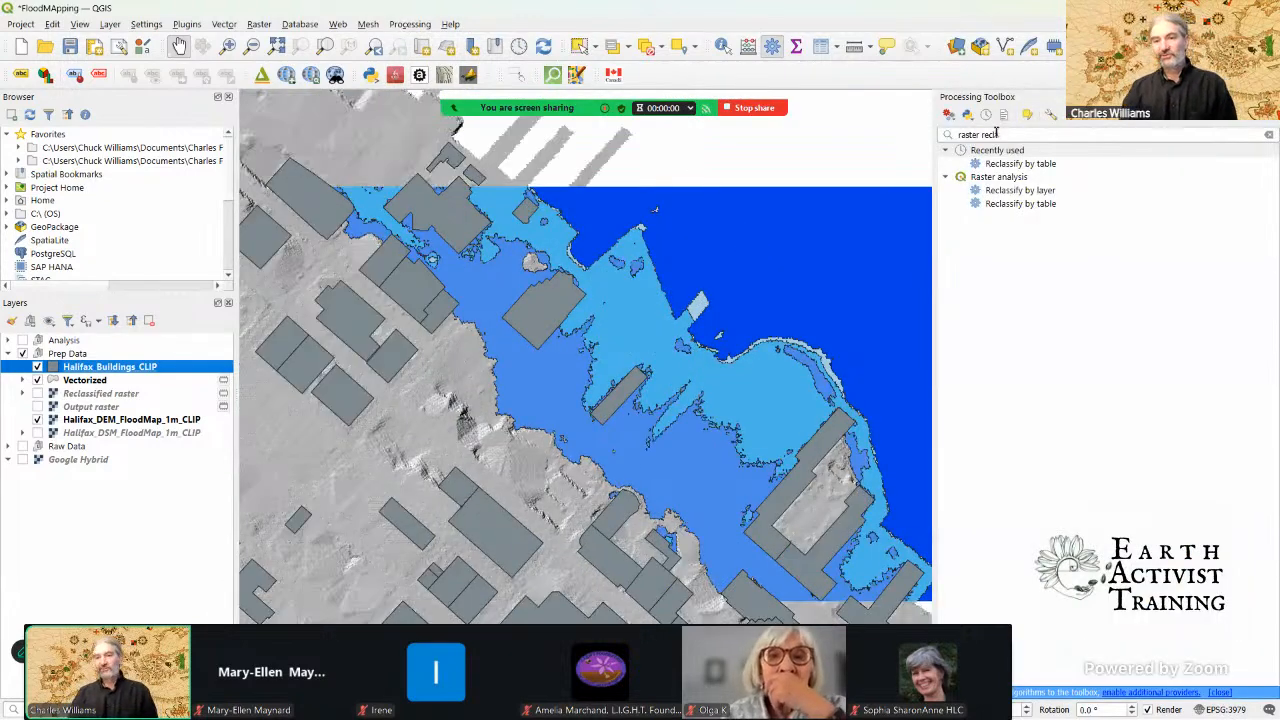
pyautogui.moveTo(999, 134); pyautogui.dragTo(945, 131)
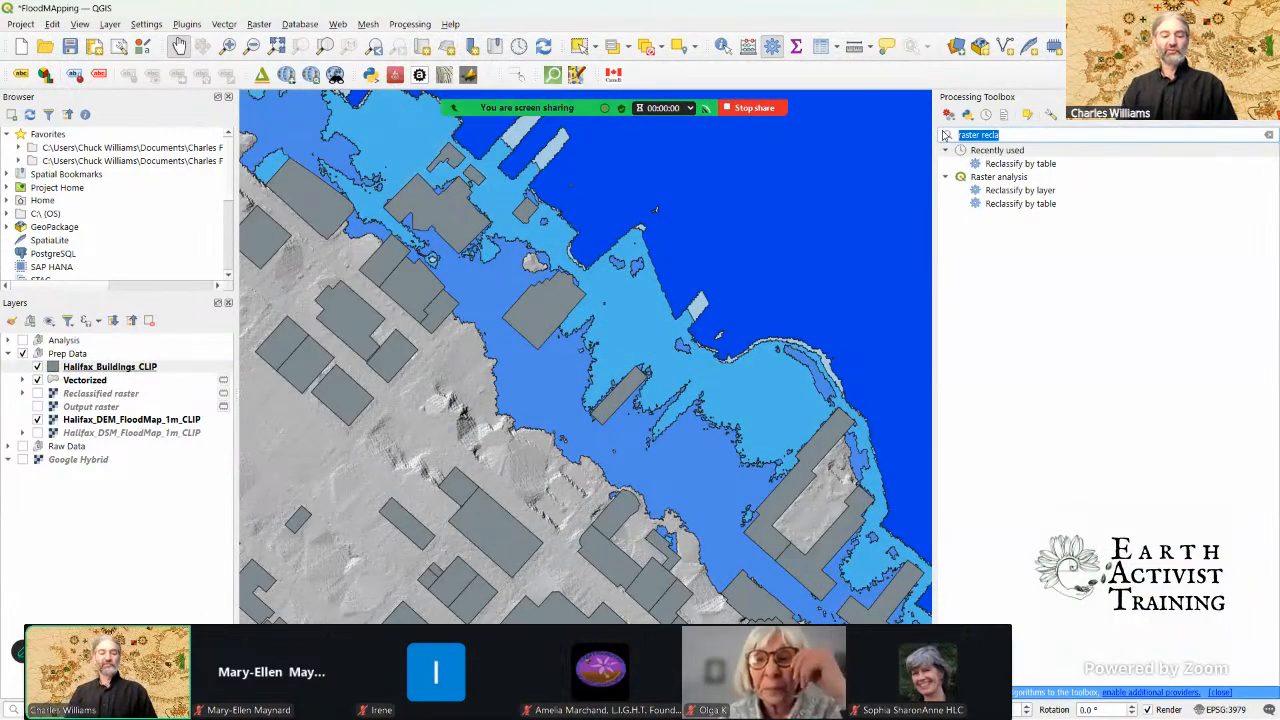
pyautogui.write('zonal')
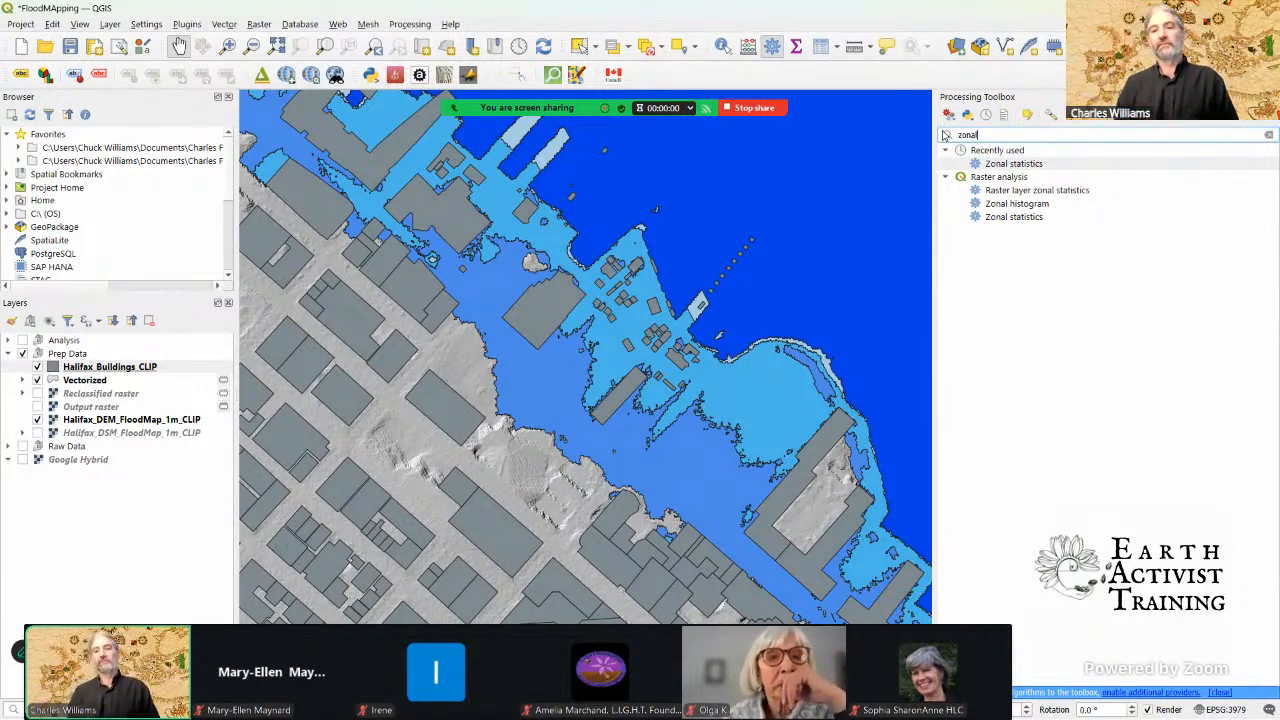
pyautogui.click(1100, 165)
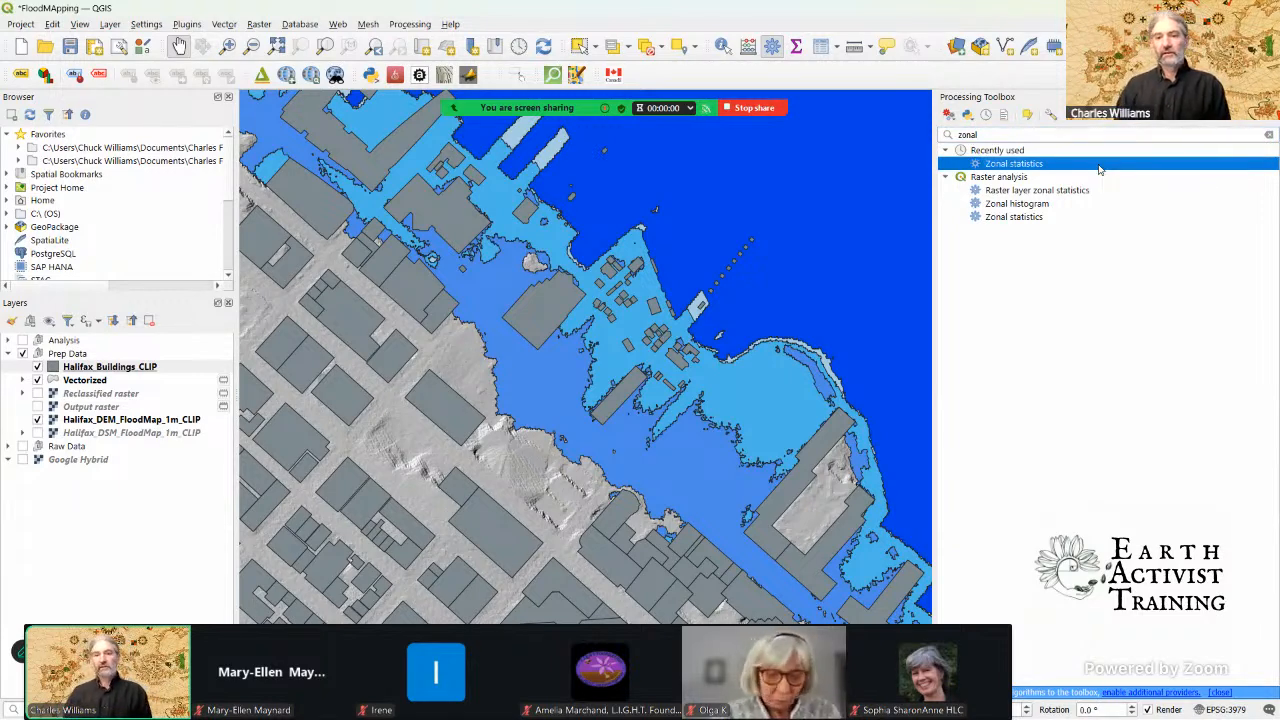
pyautogui.doubleClick(1100, 166)
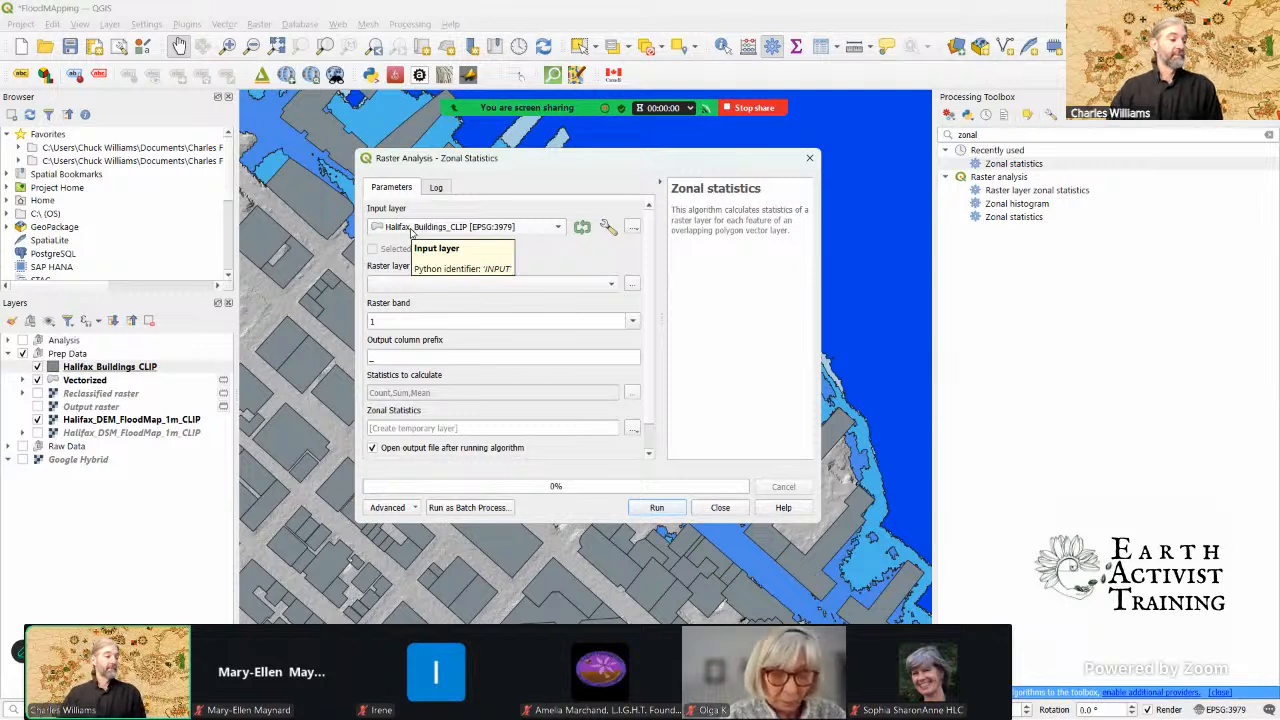
# Step: Set the zonal statistics raster layer to Halifax_DSM_FloodMap_1m_CLIP and the output column prefix to Z_
pyautogui.click(395, 284)
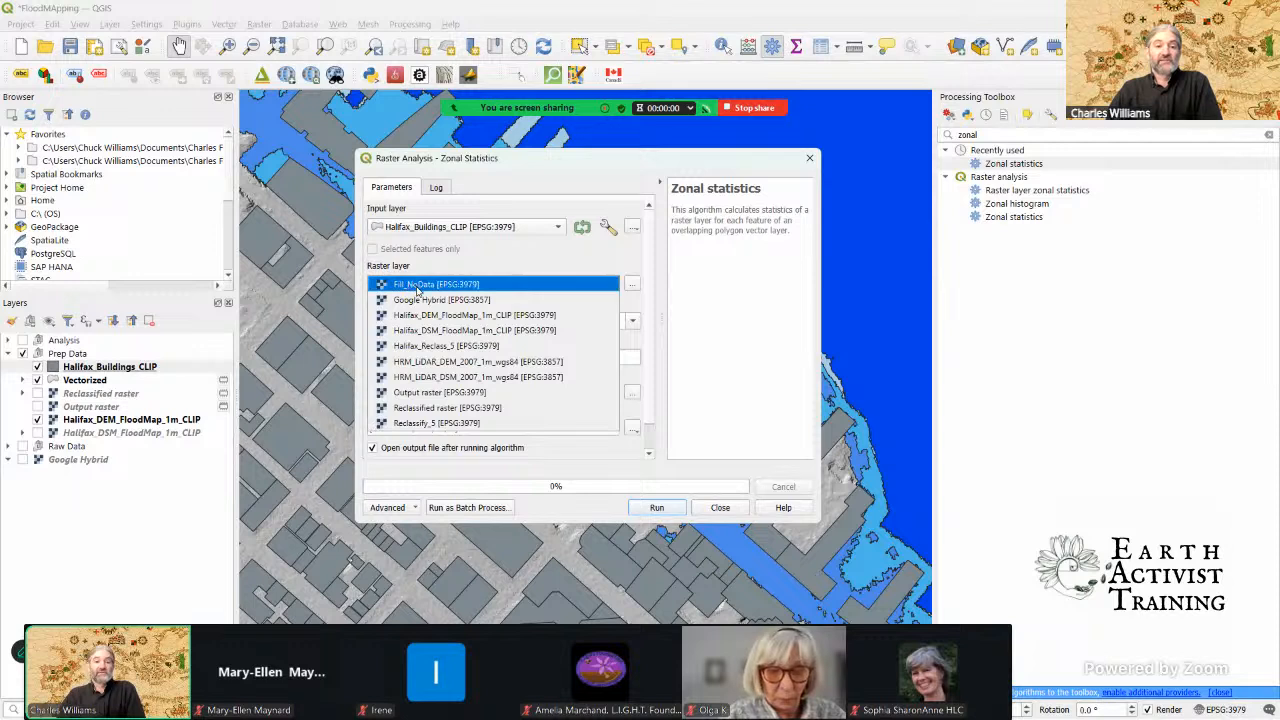
pyautogui.click(442, 331)
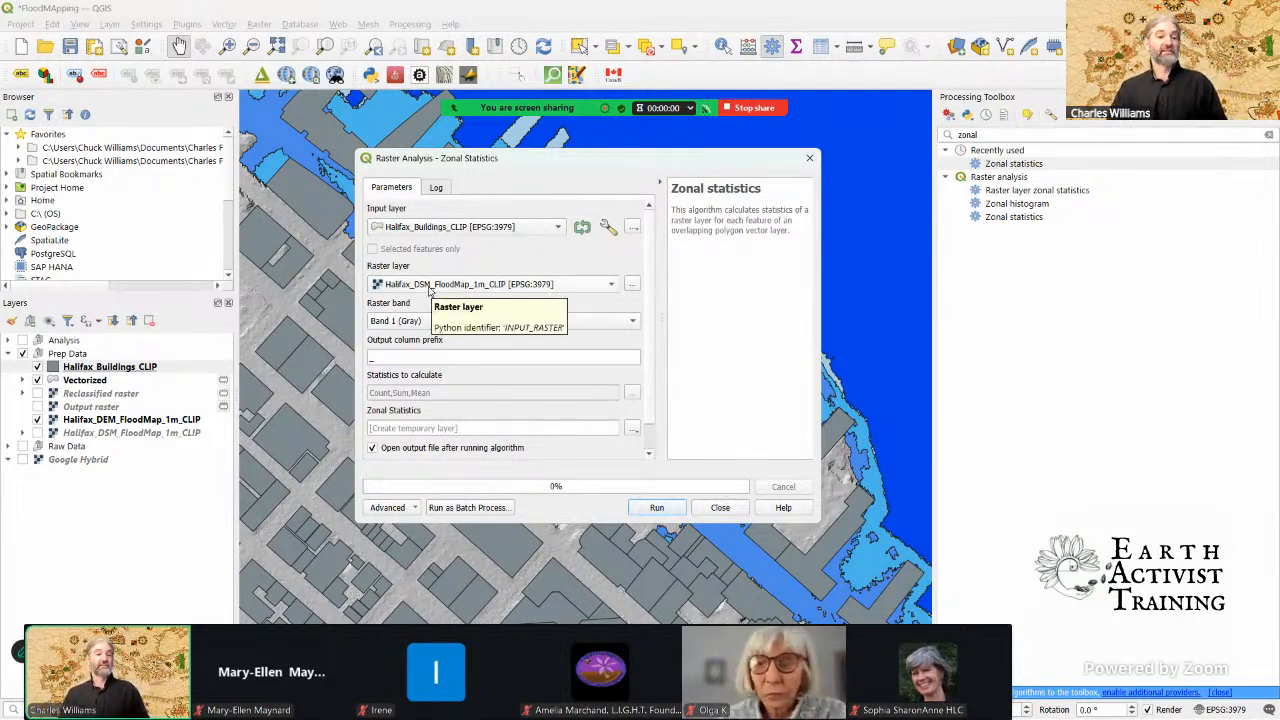
pyautogui.click(371, 355)
pyautogui.write('z')
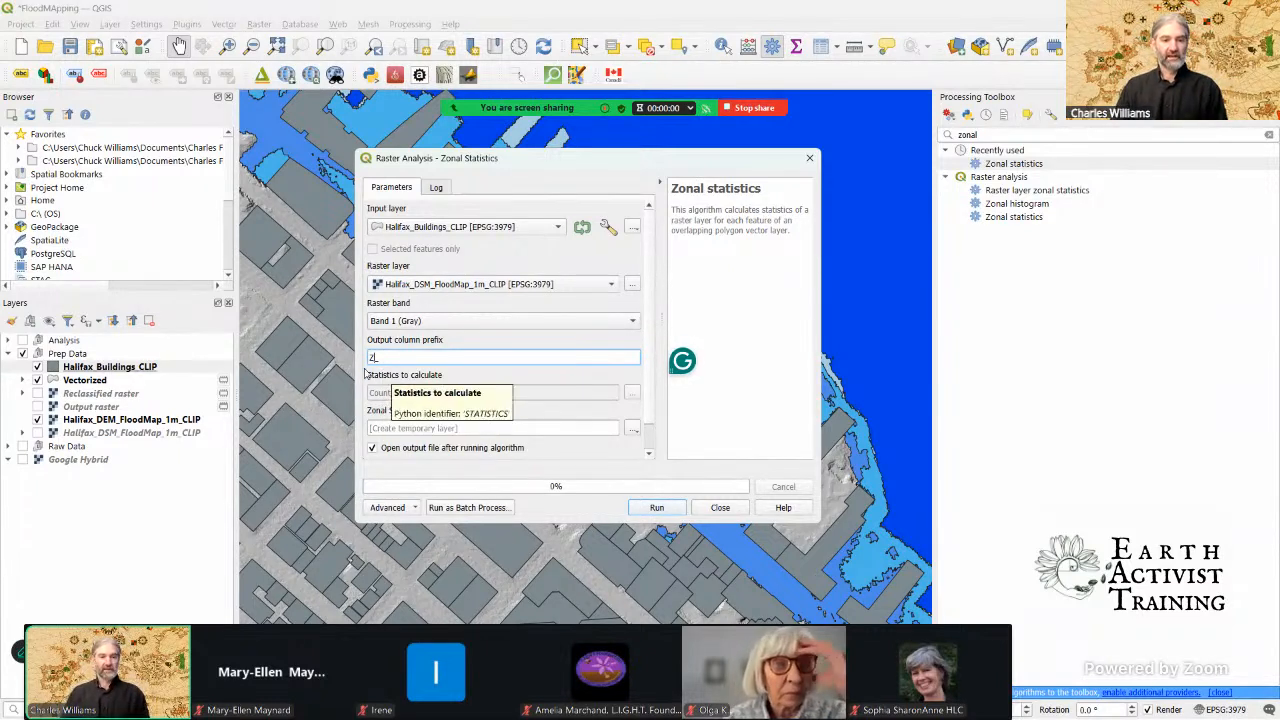
# Step: Limit the statistics to calculate to Mean only and run Zonal Statistics into a temporary layer
pyautogui.click(632, 392)
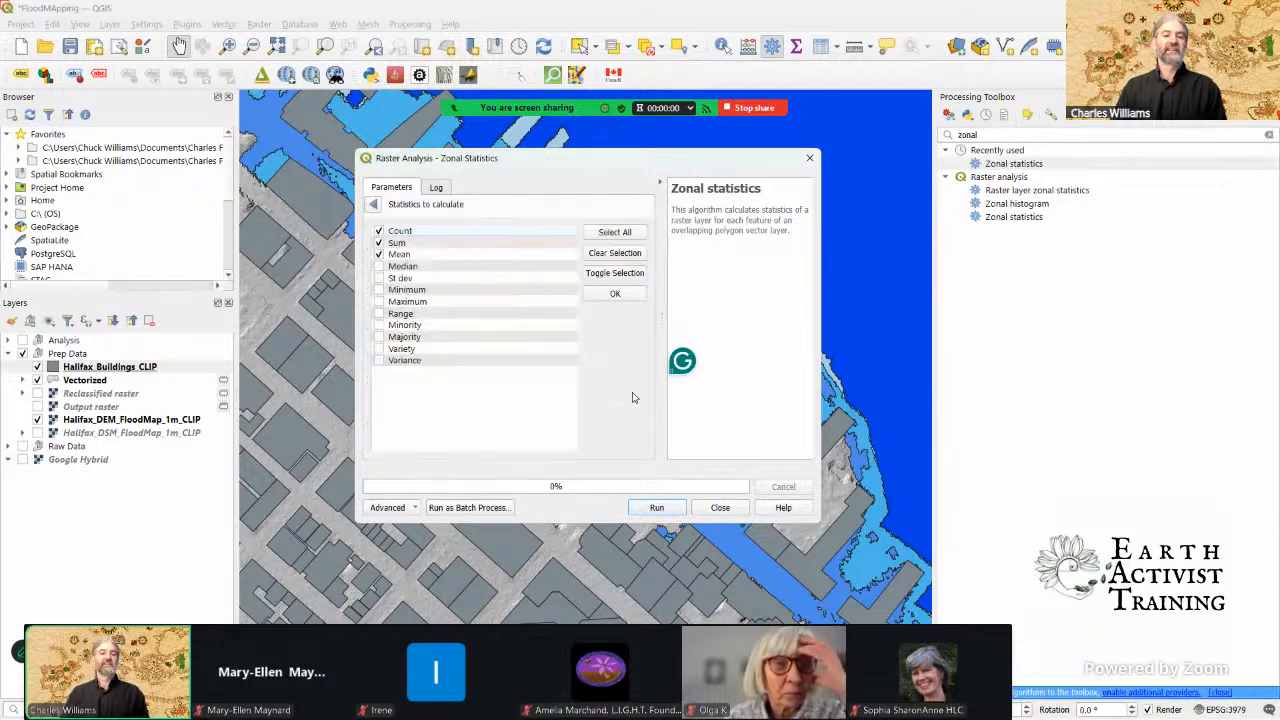
pyautogui.click(379, 243)
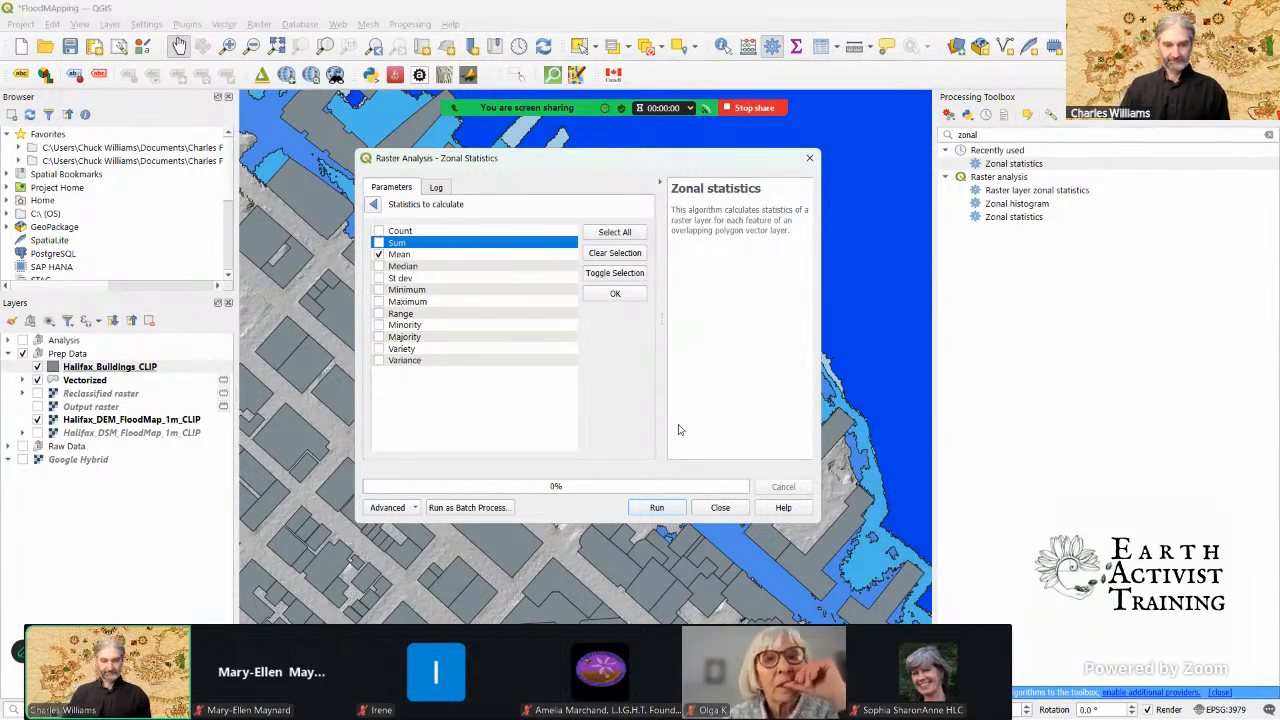
pyautogui.click(617, 294)
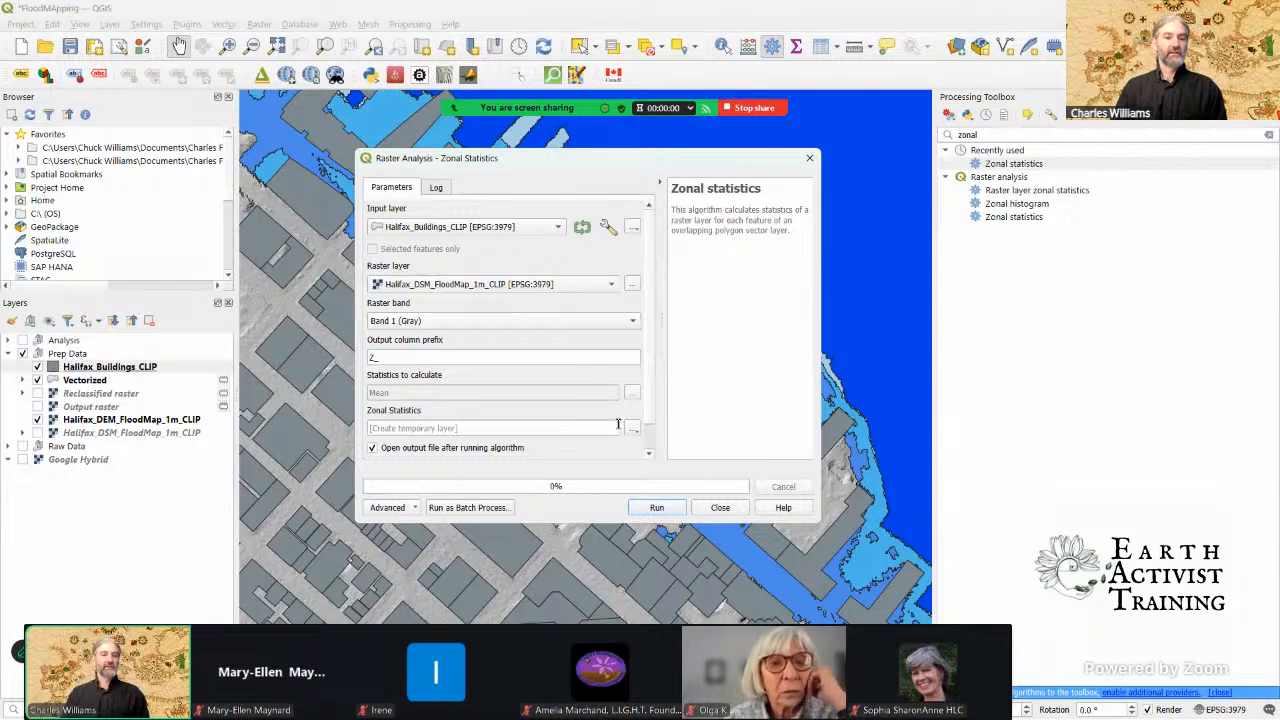
pyautogui.click(657, 508)
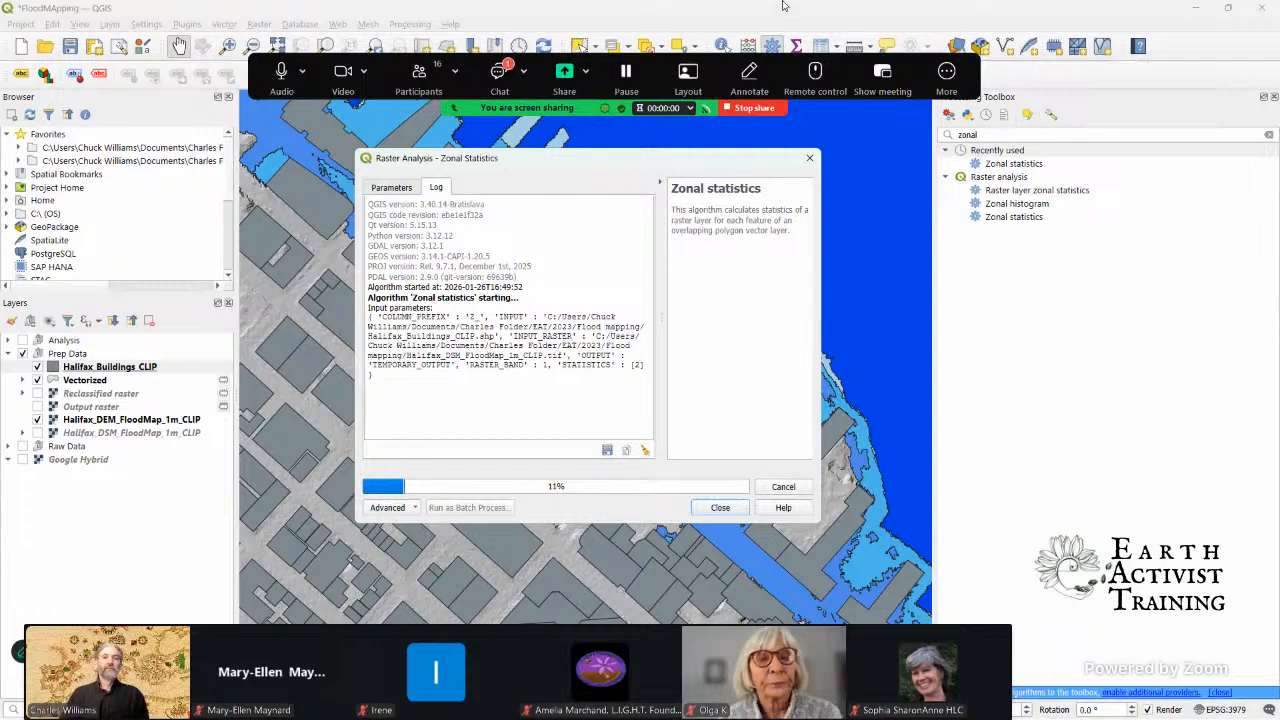
# Step: Read the newest participant question in the Zoom meeting chat and close the chat window
pyautogui.click(496, 76)
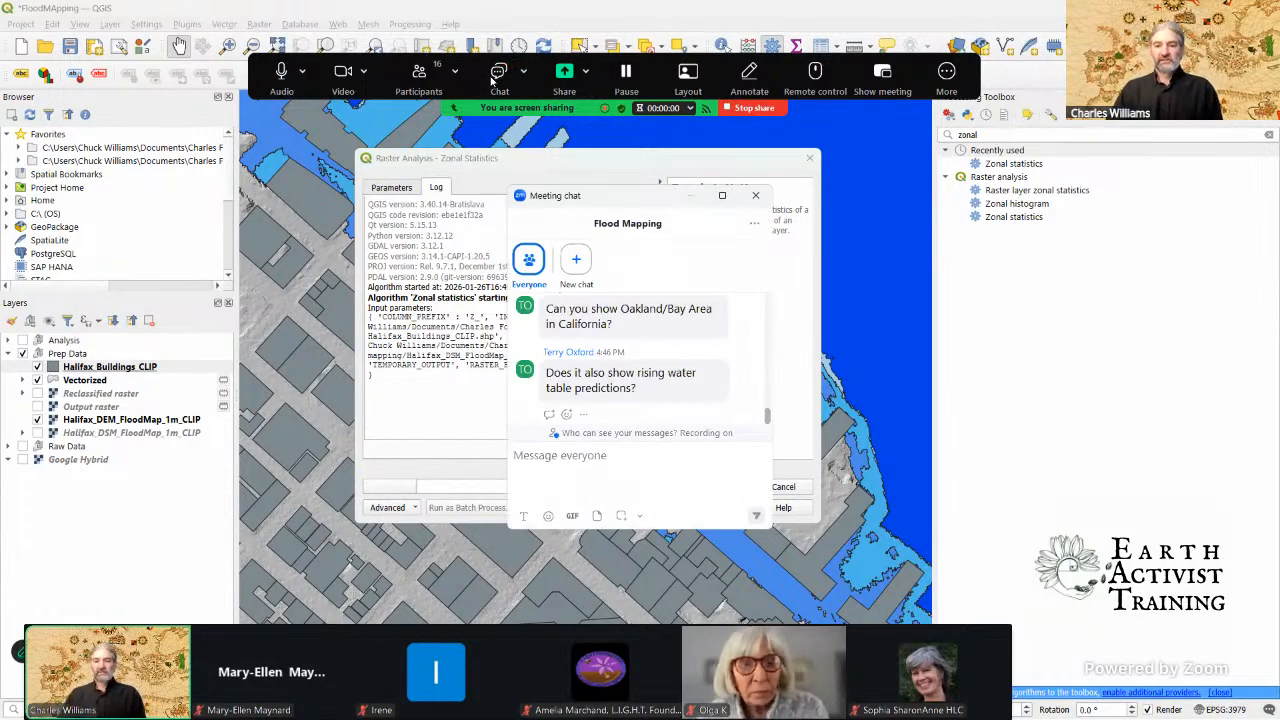
pyautogui.scroll(-2, 590, 370)
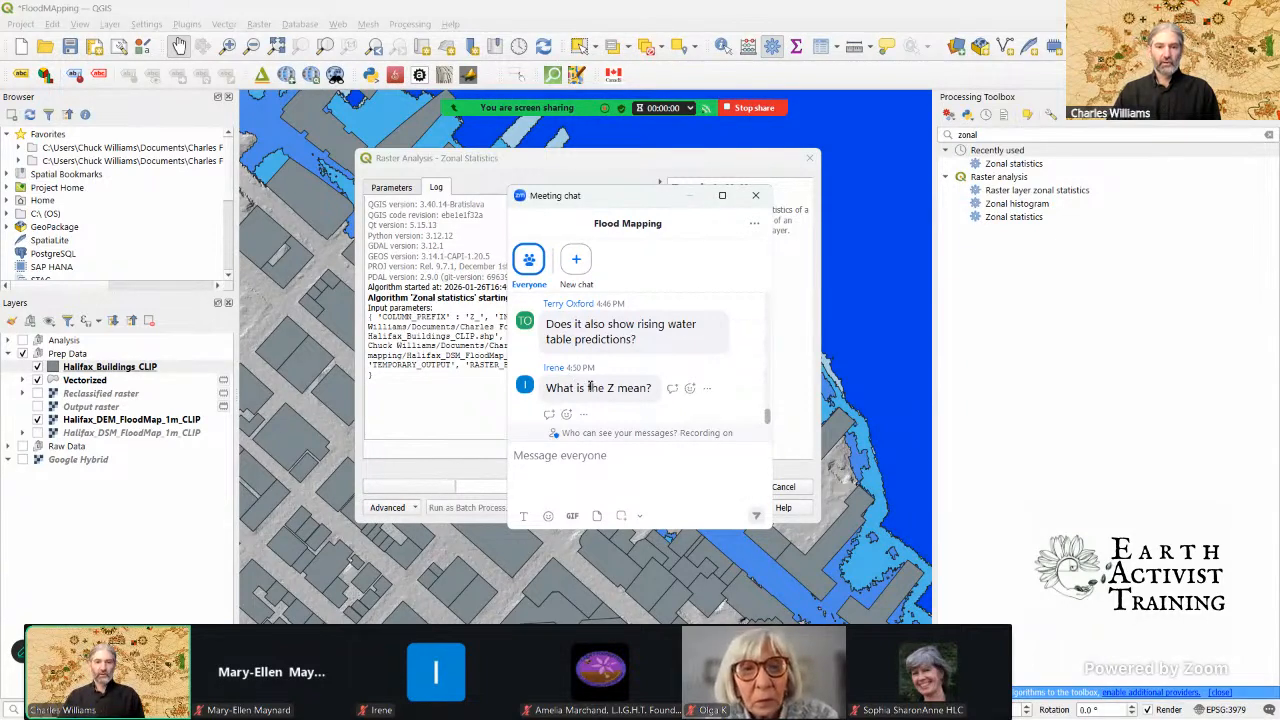
pyautogui.click(755, 195)
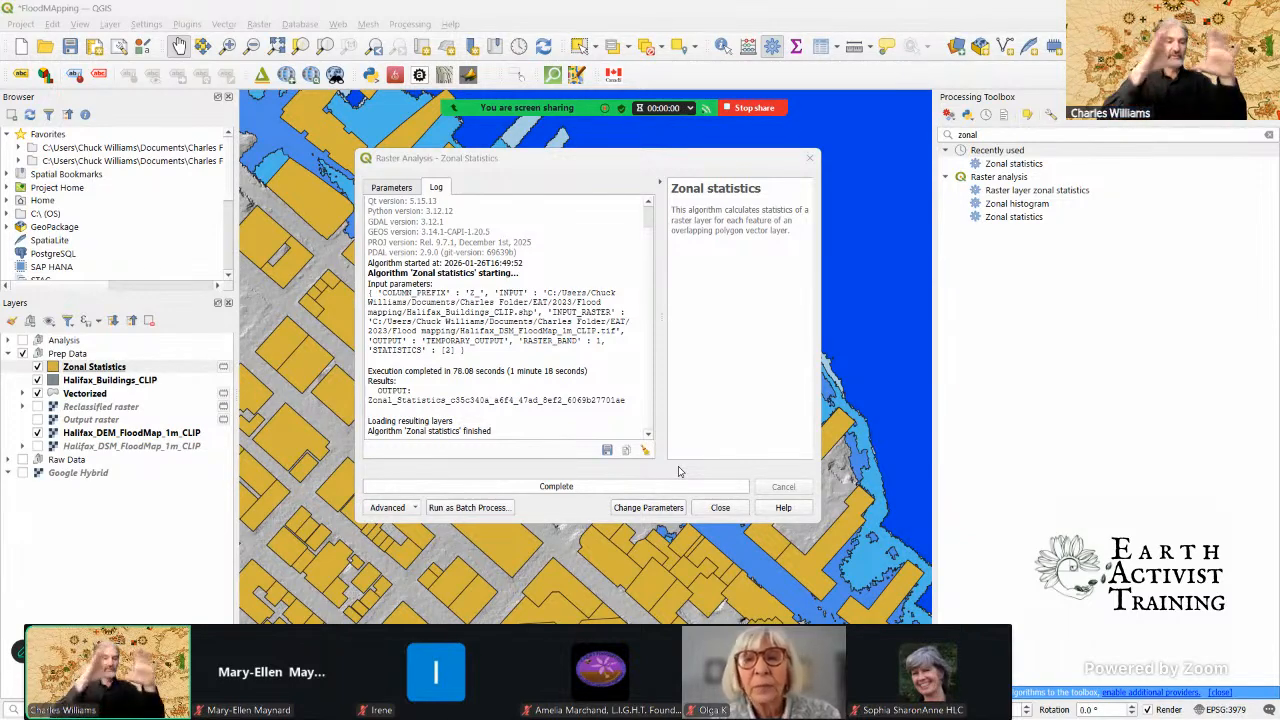
# Step: Close the Zonal Statistics dialog, open the layer styling for the Zonal Statistics layer and close the Processing Toolbox
pyautogui.click(723, 516)
pyautogui.click(721, 510)
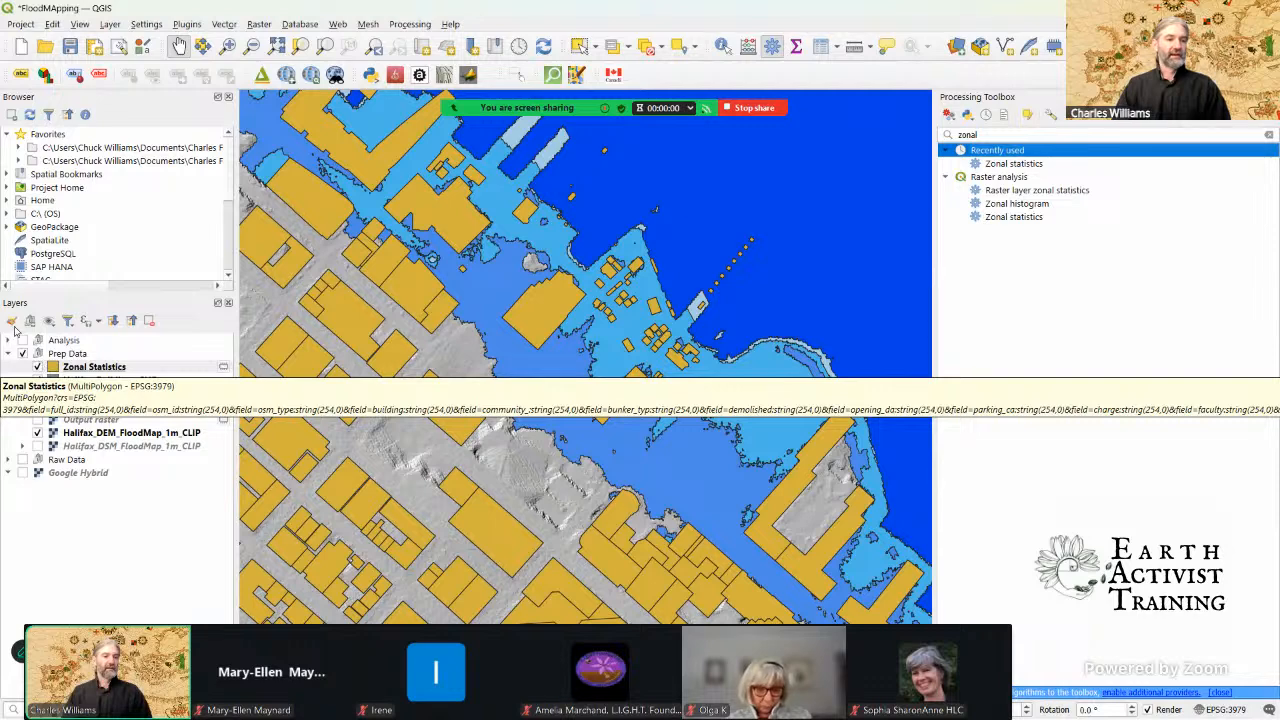
pyautogui.click(95, 367)
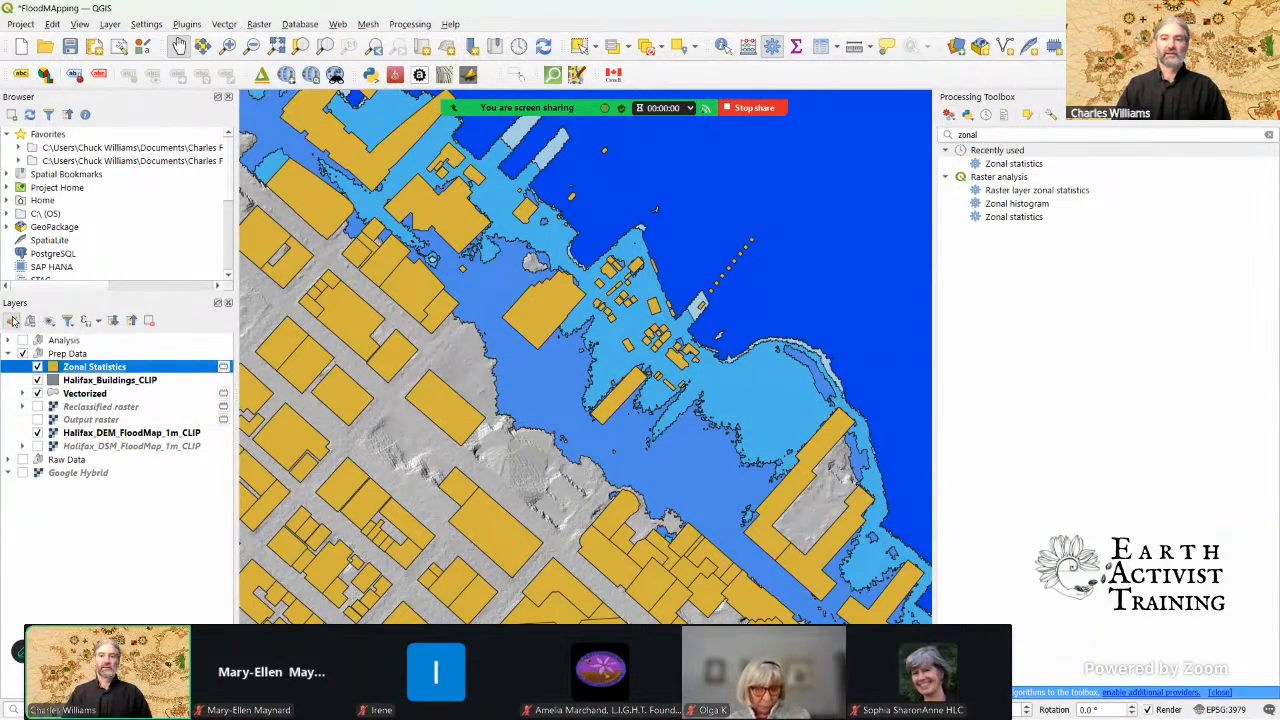
pyautogui.click(18, 321)
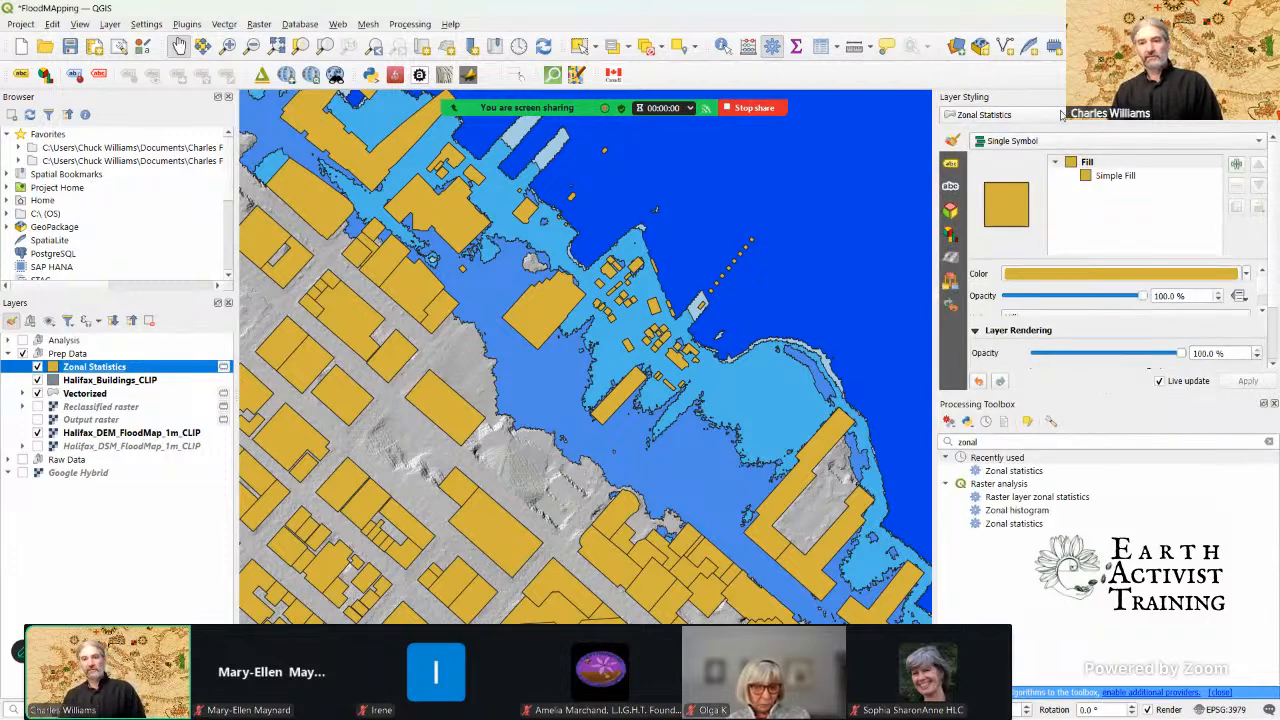
pyautogui.click(1274, 403)
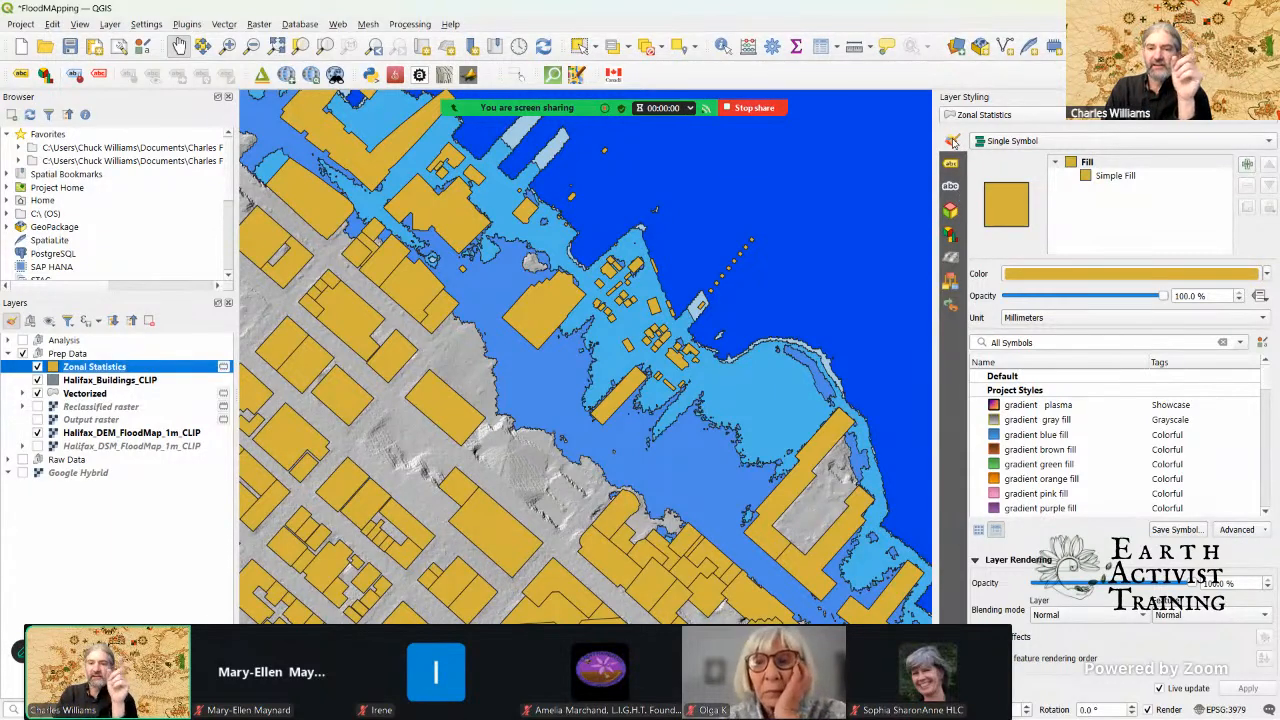
# Step: Give the Zonal Statistics layer a Single Symbol 3D style with extrusion driven by the Z_mean field and close the styling
pyautogui.click(952, 212)
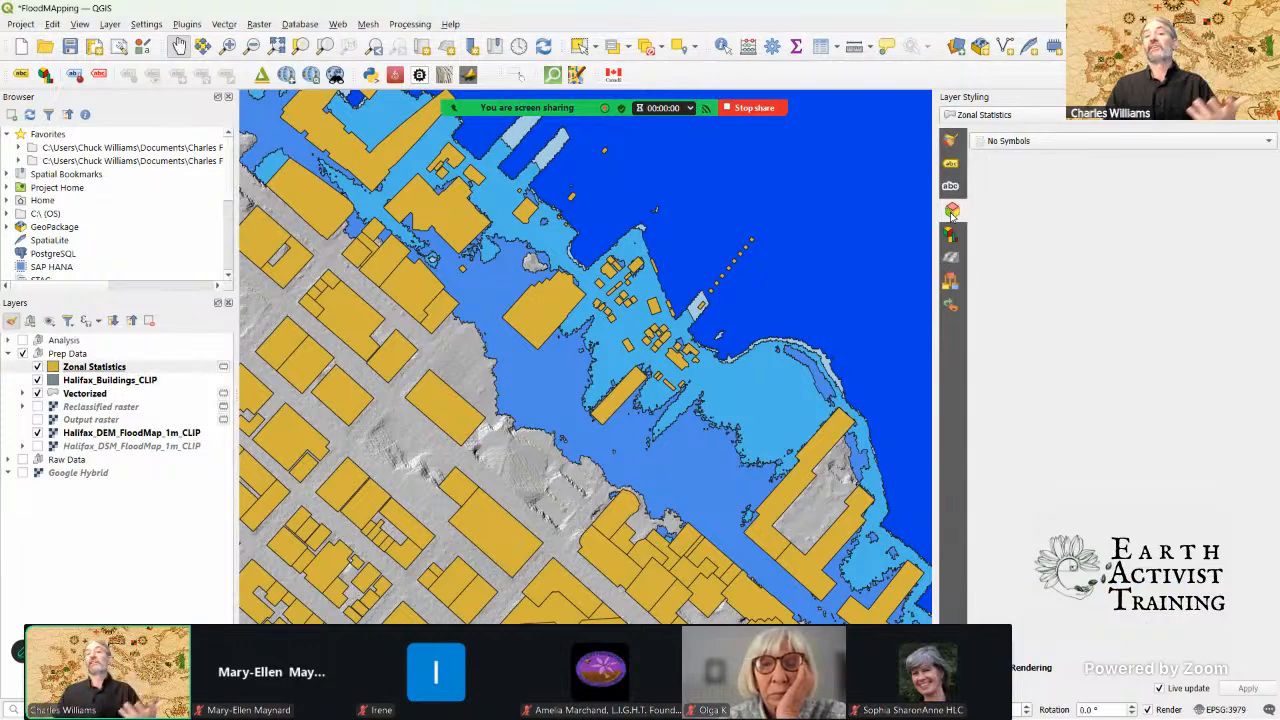
pyautogui.click(1269, 142)
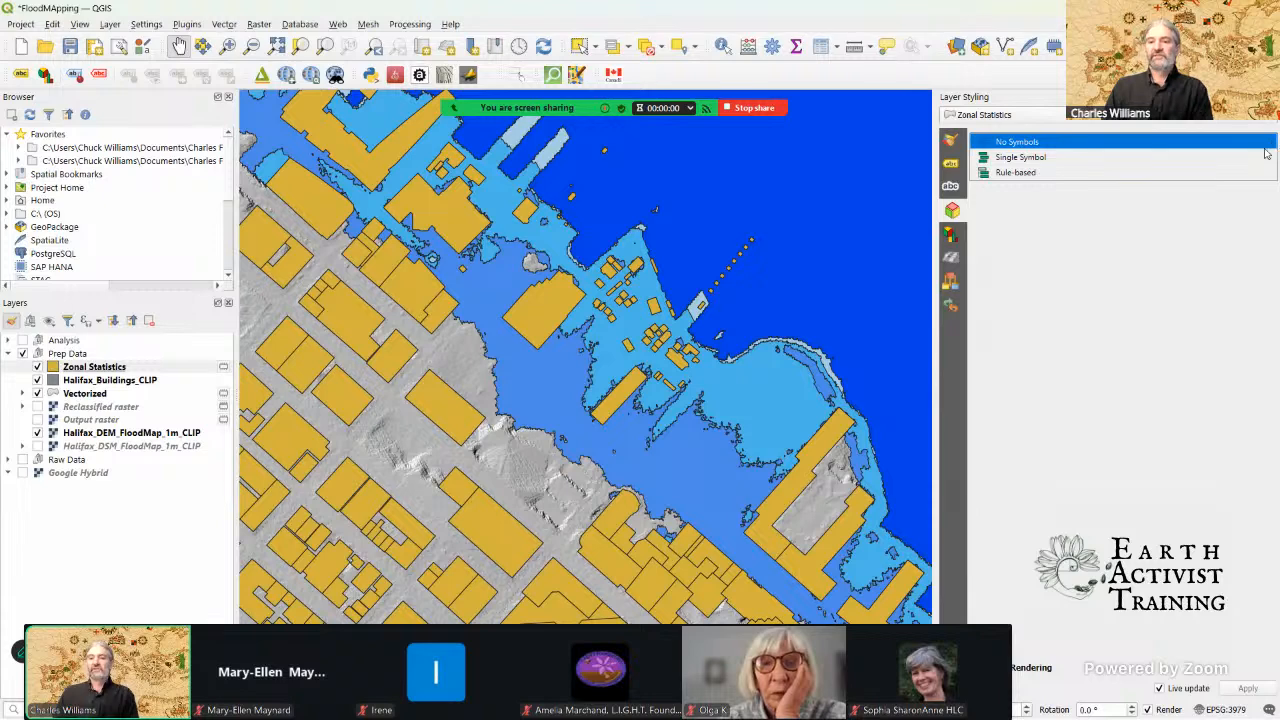
pyautogui.click(1253, 162)
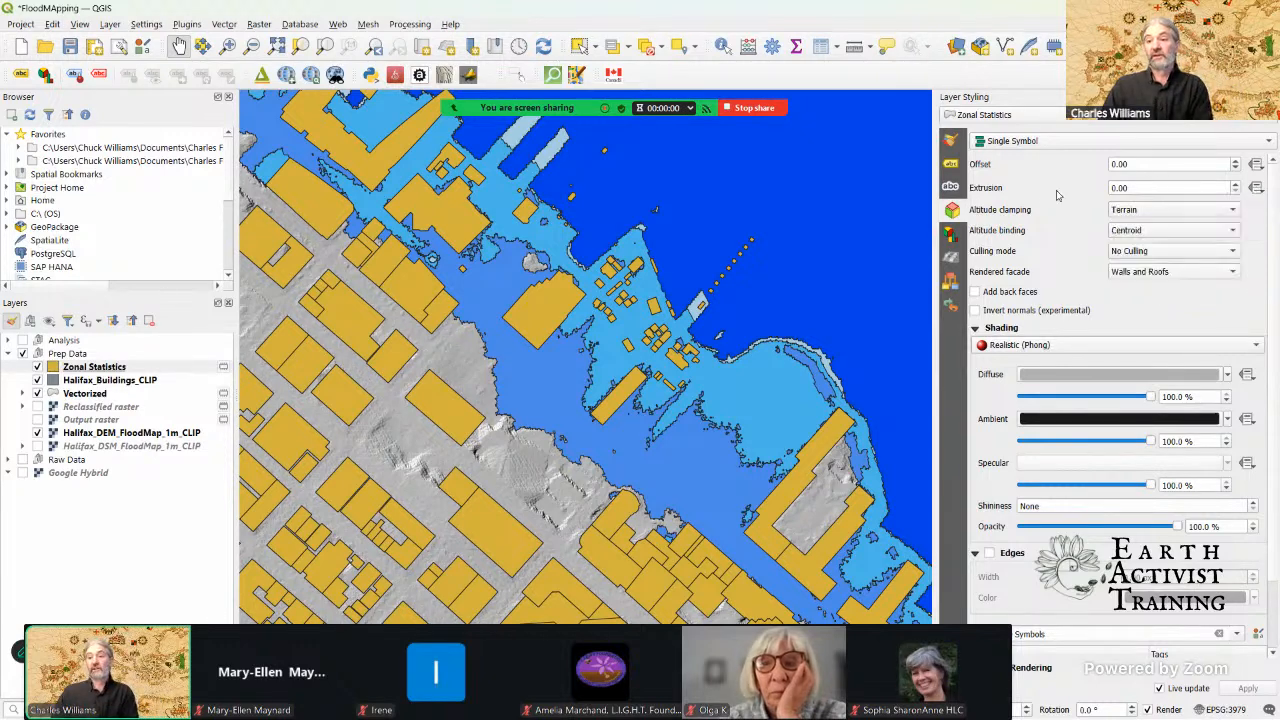
pyautogui.click(1257, 189)
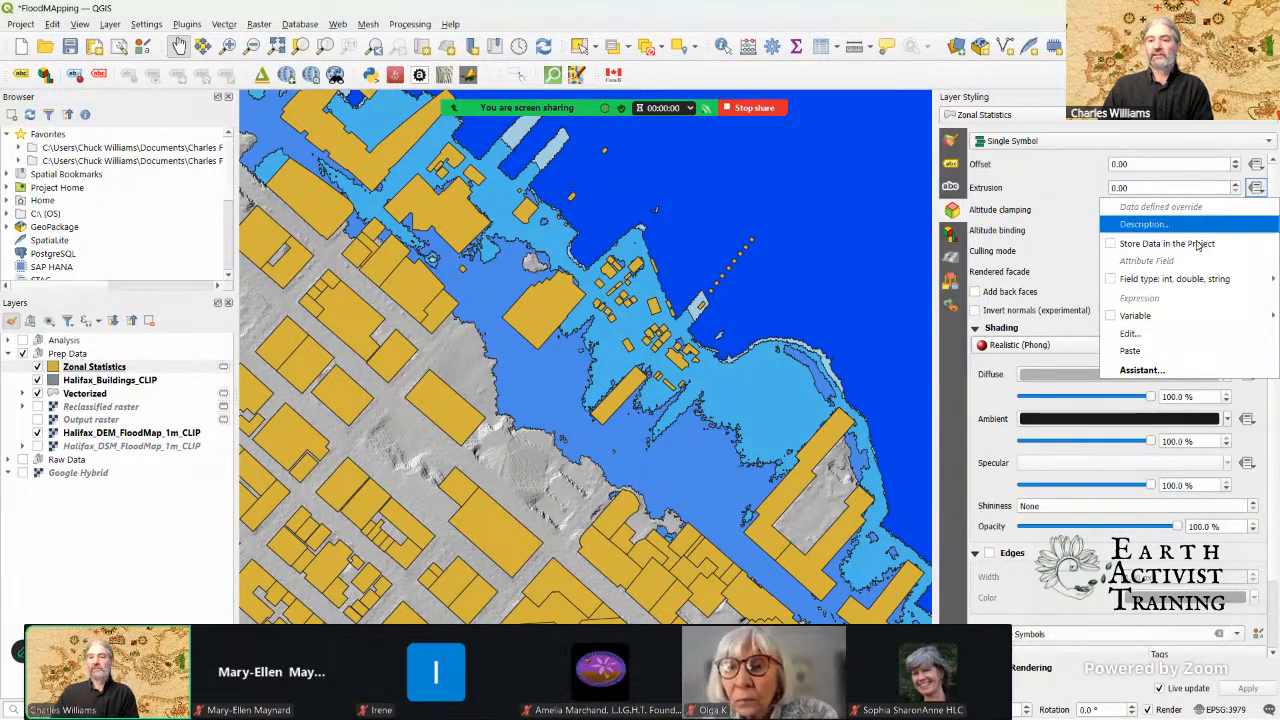
pyautogui.moveTo(1122, 286)
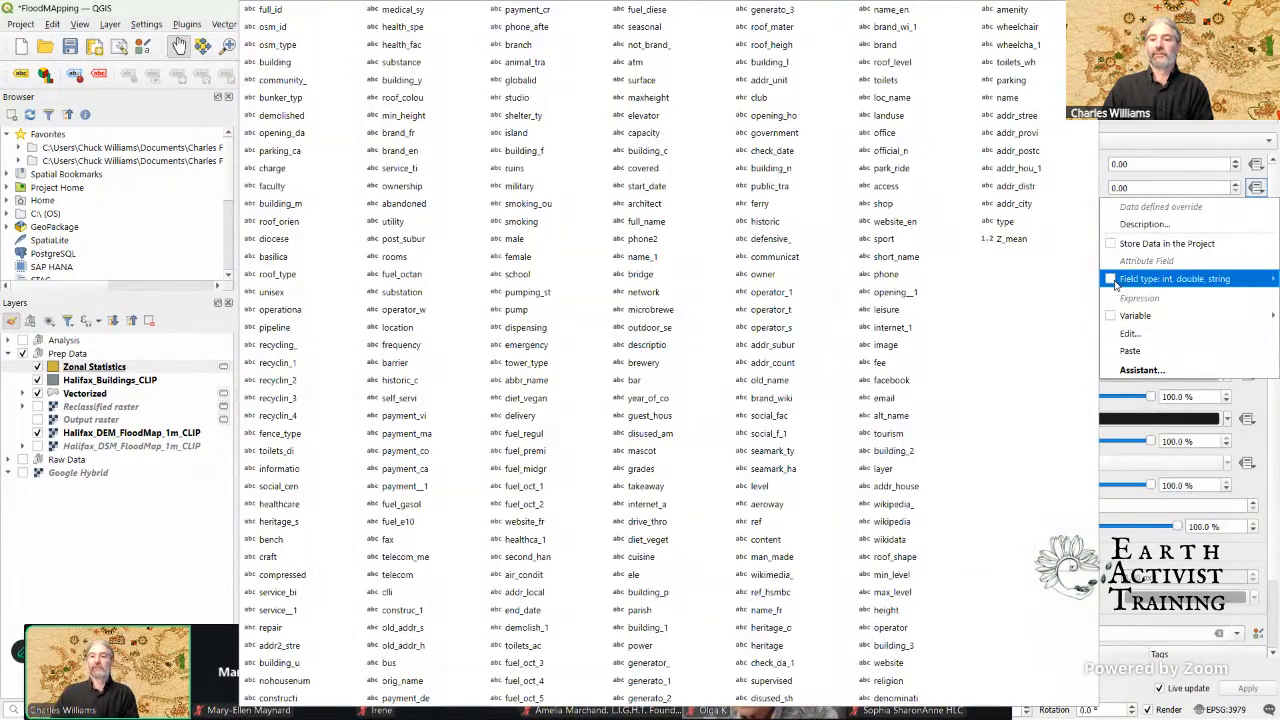
pyautogui.click(1013, 241)
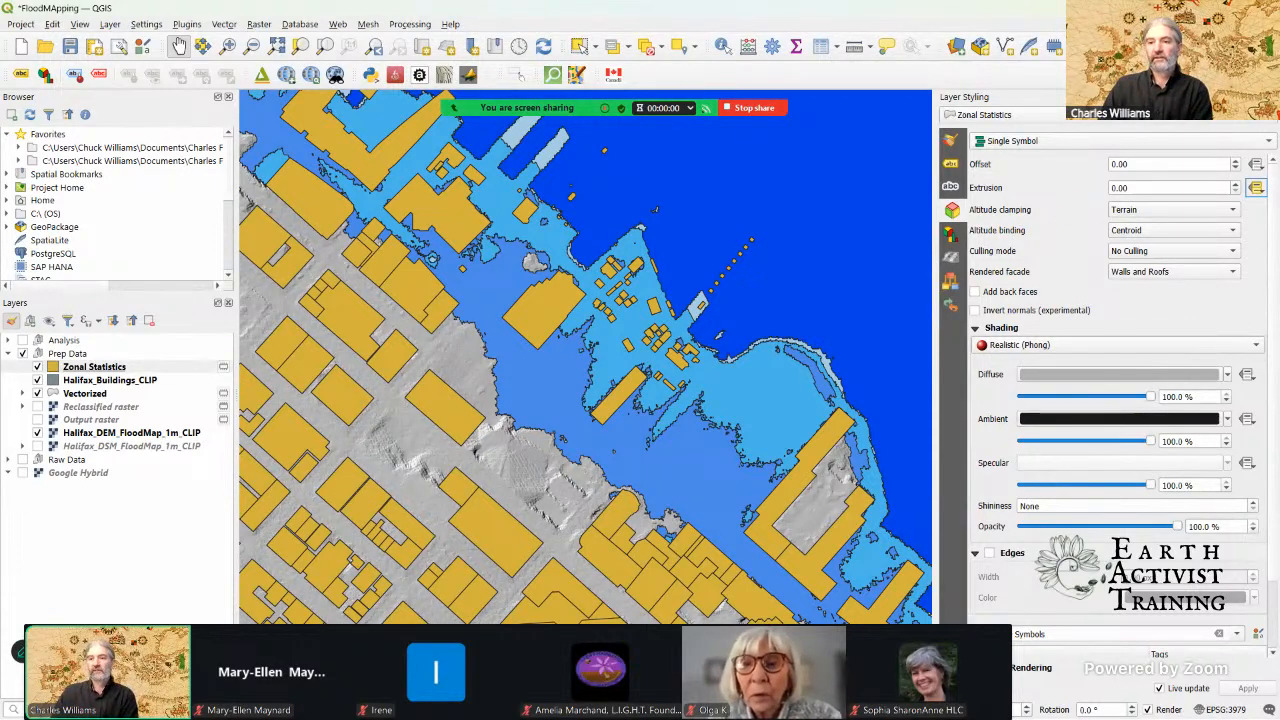
pyautogui.click(1272, 97)
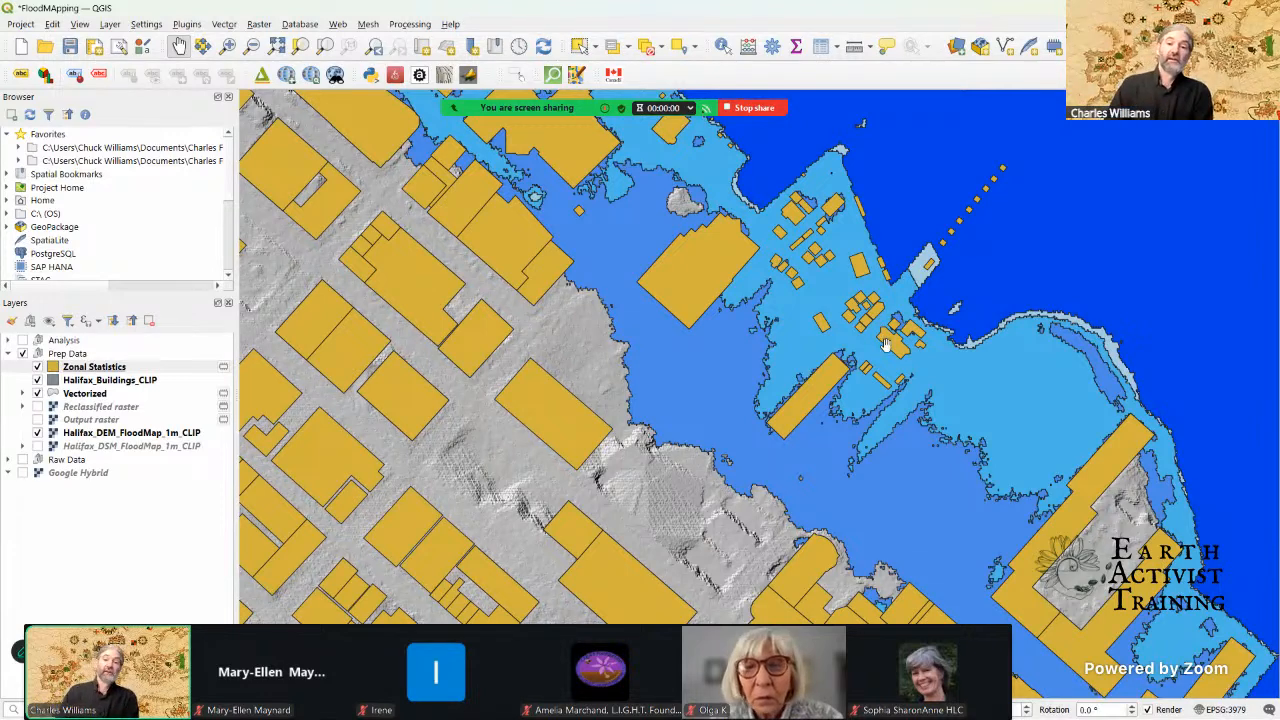
# Step: Preview the downtown waterfront area in 3D with the Qgis2threejs Exporter, widen its window and examine the extruded buildings
pyautogui.scroll(-2, 985, 442)
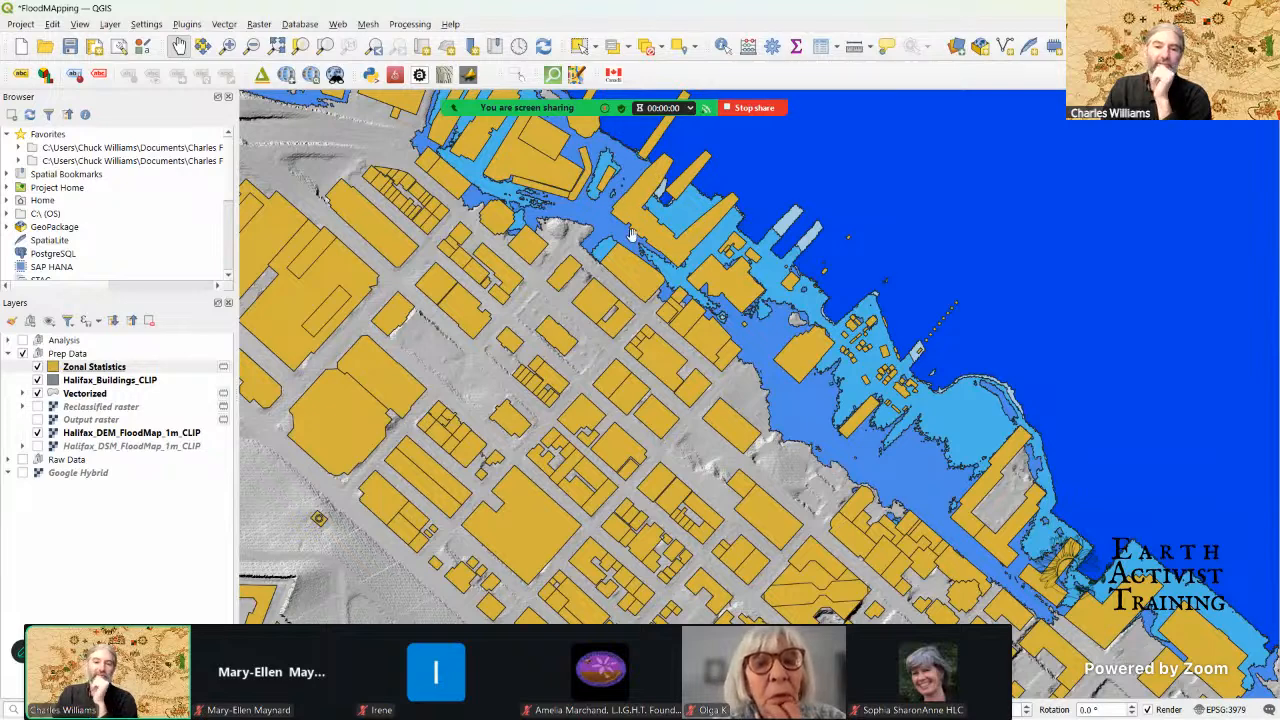
pyautogui.moveTo(634, 235); pyautogui.dragTo(671, 261)
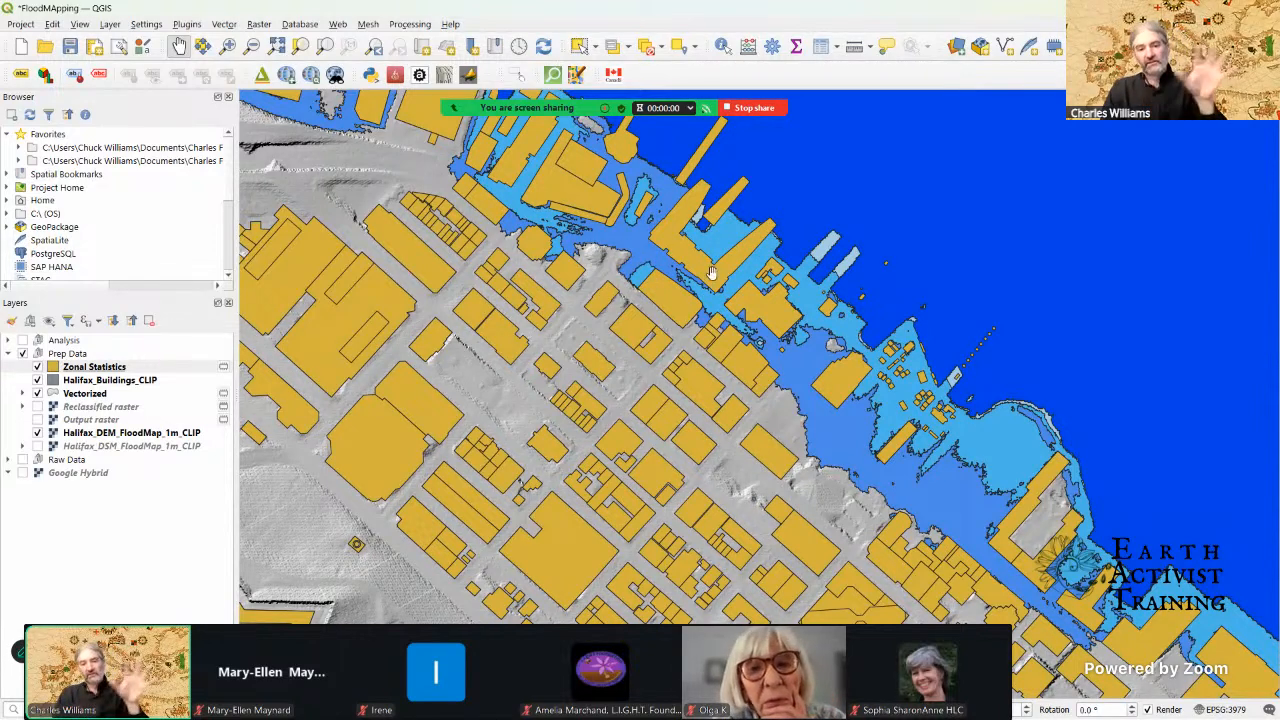
pyautogui.moveTo(652, 258); pyautogui.dragTo(682, 308)
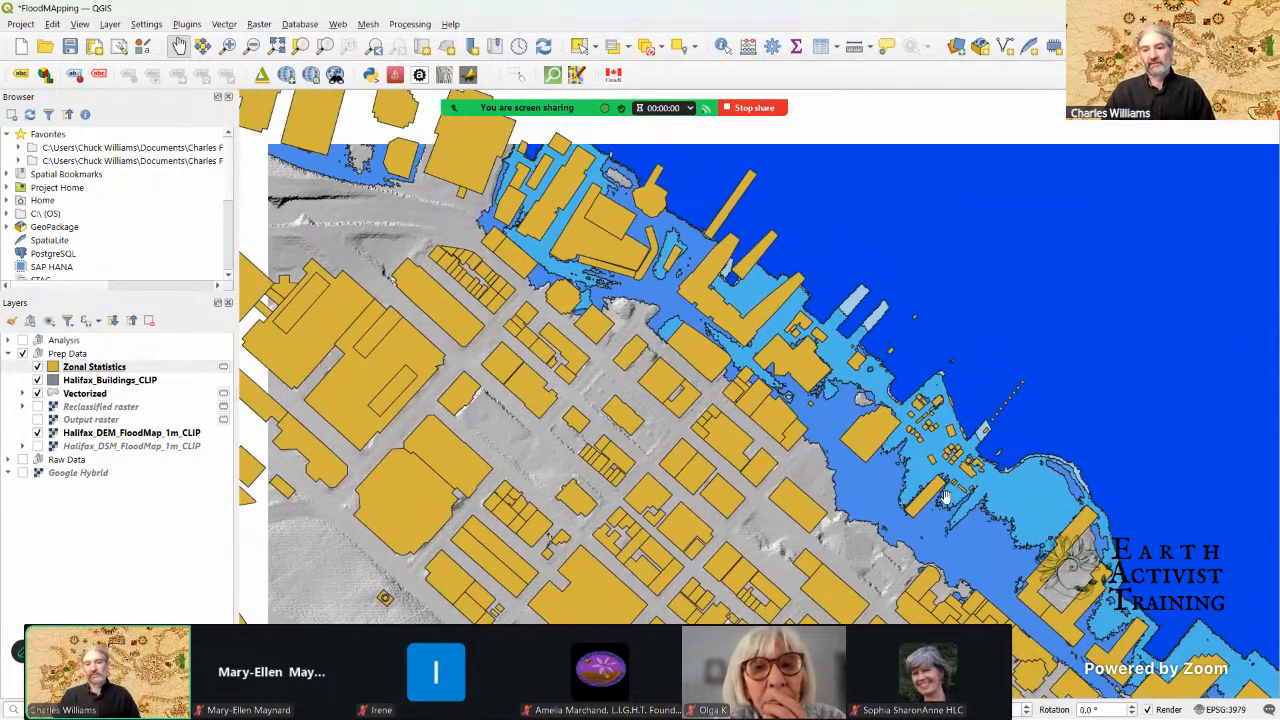
pyautogui.moveTo(875, 452); pyautogui.dragTo(693, 314)
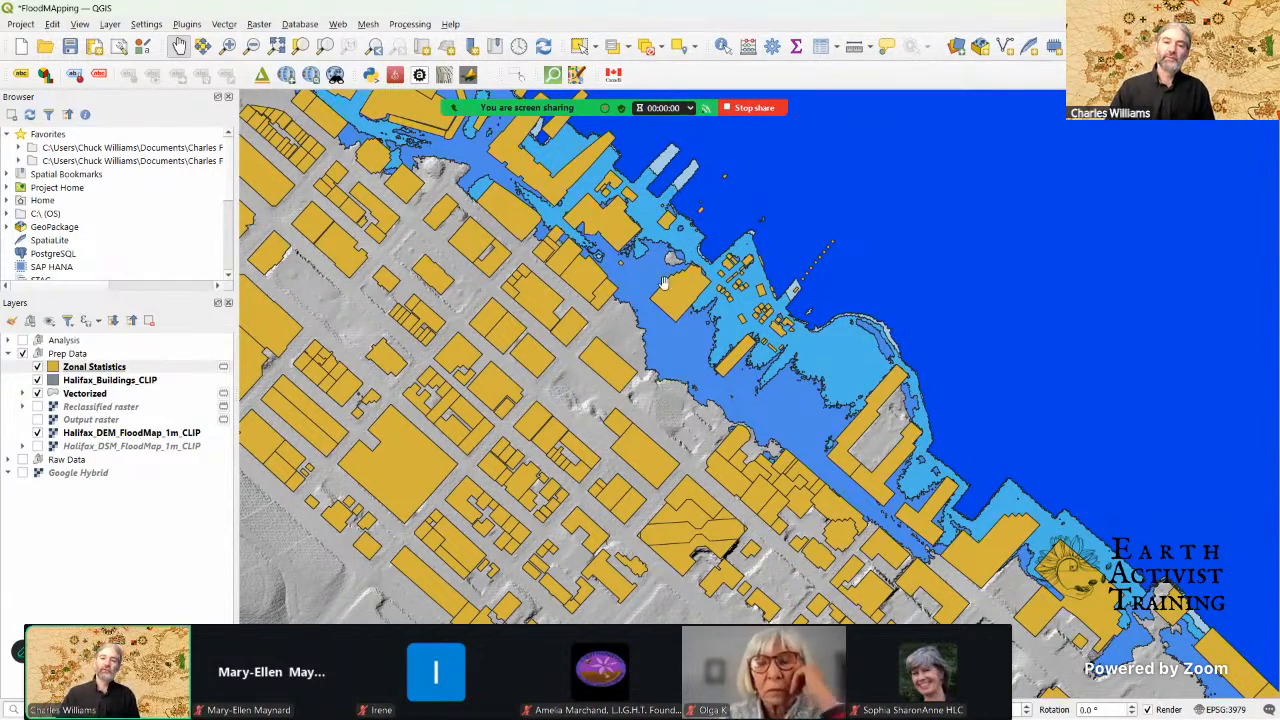
pyautogui.click(261, 77)
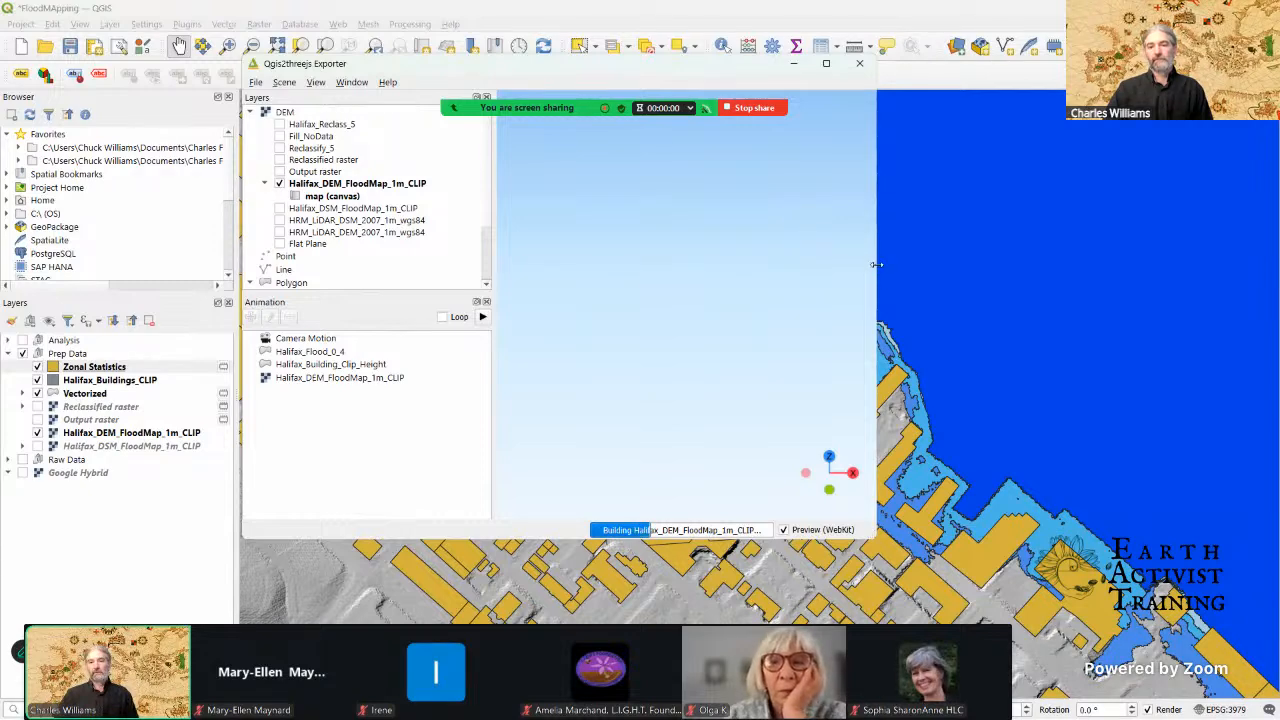
pyautogui.moveTo(1115, 268); pyautogui.dragTo(1115, 268)
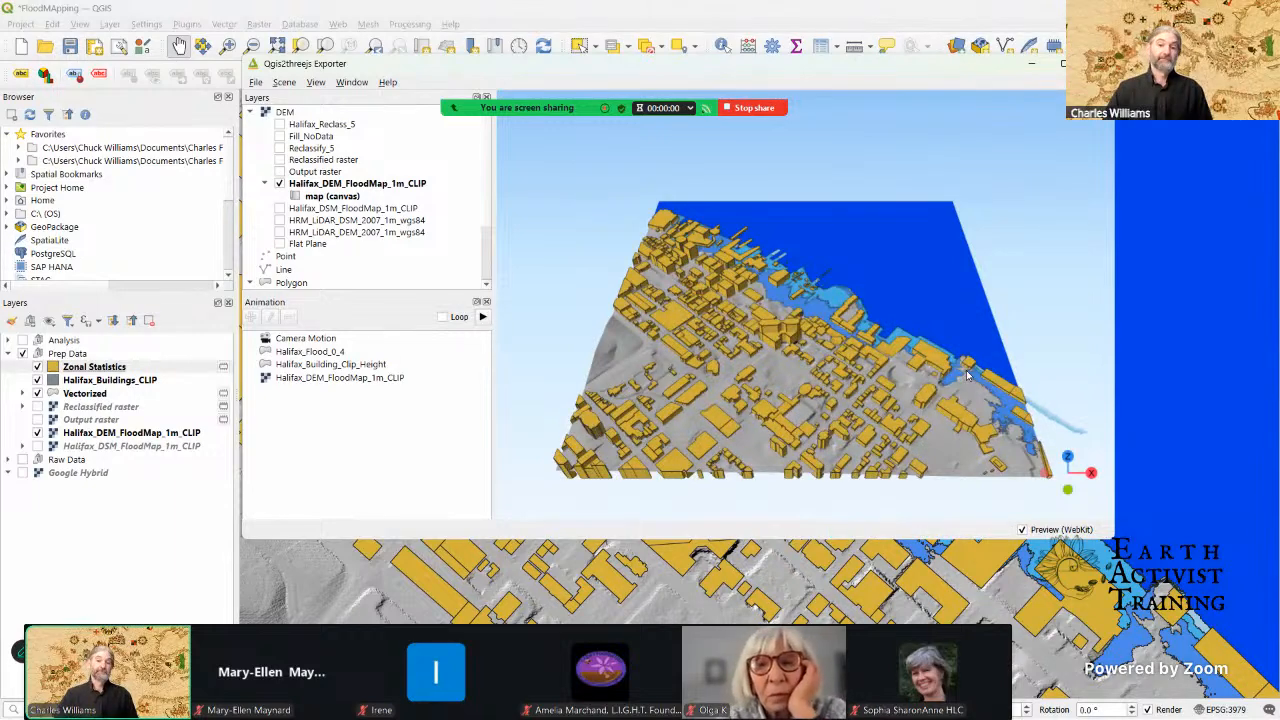
pyautogui.scroll(5, 925, 370)
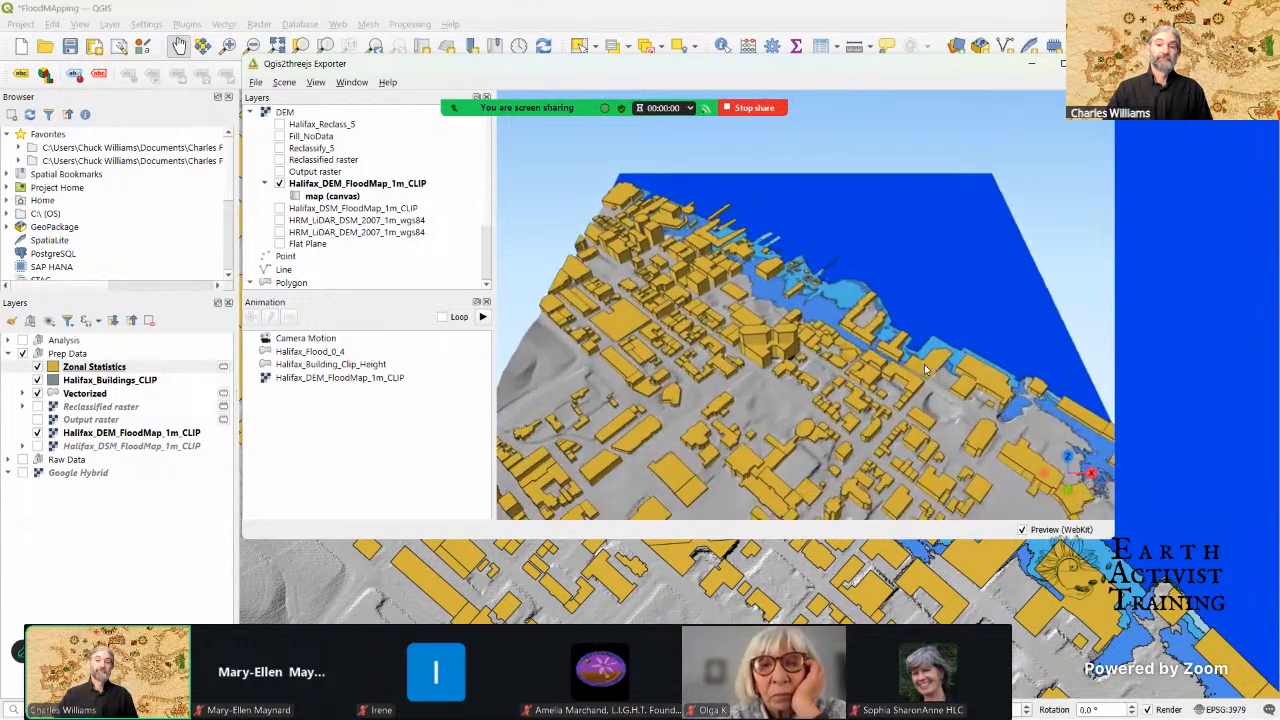
pyautogui.scroll(5, 925, 370)
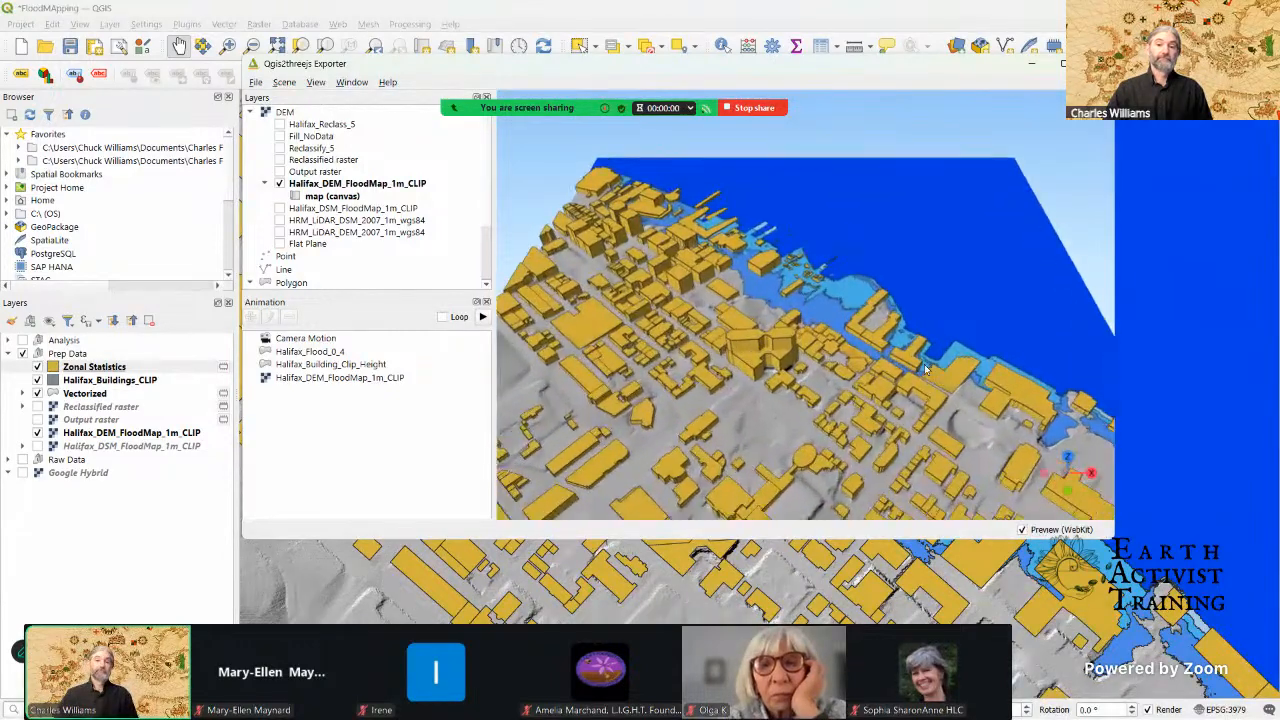
# Step: Examine the extruded buildings, flooded shoreline and piers along the Halifax waterfront up close in the 3D preview, and minimize the exporter window
pyautogui.scroll(4, 925, 370)
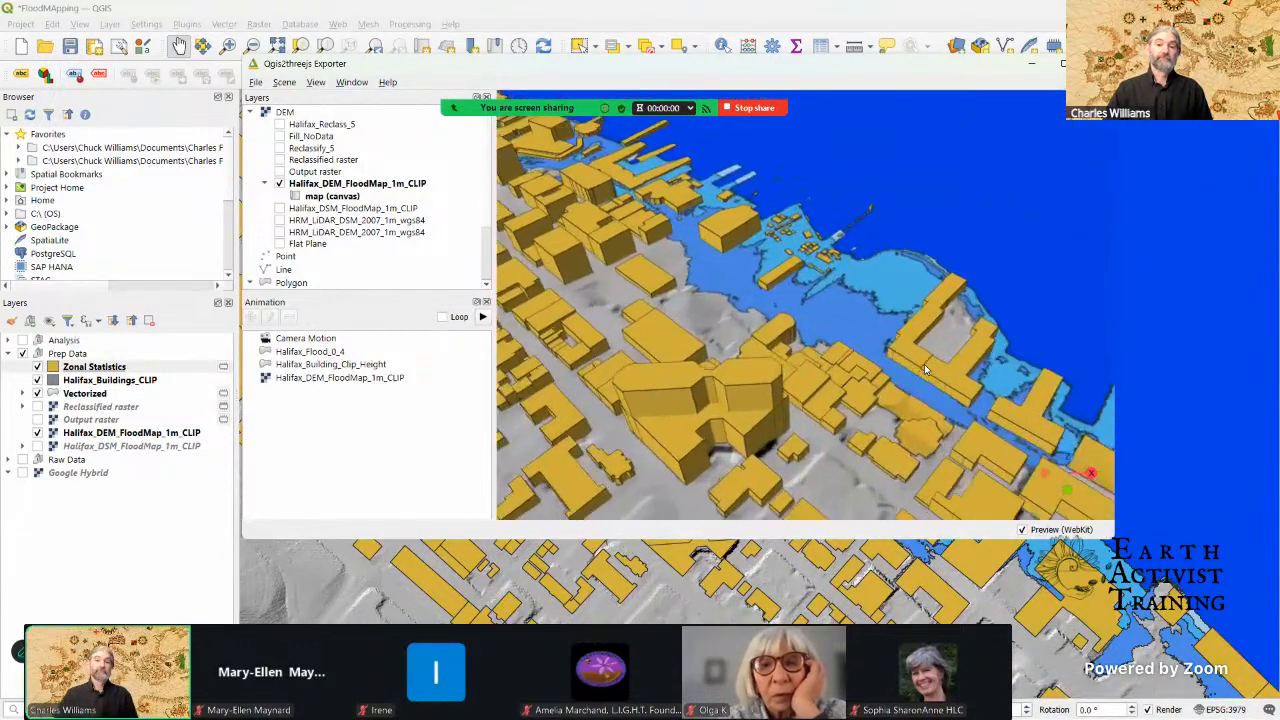
pyautogui.scroll(4, 886, 317)
pyautogui.moveTo(886, 312); pyautogui.dragTo(872, 288)
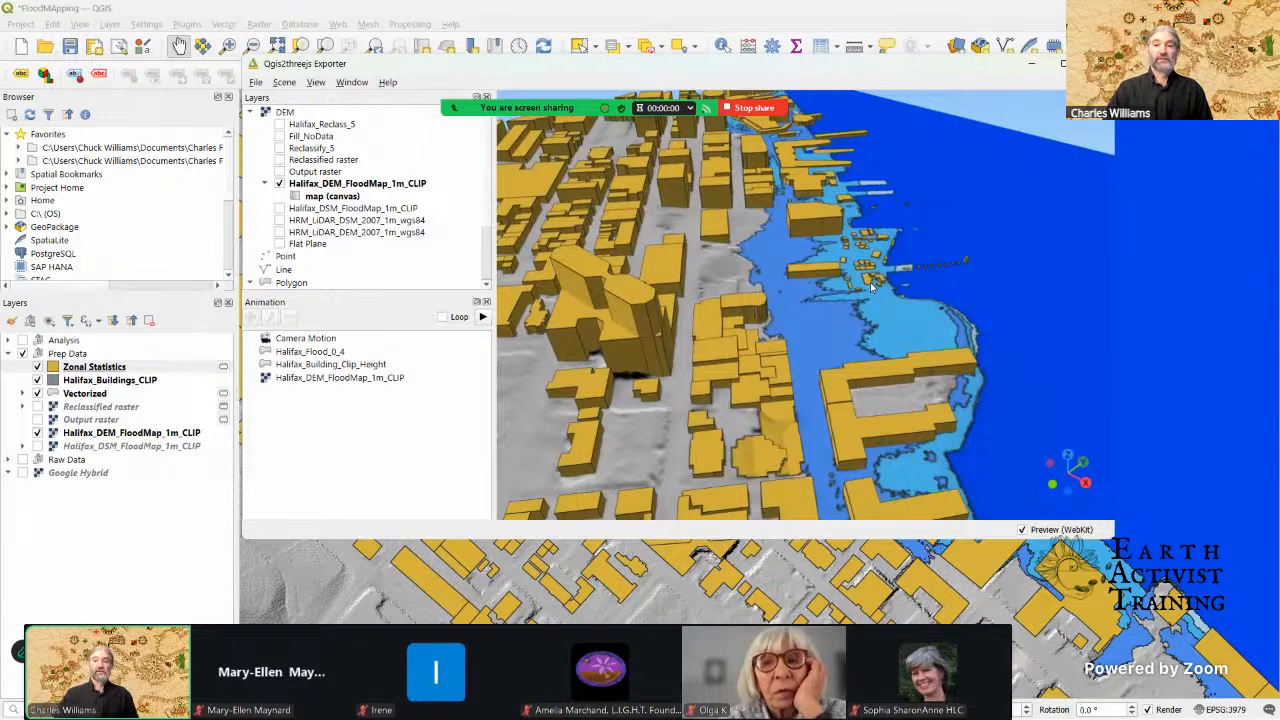
pyautogui.scroll(4, 874, 295)
pyautogui.scroll(2, 877, 306)
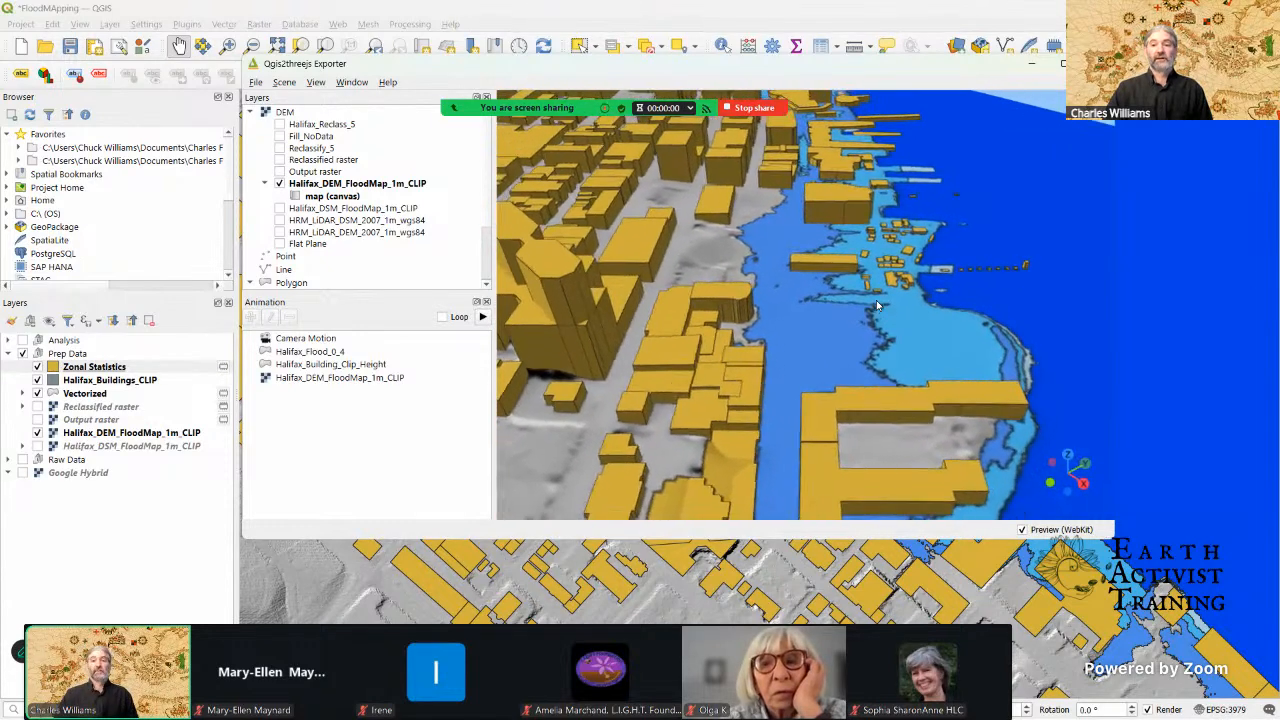
pyautogui.moveTo(892, 302); pyautogui.dragTo(924, 267)
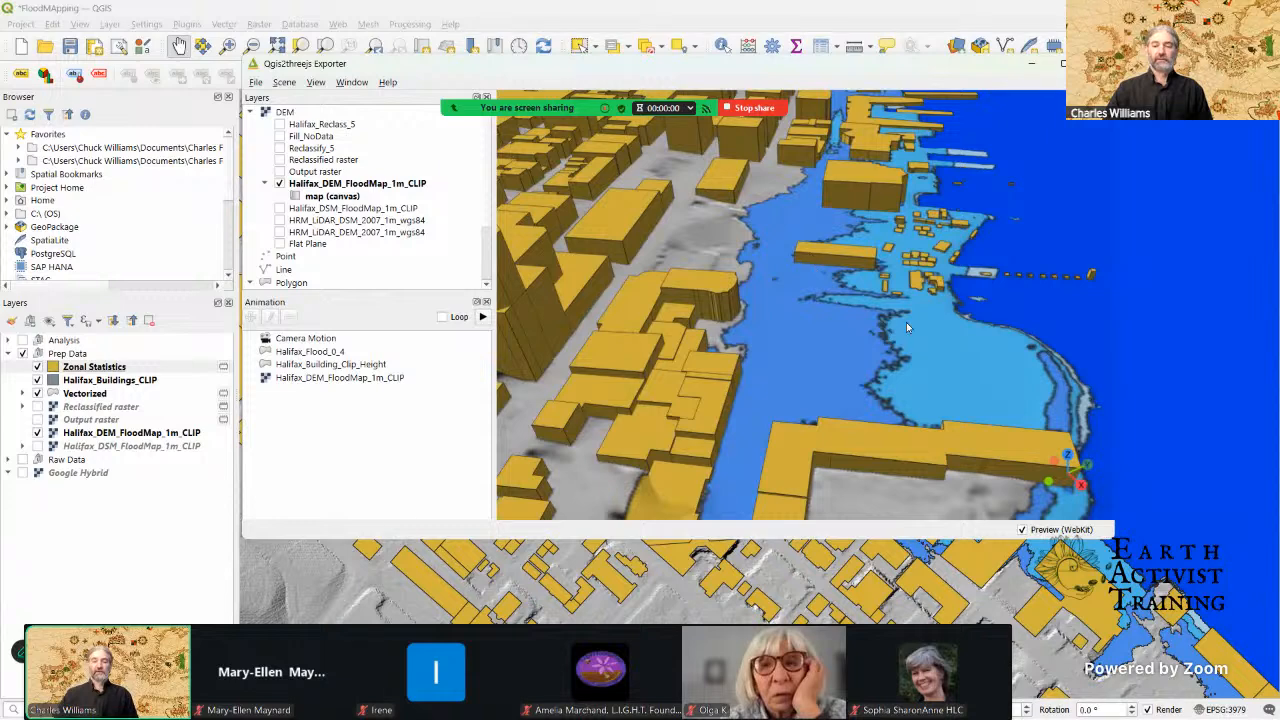
pyautogui.moveTo(937, 236); pyautogui.dragTo(913, 262)
pyautogui.scroll(2, 928, 320)
pyautogui.moveTo(911, 272); pyautogui.dragTo(928, 328)
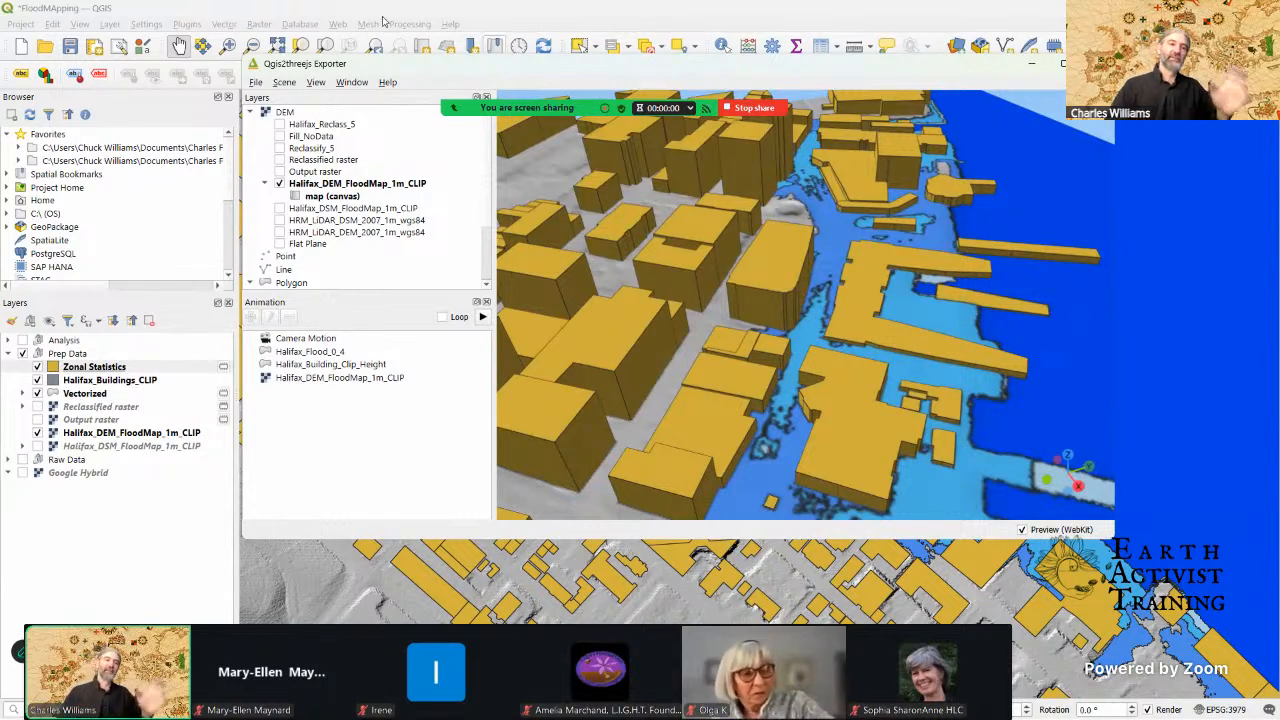
pyautogui.click(1034, 65)
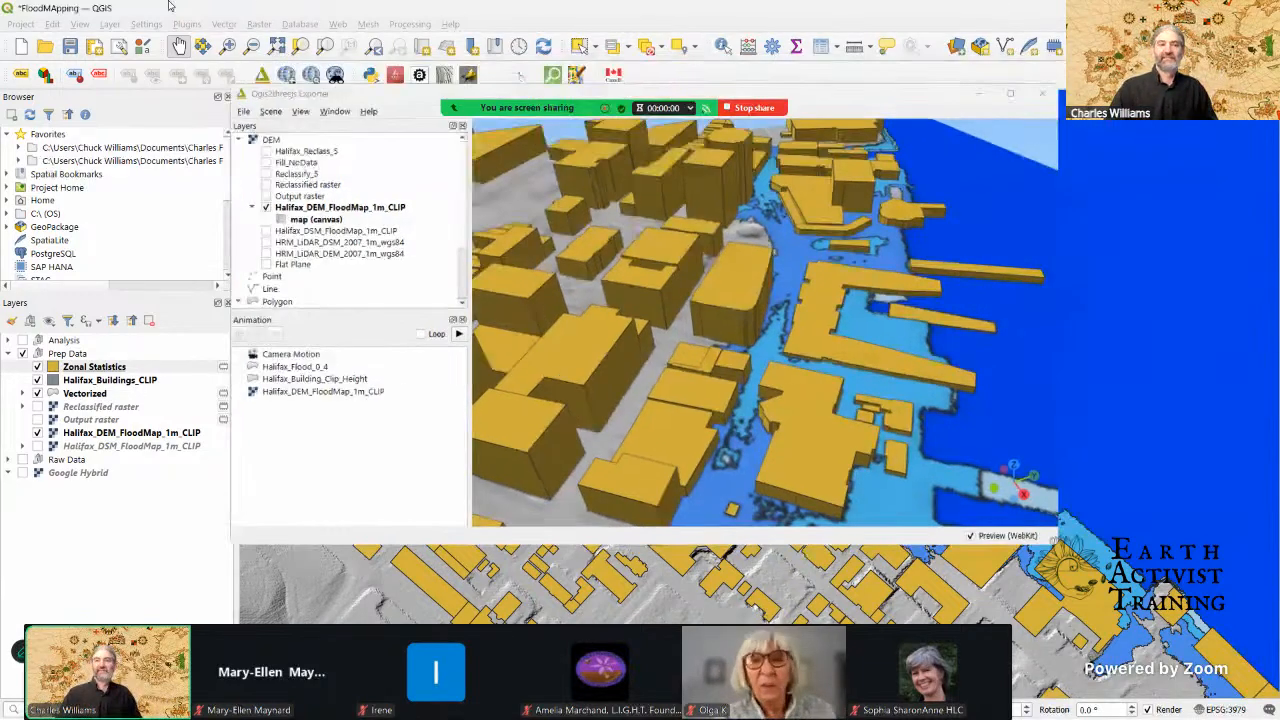
pyautogui.click(30, 26)
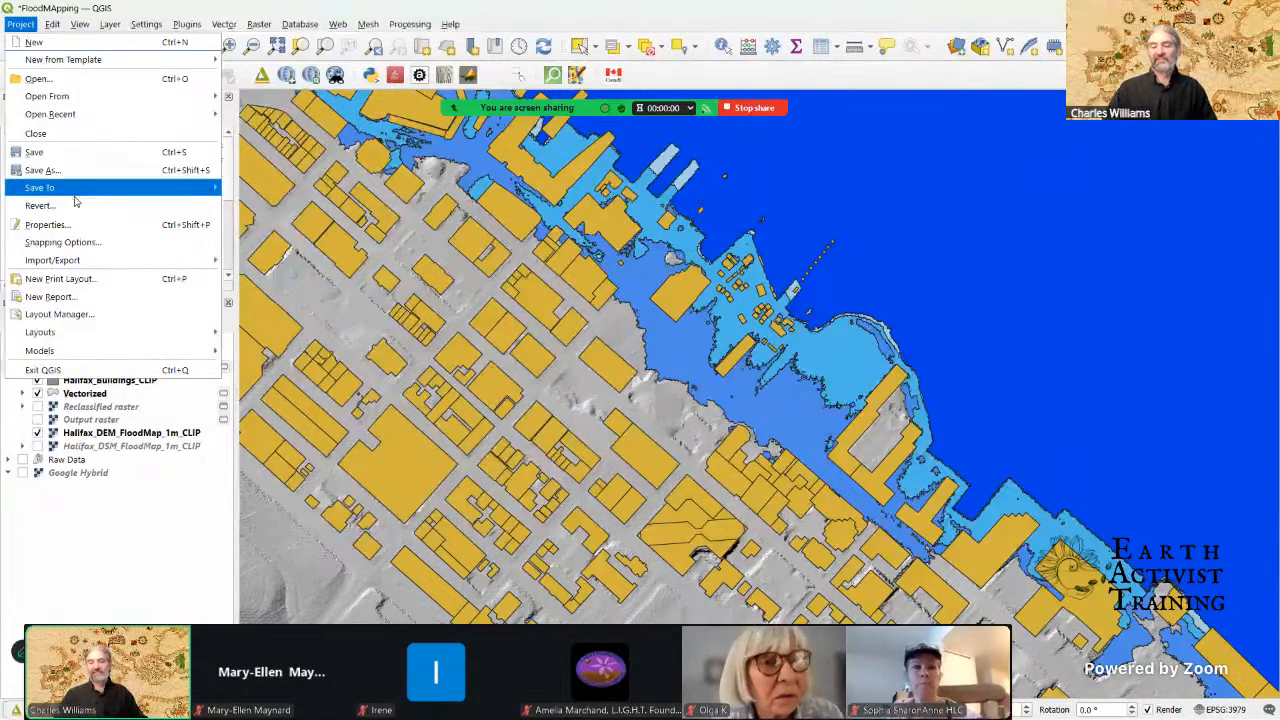
pyautogui.click(928, 15)
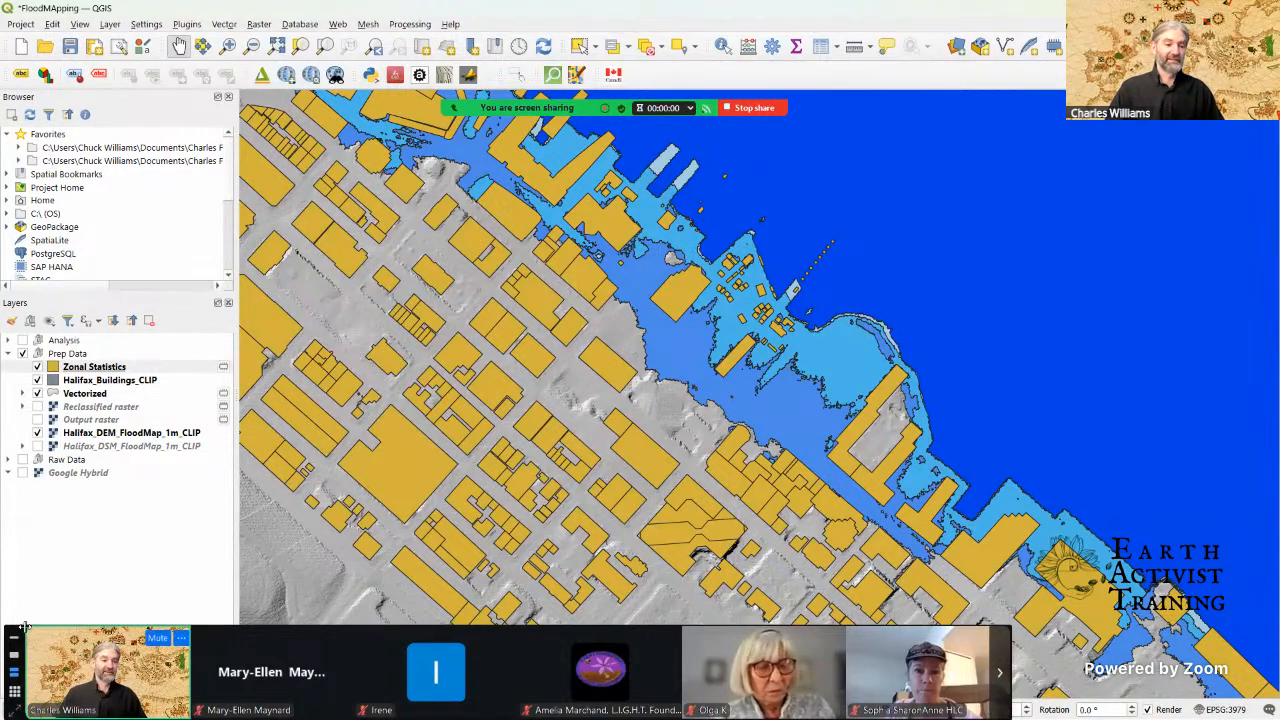
# Step: Rearrange the Zoom participant video strip into a vertical column beside the map and look through the participants
pyautogui.moveTo(69, 603); pyautogui.dragTo(1170, 210)
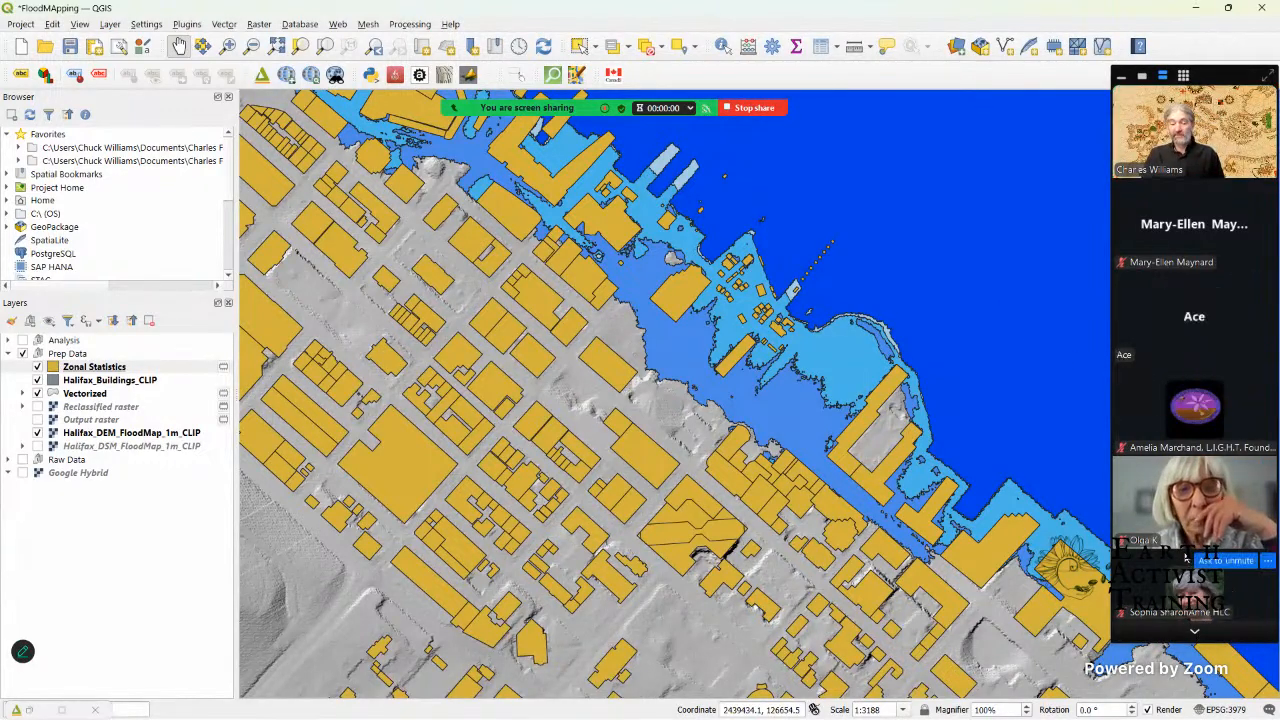
pyautogui.press('XF86AudioRaiseVolume')
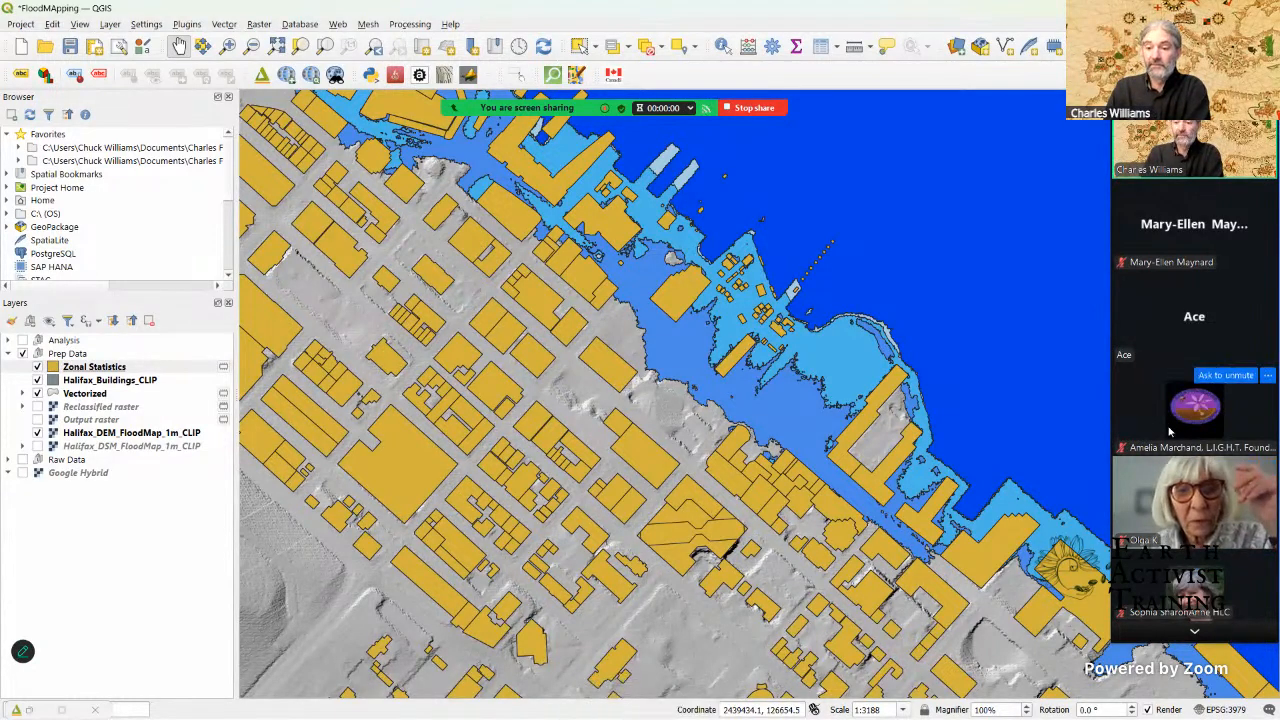
pyautogui.click(1197, 632)
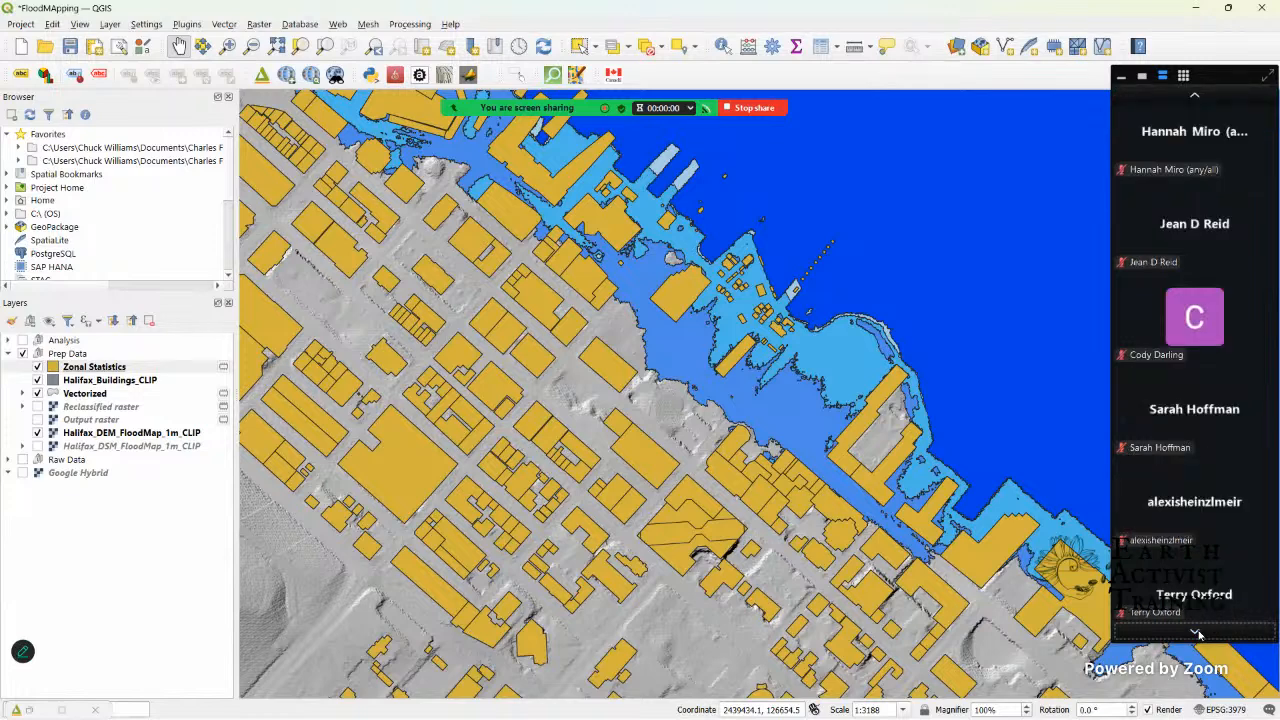
pyautogui.click(1199, 96)
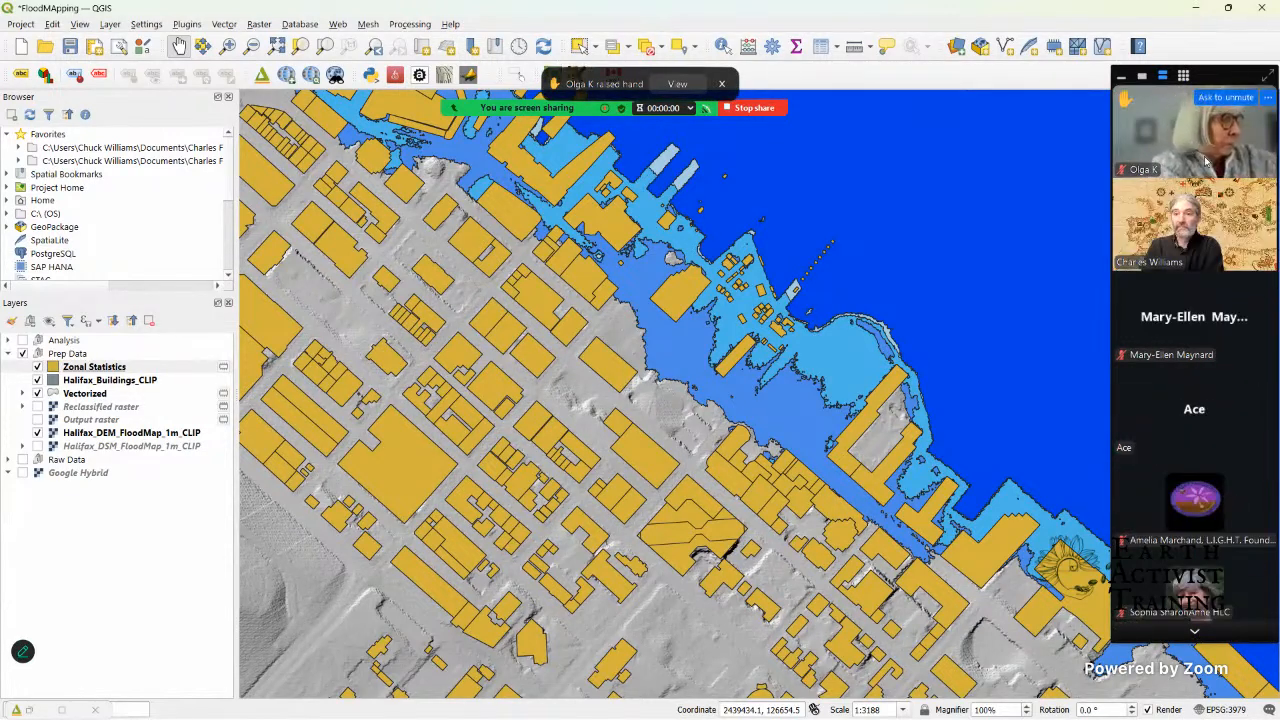
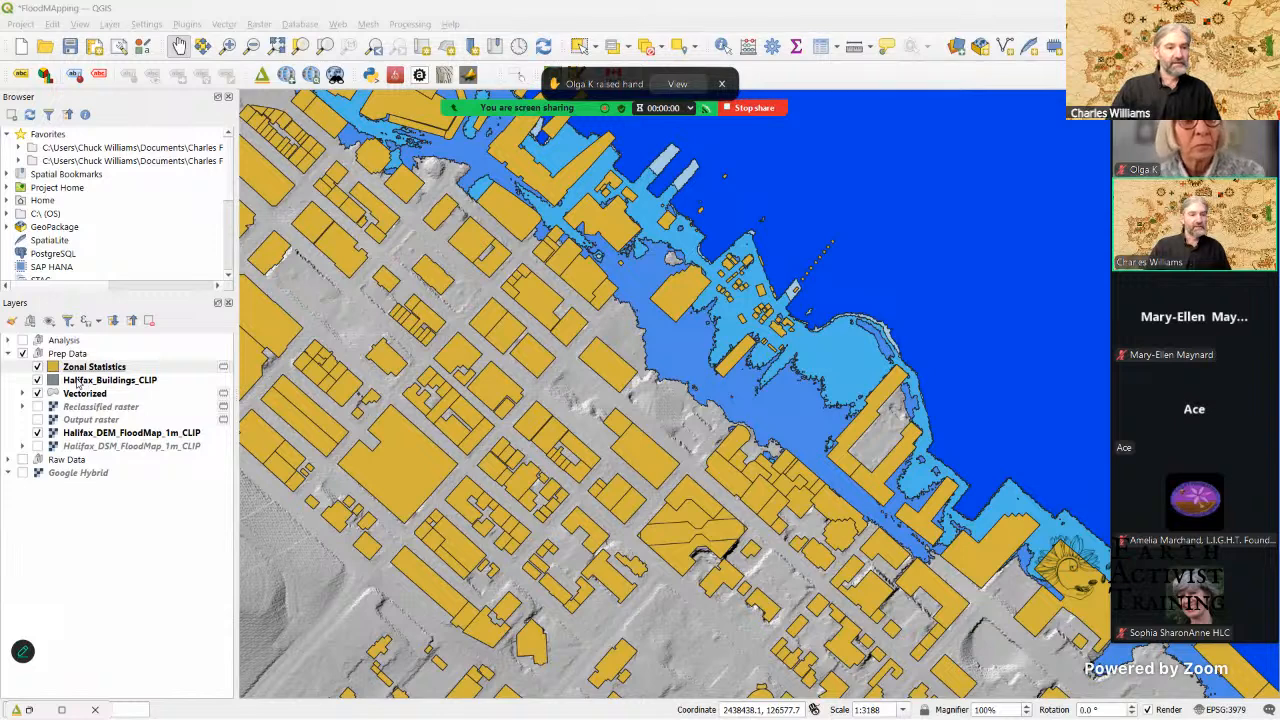
# Step: Hide the Halifax_Buildings_CLIP layer and reorder the Vectorized layer to sit directly beneath Zonal Statistics in the Prep Data group
pyautogui.click(76, 384)
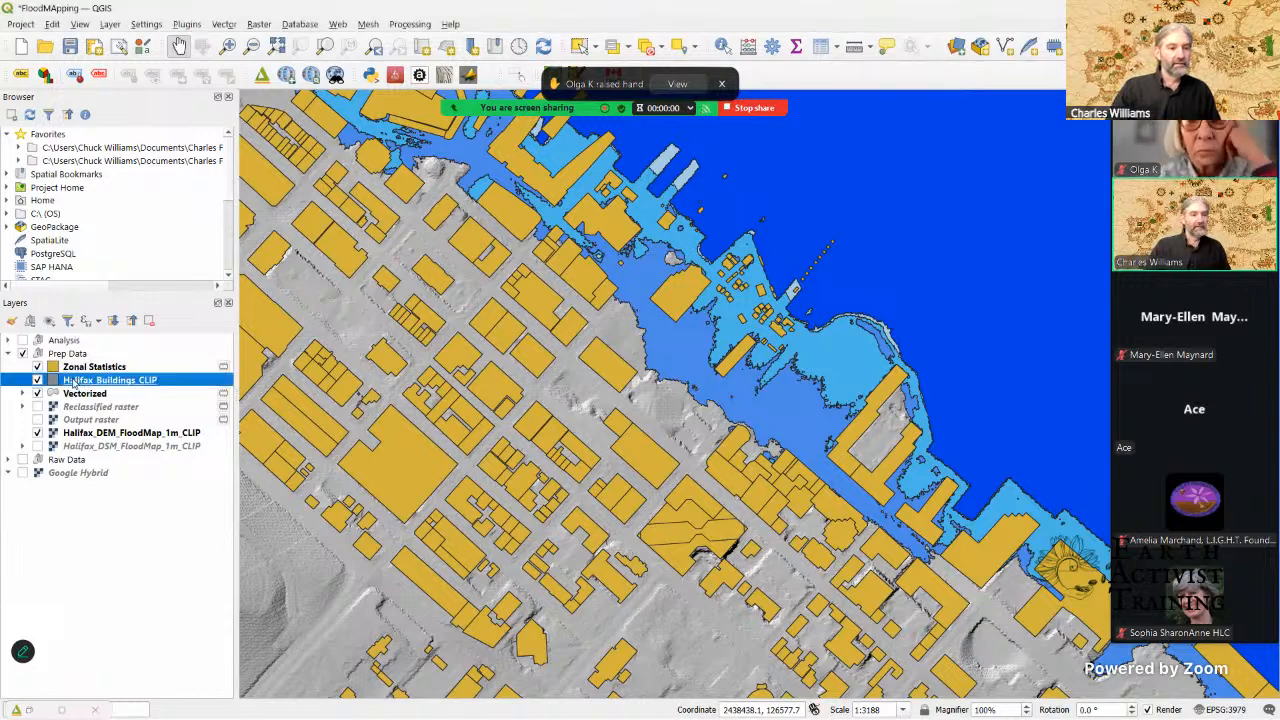
pyautogui.click(37, 380)
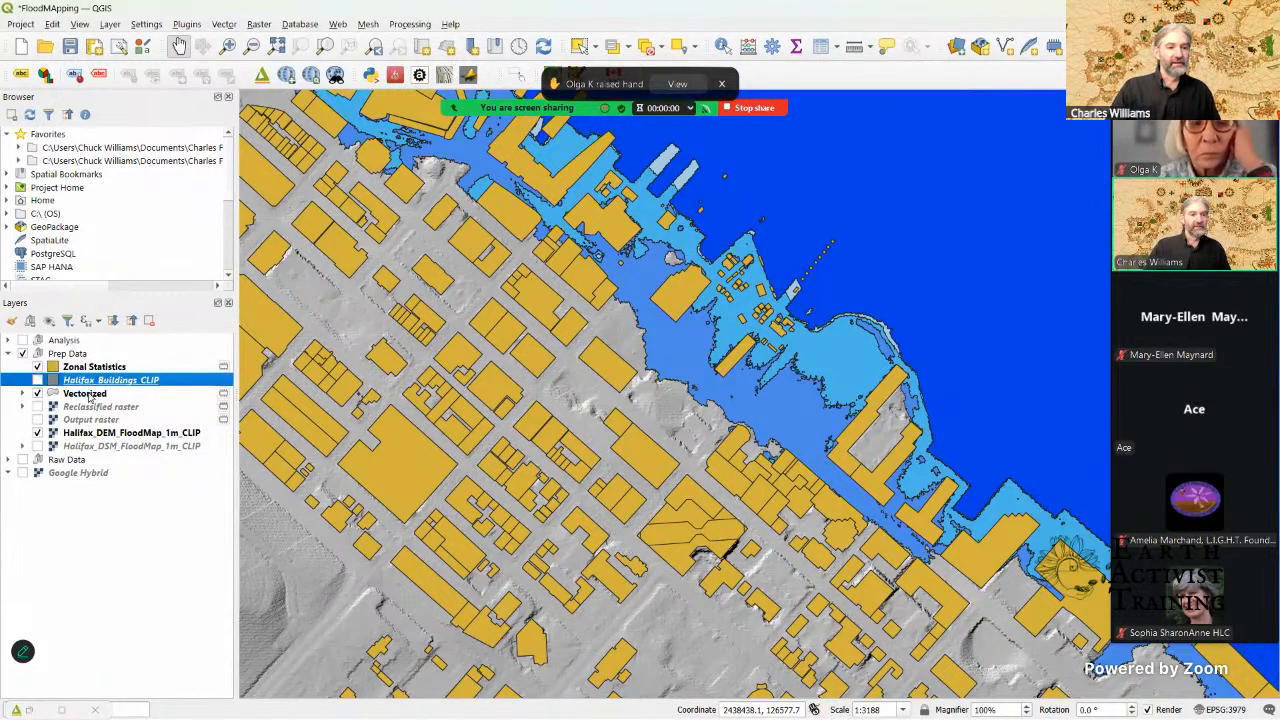
pyautogui.click(90, 397)
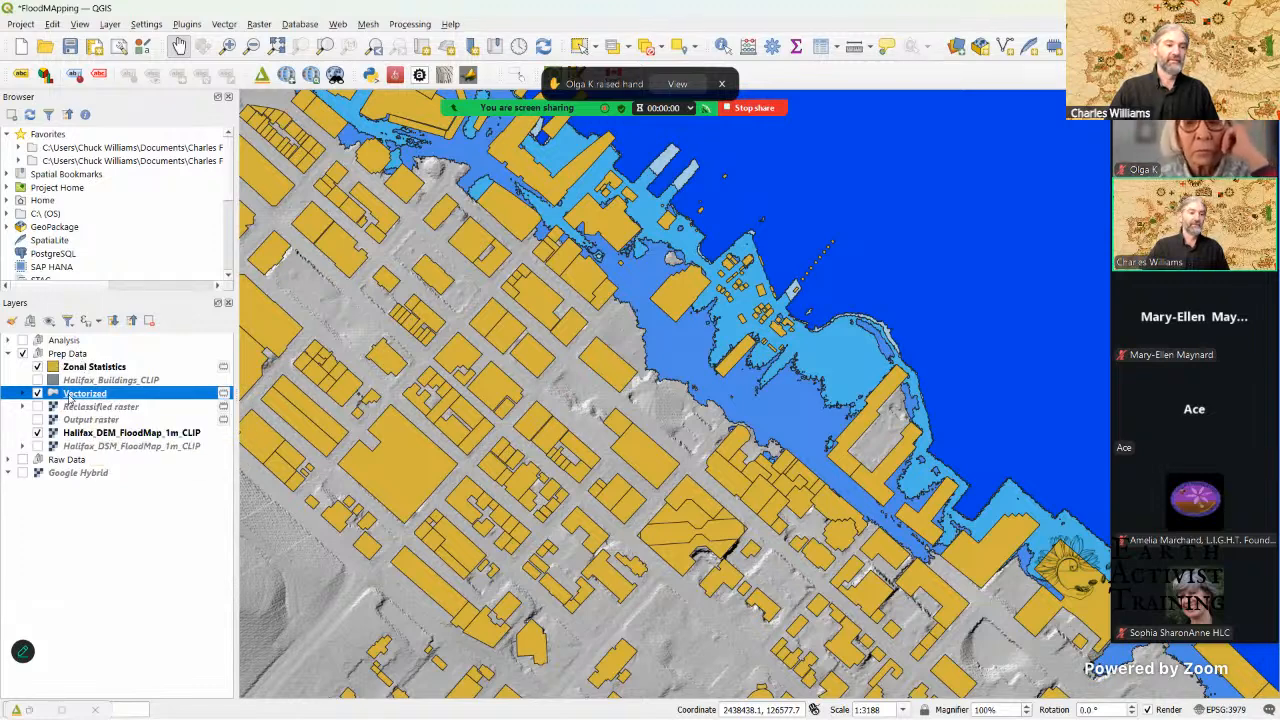
pyautogui.moveTo(65, 366); pyautogui.dragTo(74, 370)
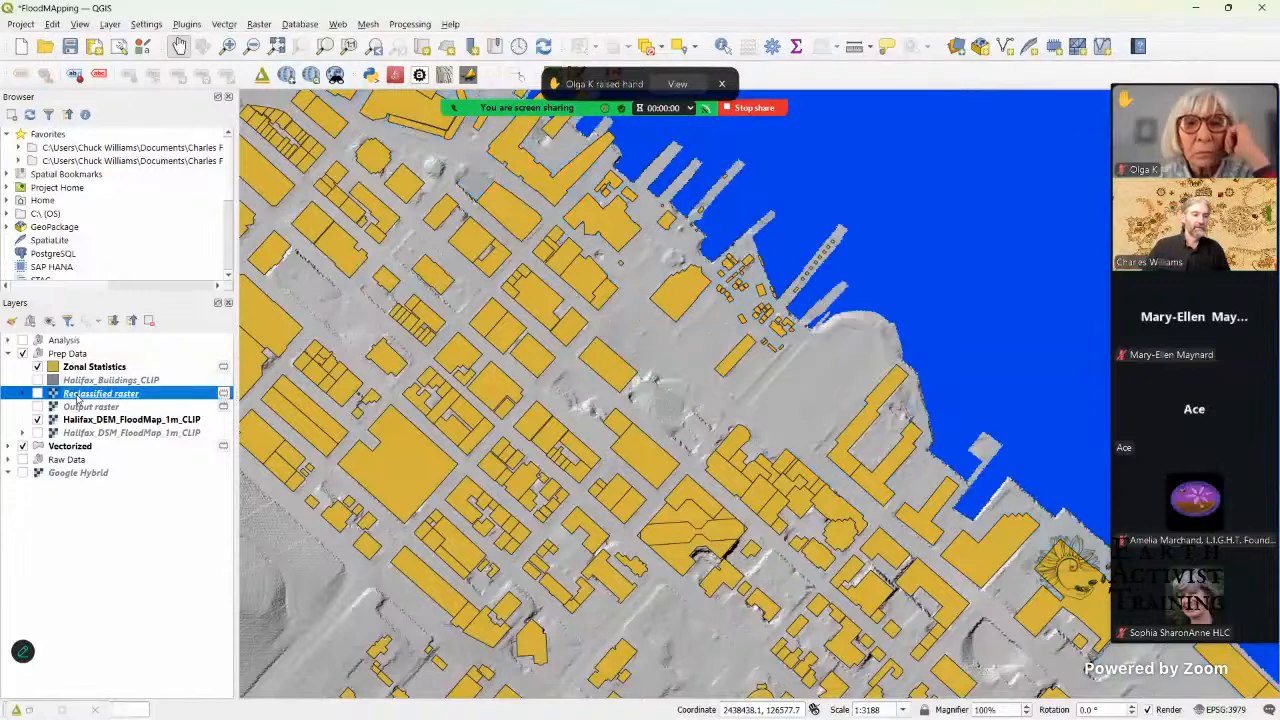
pyautogui.click(76, 448)
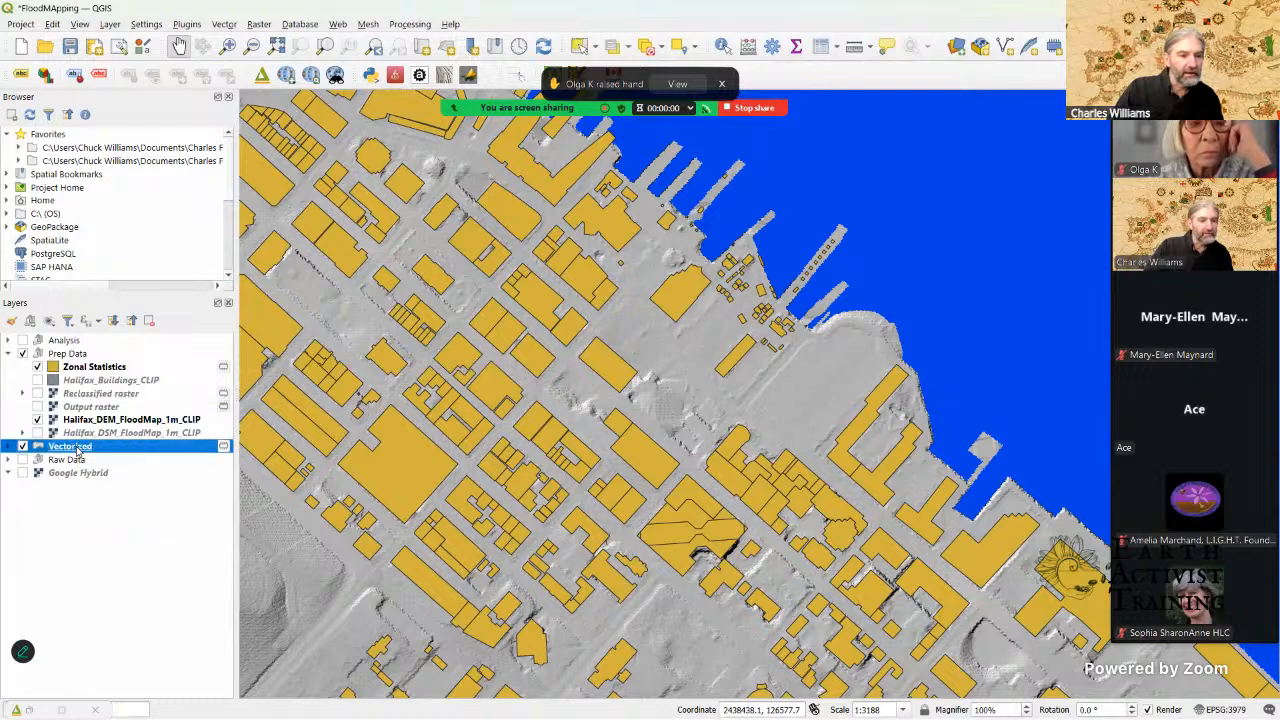
pyautogui.moveTo(78, 450); pyautogui.dragTo(91, 356)
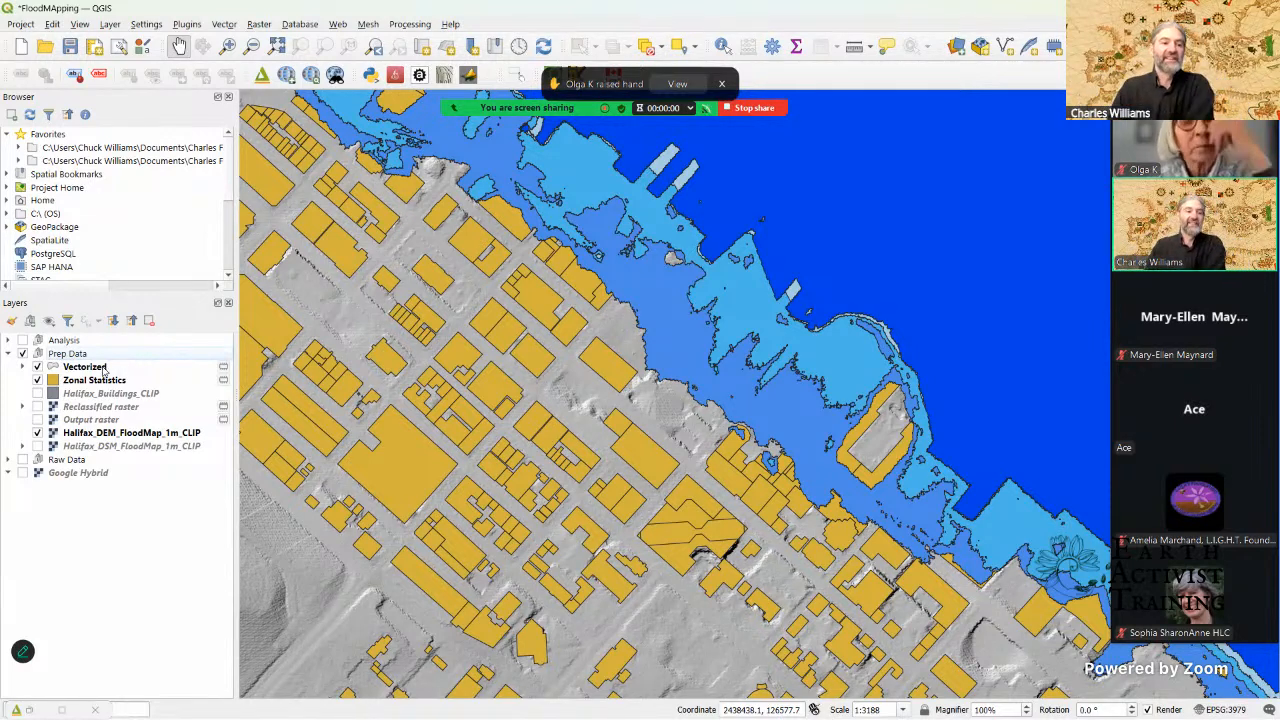
pyautogui.moveTo(100, 369); pyautogui.dragTo(101, 381)
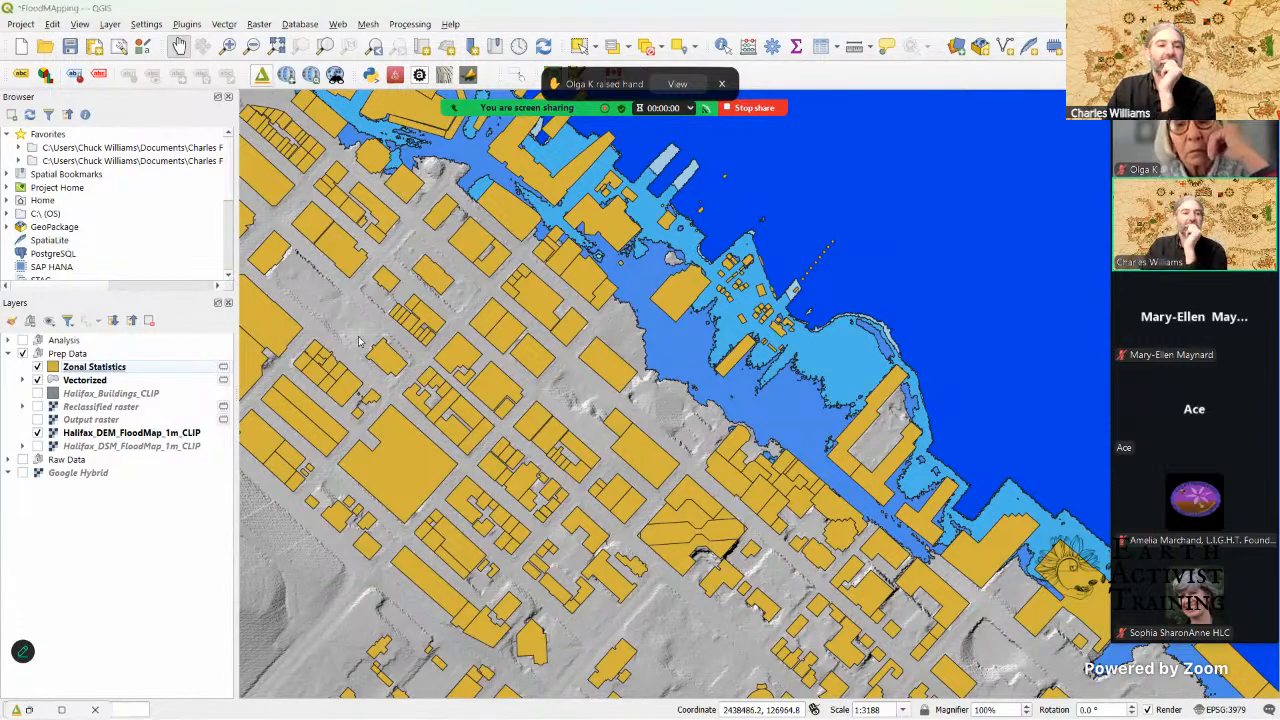
# Step: Minimize the main map window and restore it to bring the Qgis2threejs Exporter preview back into view
pyautogui.click(908, 16)
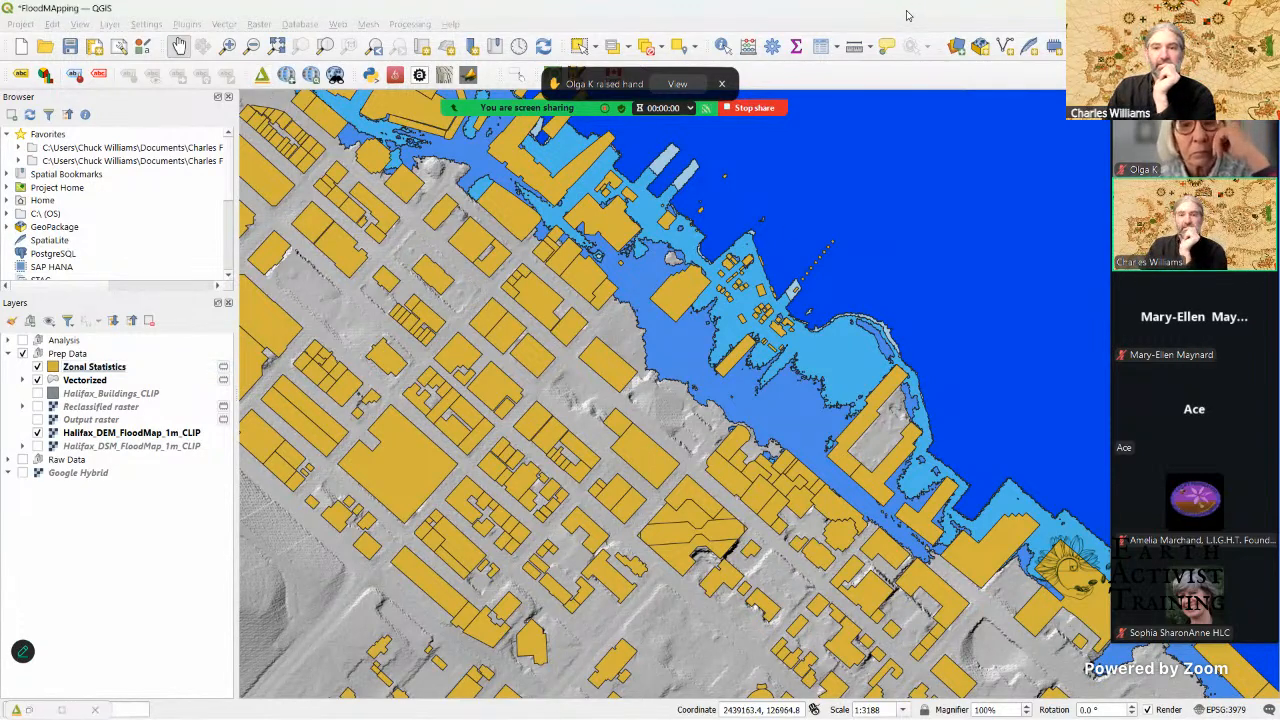
pyautogui.doubleClick(846, 17)
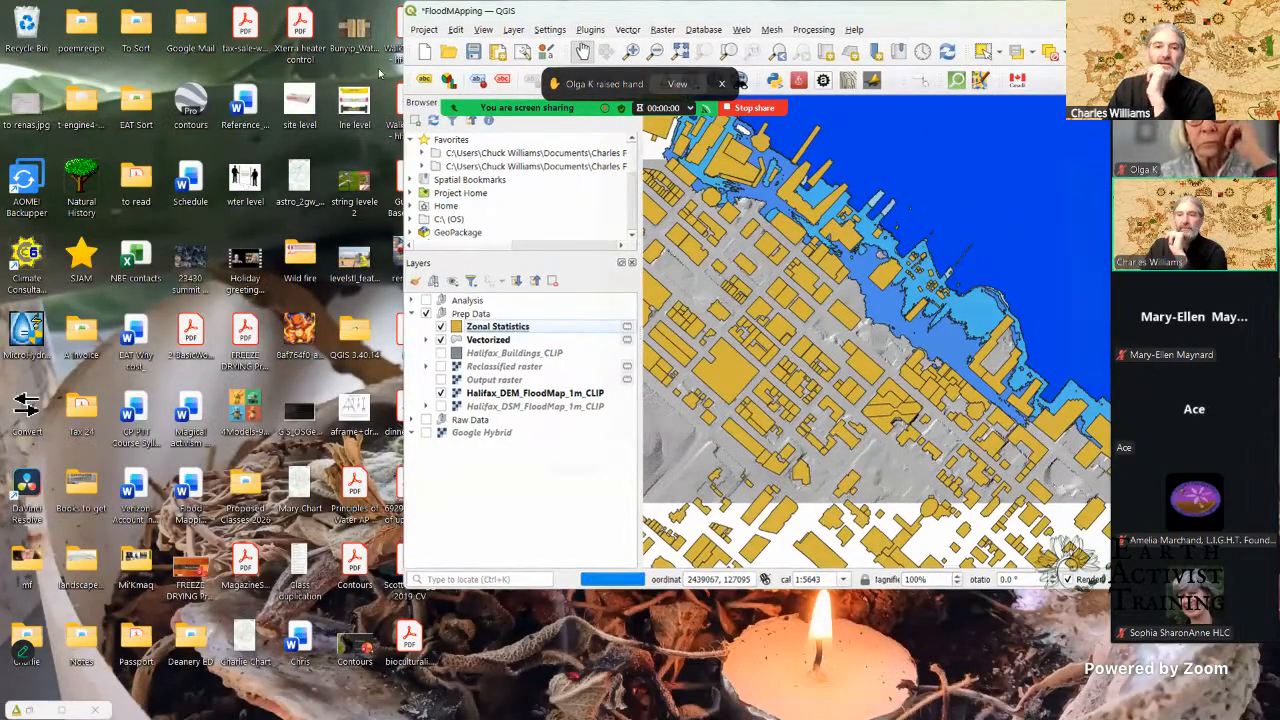
pyautogui.doubleClick(560, 11)
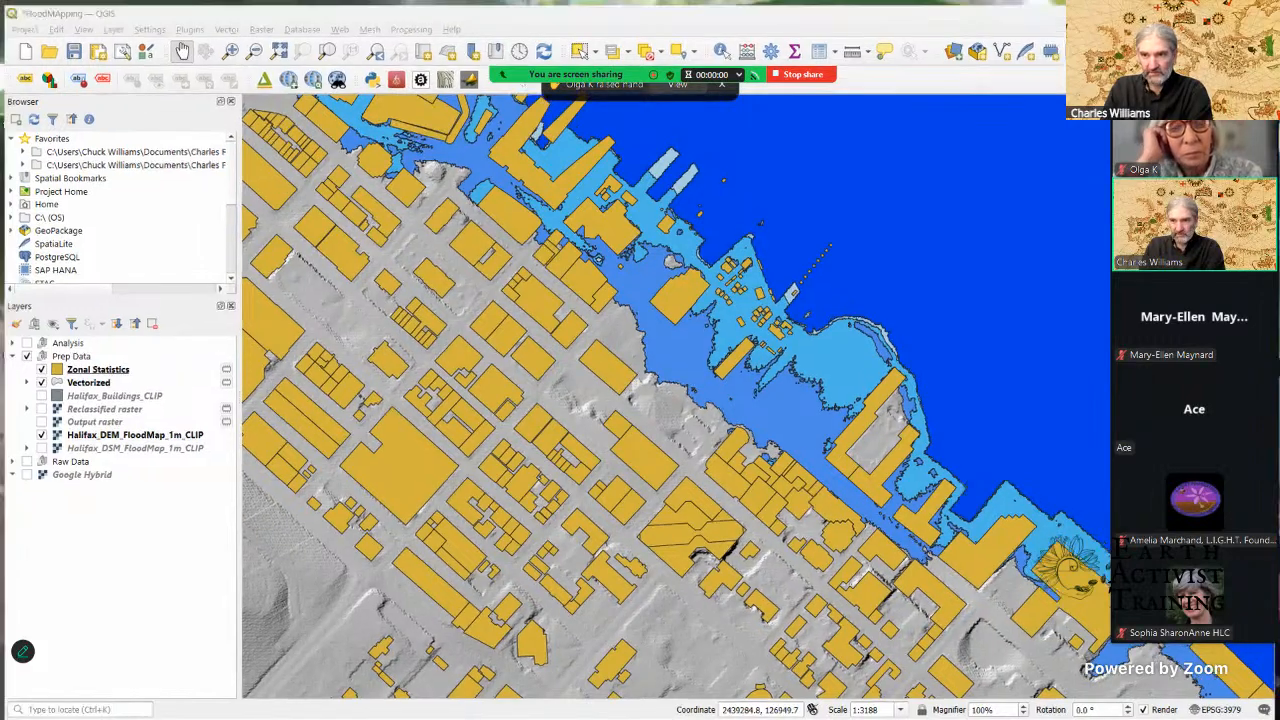
pyautogui.click(1203, 8)
pyautogui.moveTo(705, 708)
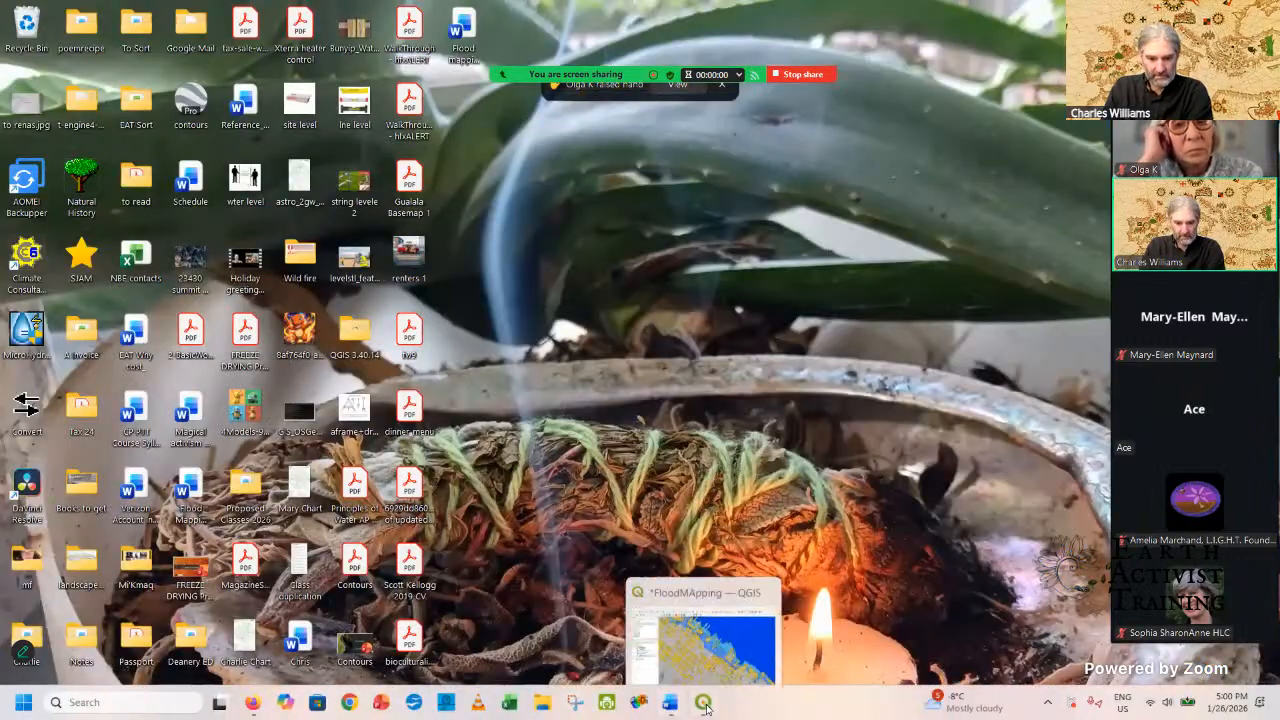
pyautogui.click(704, 632)
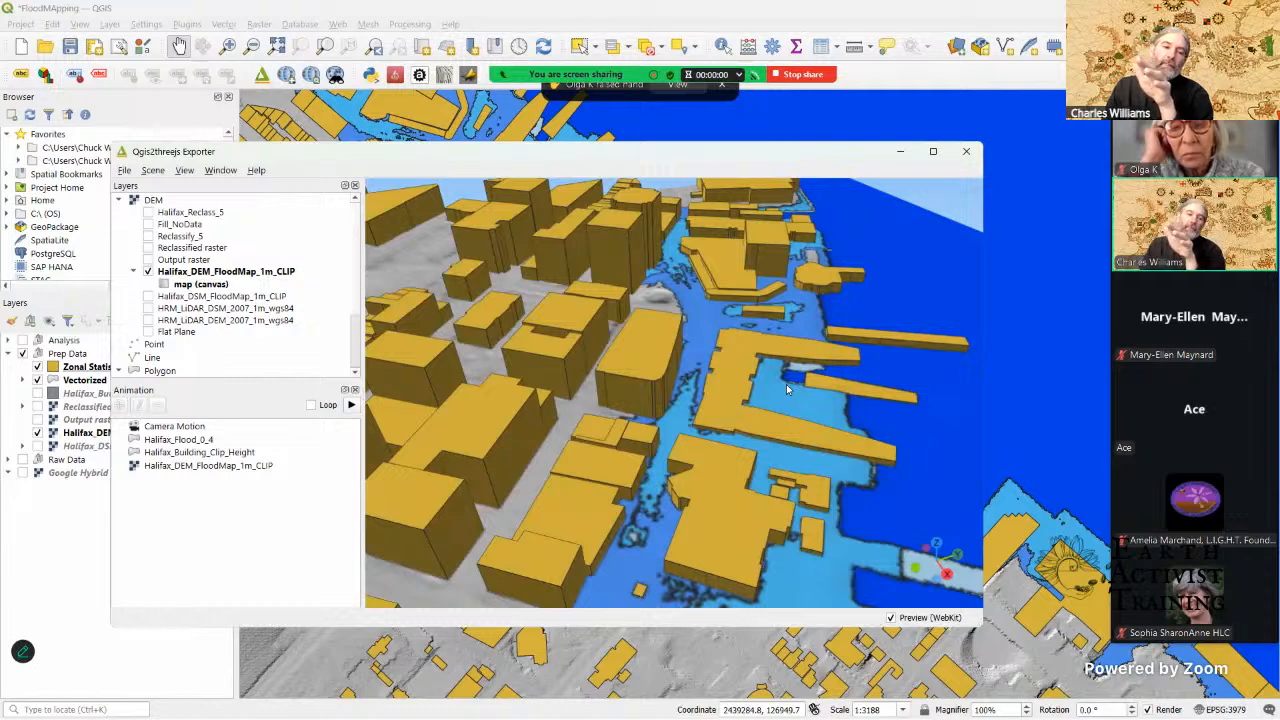
# Step: Set the Halifax_Flood_0_4 polygon layer in the exporter to the Extruded type with its height taken from the DN field
pyautogui.scroll(-2, 254, 297)
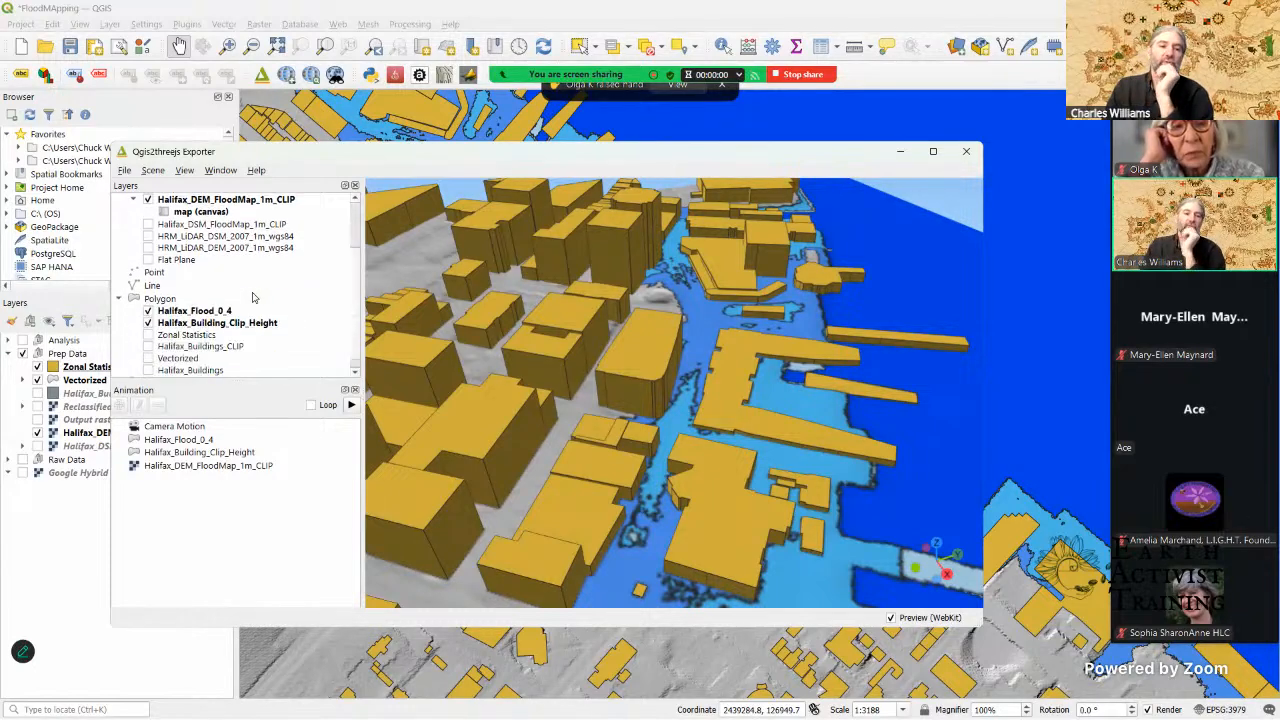
pyautogui.moveTo(851, 314); pyautogui.dragTo(847, 286)
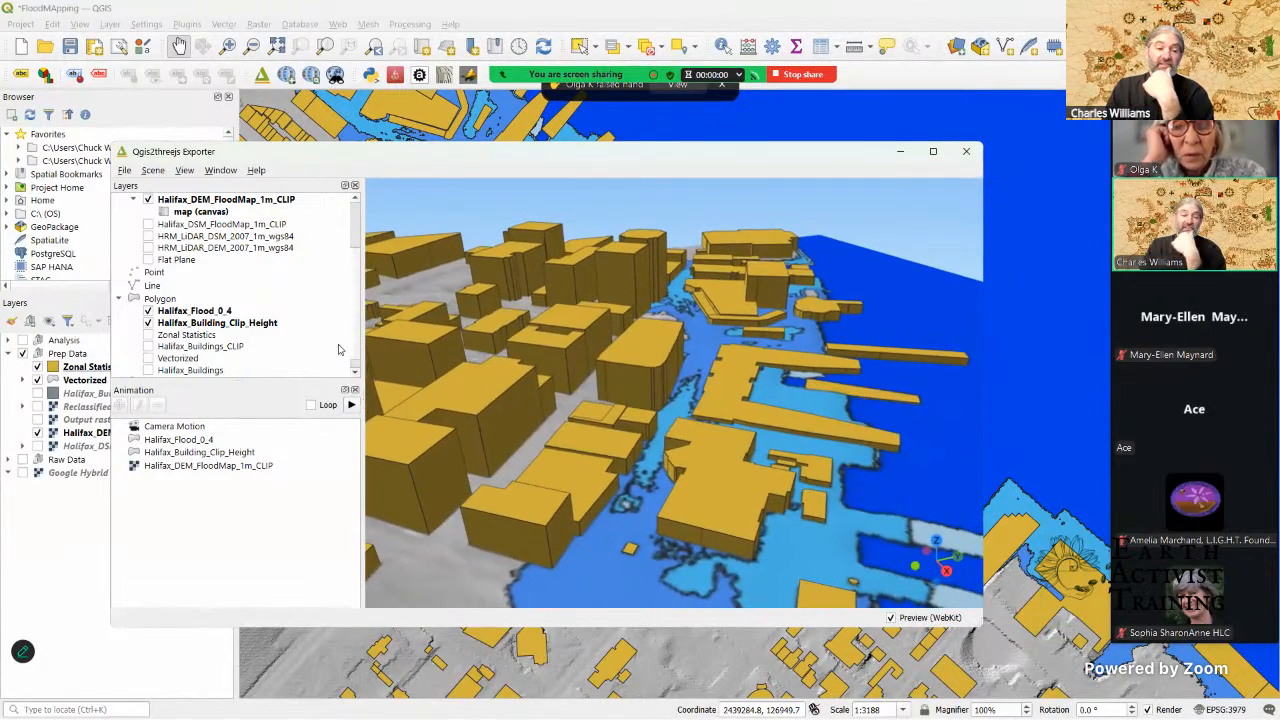
pyautogui.click(196, 313)
pyautogui.rightClick(196, 313)
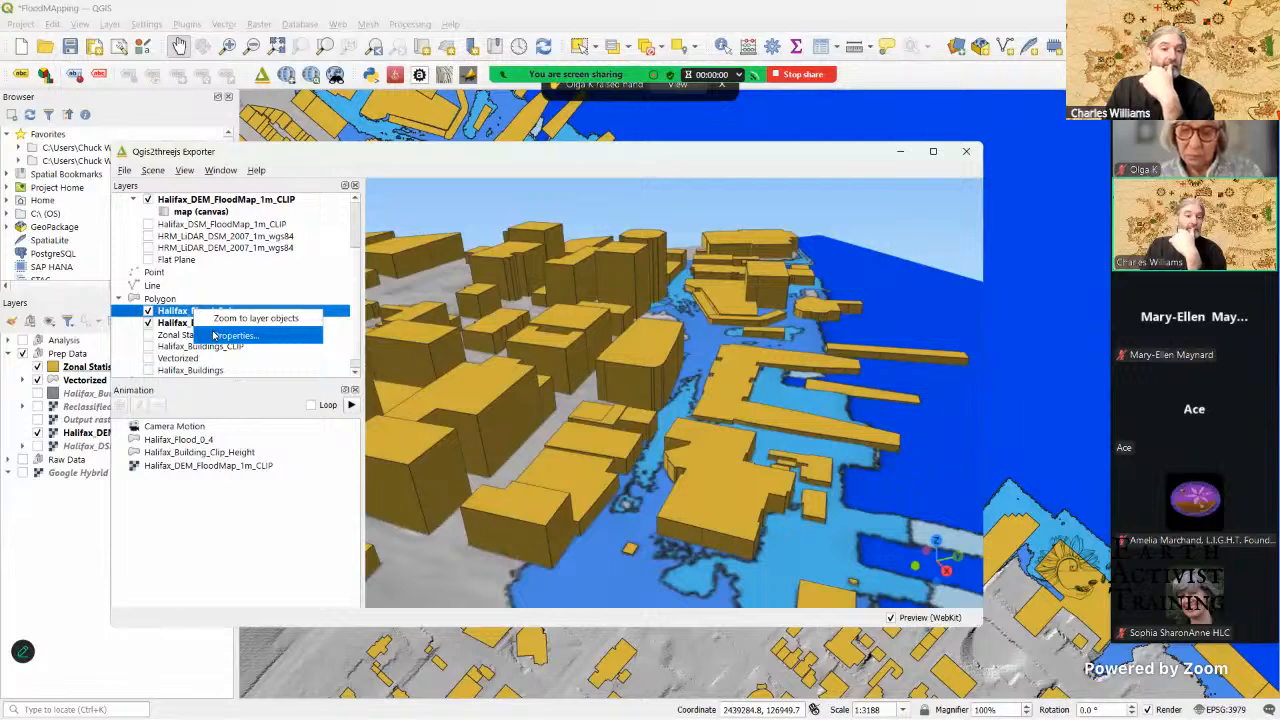
pyautogui.click(213, 335)
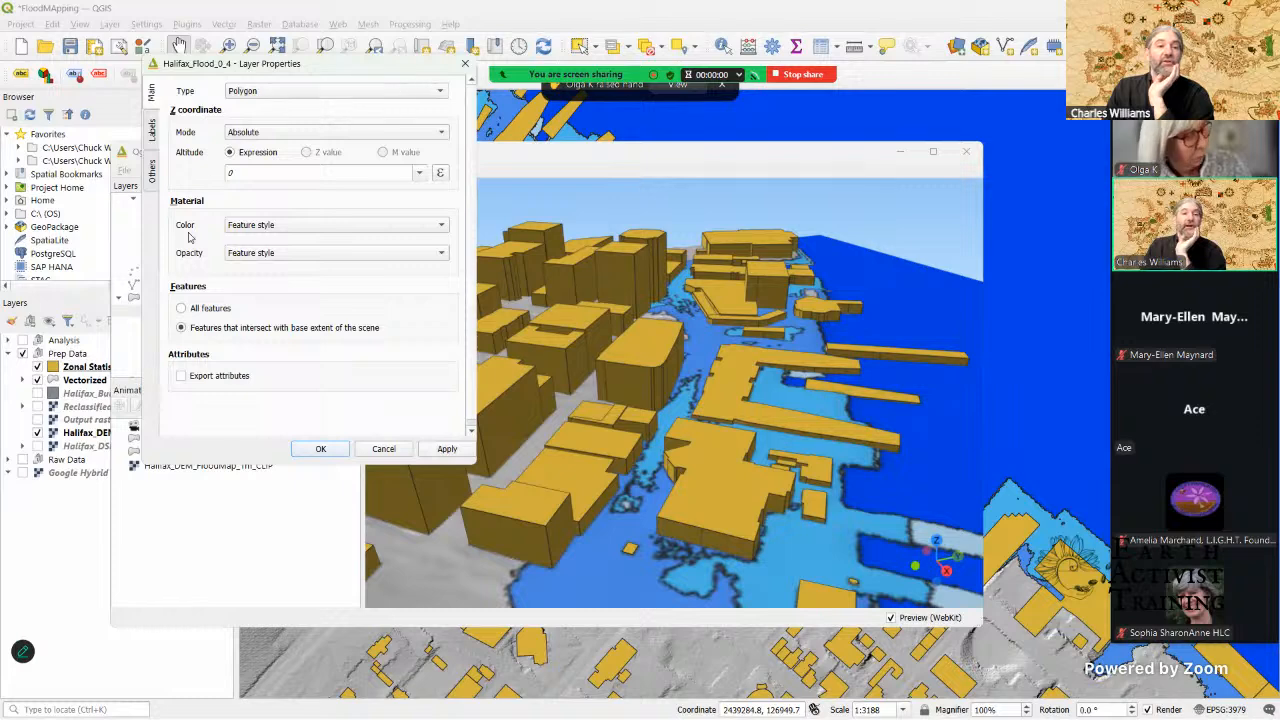
pyautogui.click(275, 92)
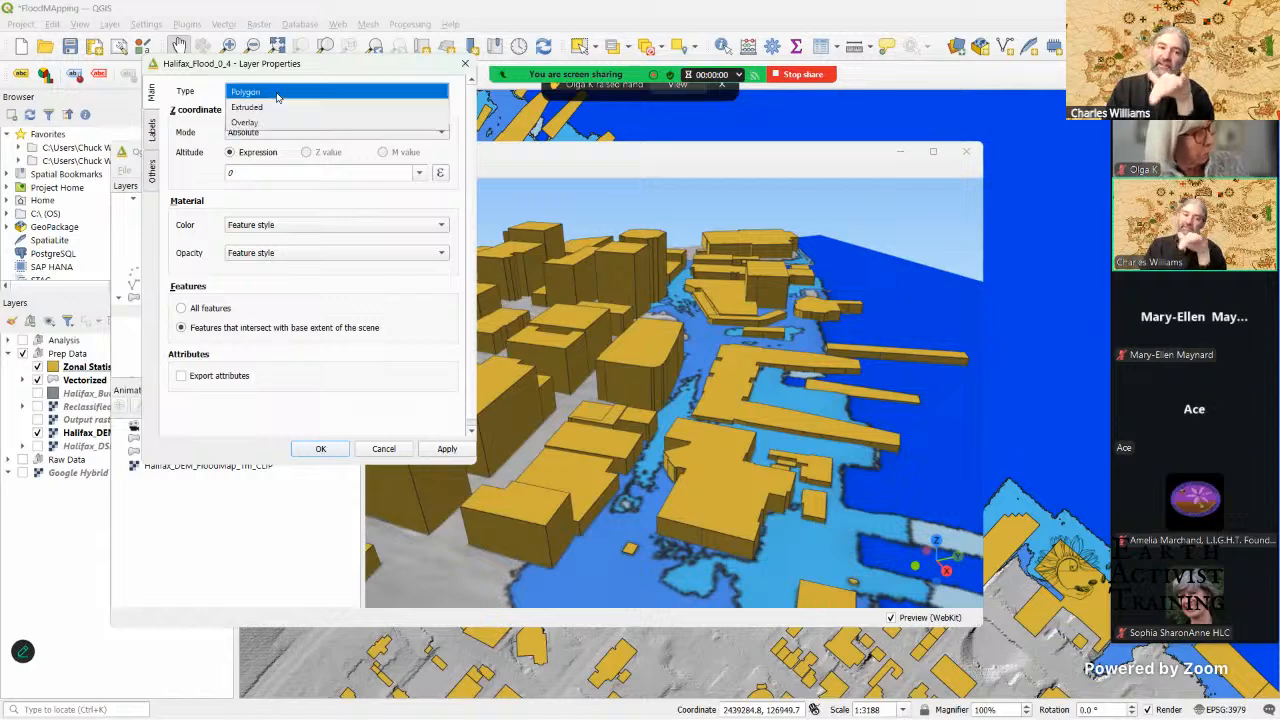
pyautogui.click(273, 106)
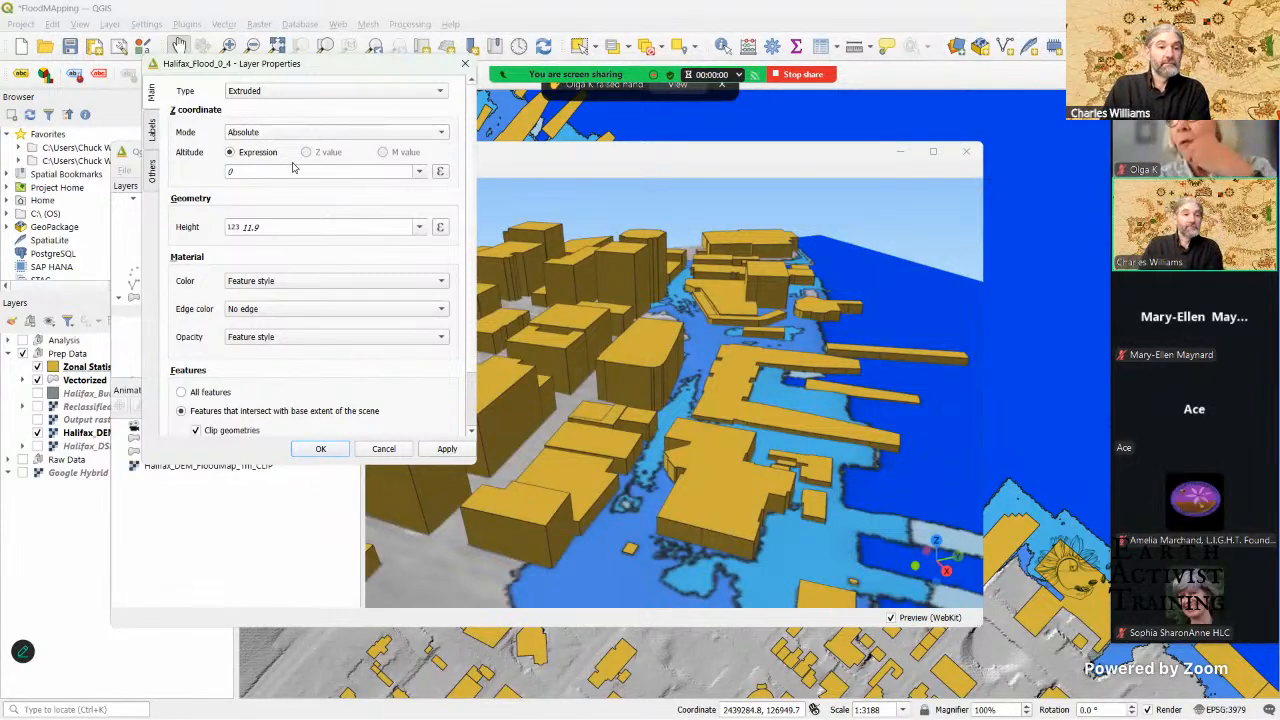
pyautogui.click(418, 229)
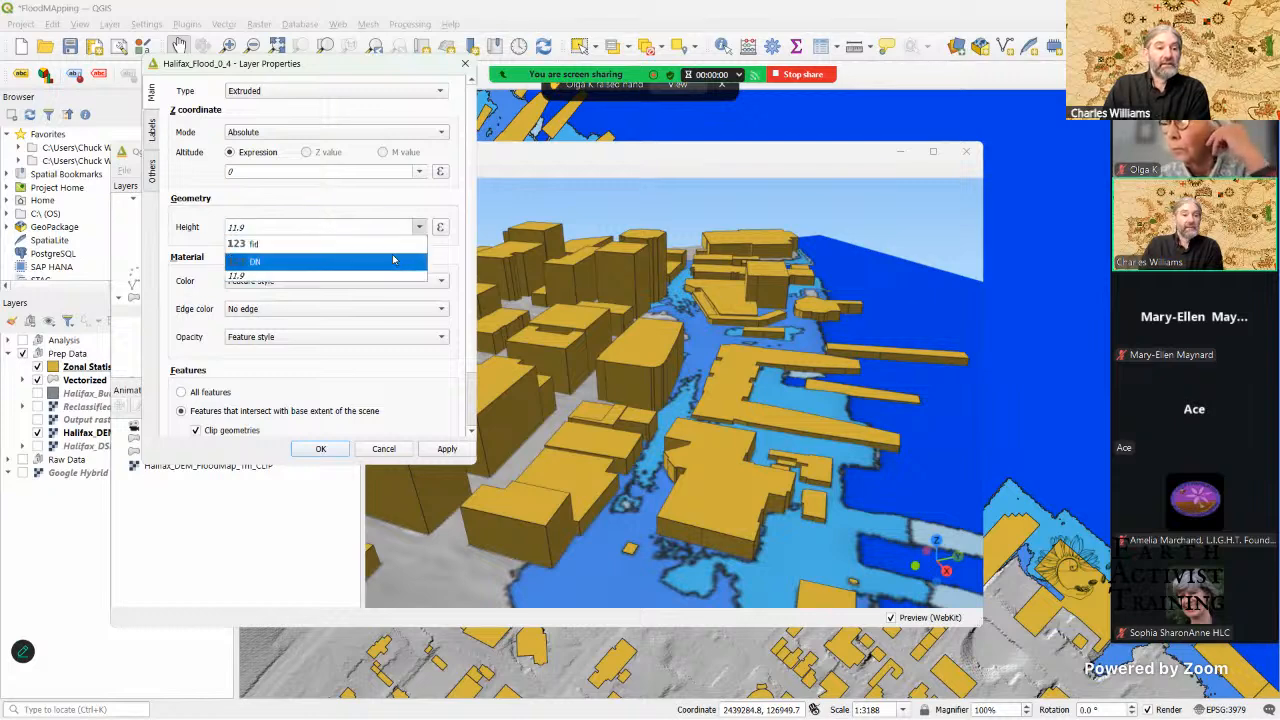
pyautogui.click(391, 261)
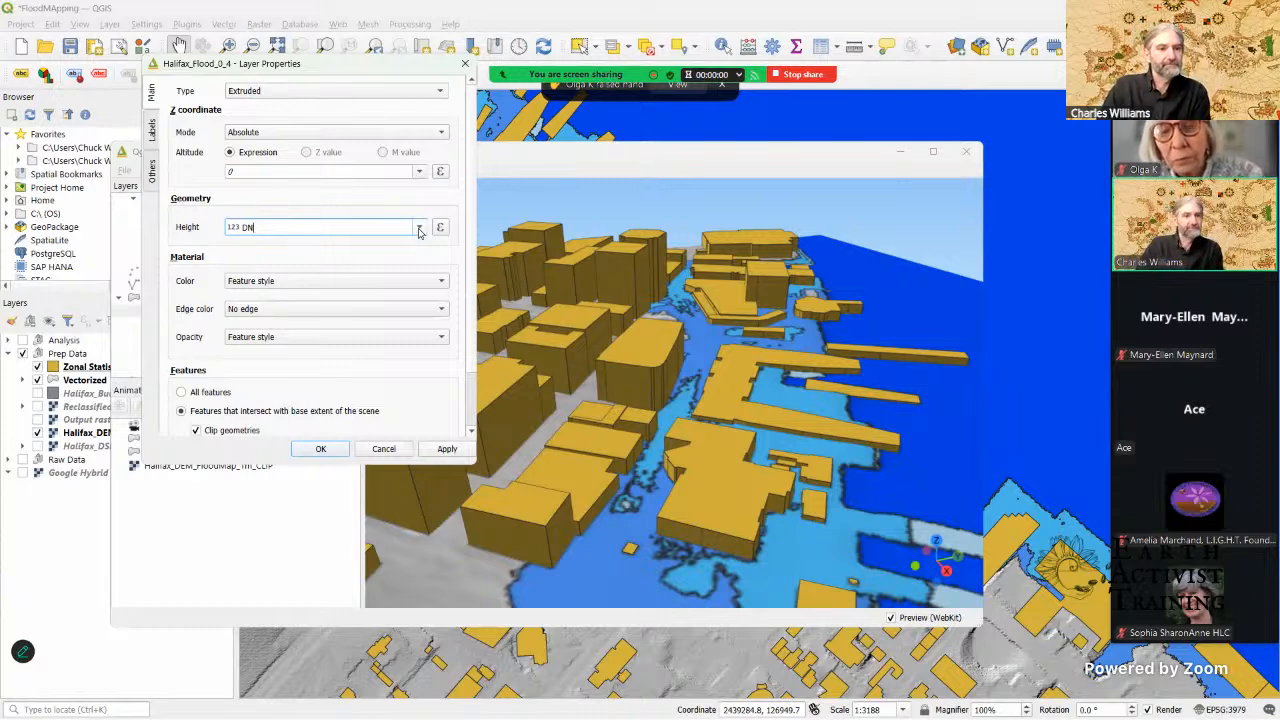
pyautogui.click(446, 449)
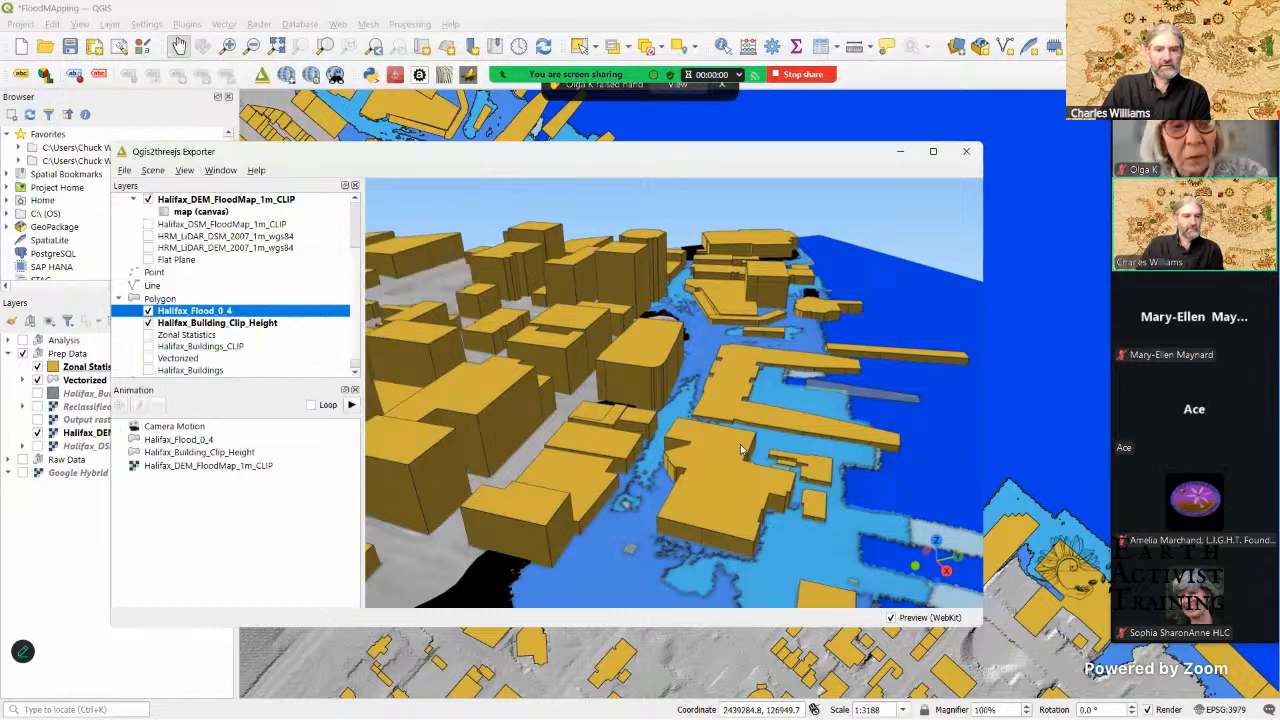
# Step: Examine the extruded flood layer along the waterfront in 3D and review the Halifax_Flood_0_4 layer properties without changing them
pyautogui.scroll(-3, 776, 445)
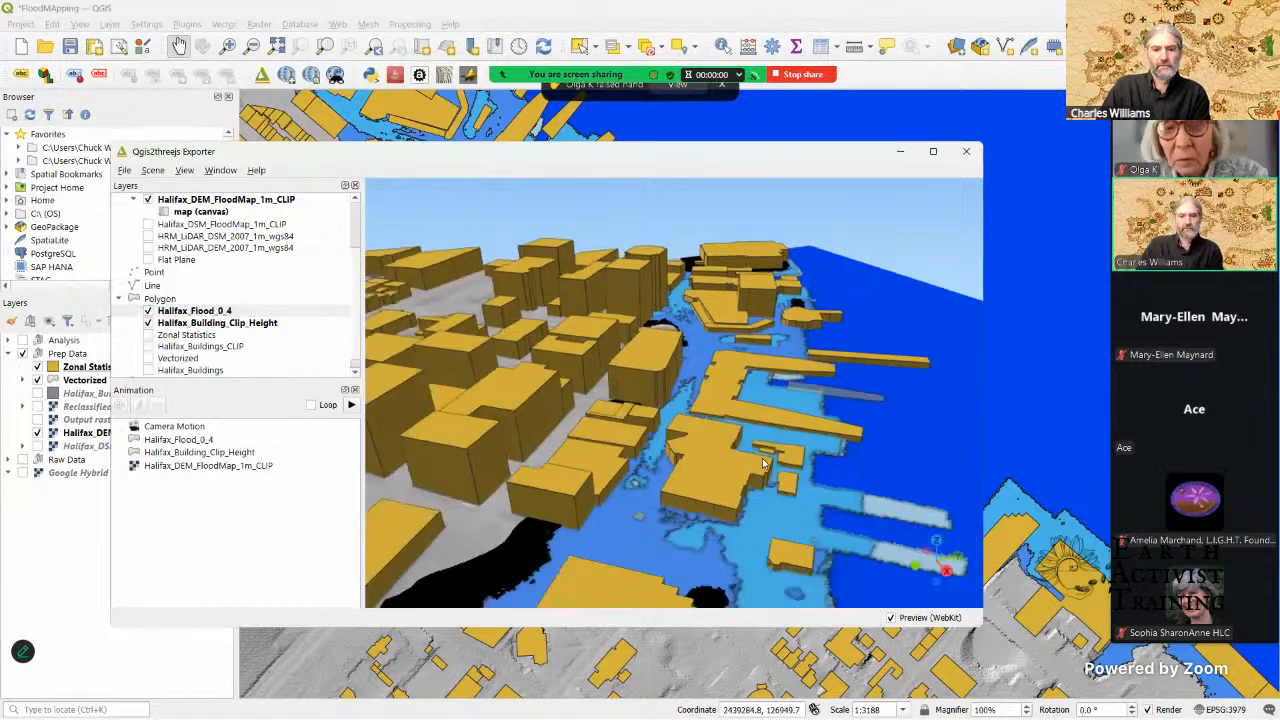
pyautogui.scroll(-3, 756, 486)
pyautogui.scroll(-3, 749, 440)
pyautogui.moveTo(749, 436); pyautogui.dragTo(748, 416)
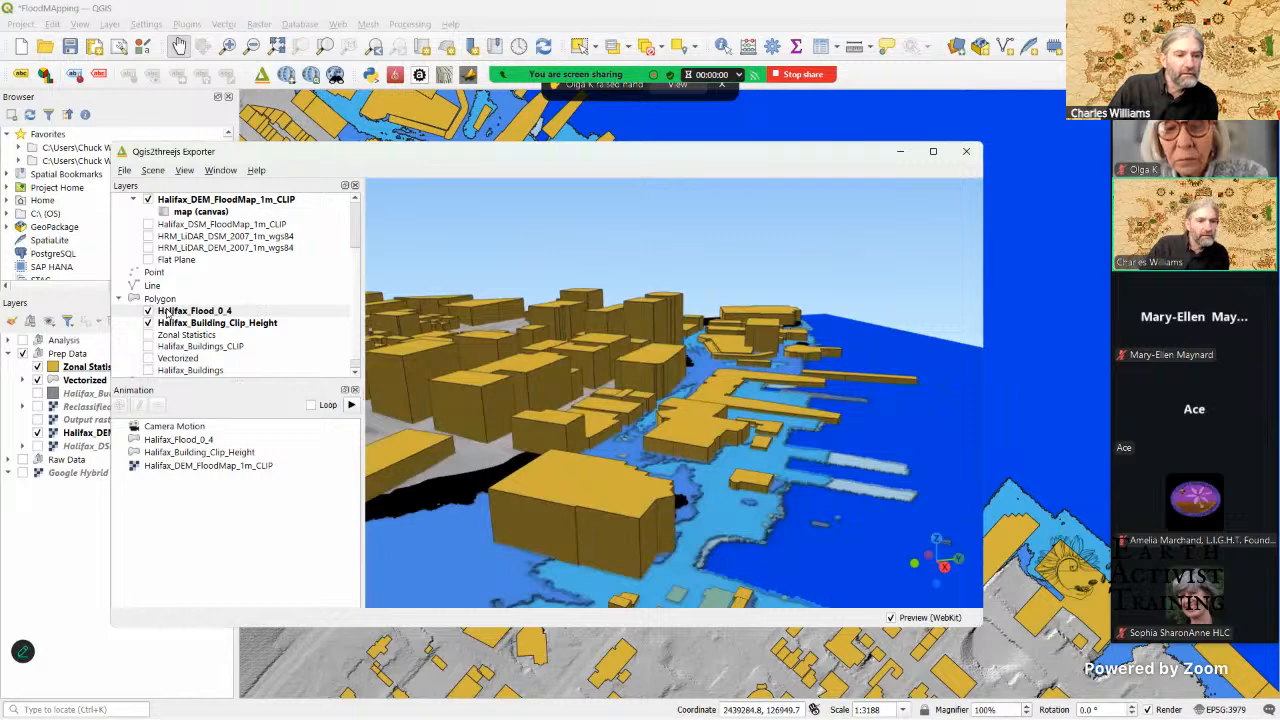
pyautogui.rightClick(170, 312)
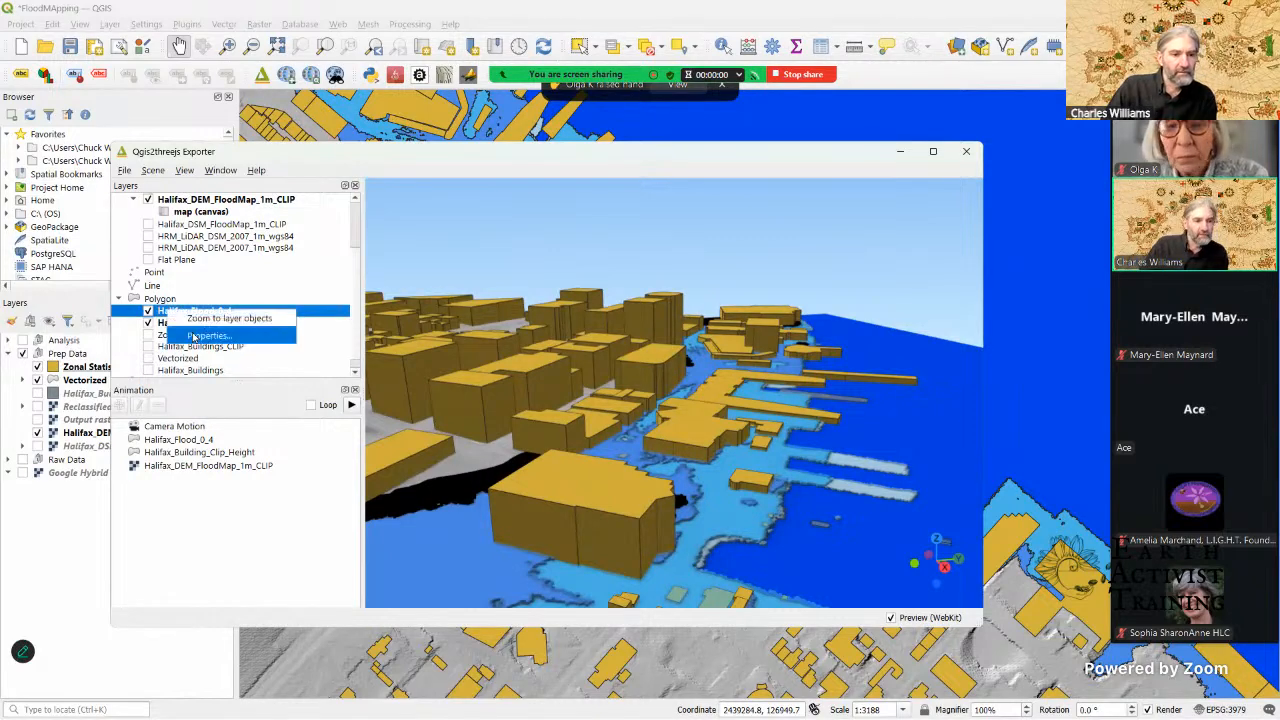
pyautogui.click(195, 336)
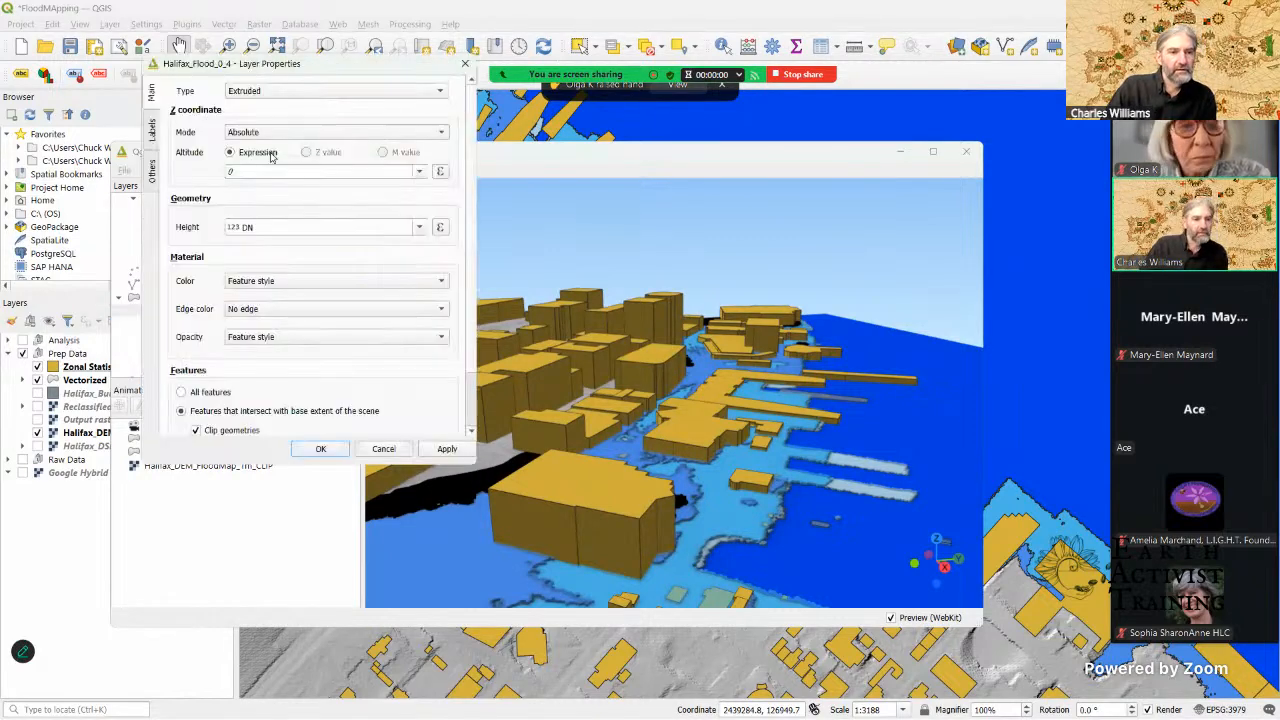
pyautogui.click(279, 88)
pyautogui.click(281, 80)
pyautogui.click(467, 64)
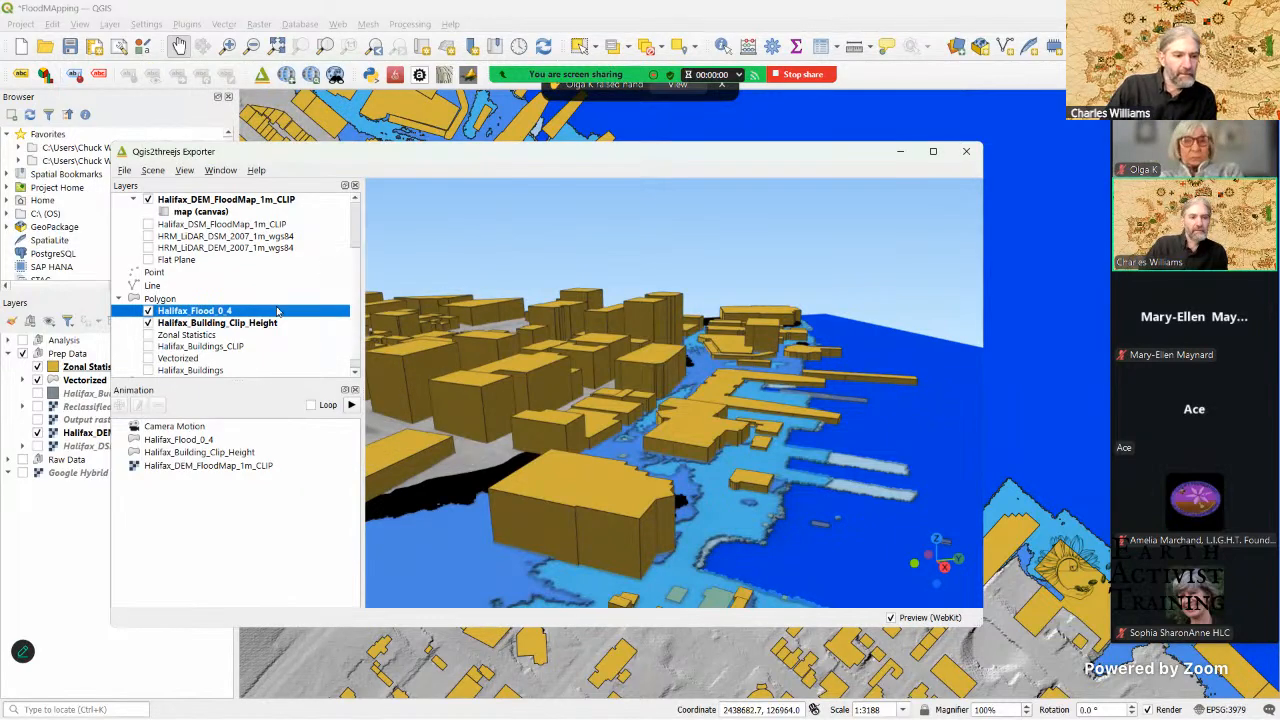
# Step: Set the Halifax_Flood_0_4 layer's Z coordinate altitude expression to the DN field and accept the properties
pyautogui.scroll(-1, 235, 328)
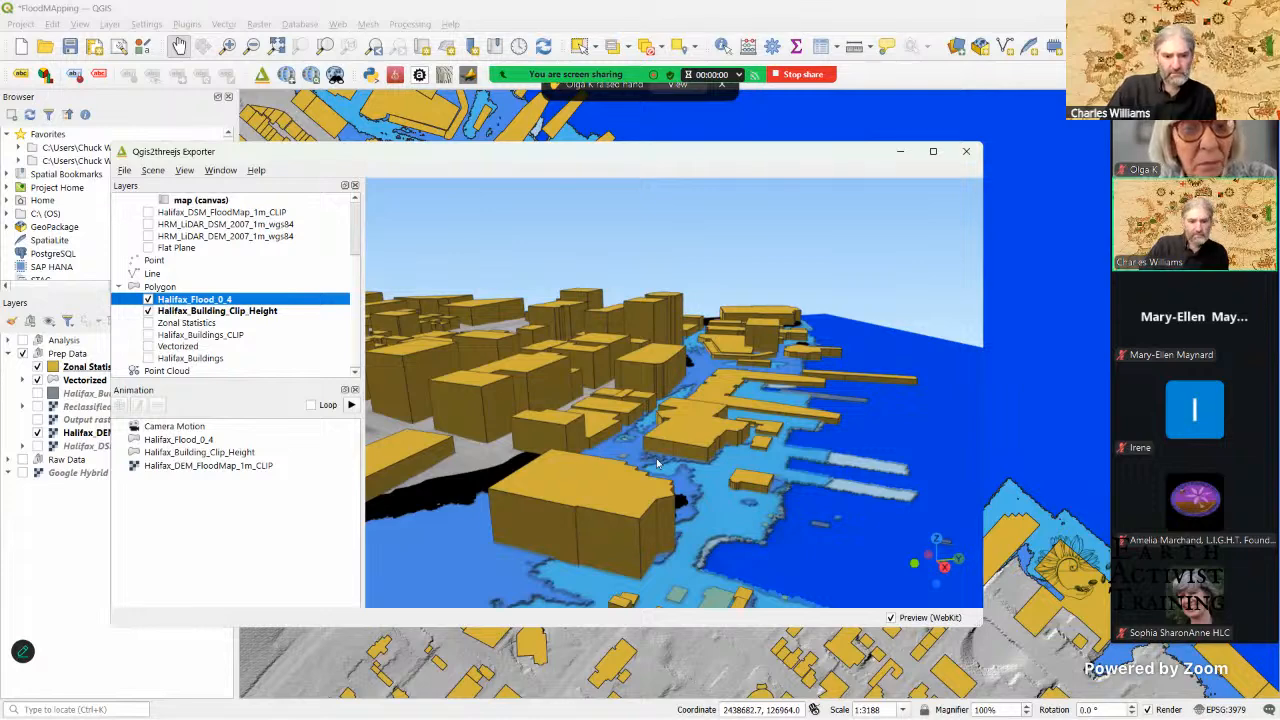
pyautogui.scroll(5, 761, 478)
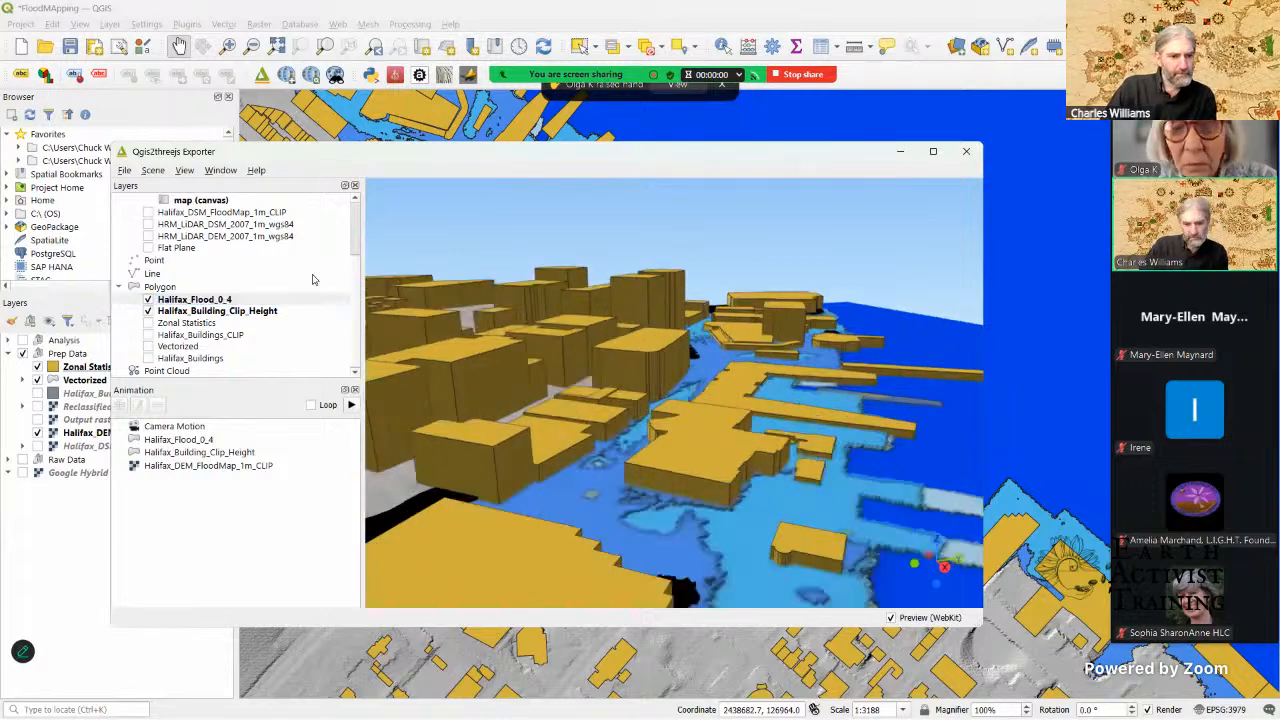
pyautogui.rightClick(213, 301)
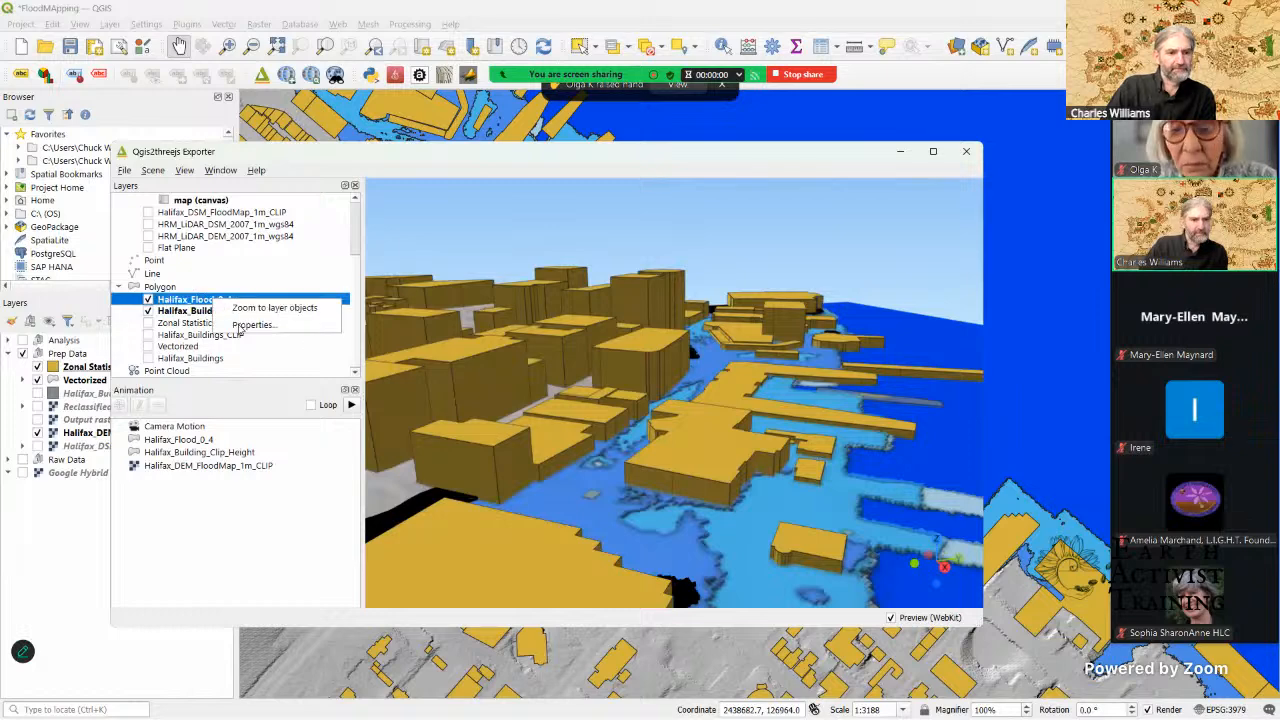
pyautogui.click(240, 328)
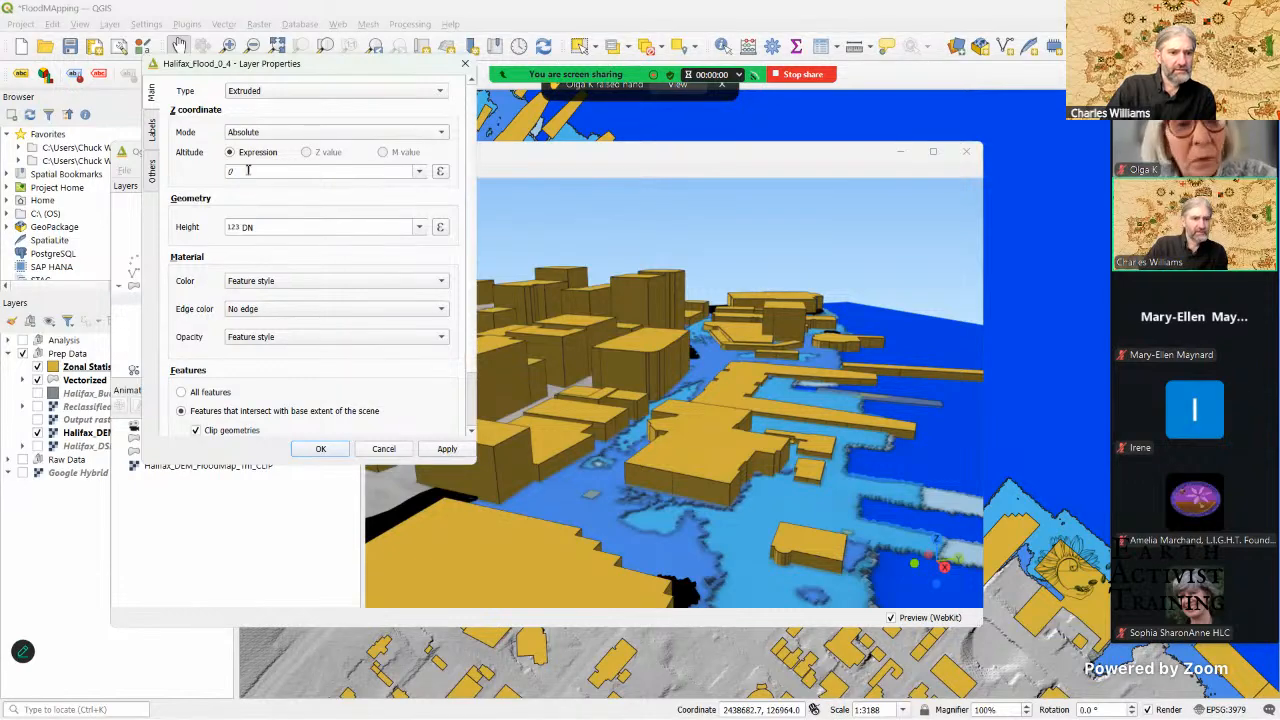
pyautogui.click(424, 177)
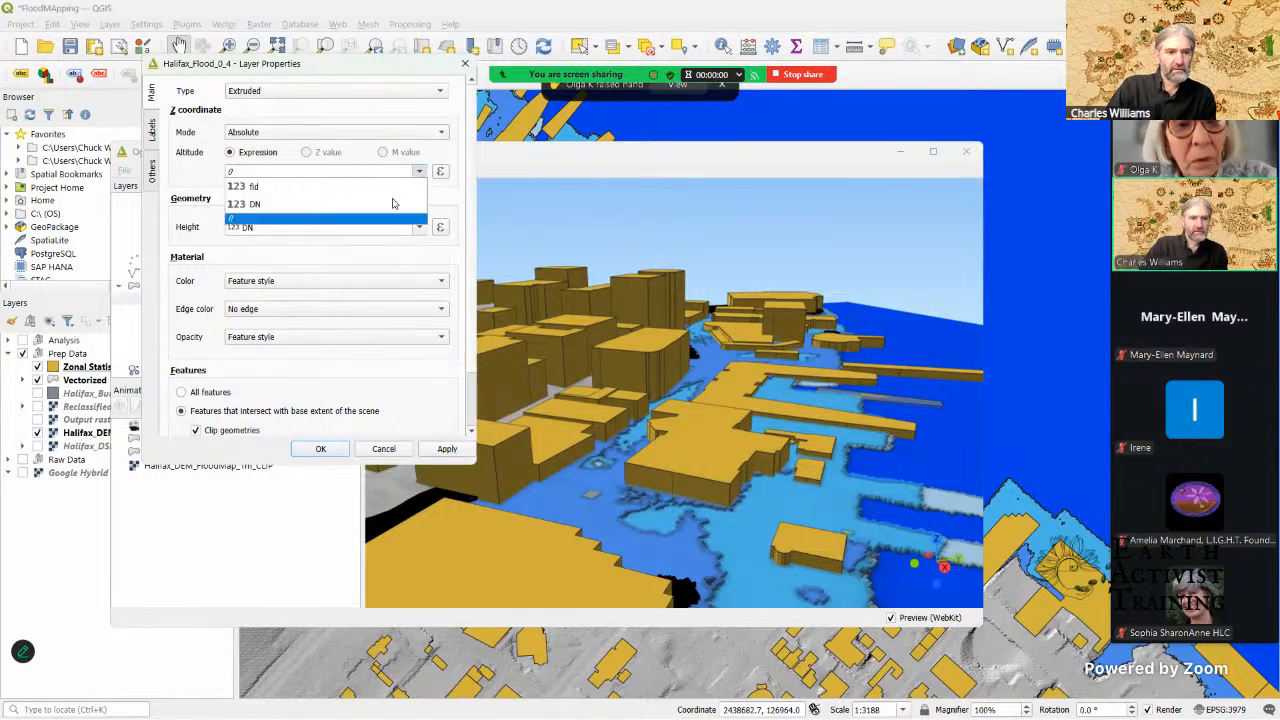
pyautogui.click(392, 206)
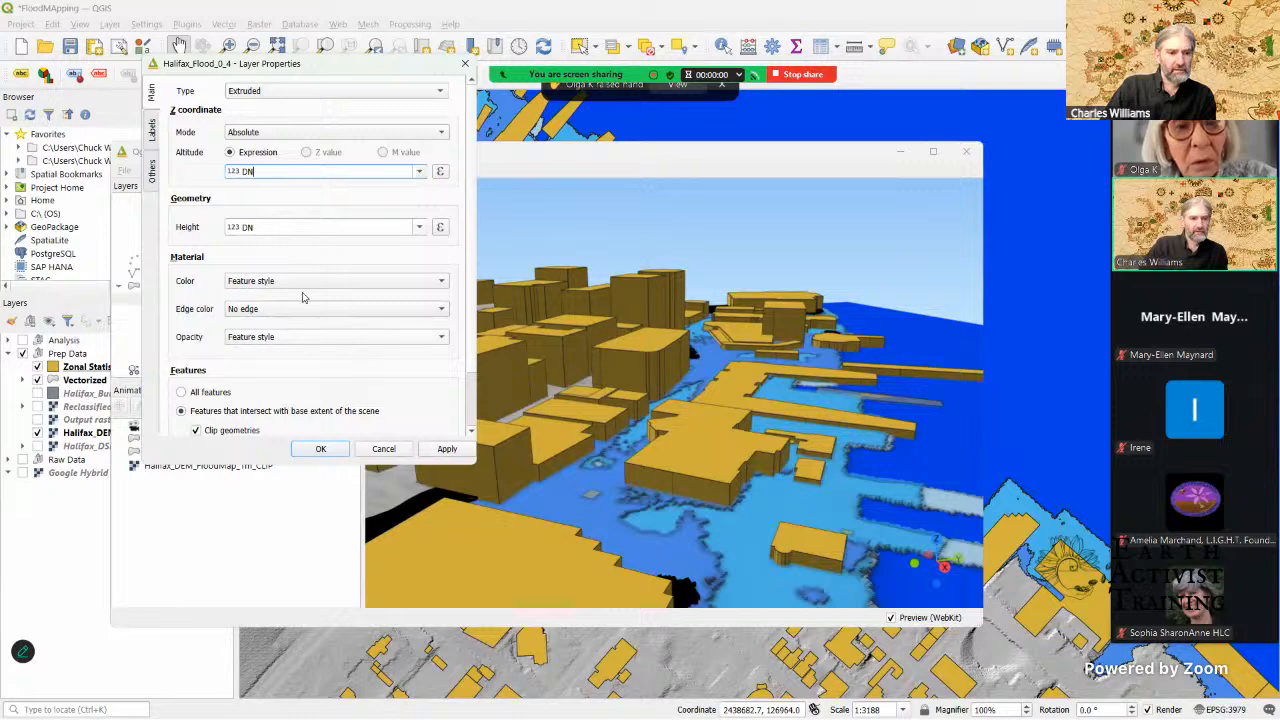
pyautogui.click(322, 450)
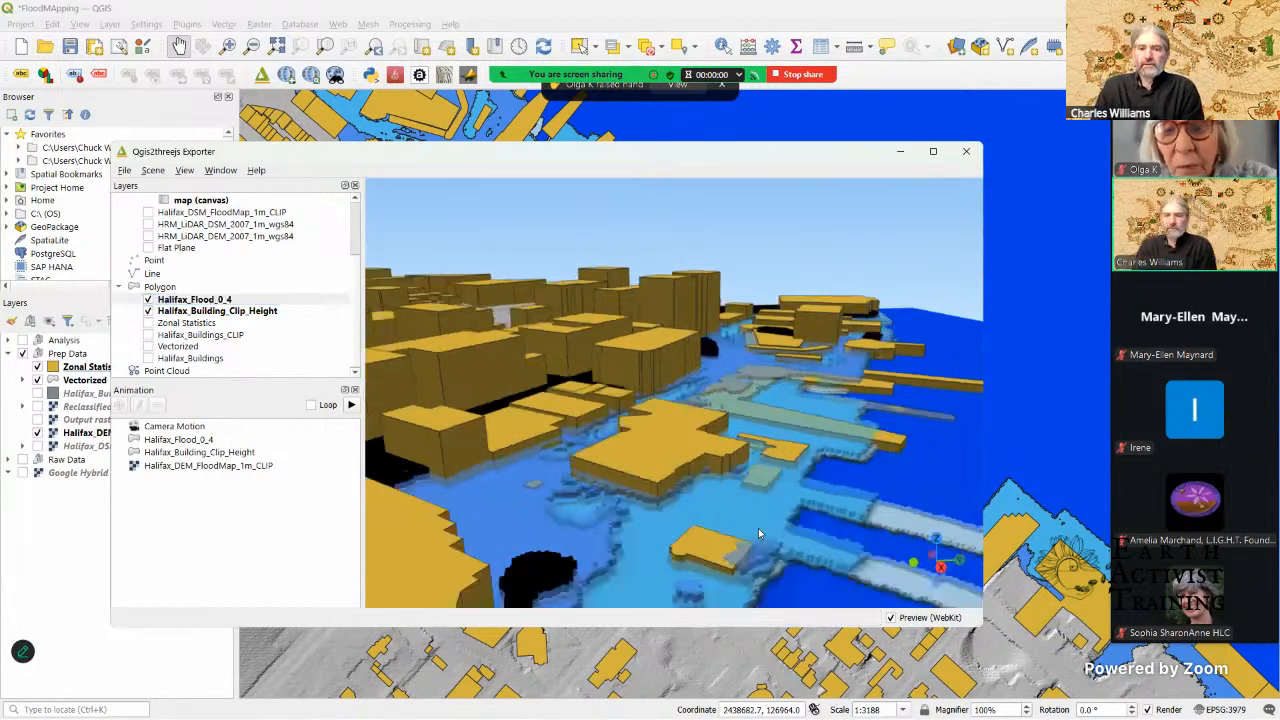
# Step: Examine the raised flood surface around the waterfront buildings and piers up close in the 3D preview
pyautogui.scroll(2, 639, 521)
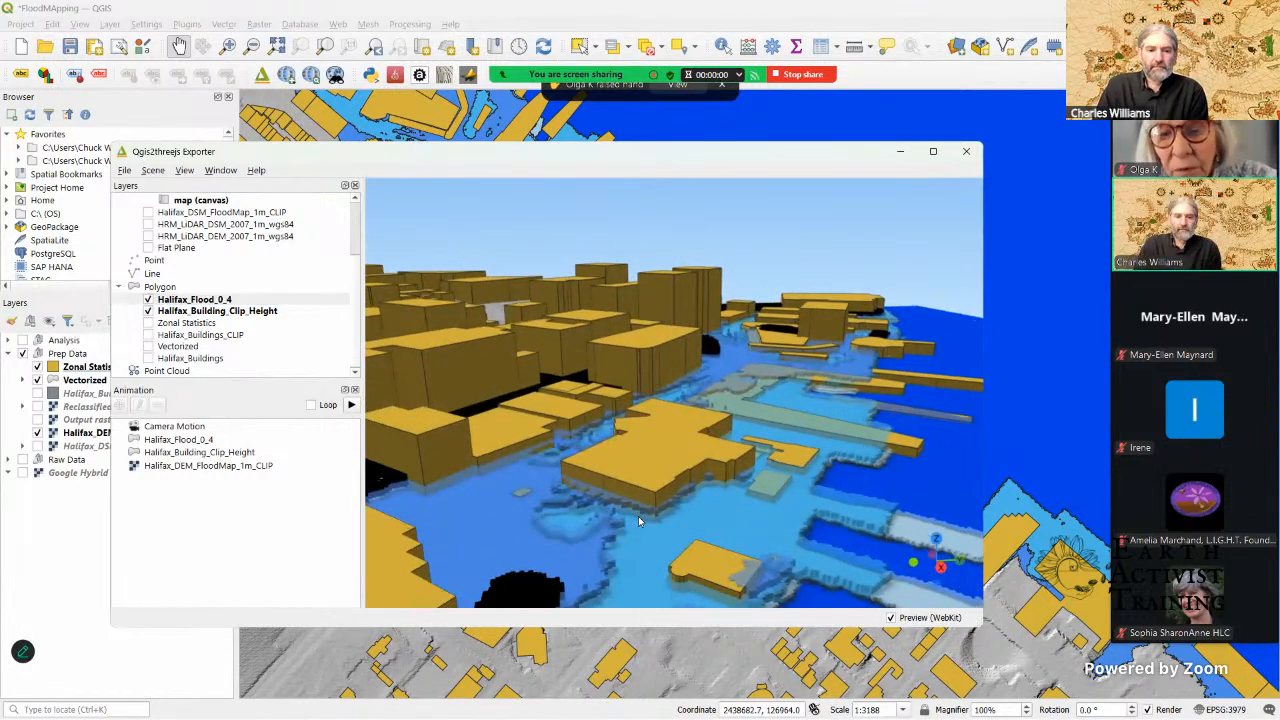
pyautogui.scroll(4, 679, 531)
pyautogui.moveTo(665, 534); pyautogui.dragTo(551, 543)
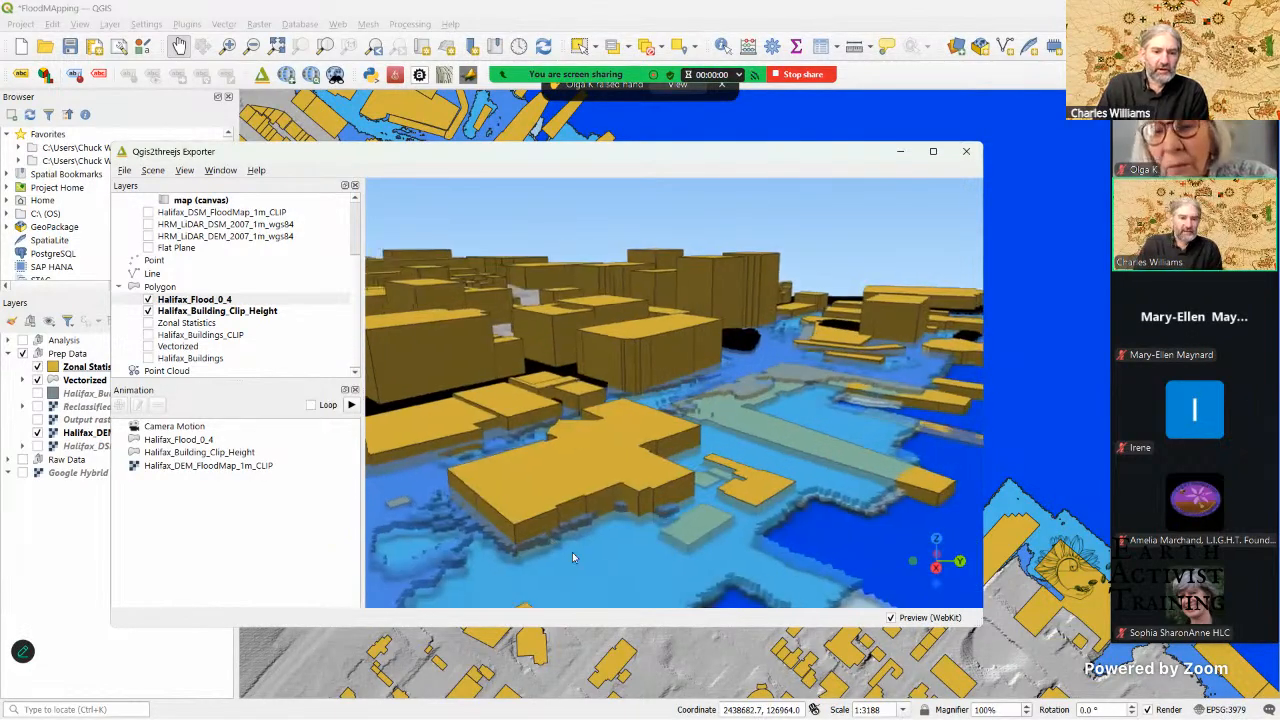
# Step: Inspect the flooded waterfront buildings from different angles and distances in the 3D preview, and close the Qgis2threejs Exporter
pyautogui.scroll(1, 572, 557)
pyautogui.scroll(-2, 574, 554)
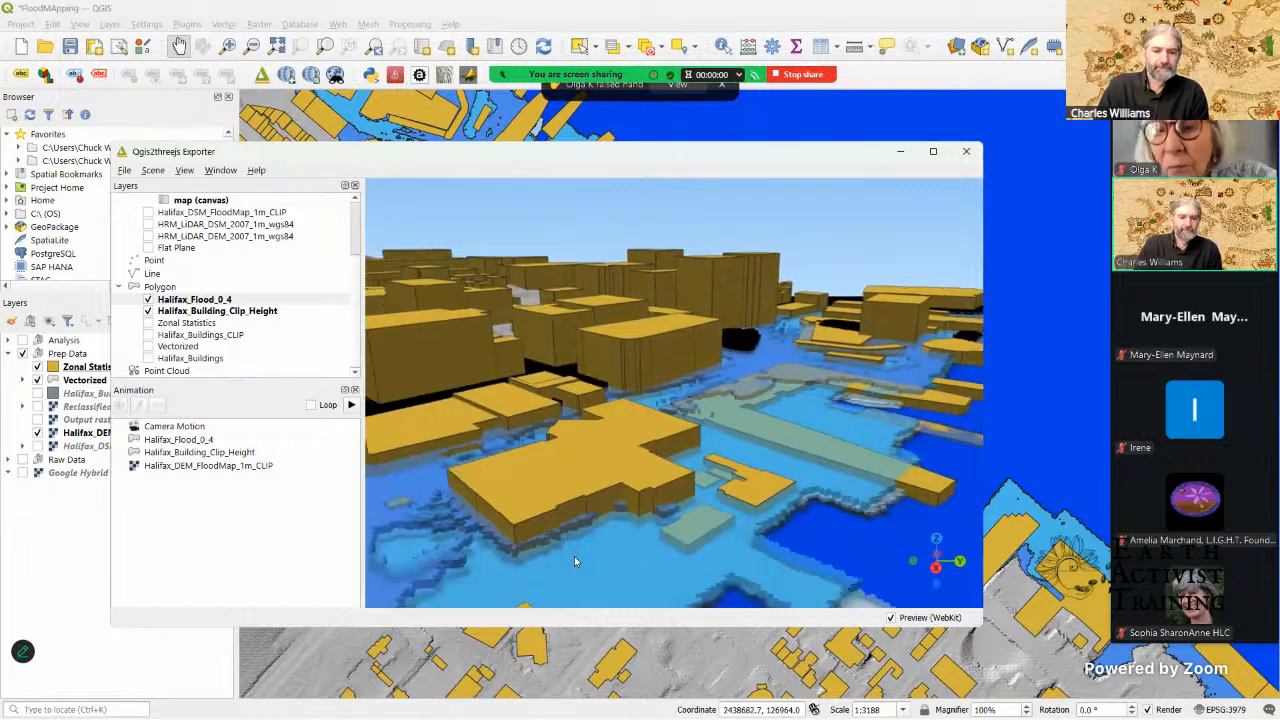
pyautogui.moveTo(590, 551); pyautogui.dragTo(543, 555)
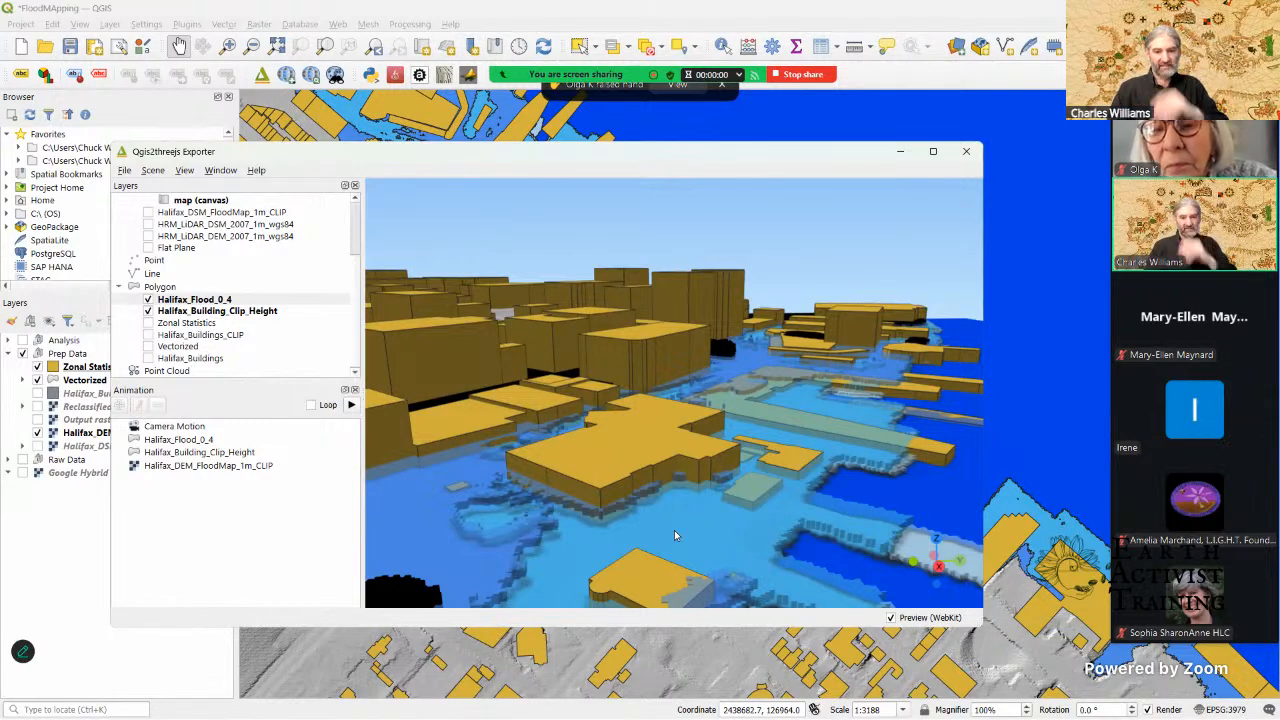
pyautogui.moveTo(662, 528); pyautogui.dragTo(674, 524)
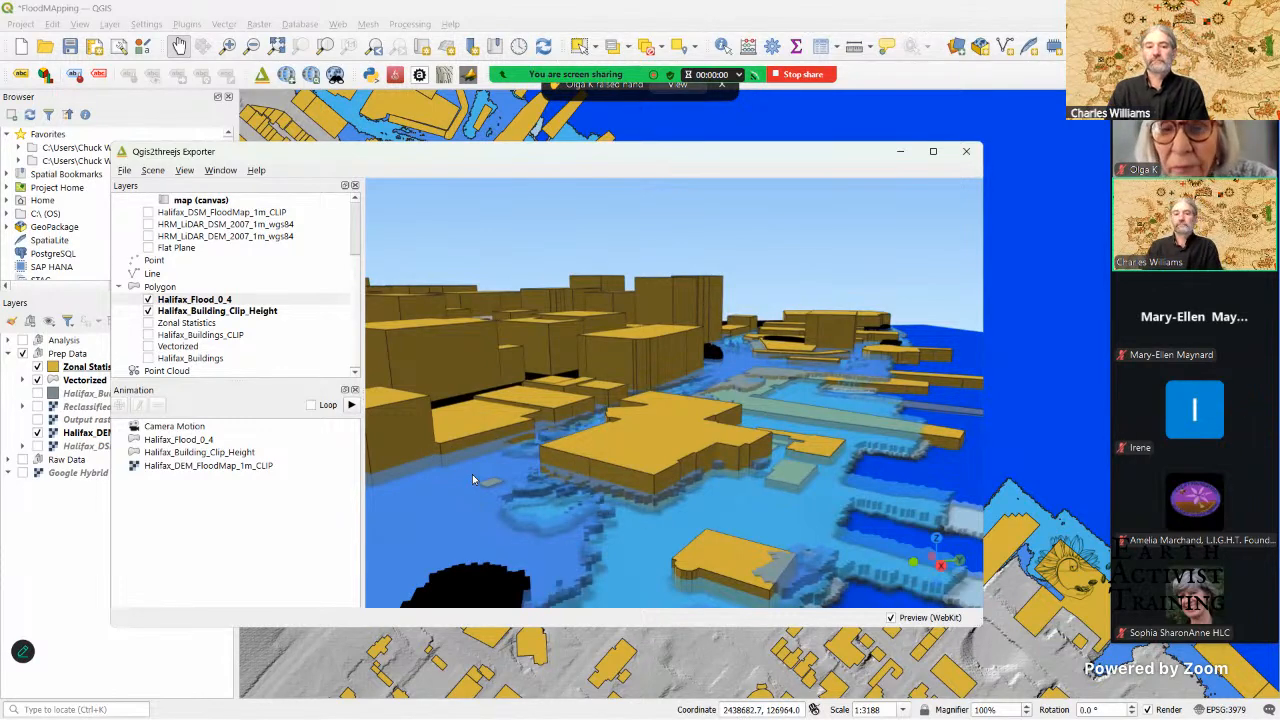
pyautogui.scroll(1, 478, 476)
pyautogui.scroll(1, 506, 480)
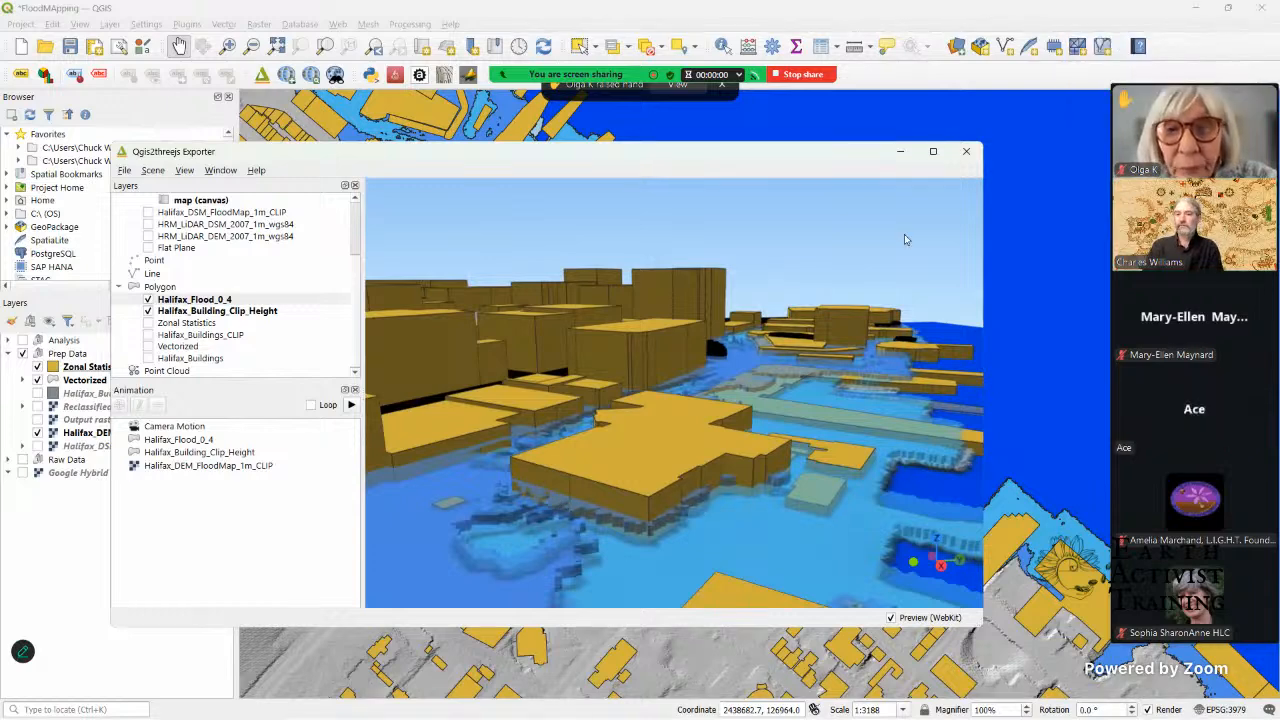
pyautogui.click(967, 155)
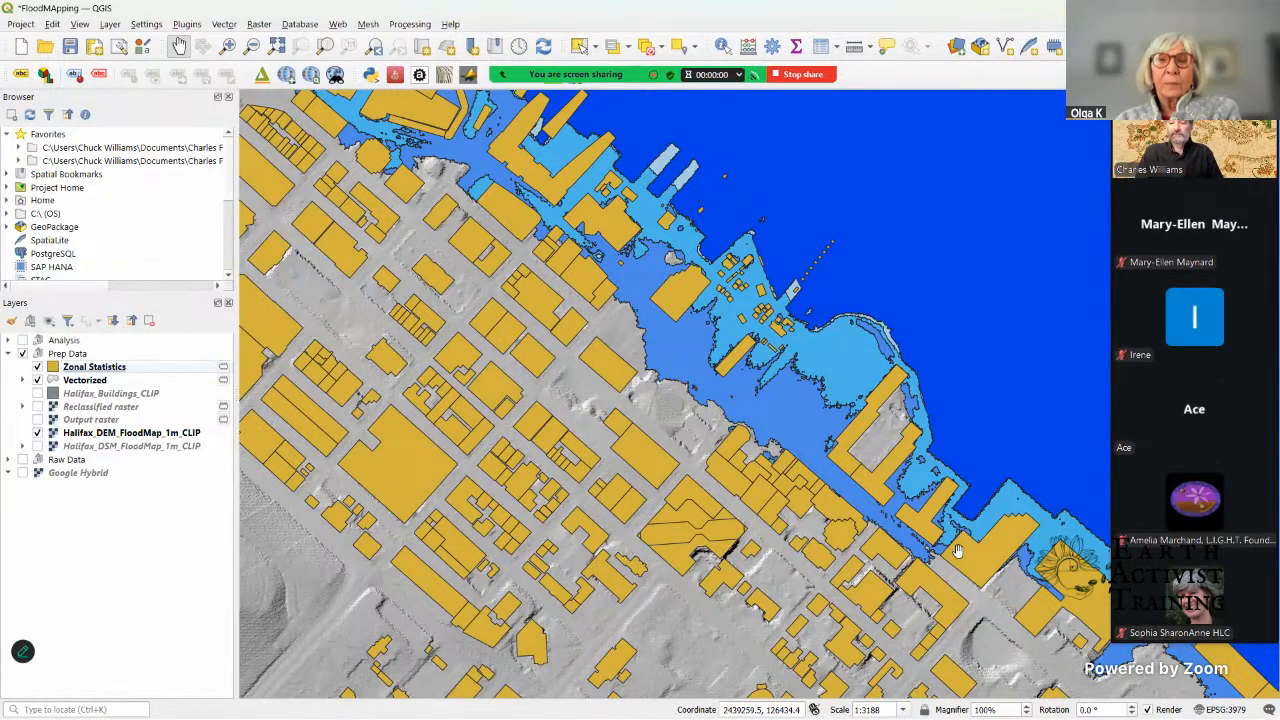
pyautogui.press('XF86AudioRaiseVolume')
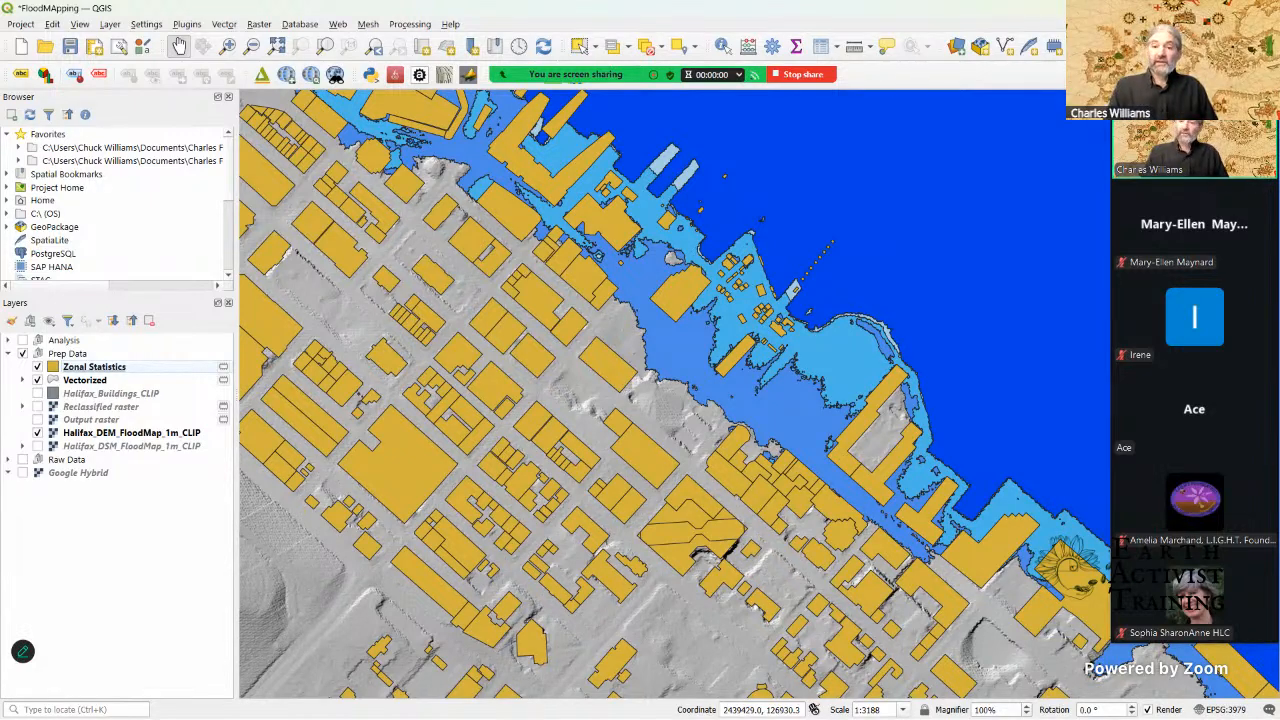
# Step: Switch to the web browser and review the Buildings search results on the Halifax Data, Mapping & Analytics Hub
pyautogui.press('super+d')
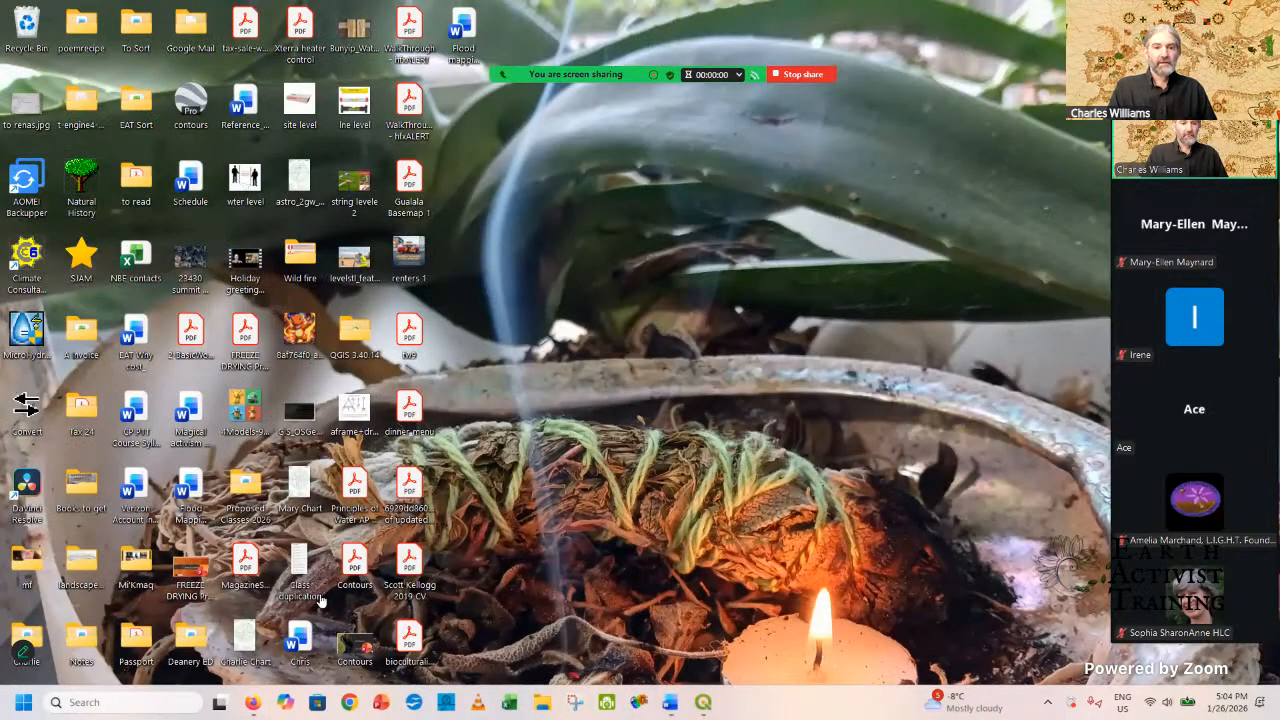
pyautogui.hotkey('alt', 'Tab')
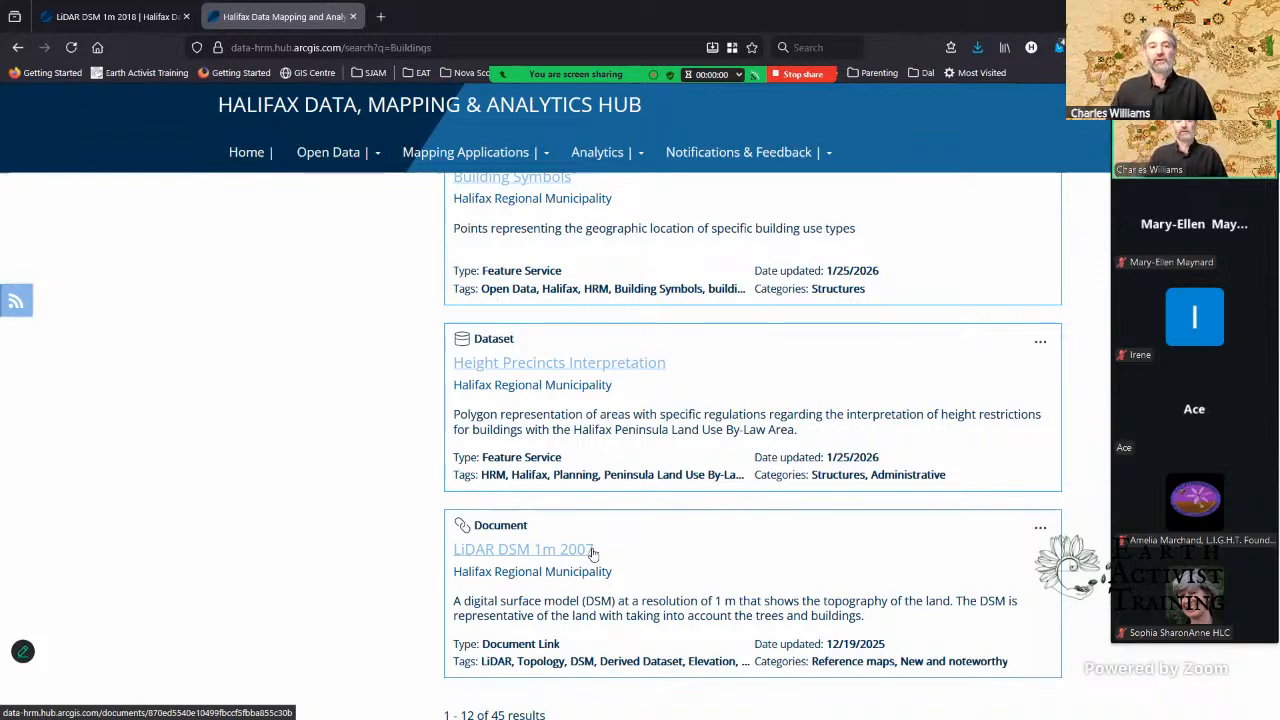
pyautogui.scroll(5, 590, 553)
pyautogui.scroll(3, 585, 553)
pyautogui.scroll(10, 585, 553)
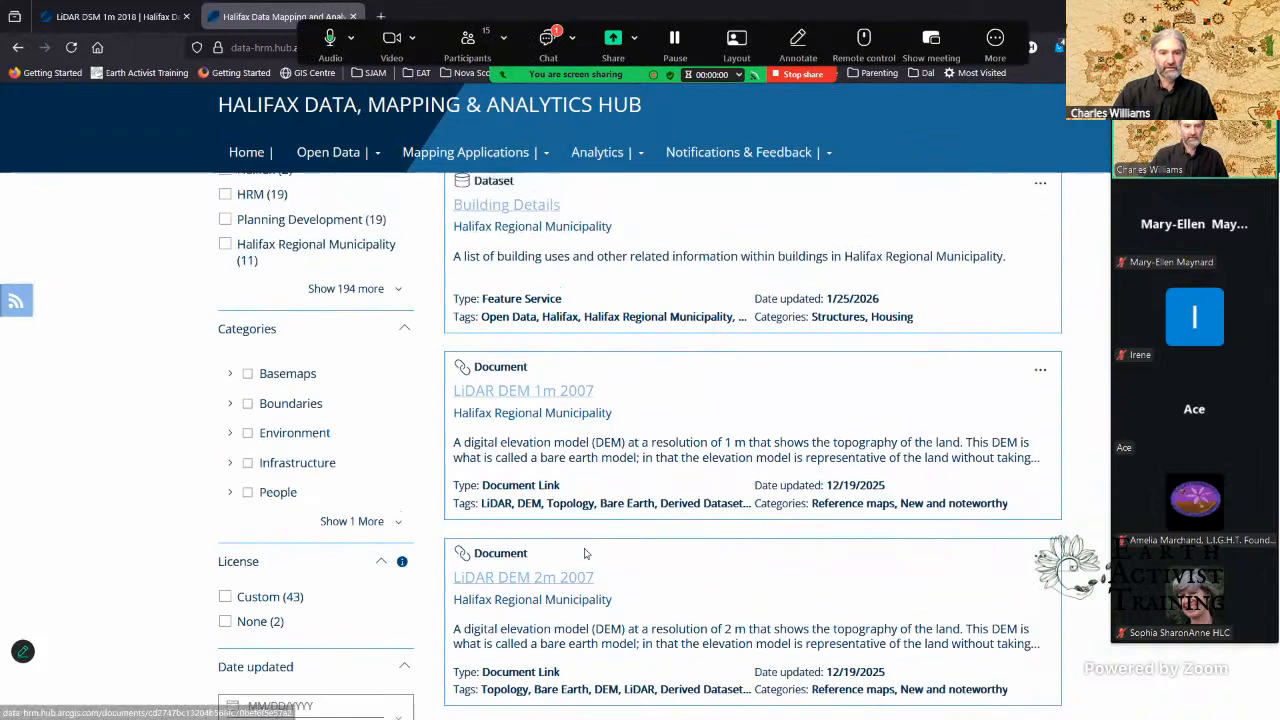
pyautogui.scroll(10, 585, 553)
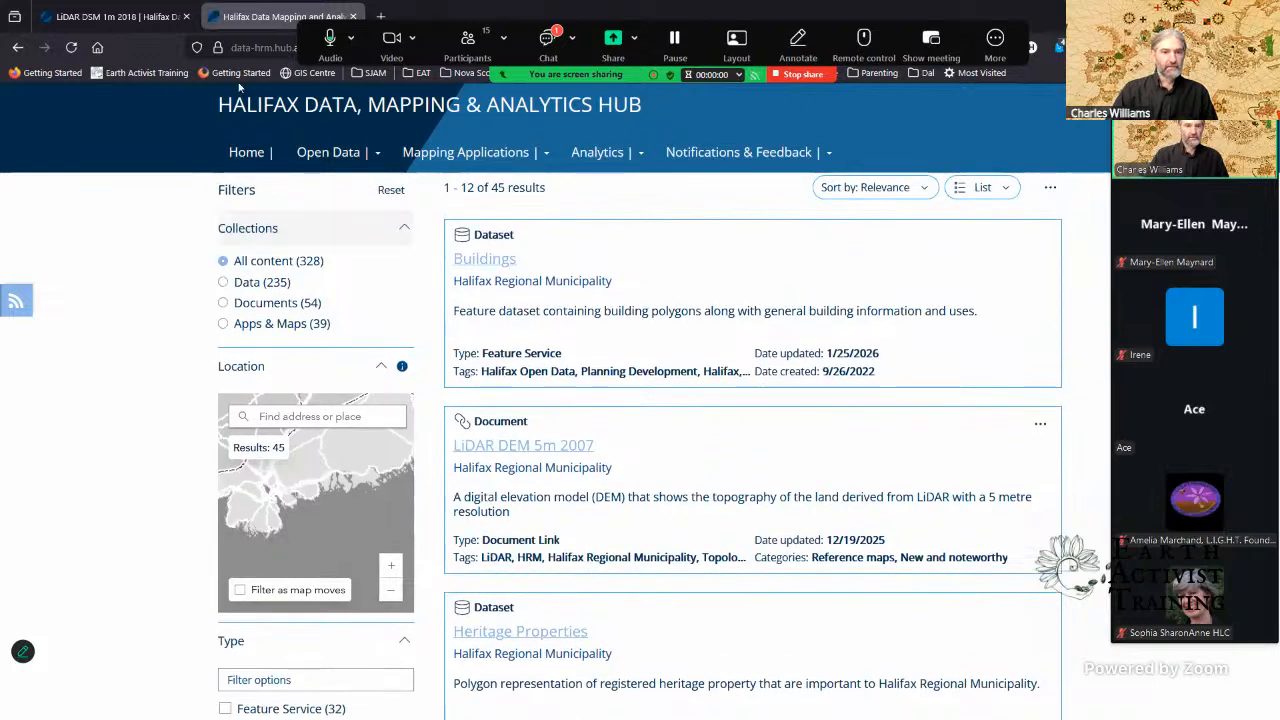
# Step: Review the 2018 LiDAR DEM and DSM downloads on the open LiDAR DSM 1m 2018 page, and end the Zoom screen share
pyautogui.click(147, 19)
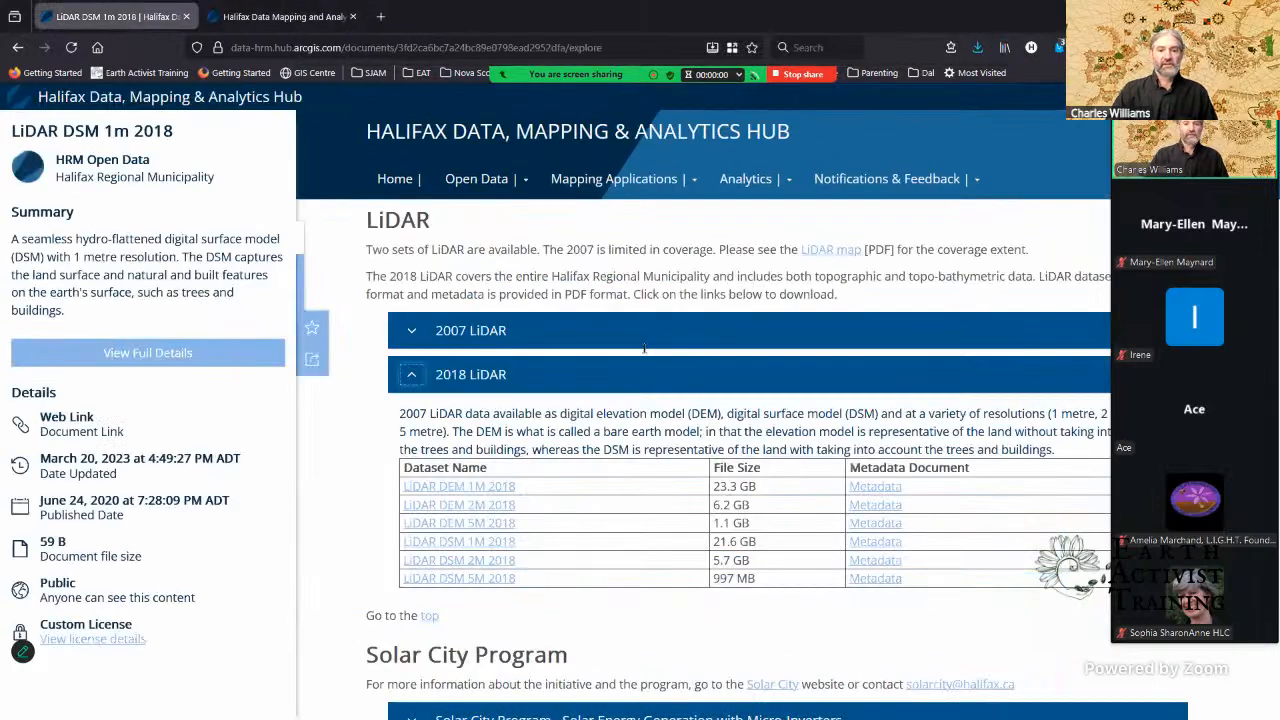
pyautogui.scroll(-2, 462, 472)
pyautogui.scroll(-1, 462, 472)
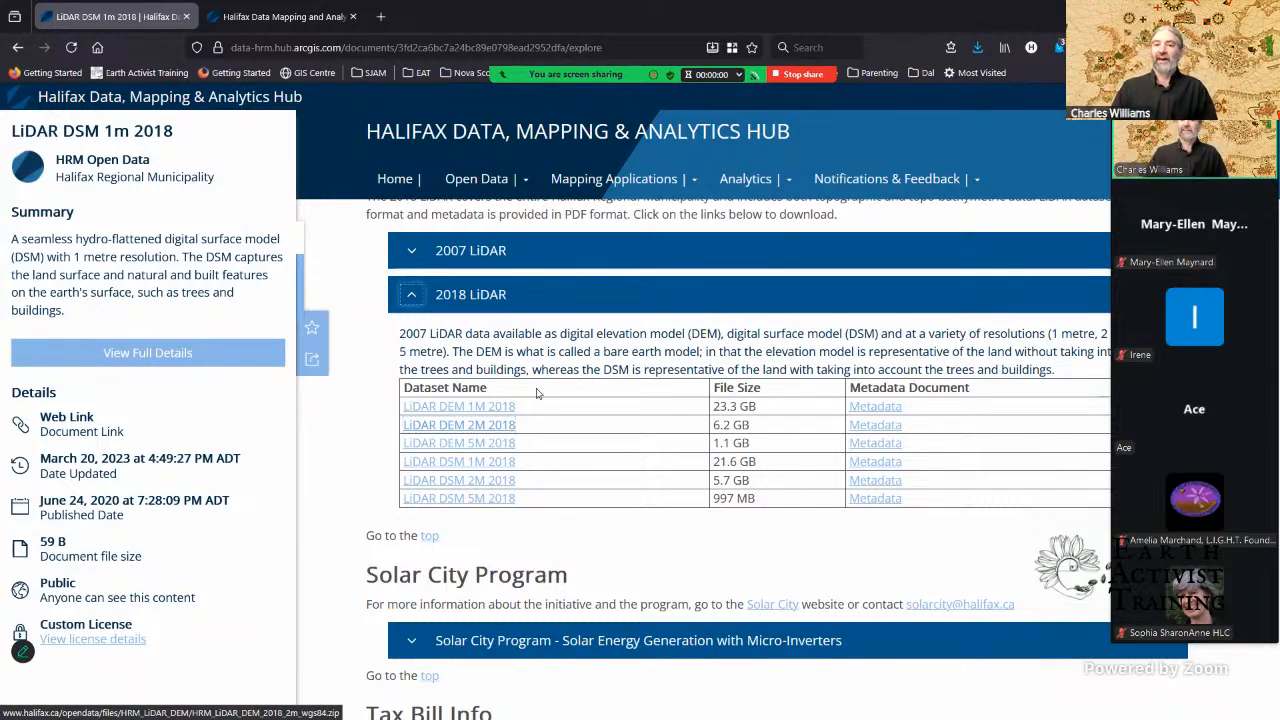
pyautogui.click(801, 75)
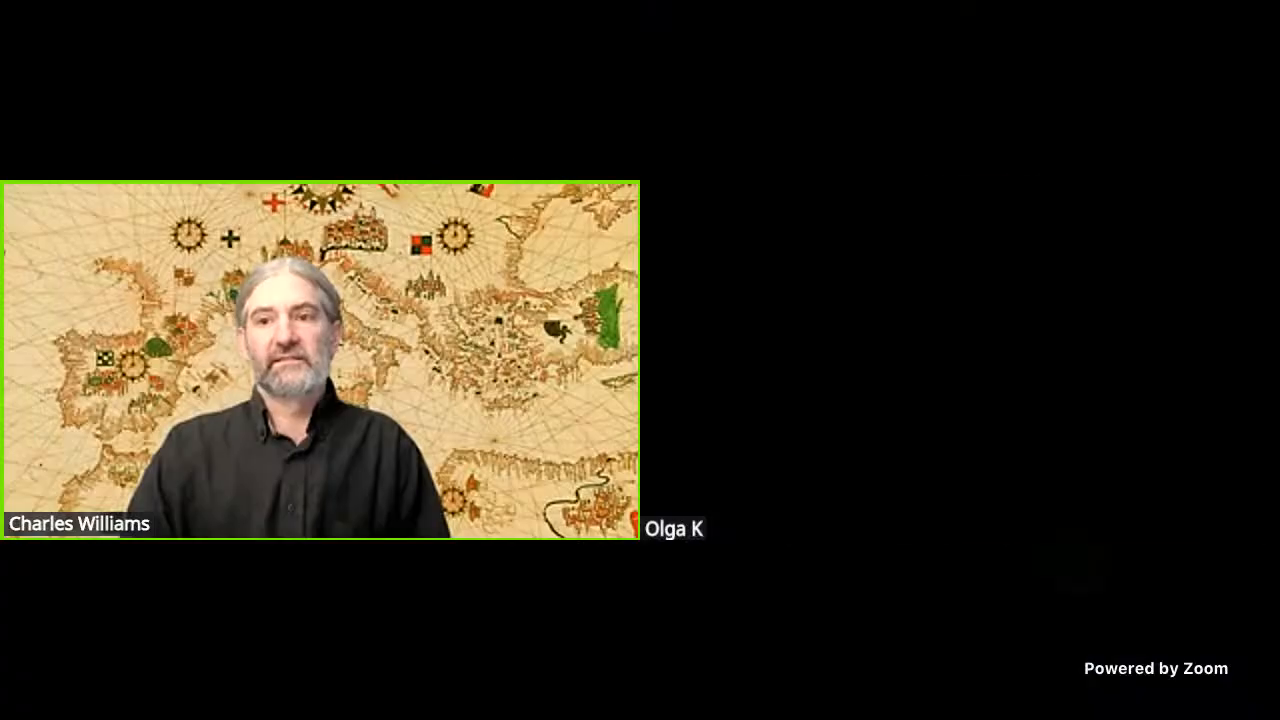